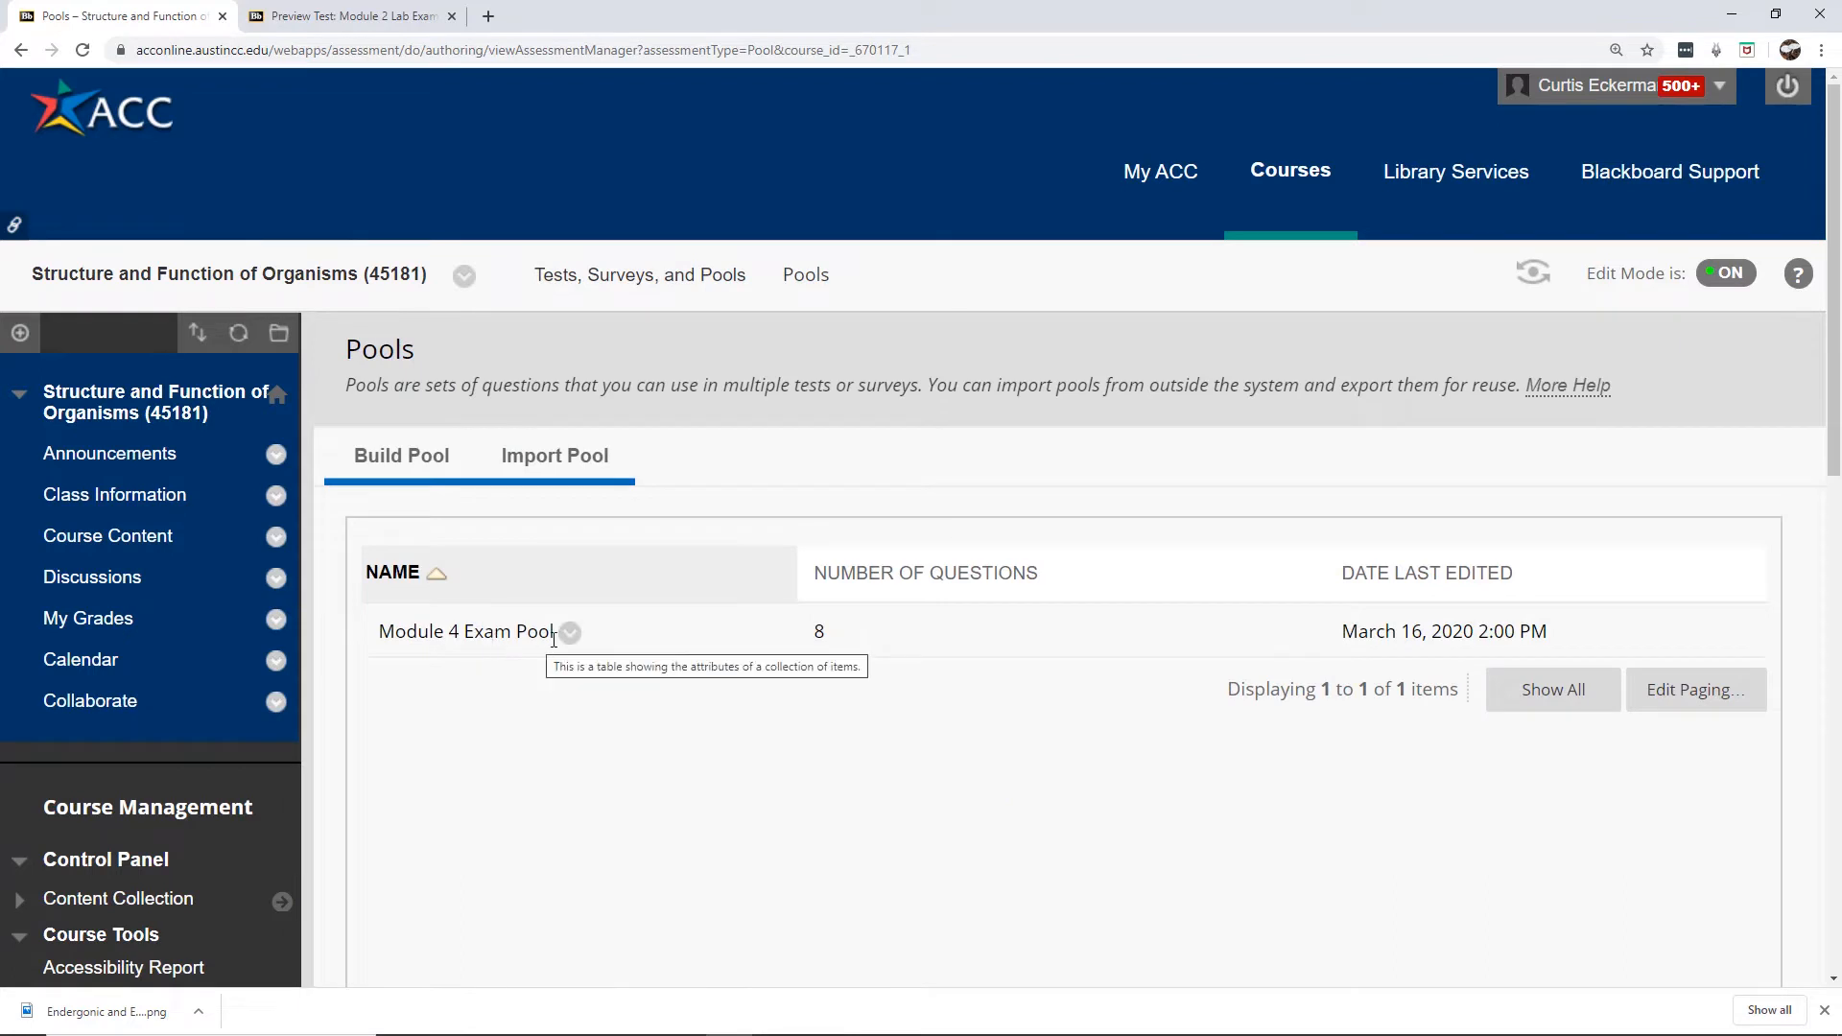
Open the Module 4 Exam Pool for editing and look through its list of questions.
{"action": "left_click", "coordinate": [569, 633]}
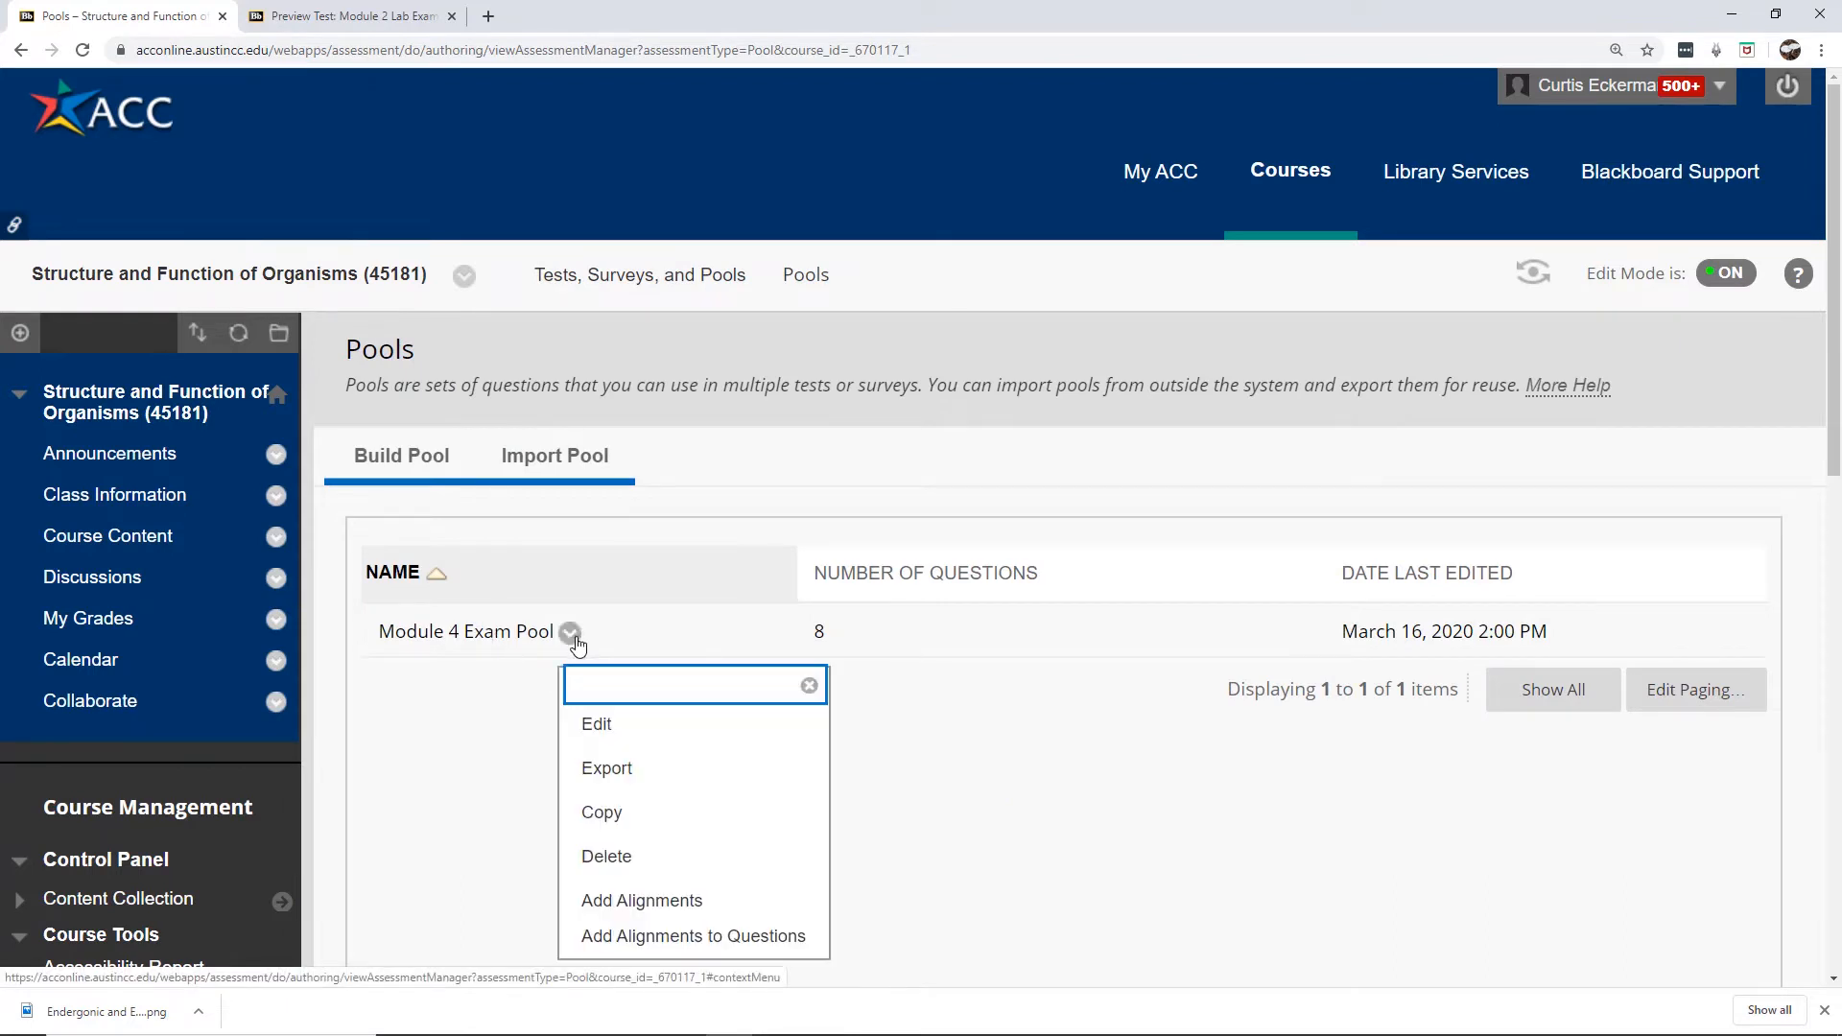
{"action": "left_click", "coordinate": [608, 733]}
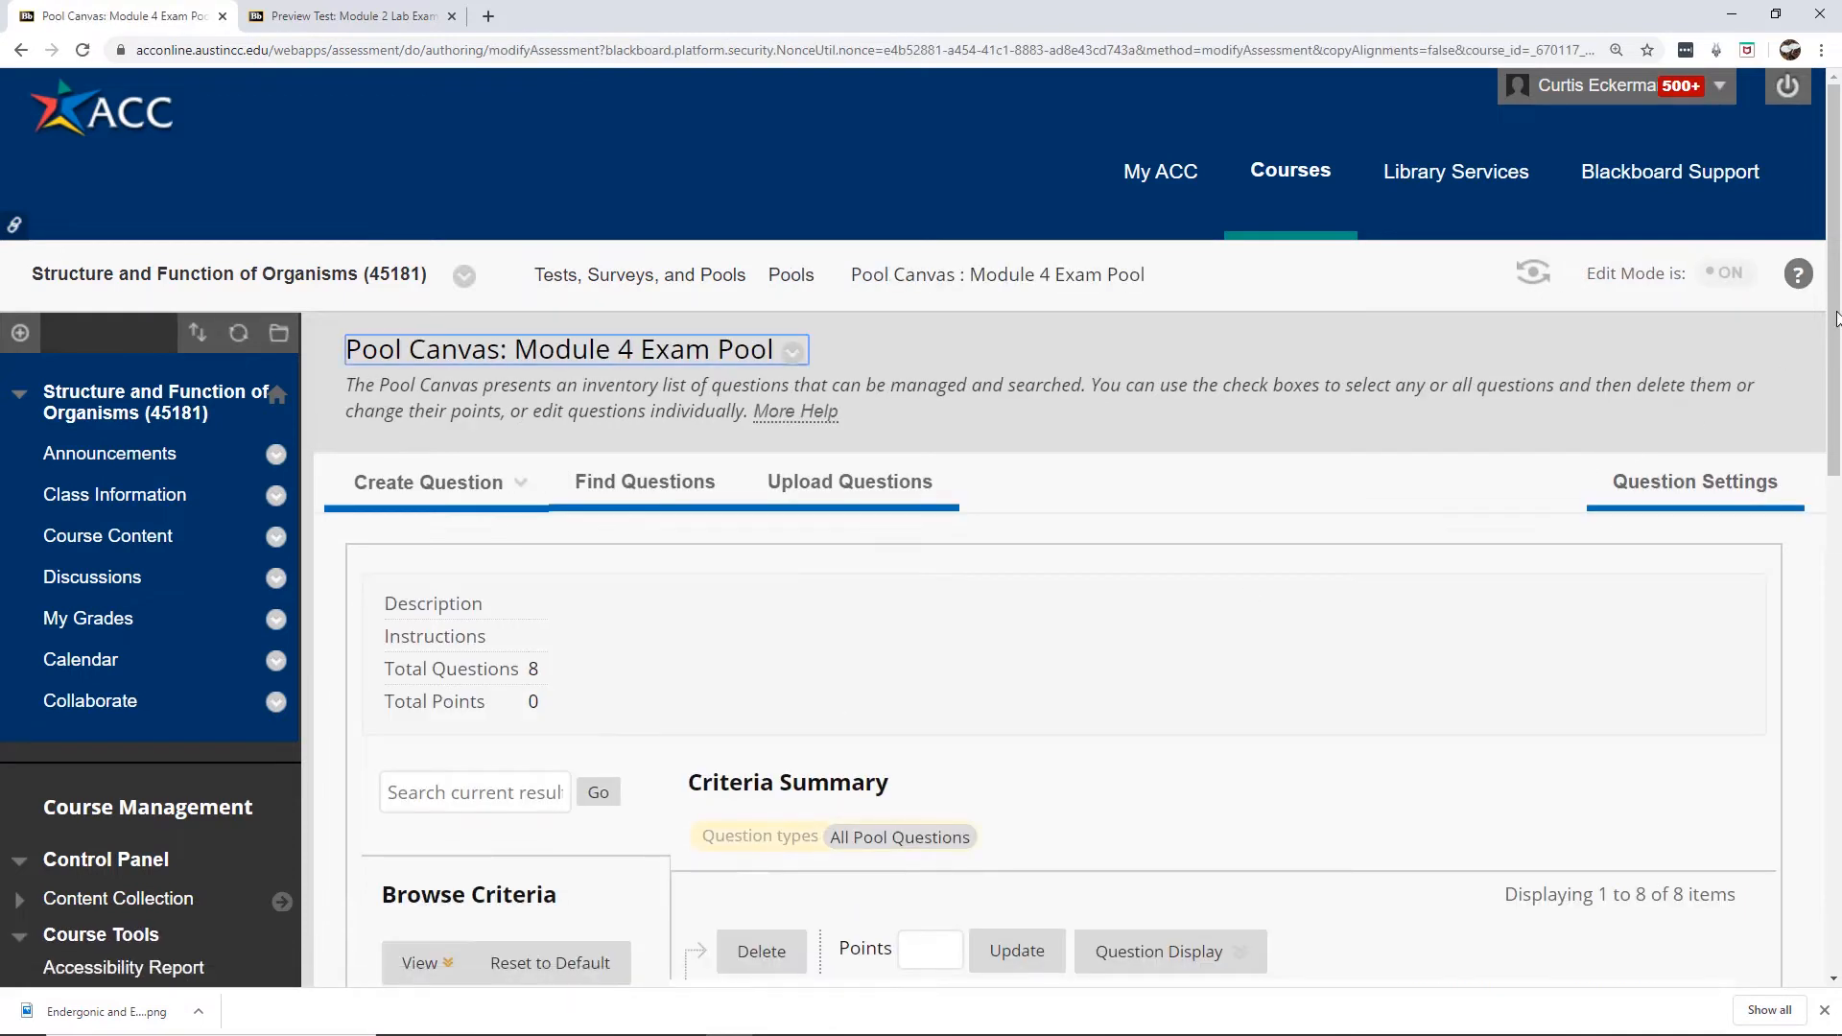
{"action": "left_click_drag", "start_coordinate": [1836, 280], "coordinate": [1840, 539]}
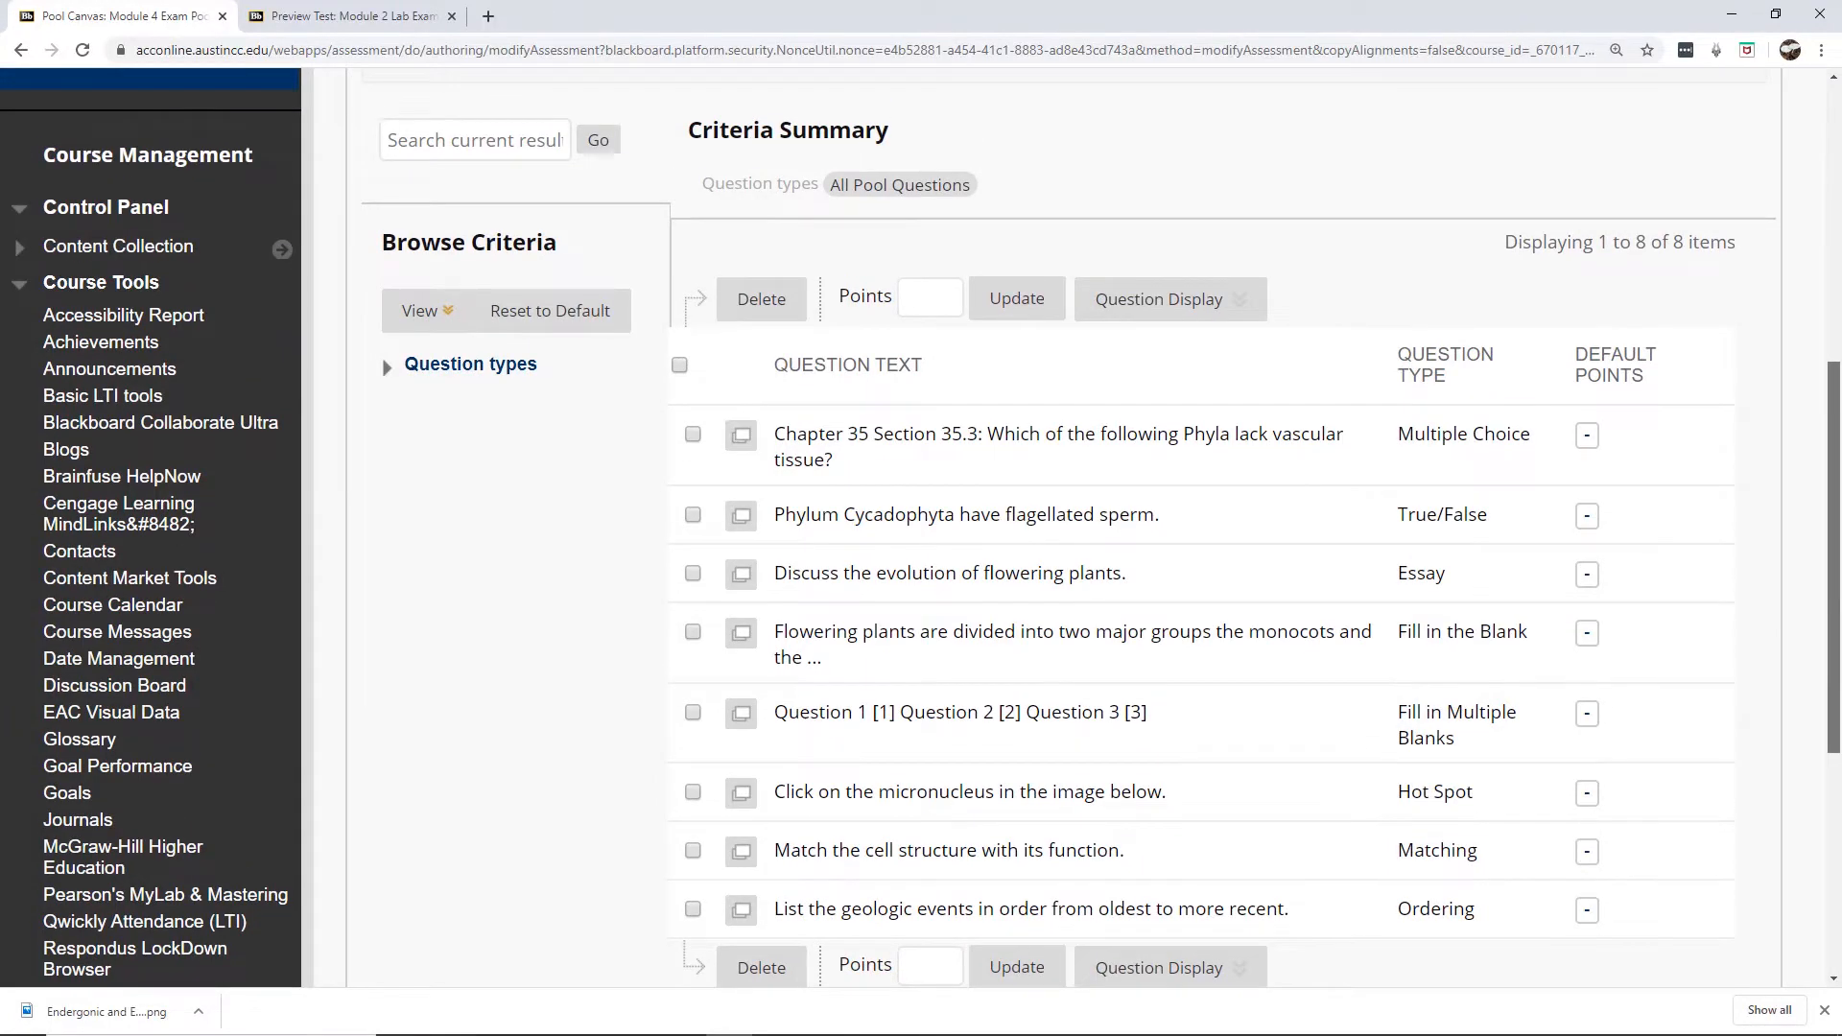
{"action": "left_click_drag", "start_coordinate": [1840, 544], "coordinate": [1840, 554]}
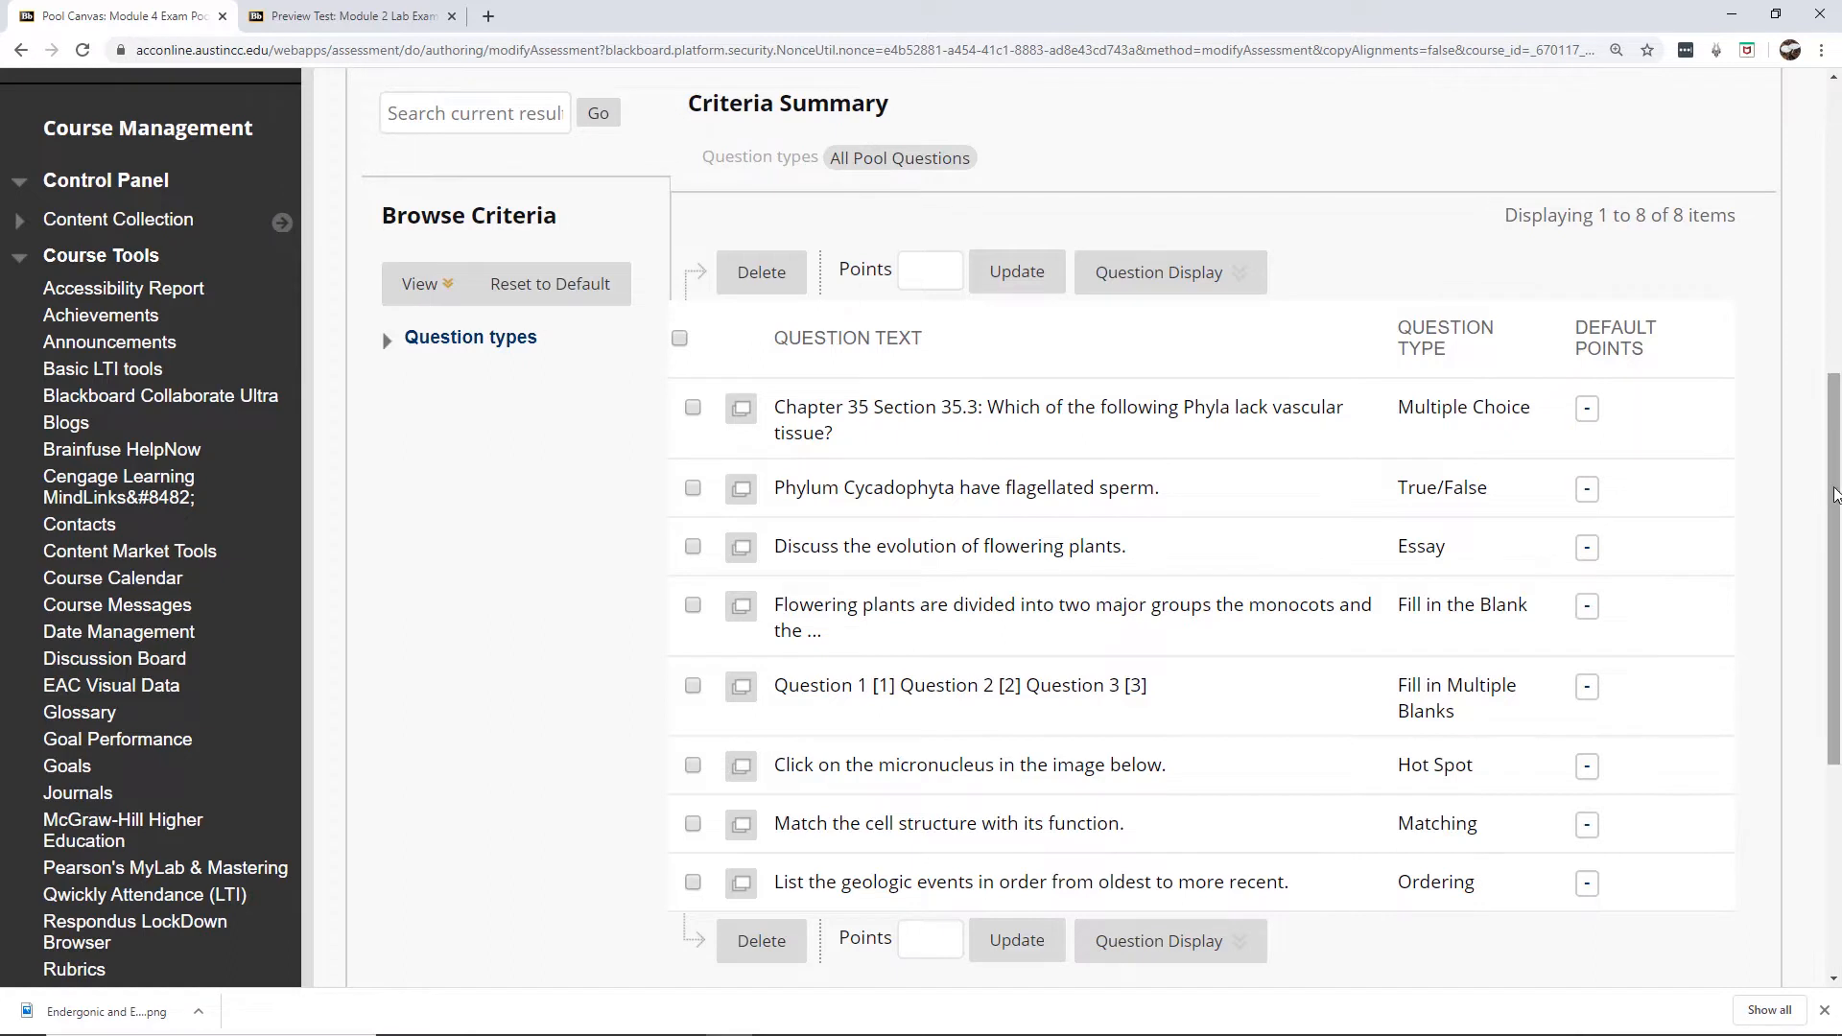
{"action": "left_click_drag", "start_coordinate": [1834, 495], "coordinate": [1832, 355]}
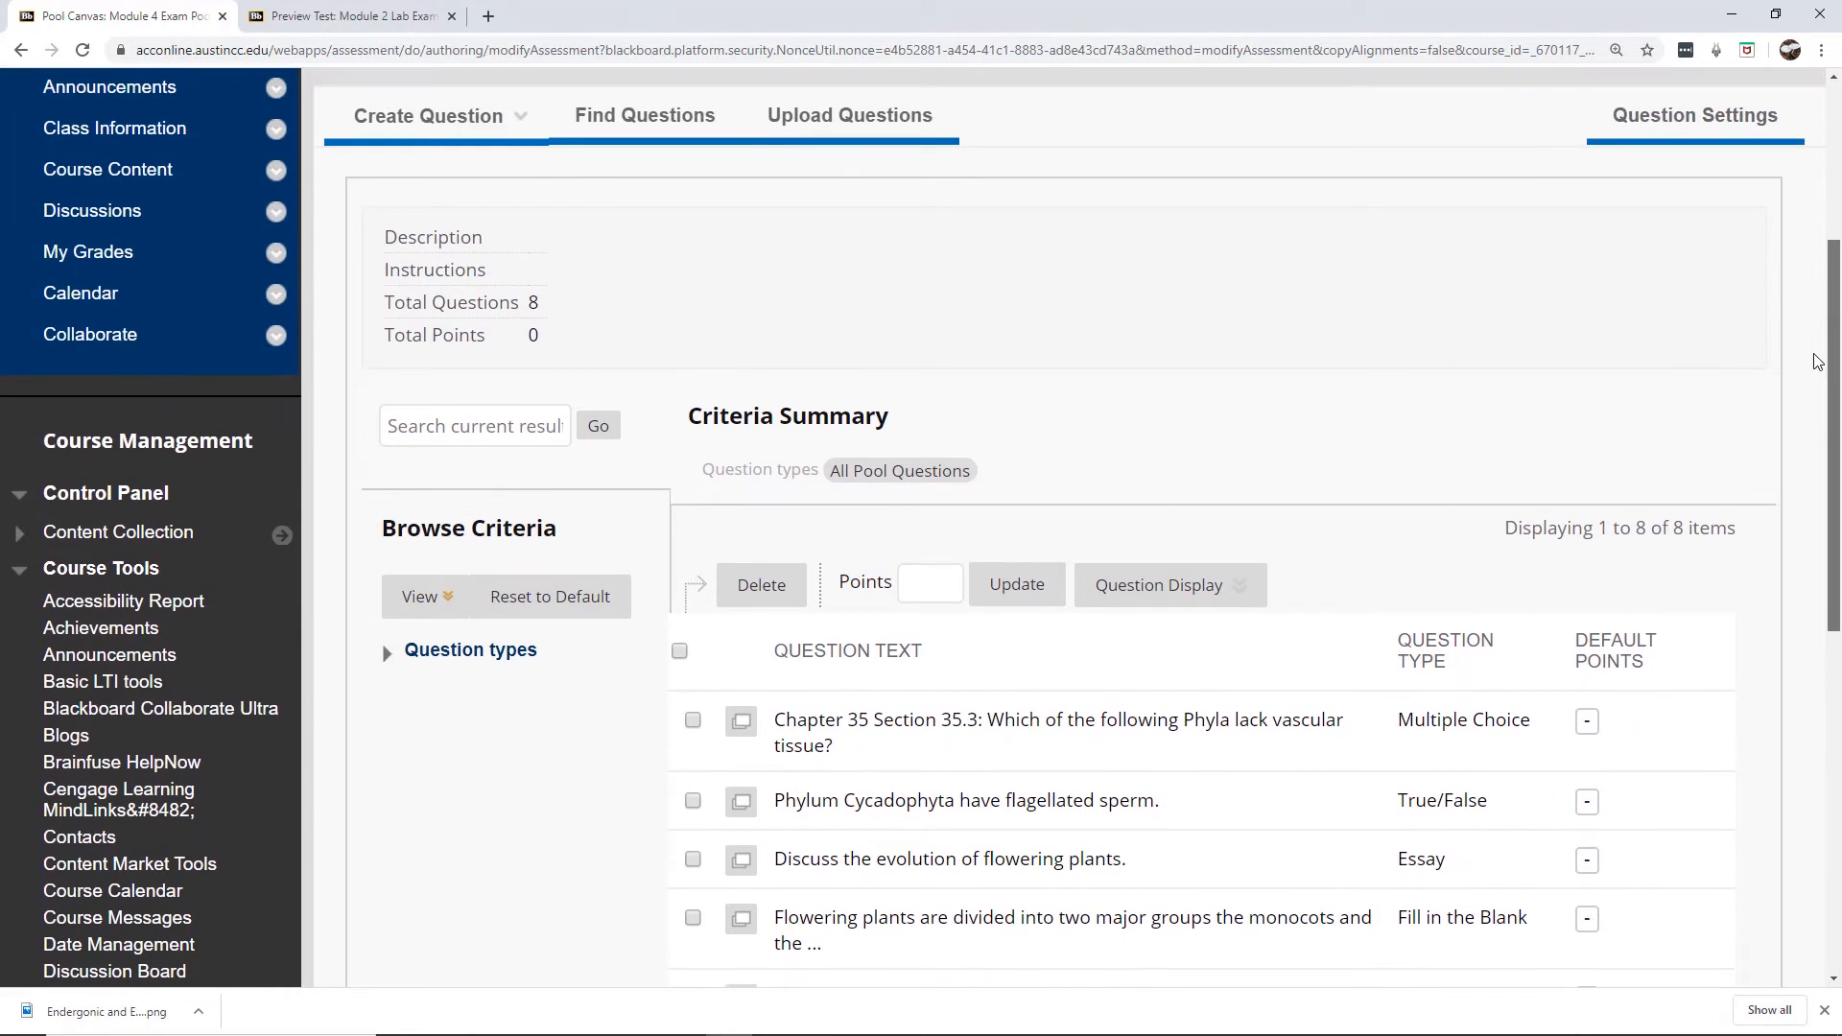
Start a new Multiple Choice question in the pool and enlarge its question text editor.
{"action": "left_click", "coordinate": [437, 138]}
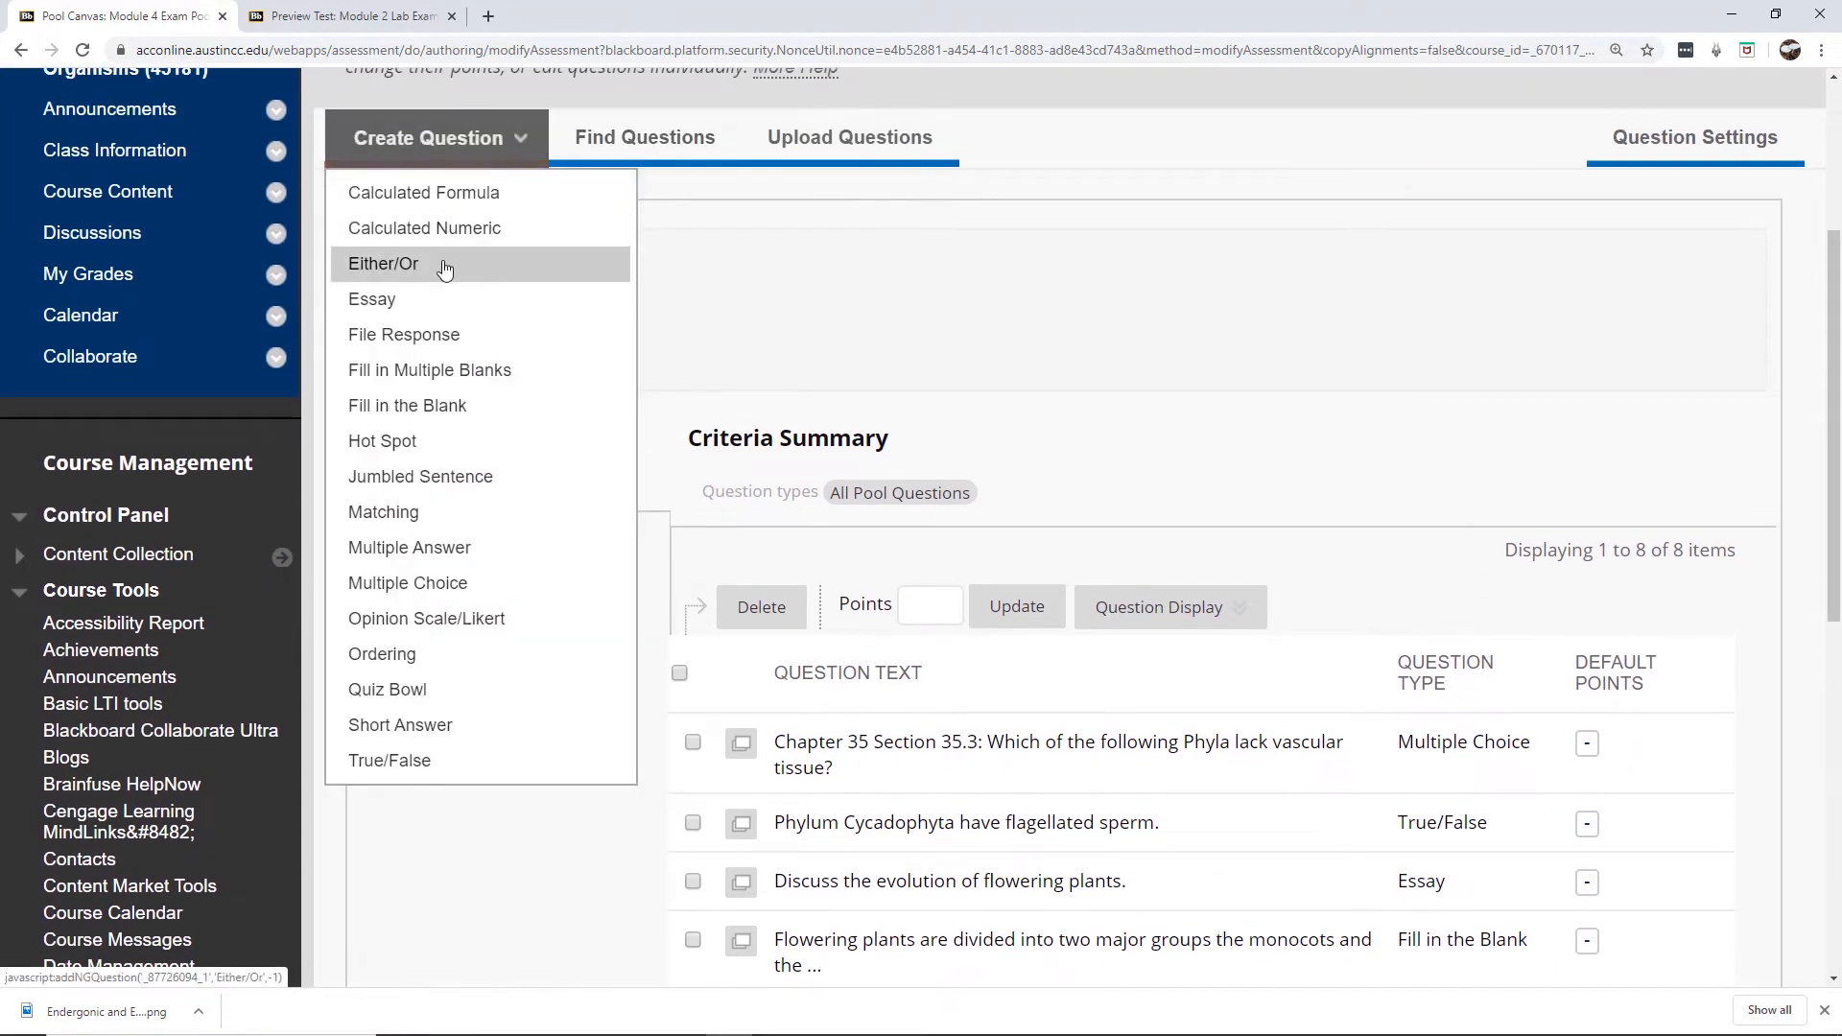
{"action": "left_click", "coordinate": [434, 583]}
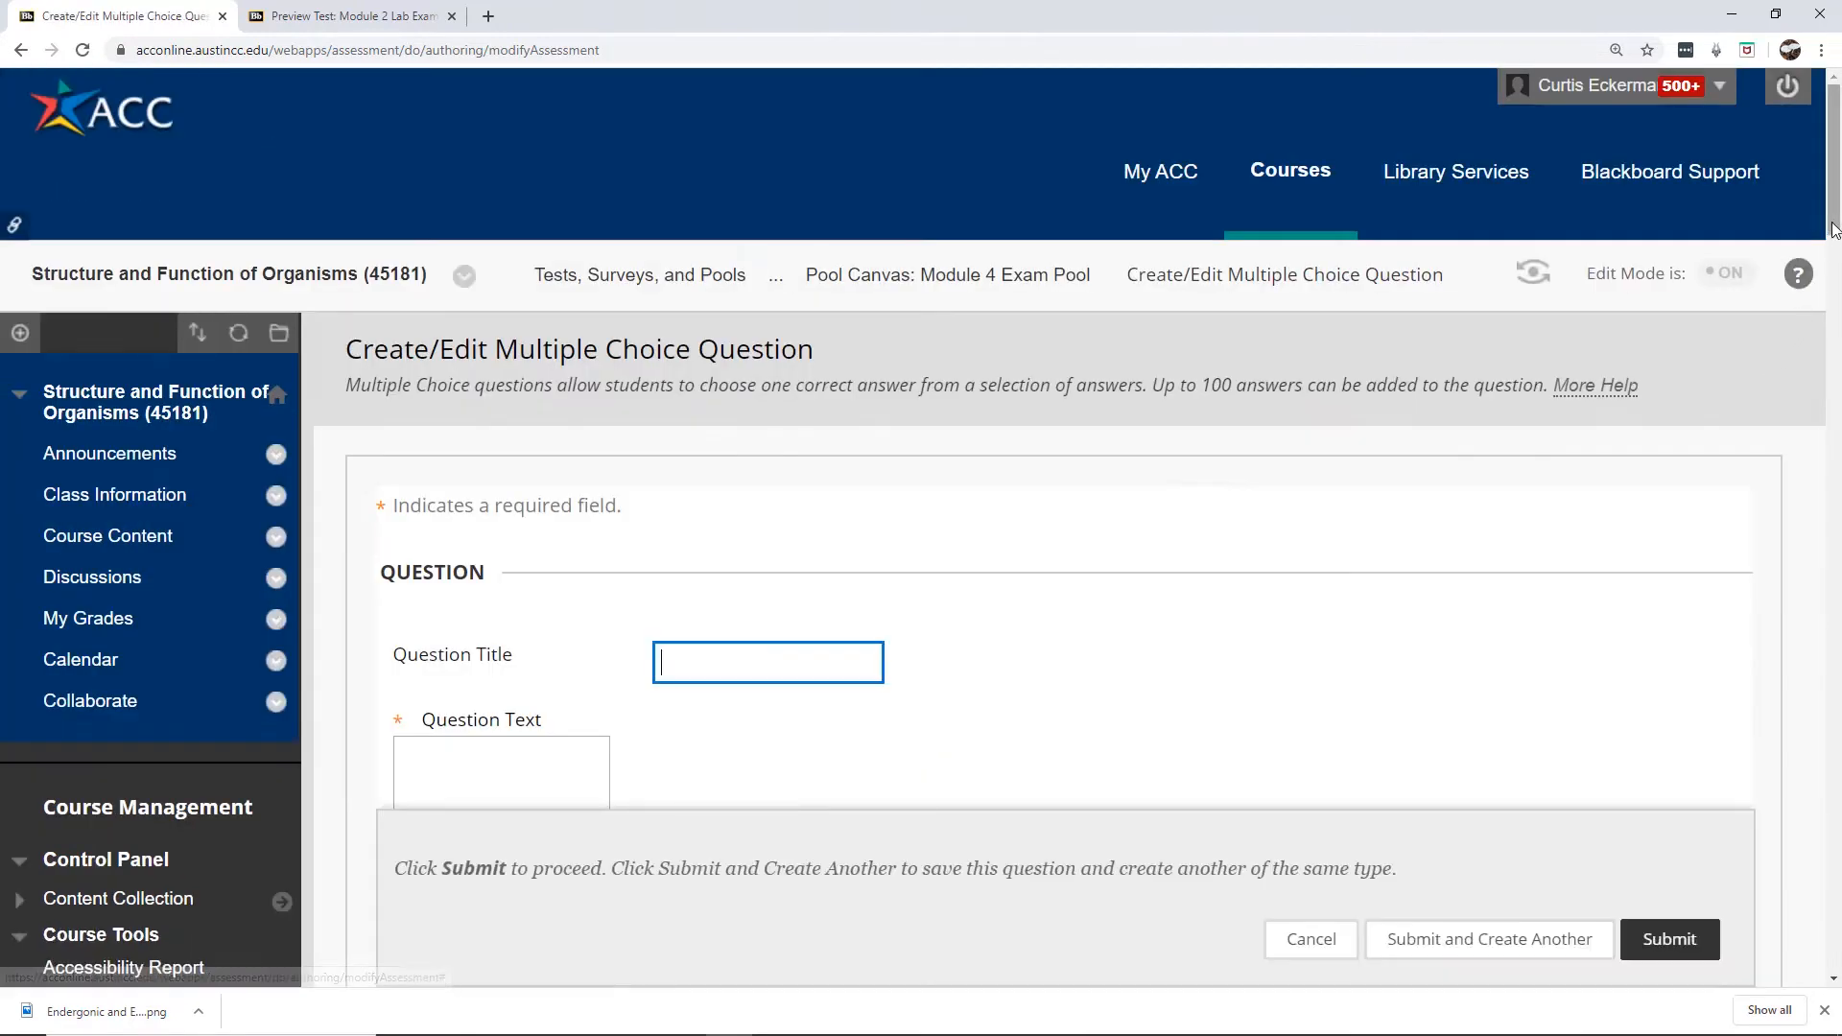
{"action": "left_click_drag", "start_coordinate": [1834, 204], "coordinate": [1840, 274]}
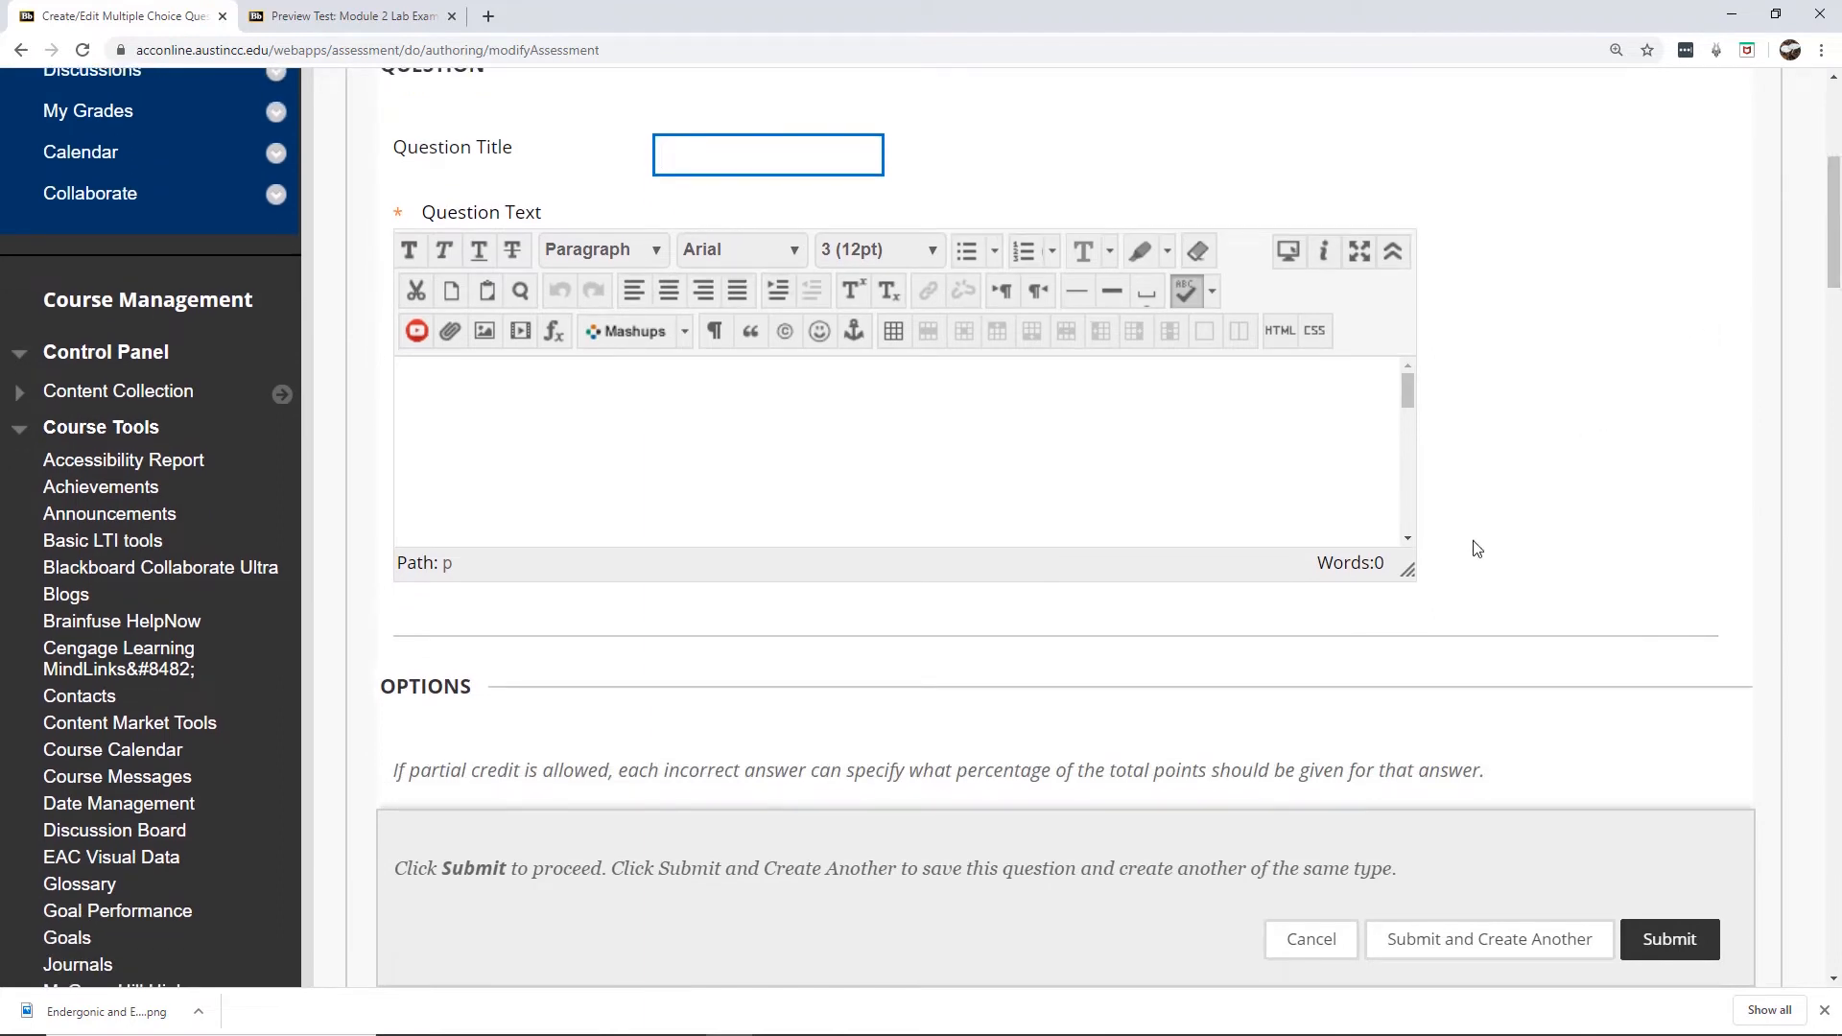
{"action": "left_click_drag", "start_coordinate": [1407, 568], "coordinate": [1465, 695]}
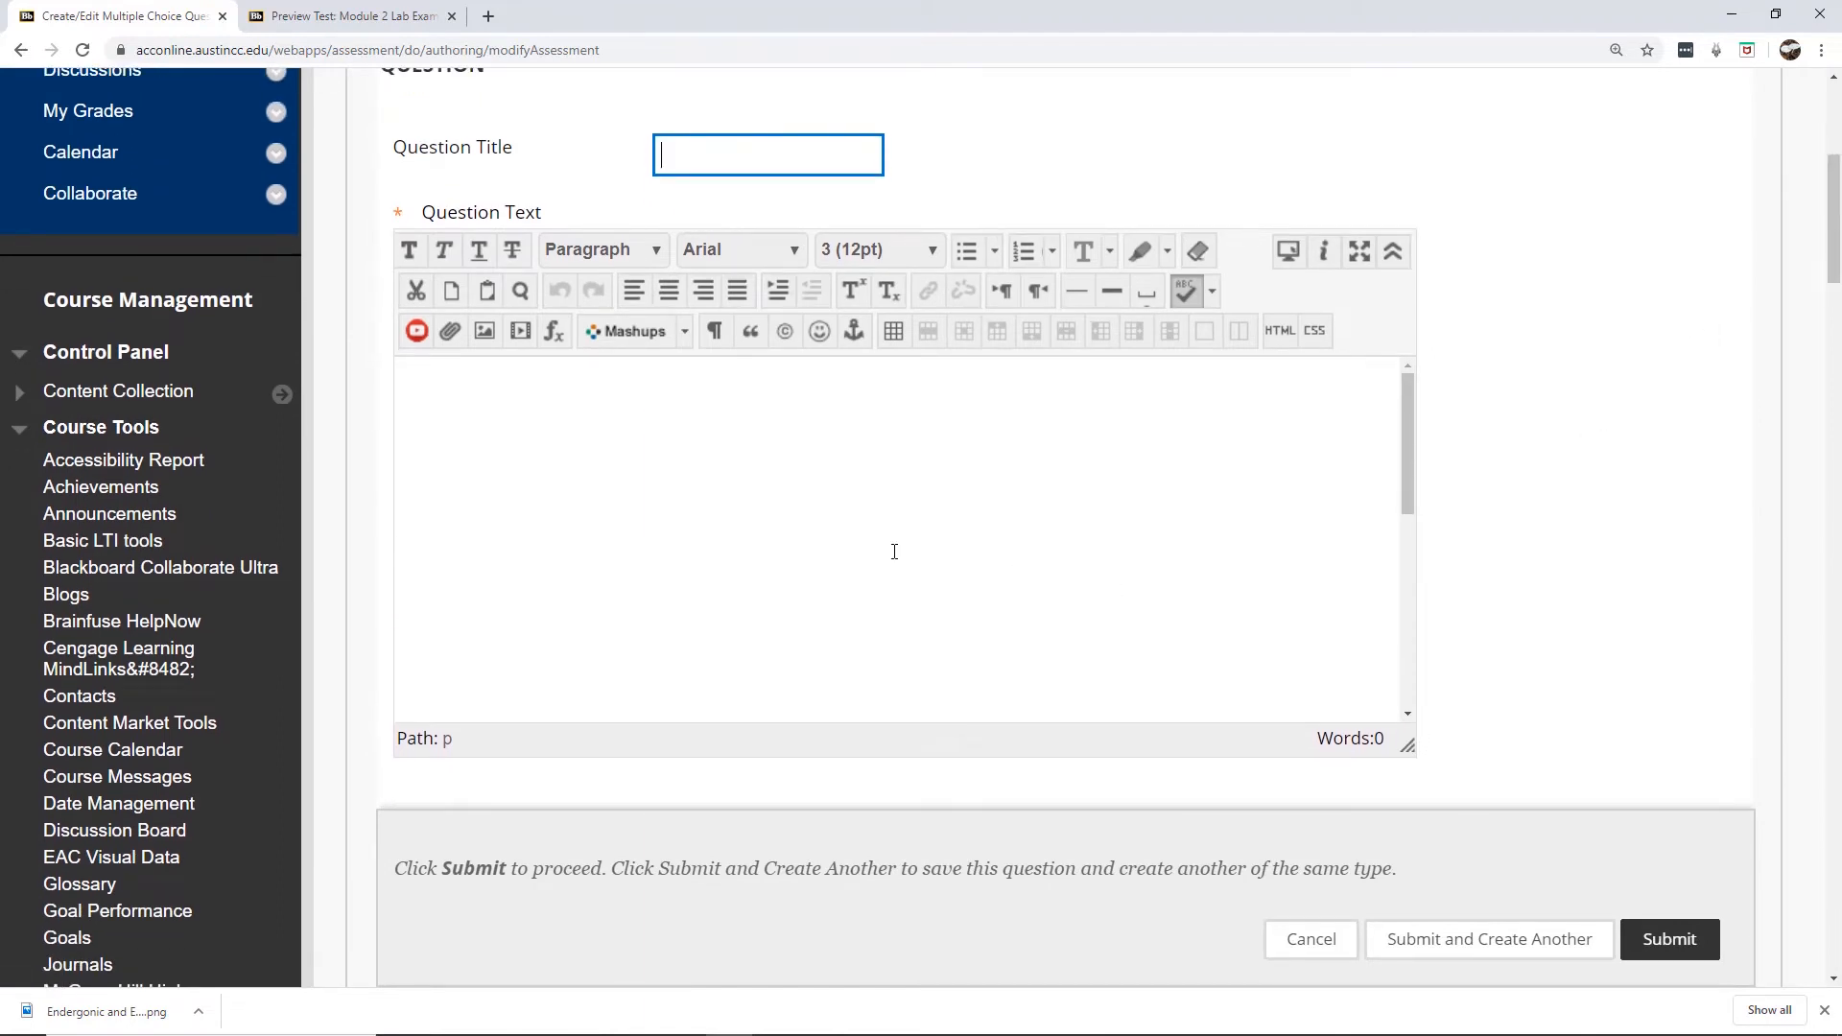
Choose the local image "Stomach model labeled" from the "Chapter 7 - Using Images in Exam Questions" folder for the question text.
{"action": "left_click", "coordinate": [484, 331]}
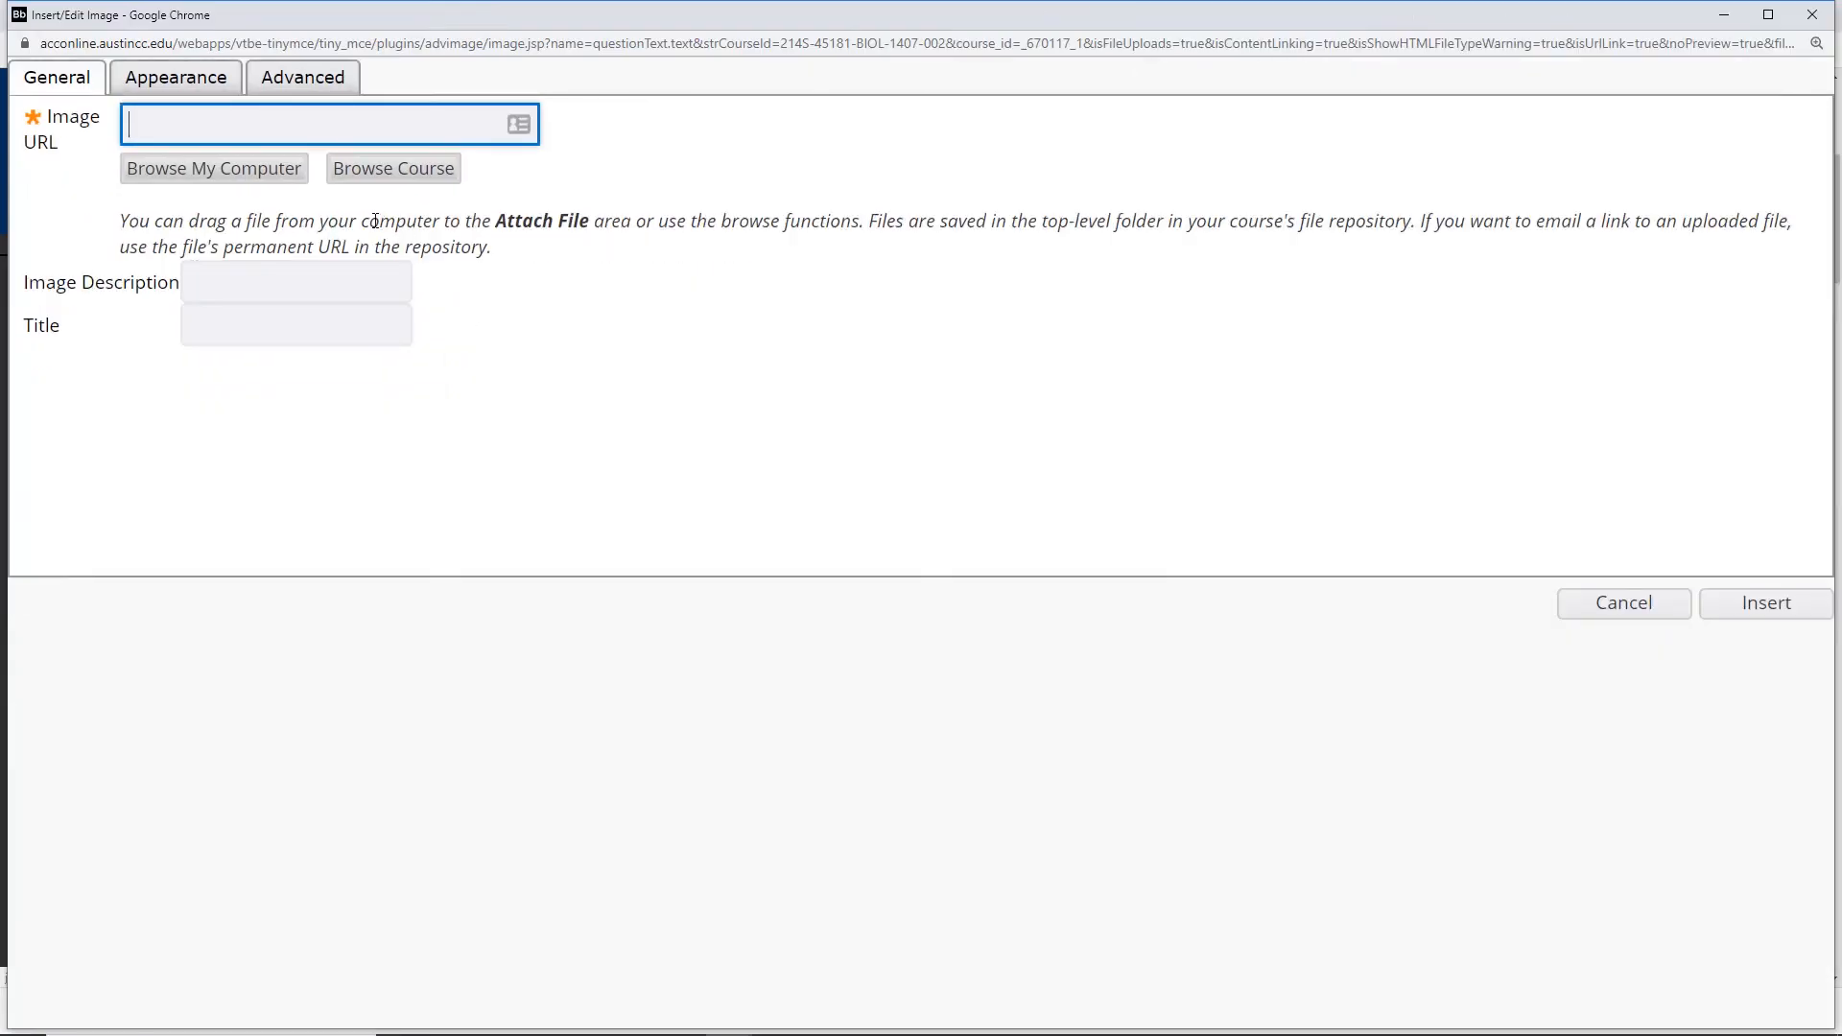
{"action": "left_click", "coordinate": [198, 171]}
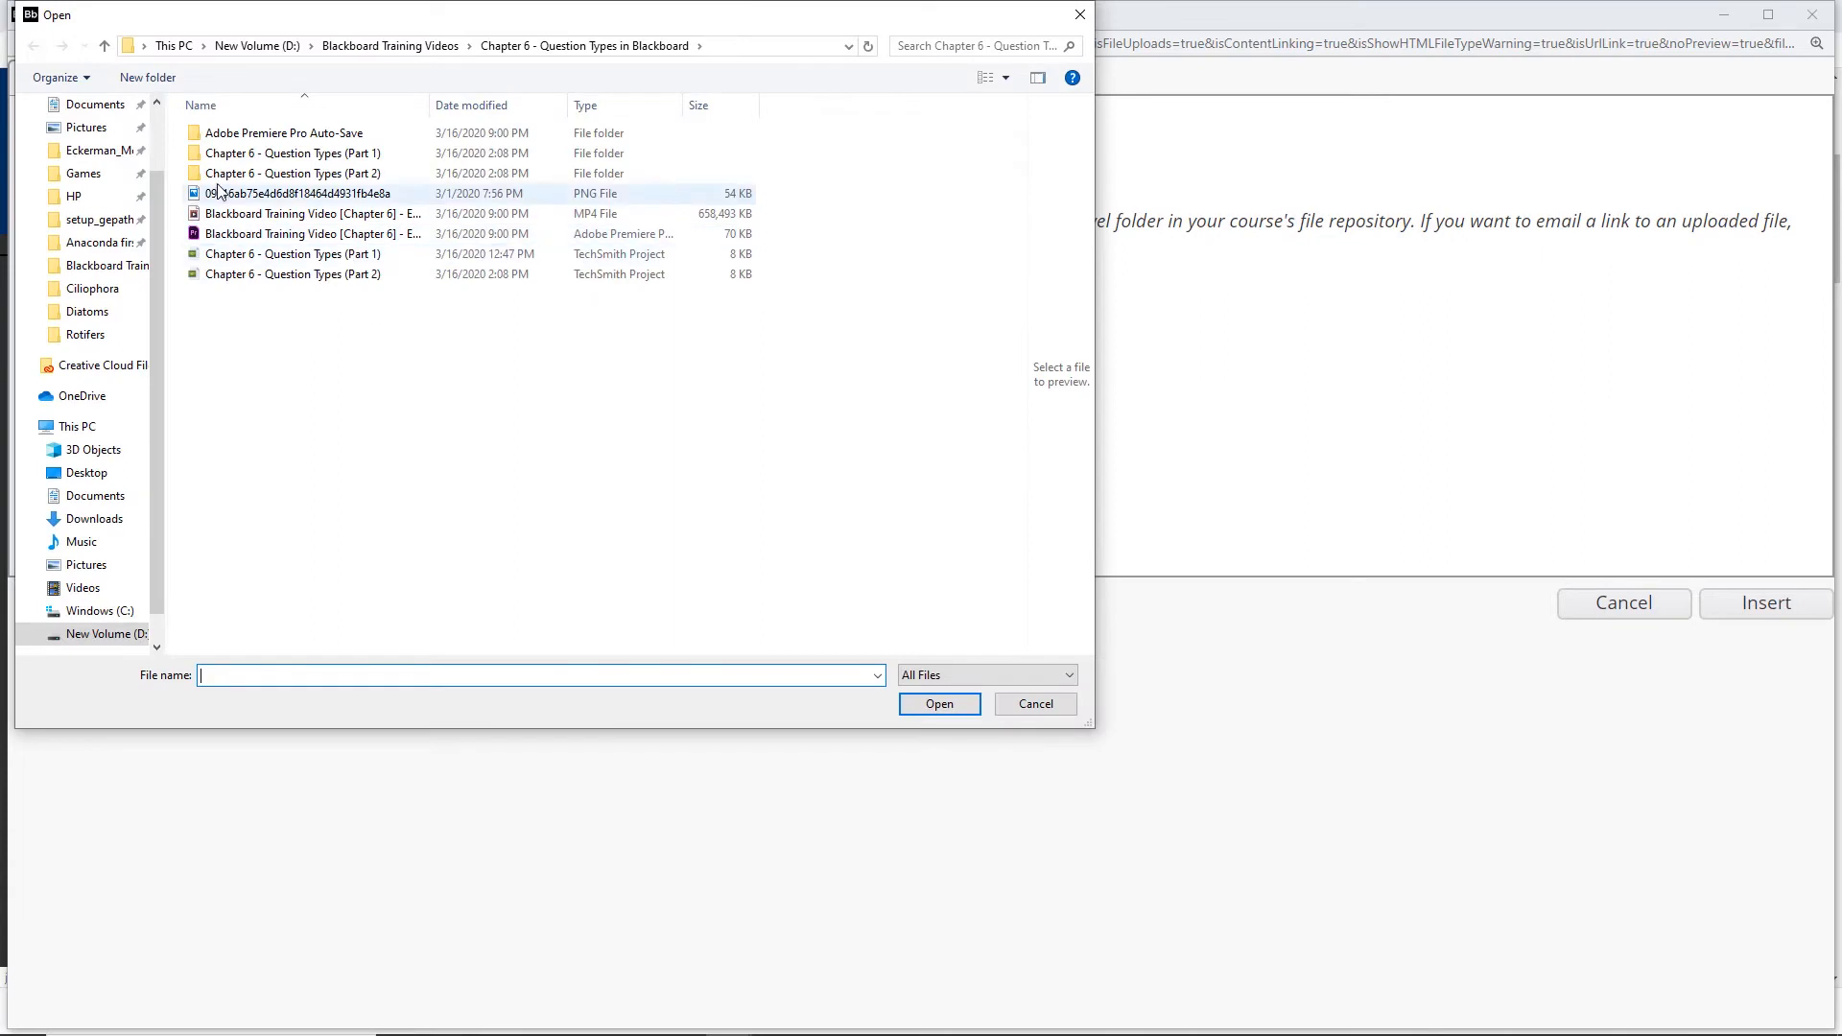
{"action": "left_click", "coordinate": [389, 46]}
{"action": "double_click", "coordinate": [882, 154]}
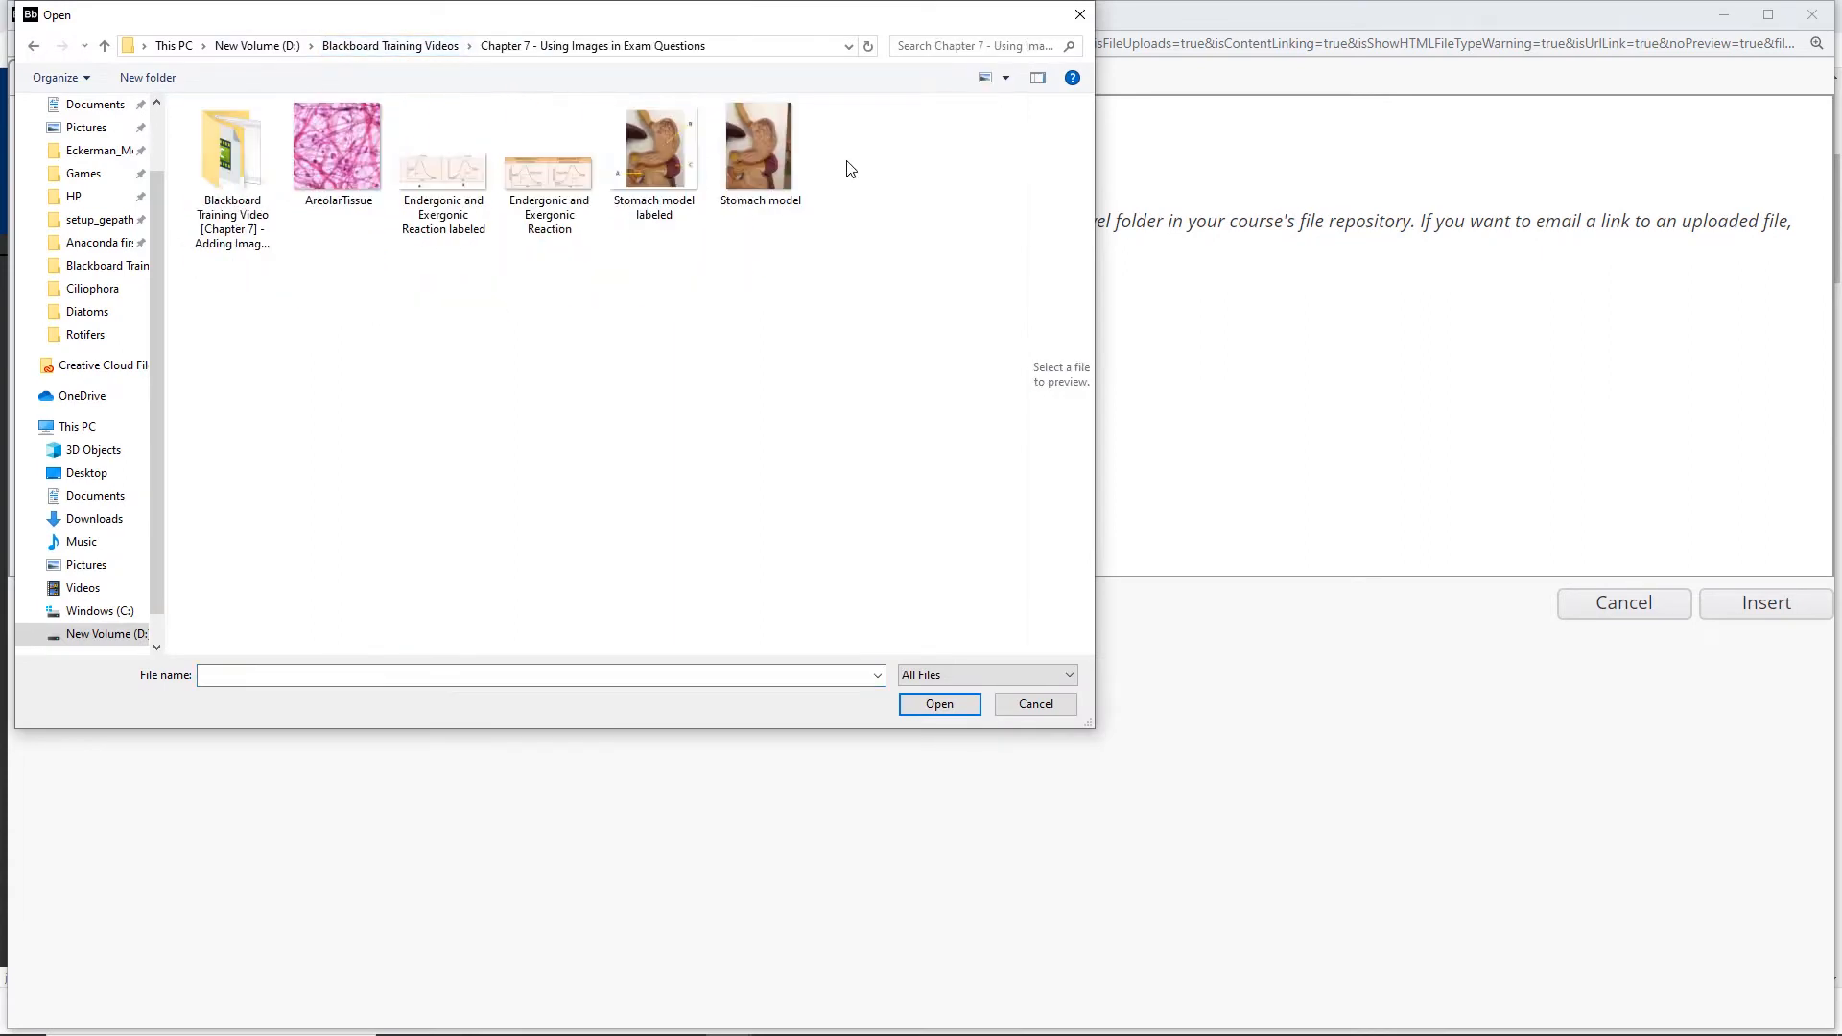
{"action": "double_click", "coordinate": [646, 169]}
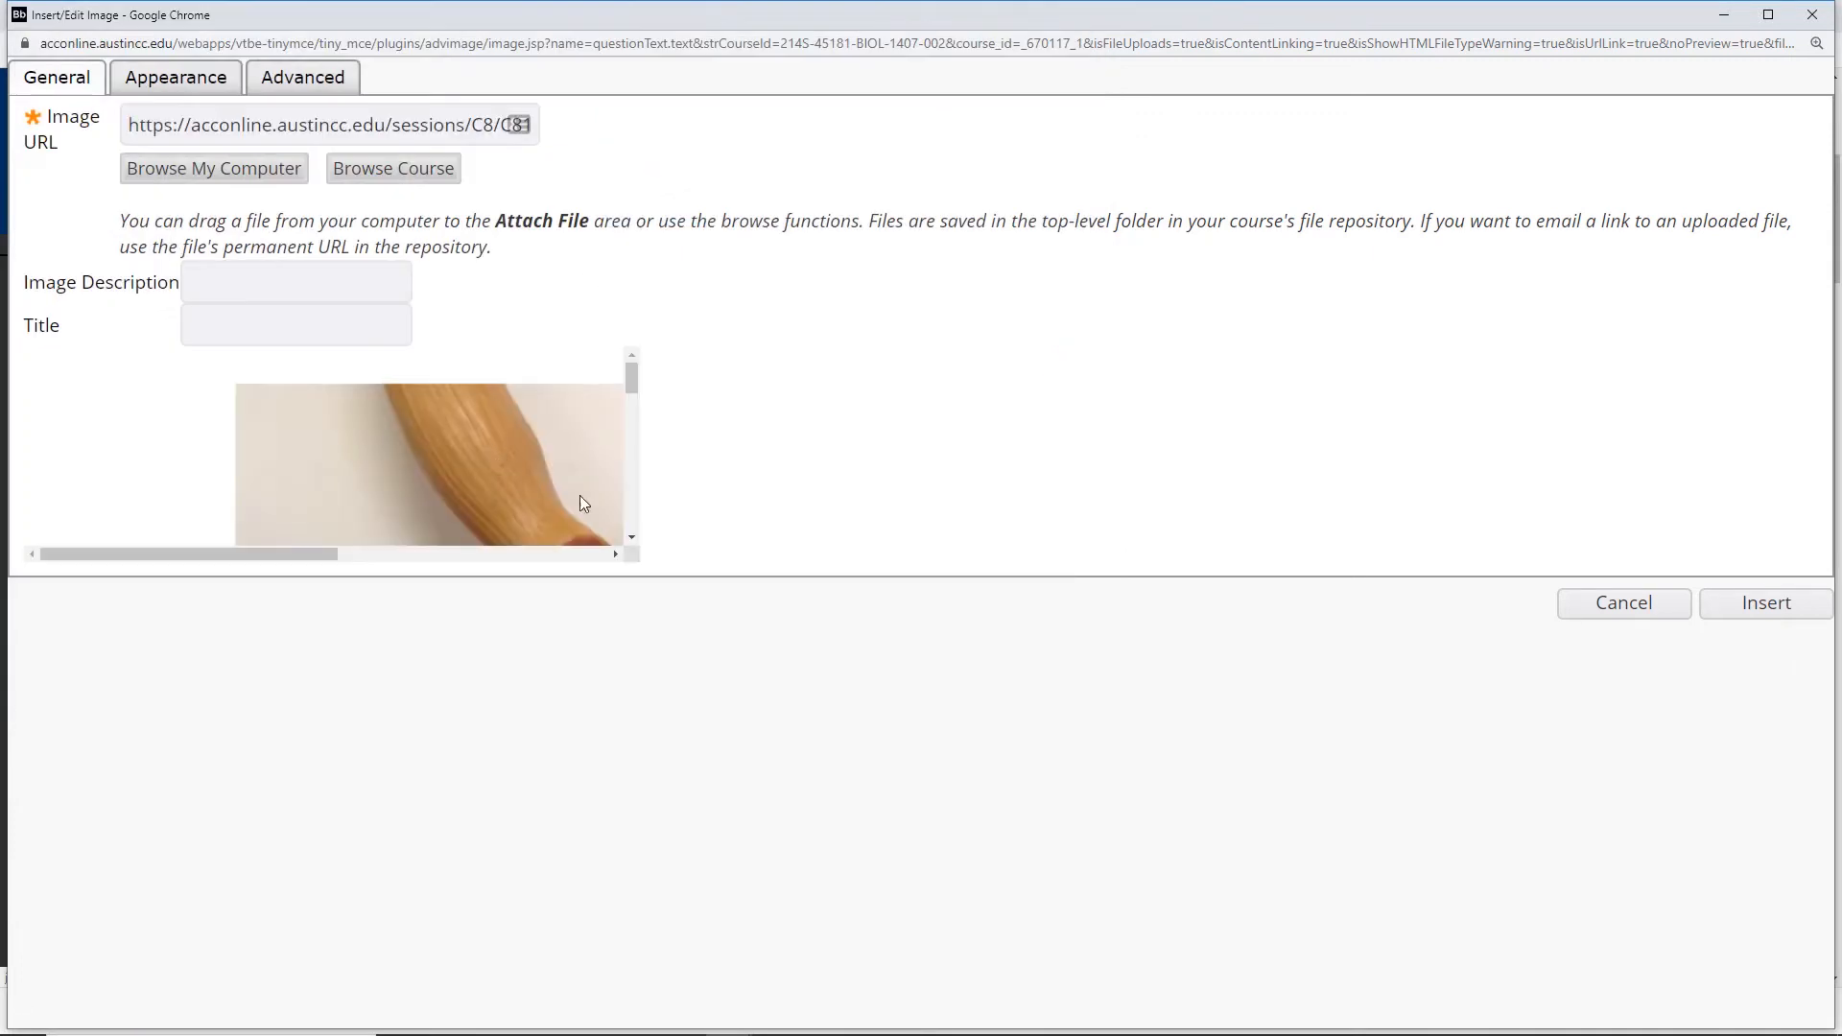
Give the image the description "model of the digestive system", check its appearance settings and insert it into the question text.
{"action": "mouse_move", "coordinate": [633, 384]}
{"action": "left_mouse_down"}
{"action": "mouse_move", "coordinate": [643, 435]}
{"action": "mouse_move", "coordinate": [651, 381]}
{"action": "left_mouse_up"}
{"action": "left_click", "coordinate": [324, 285]}
{"action": "type", "text": "model of"}
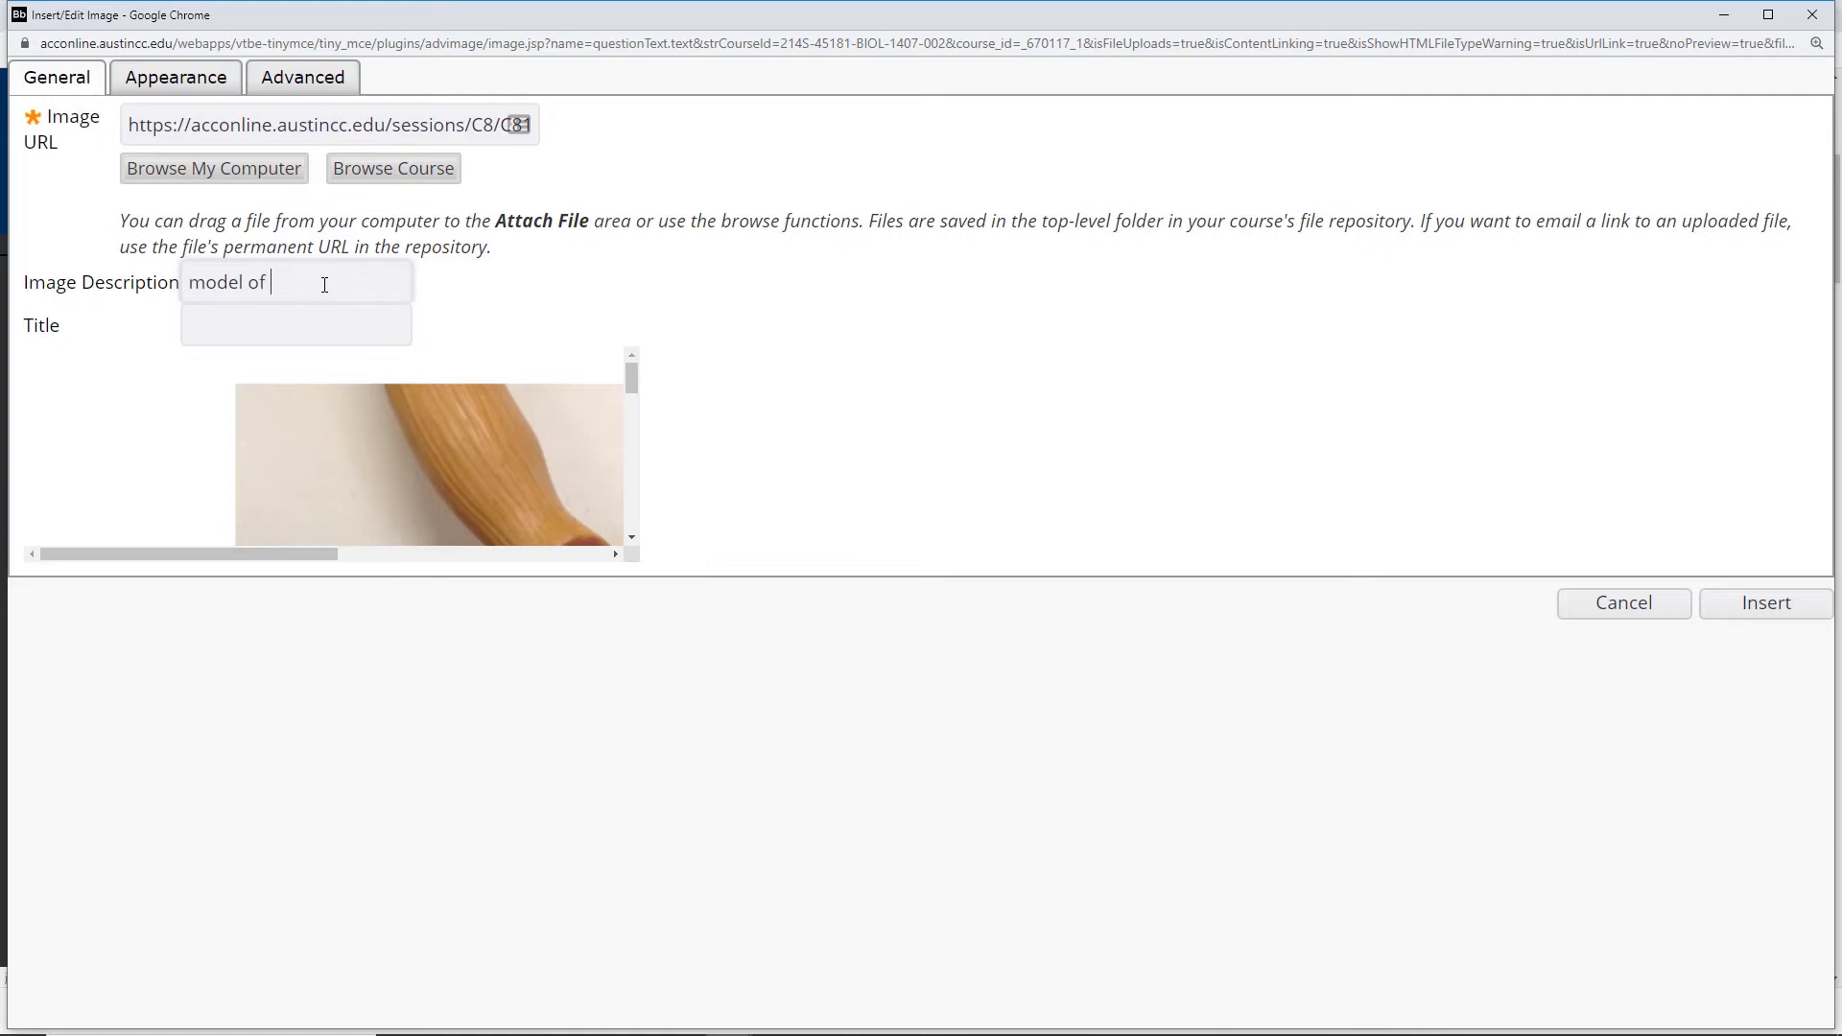
{"action": "type", "text": " the digestive system"}
{"action": "left_click", "coordinate": [180, 87]}
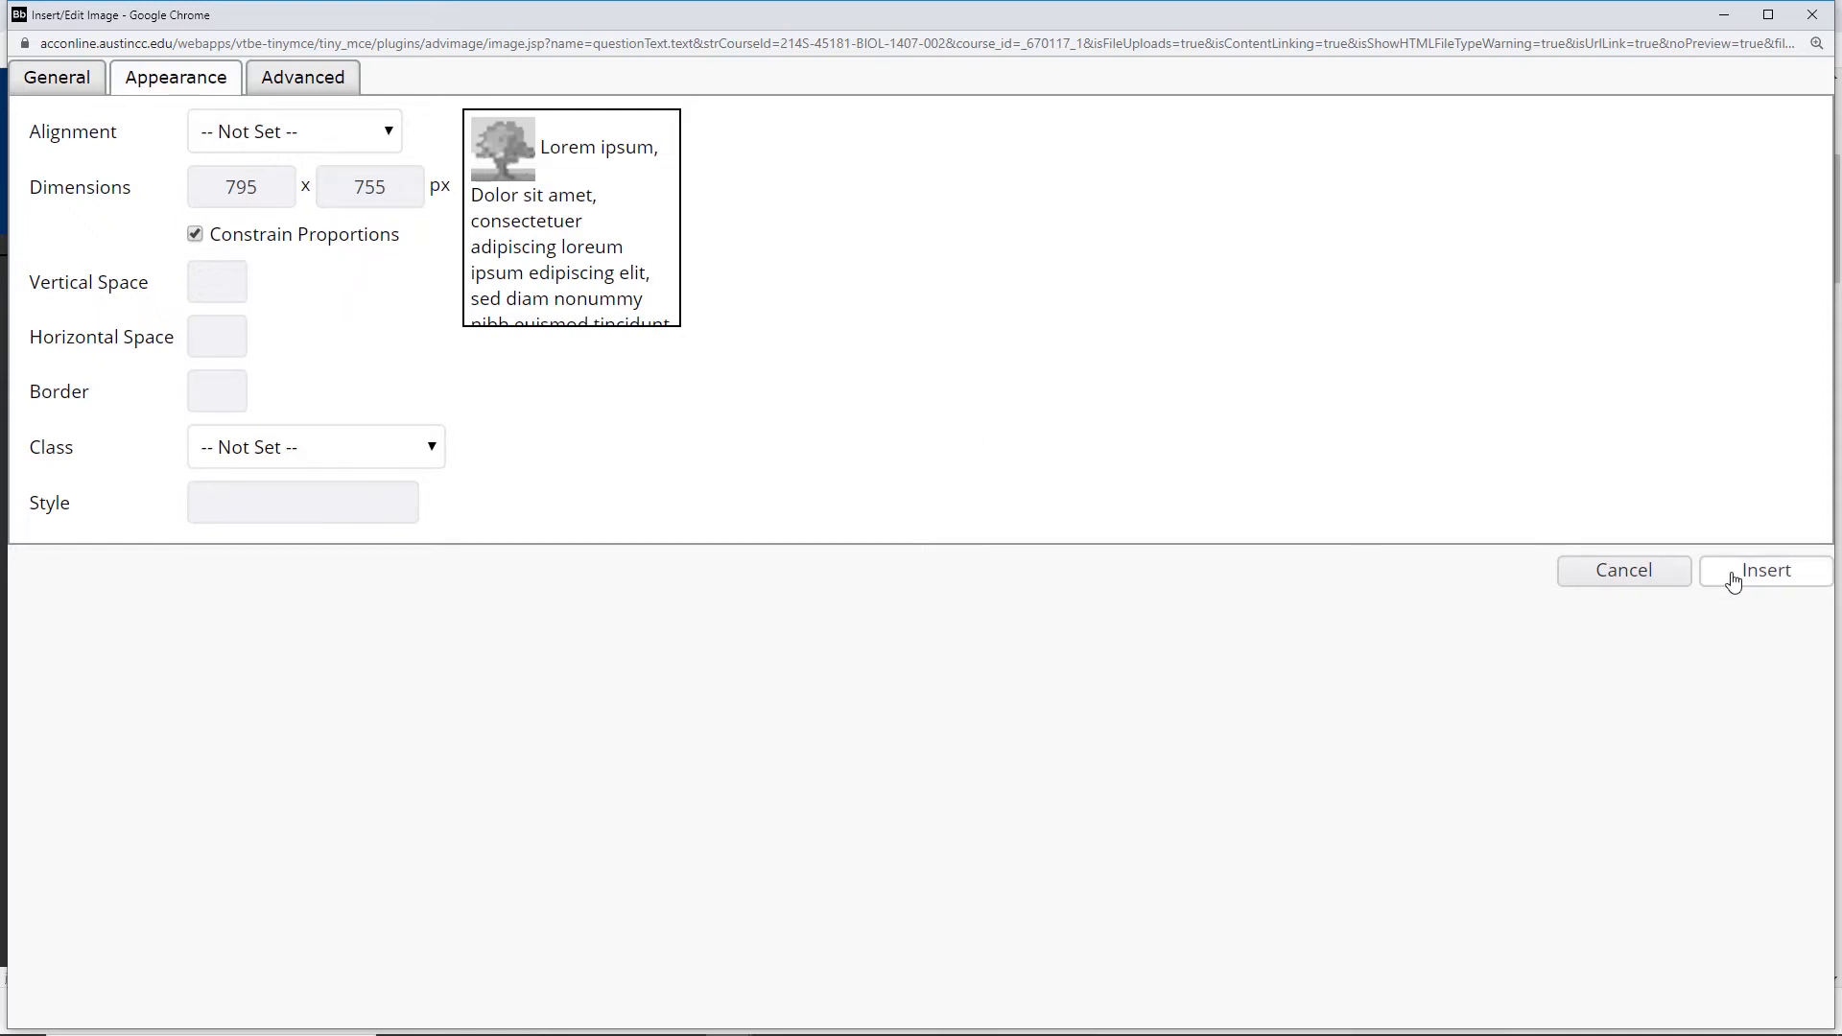
{"action": "left_click", "coordinate": [1766, 571]}
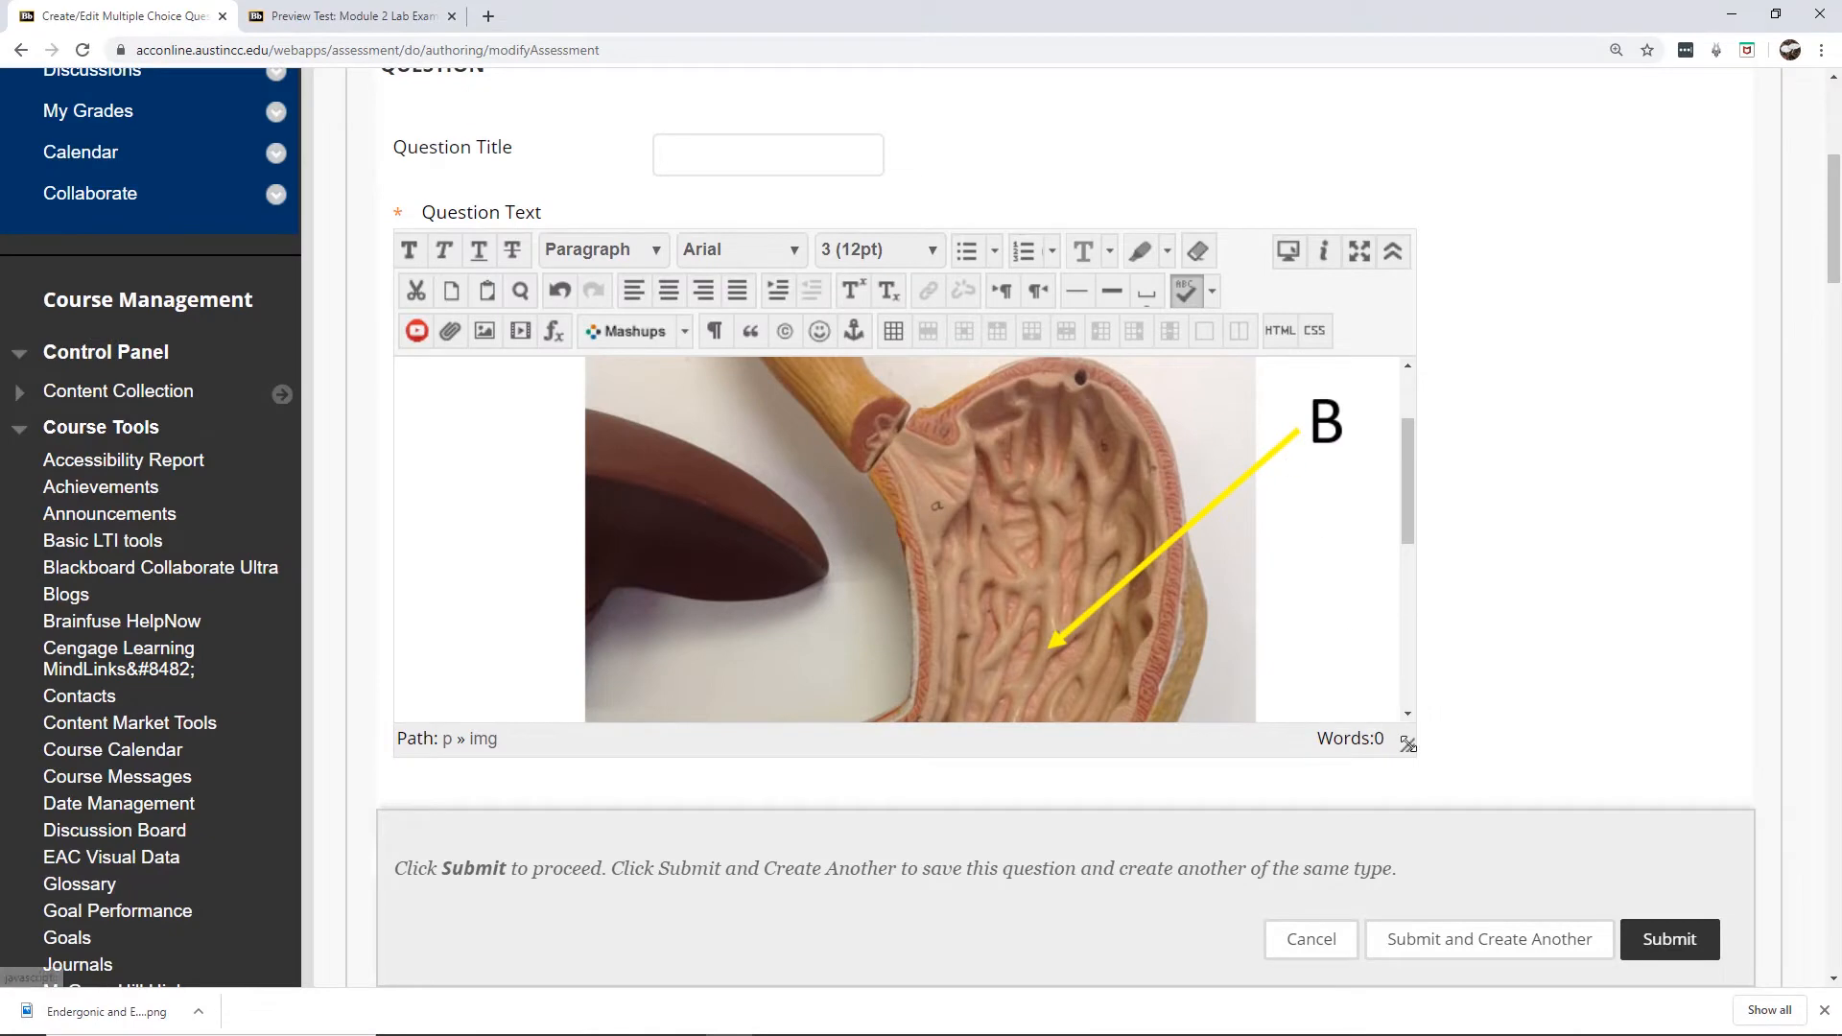
Enlarge the question text editor further so that more of the inserted image fits in it.
{"action": "left_click_drag", "start_coordinate": [1406, 745], "coordinate": [1449, 892]}
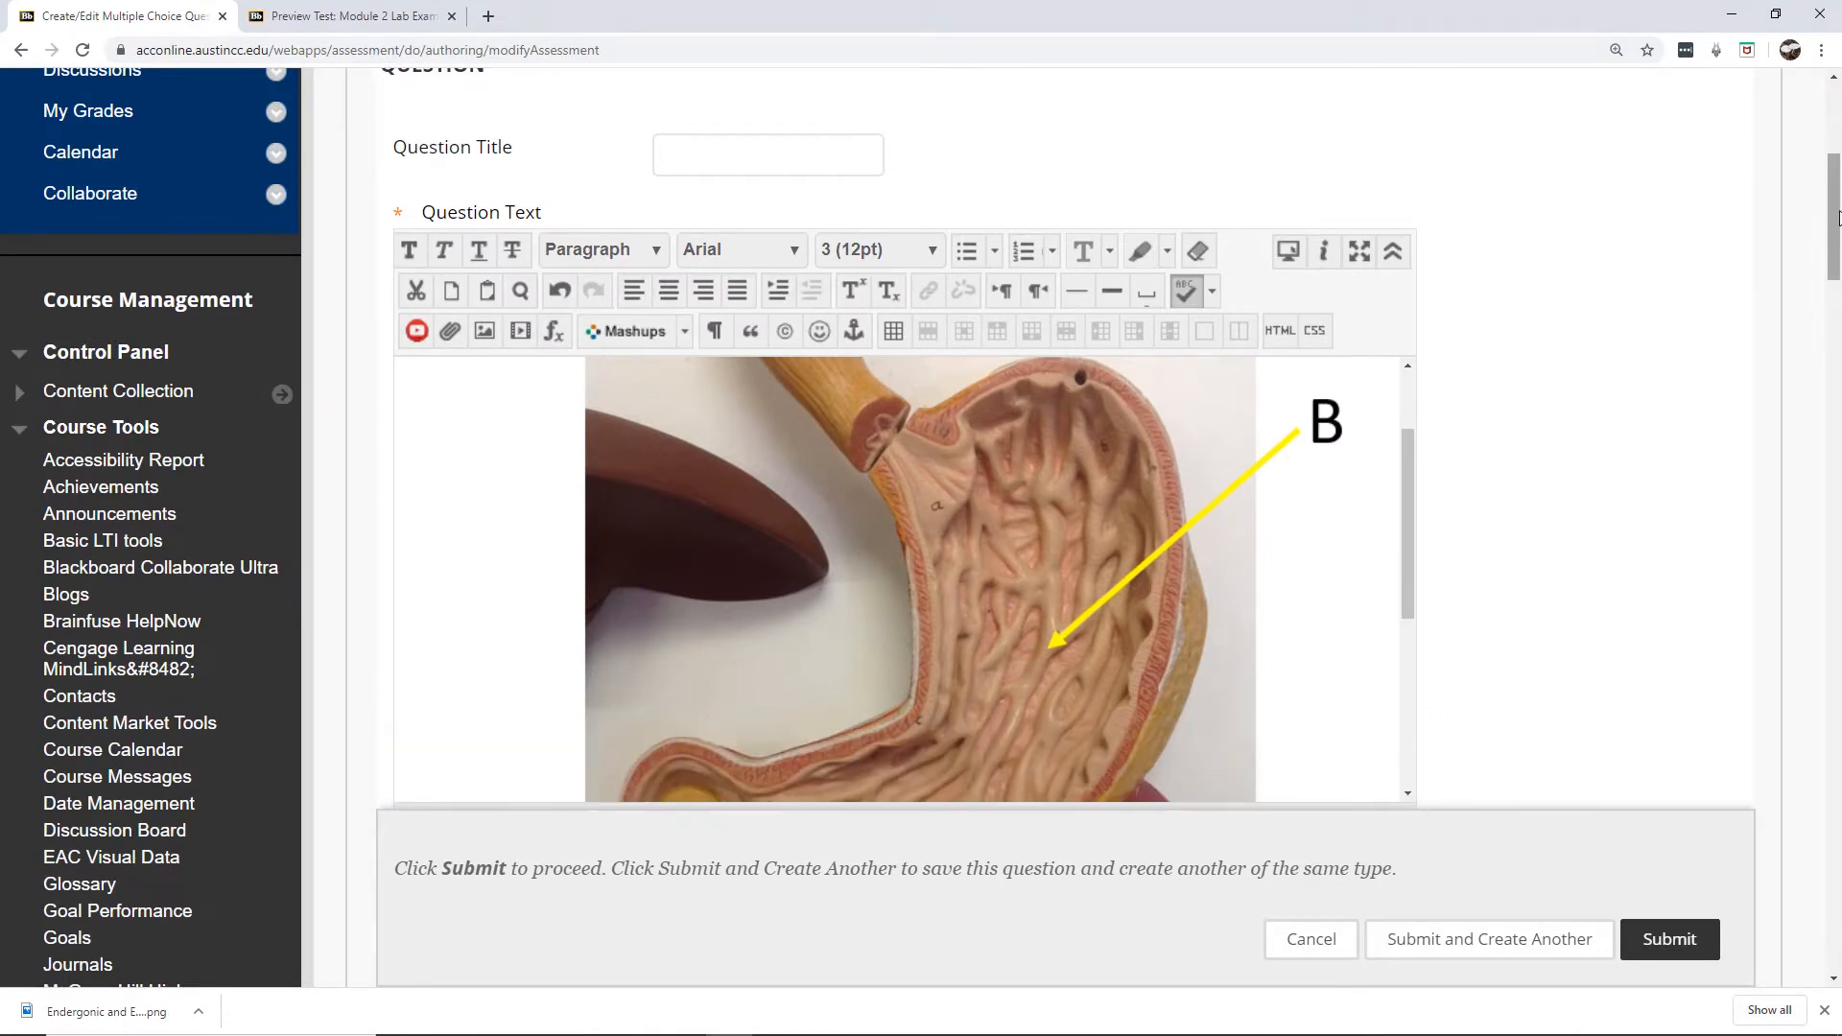
{"action": "mouse_move", "coordinate": [1834, 218]}
{"action": "left_mouse_down"}
{"action": "mouse_move", "coordinate": [1835, 263]}
{"action": "mouse_move", "coordinate": [1834, 233]}
{"action": "left_mouse_up"}
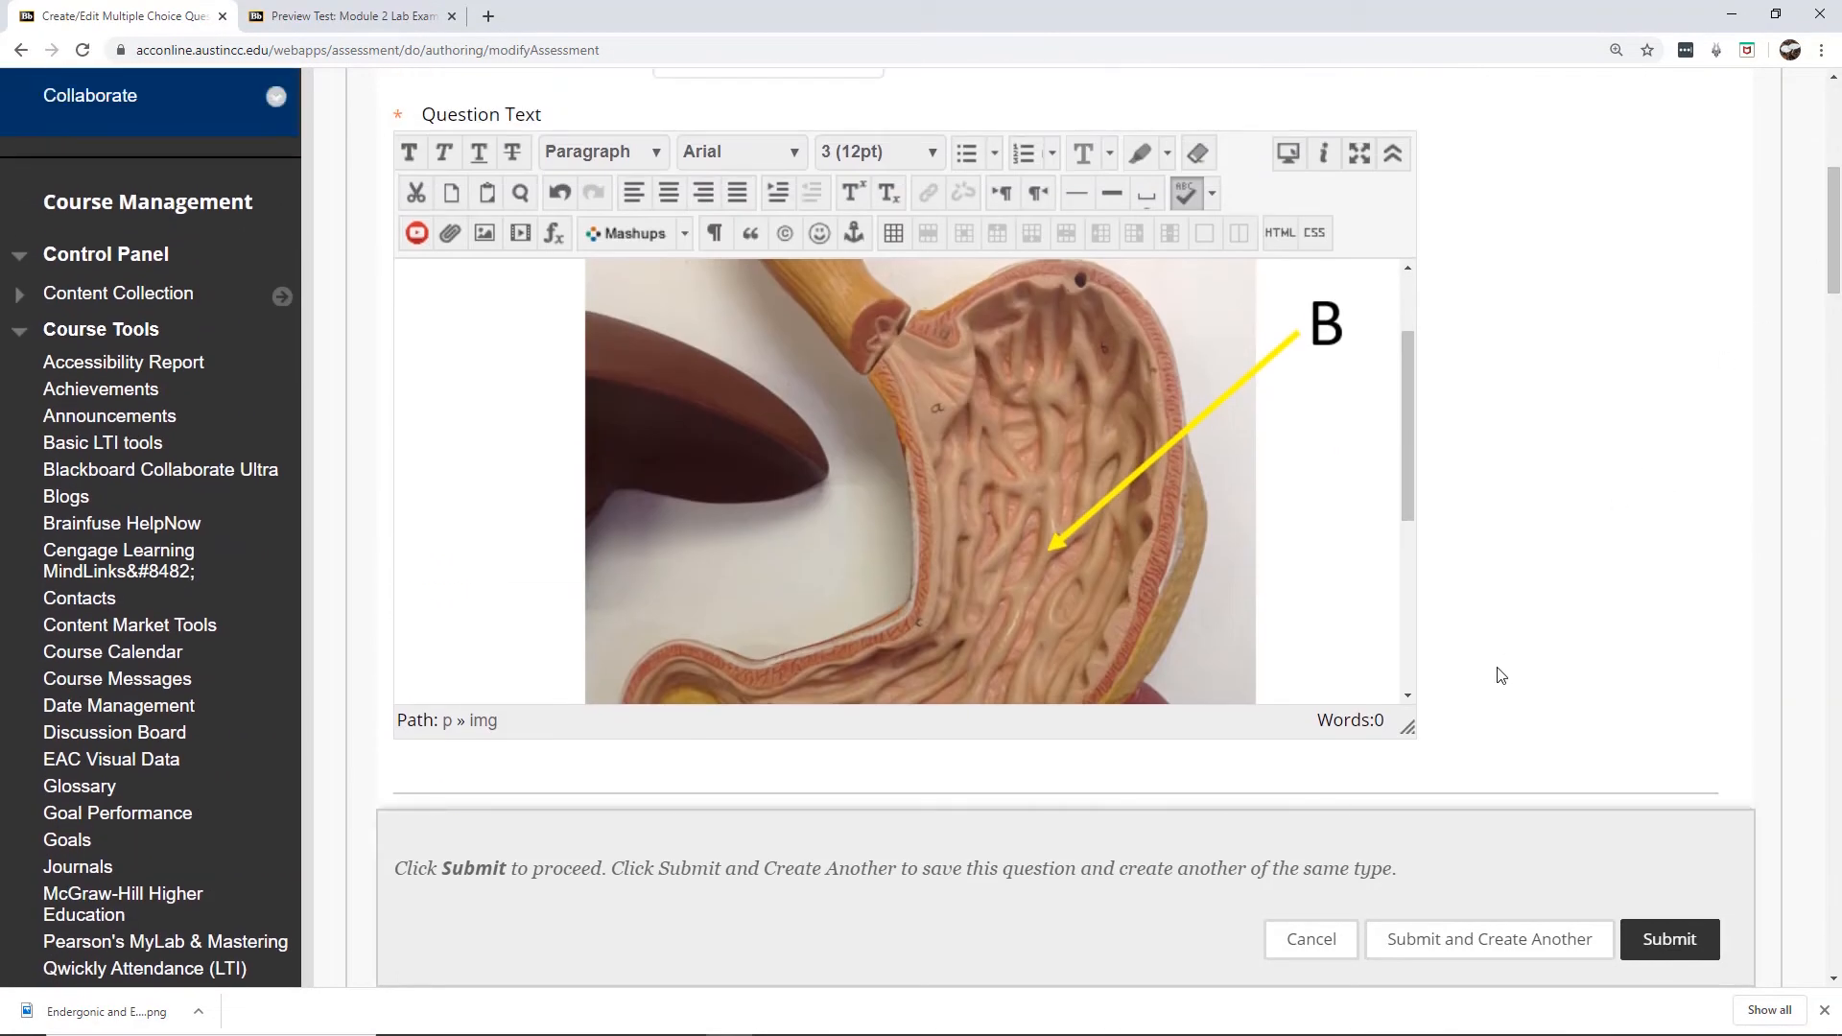
{"action": "left_click_drag", "start_coordinate": [1408, 727], "coordinate": [1434, 795]}
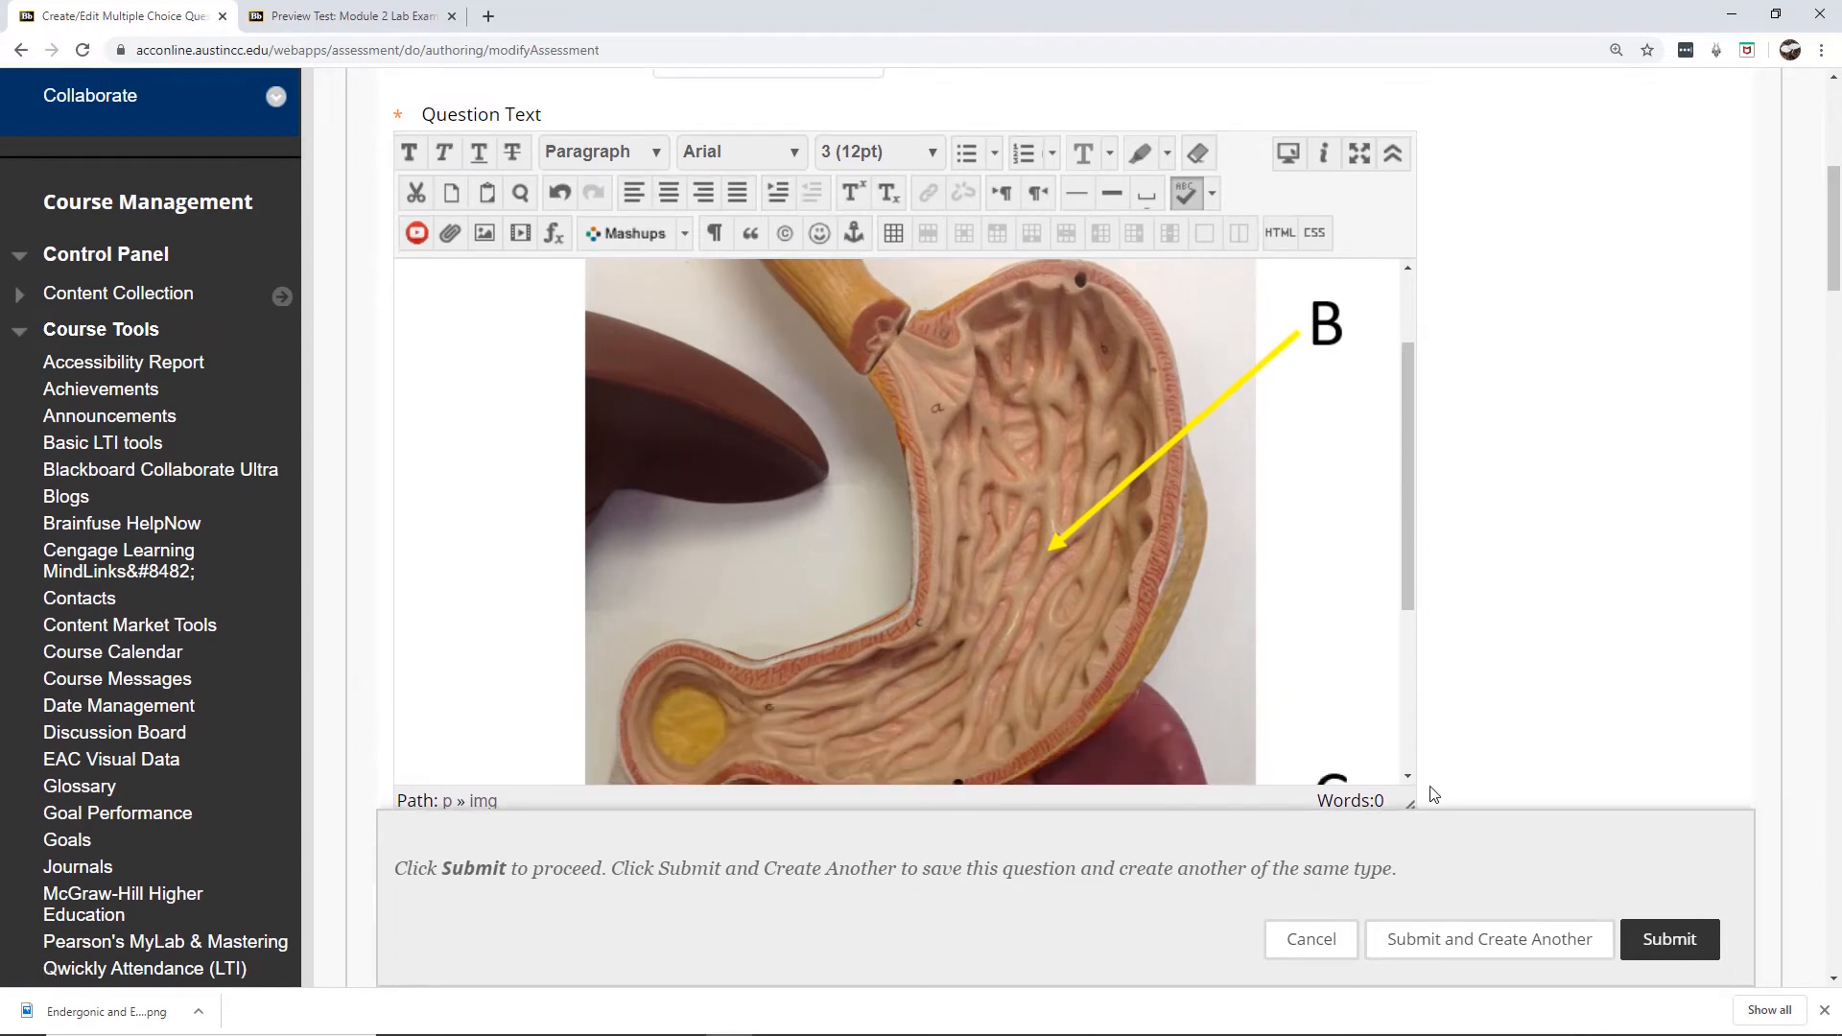
{"action": "scroll", "coordinate": [1835, 252], "scroll_direction": "down", "scroll_amount": 1}
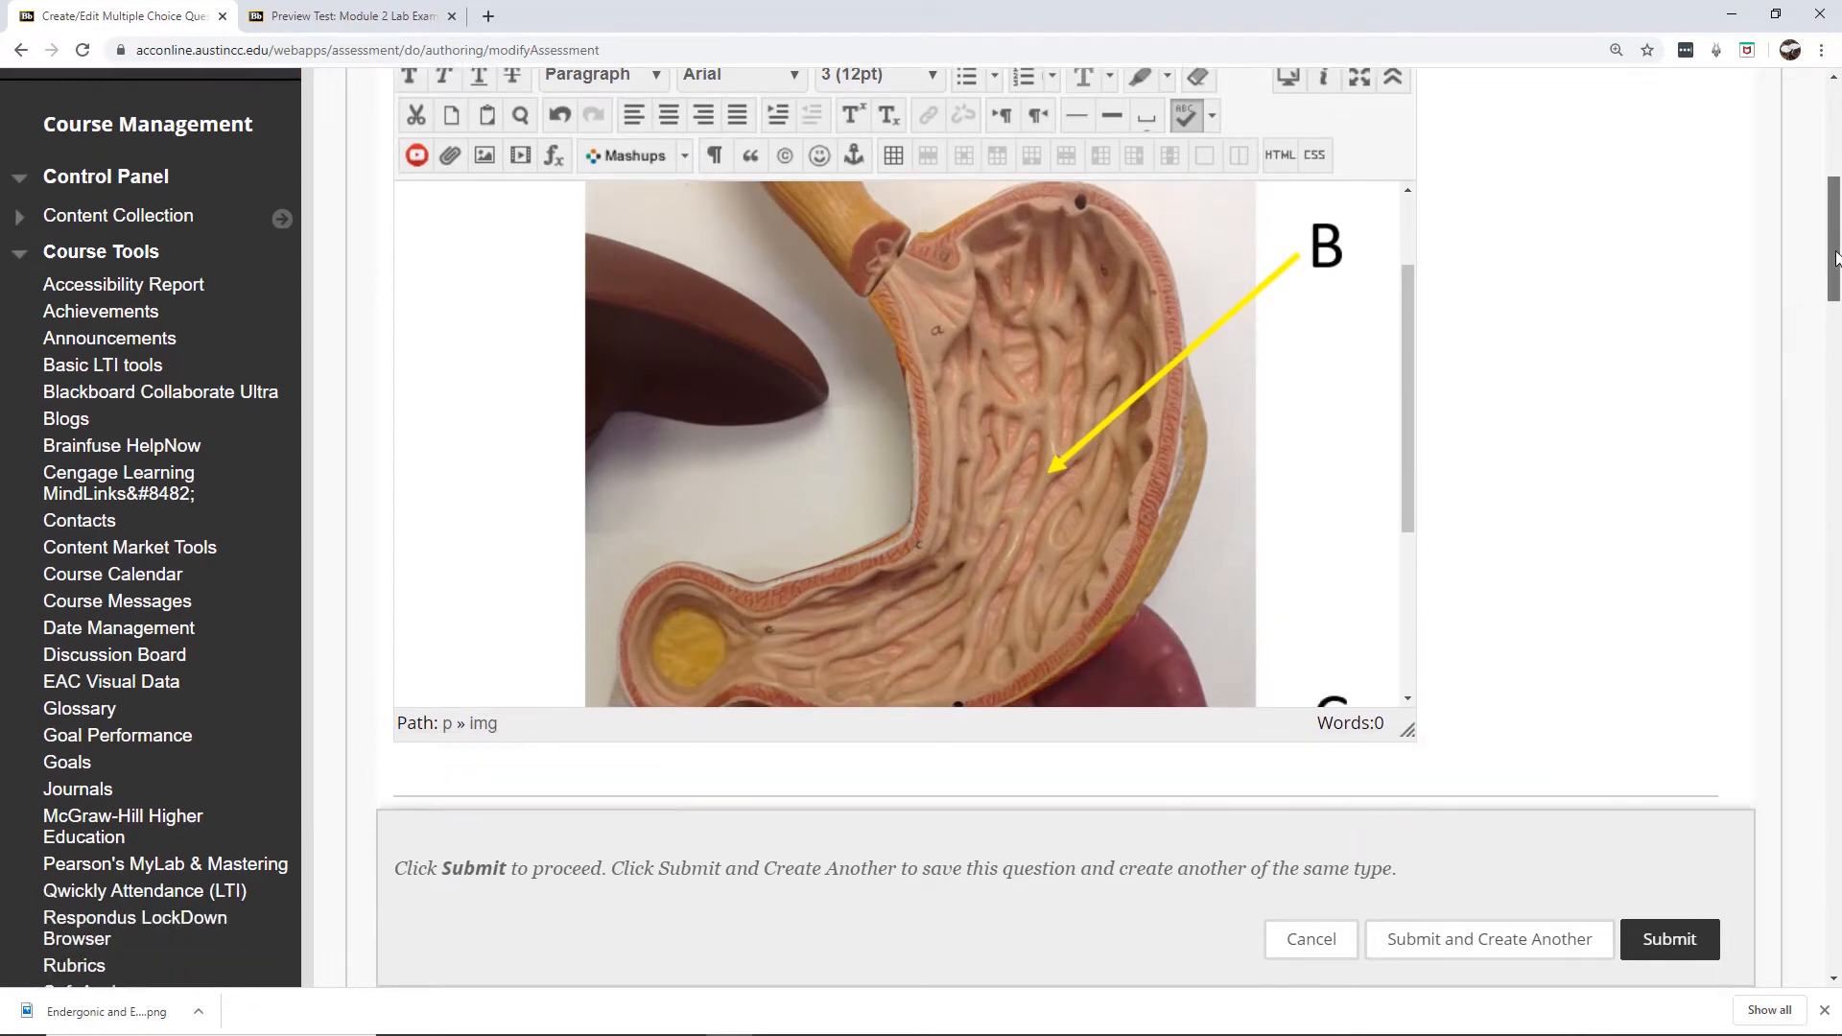
{"action": "left_click_drag", "start_coordinate": [1410, 660], "coordinate": [1415, 738]}
{"action": "right_click", "coordinate": [1136, 543]}
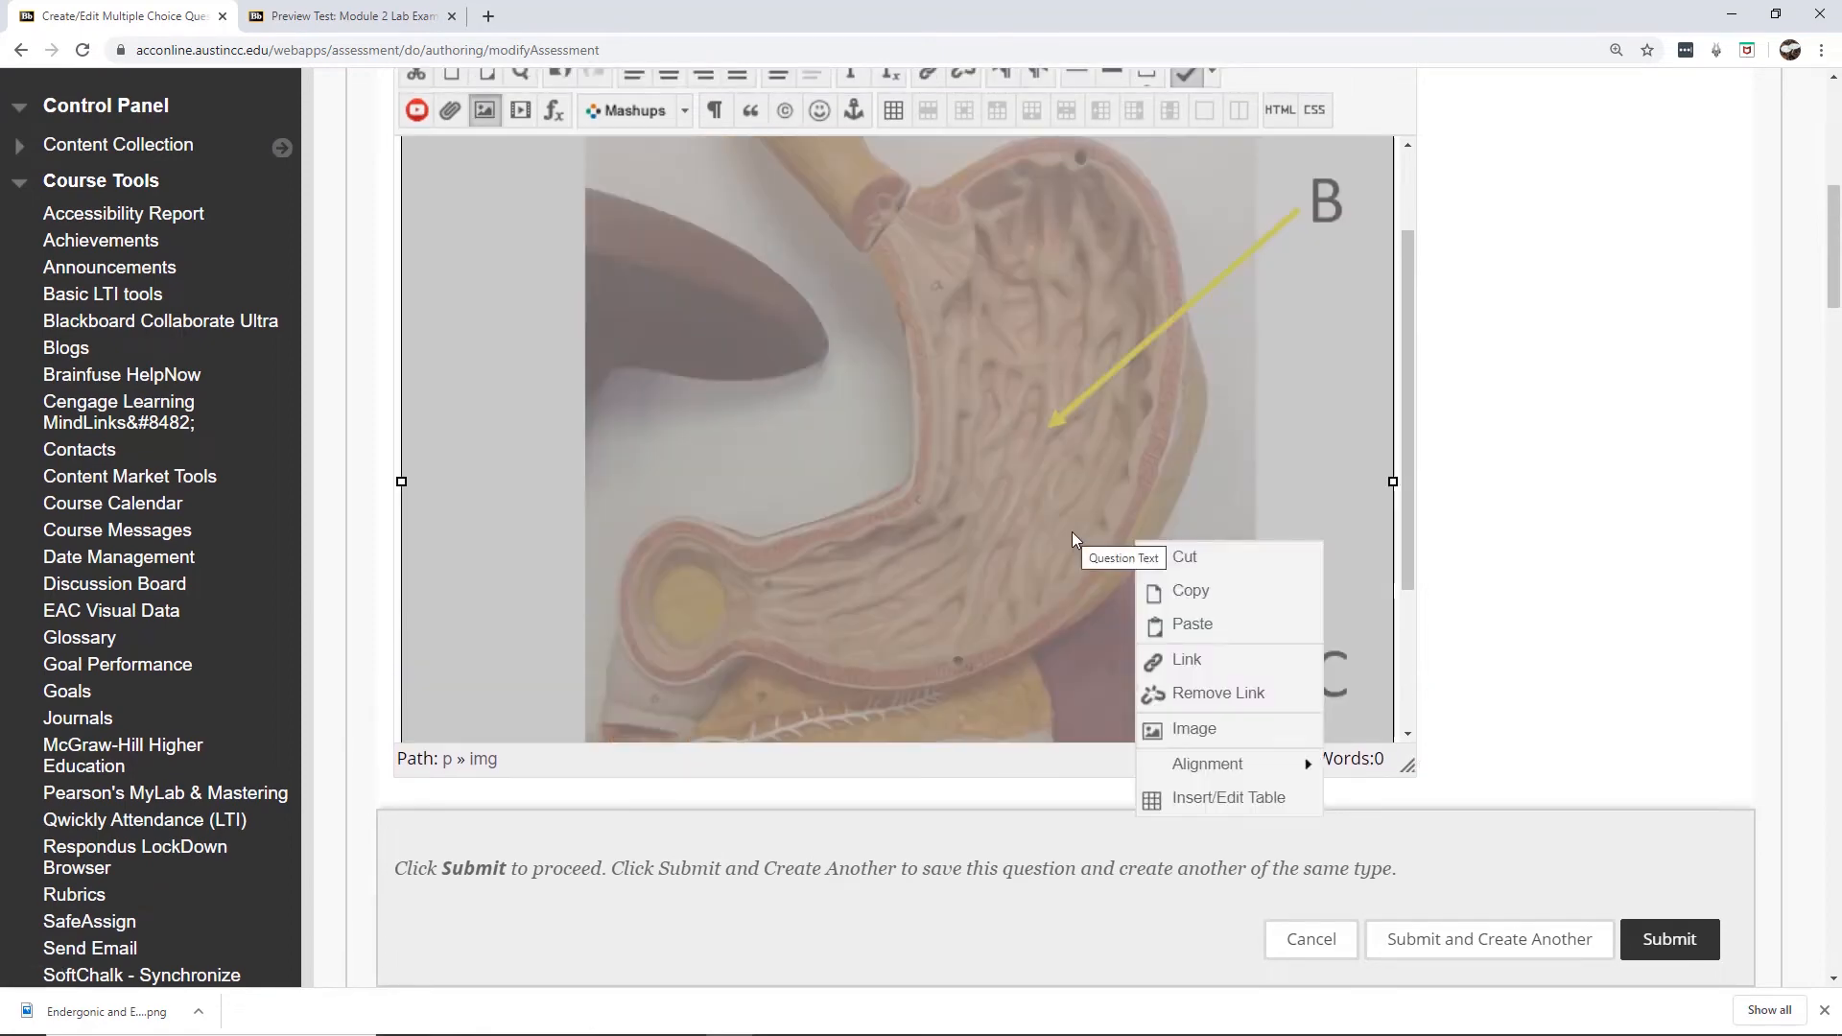
{"action": "left_click", "coordinate": [1024, 520]}
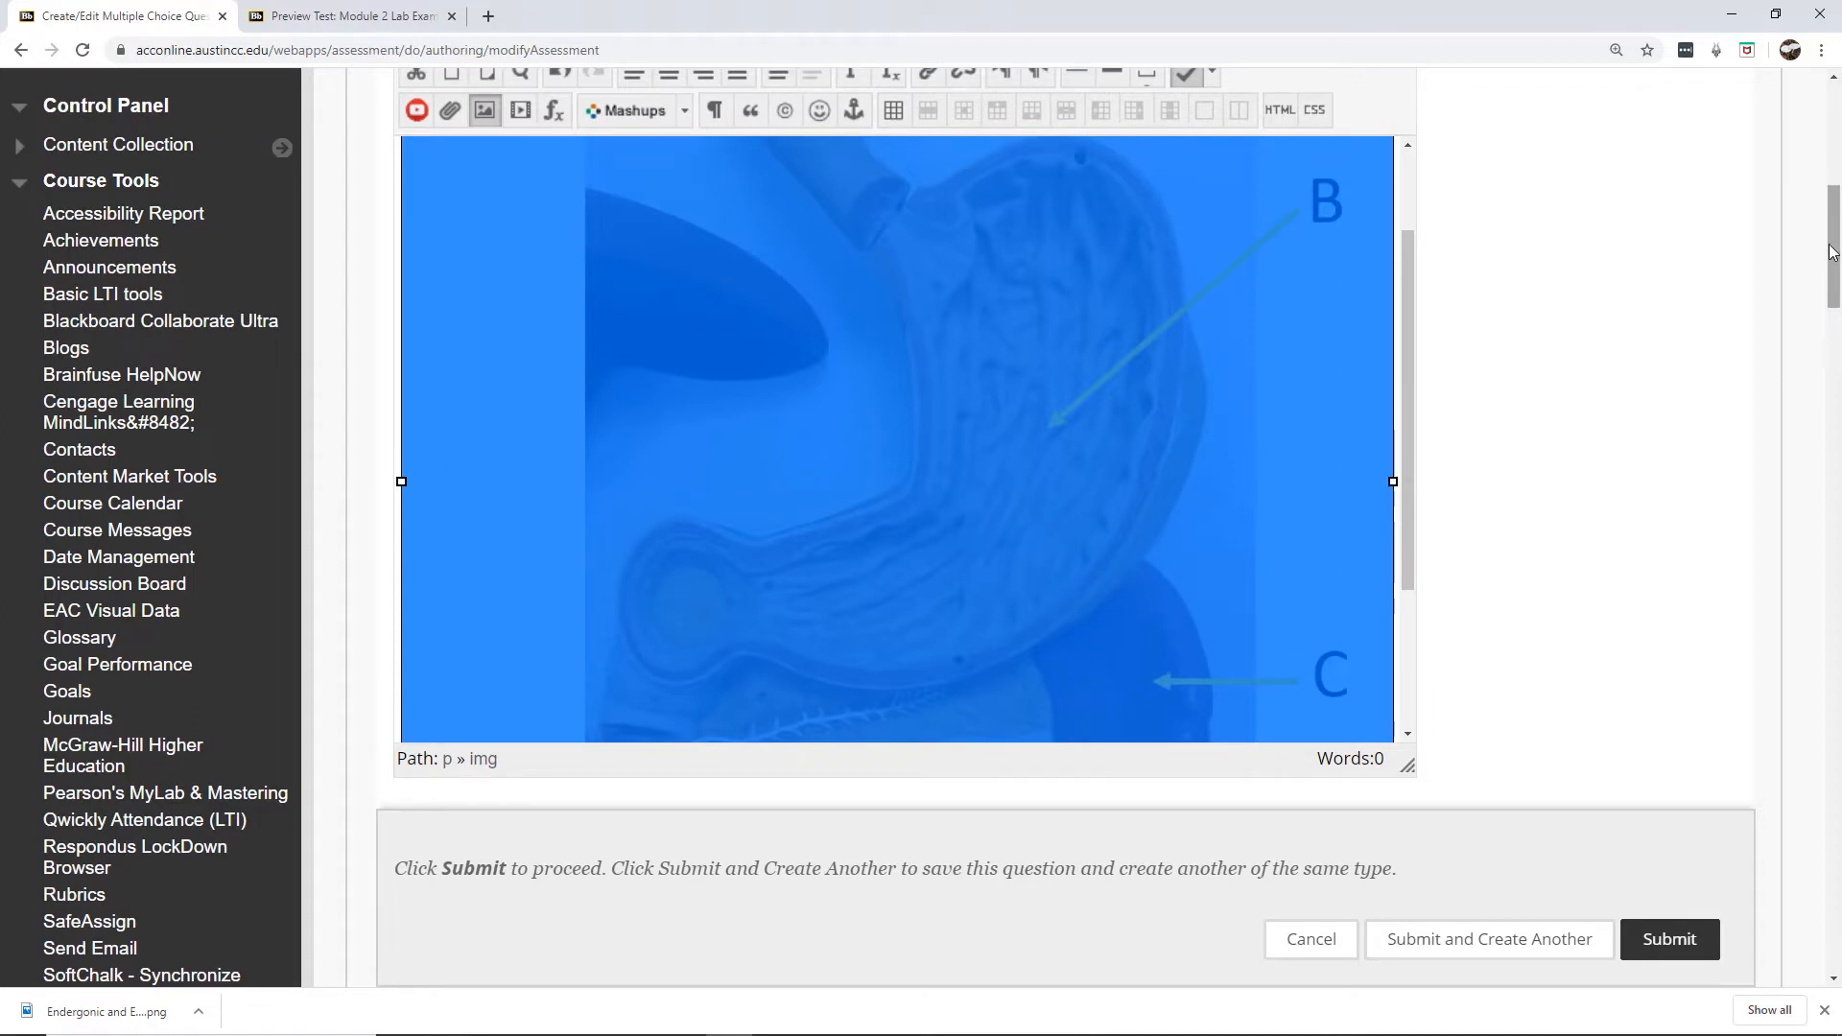
{"action": "left_click_drag", "start_coordinate": [1832, 251], "coordinate": [1834, 226]}
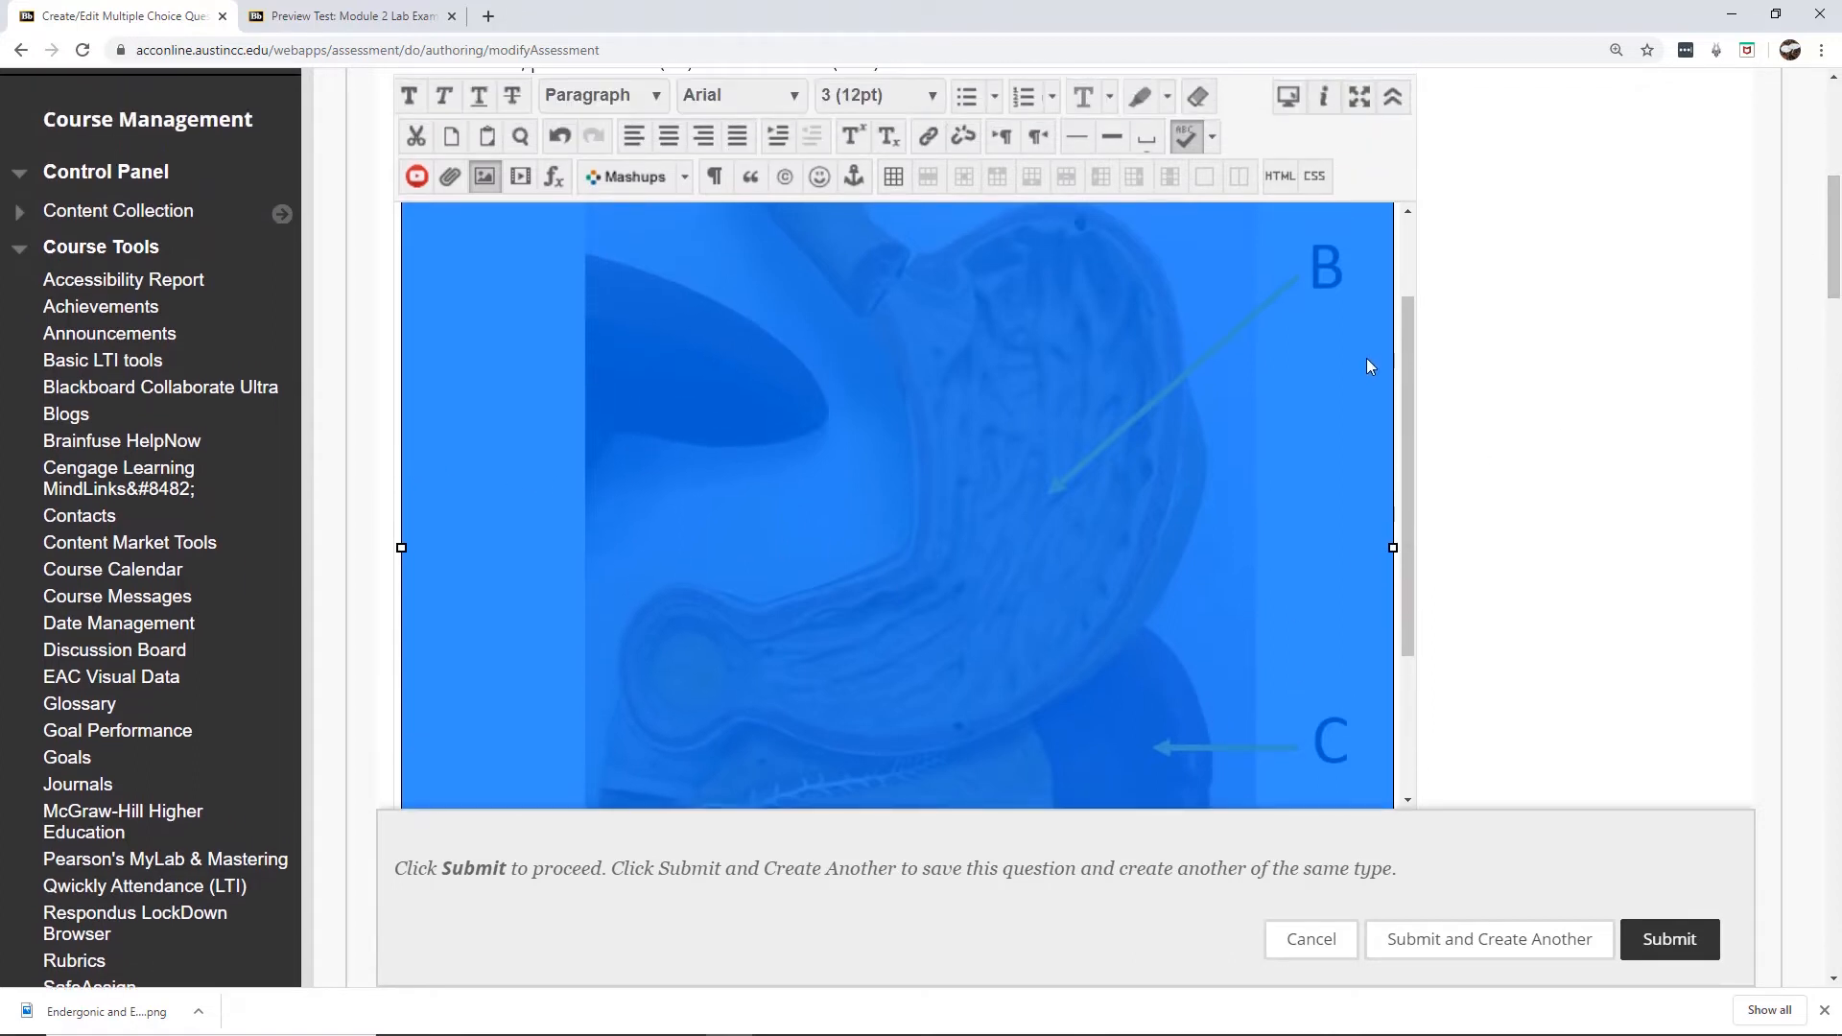
{"action": "left_click", "coordinate": [1398, 414]}
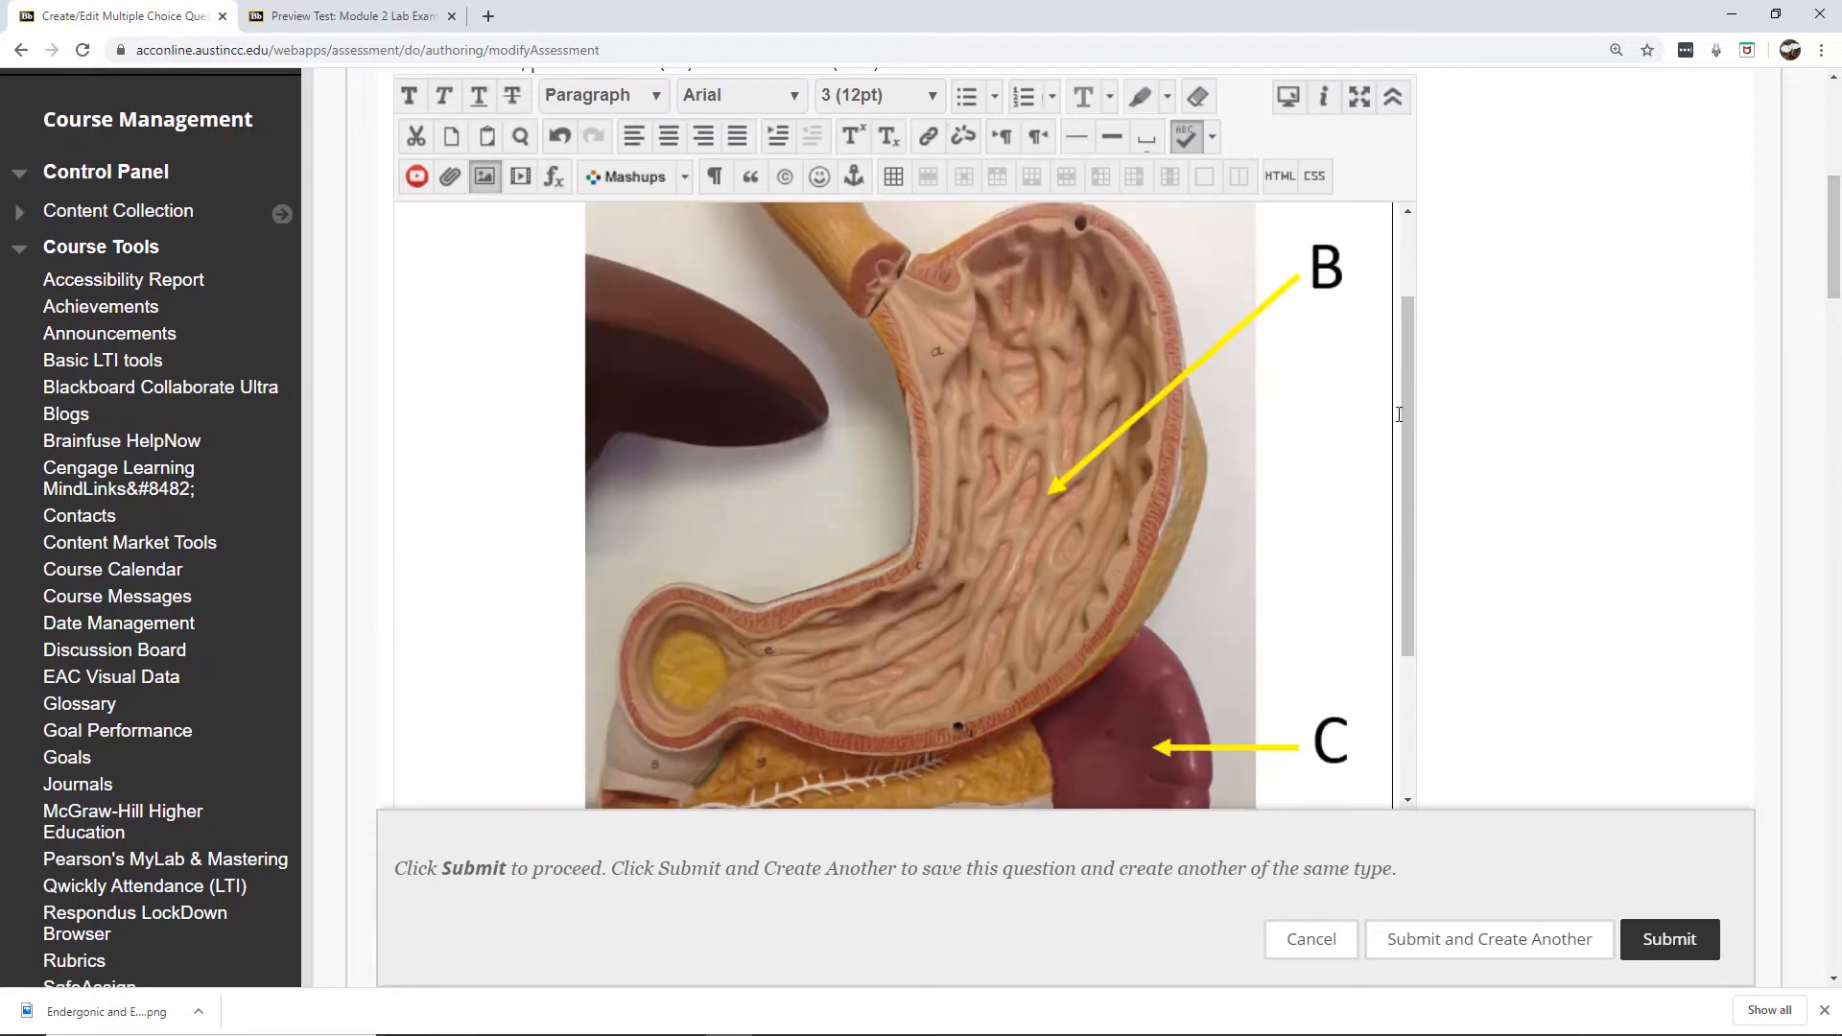
Resize the inserted stomach model image to a height of 400 px with its proportions constrained.
{"action": "right_click", "coordinate": [955, 450]}
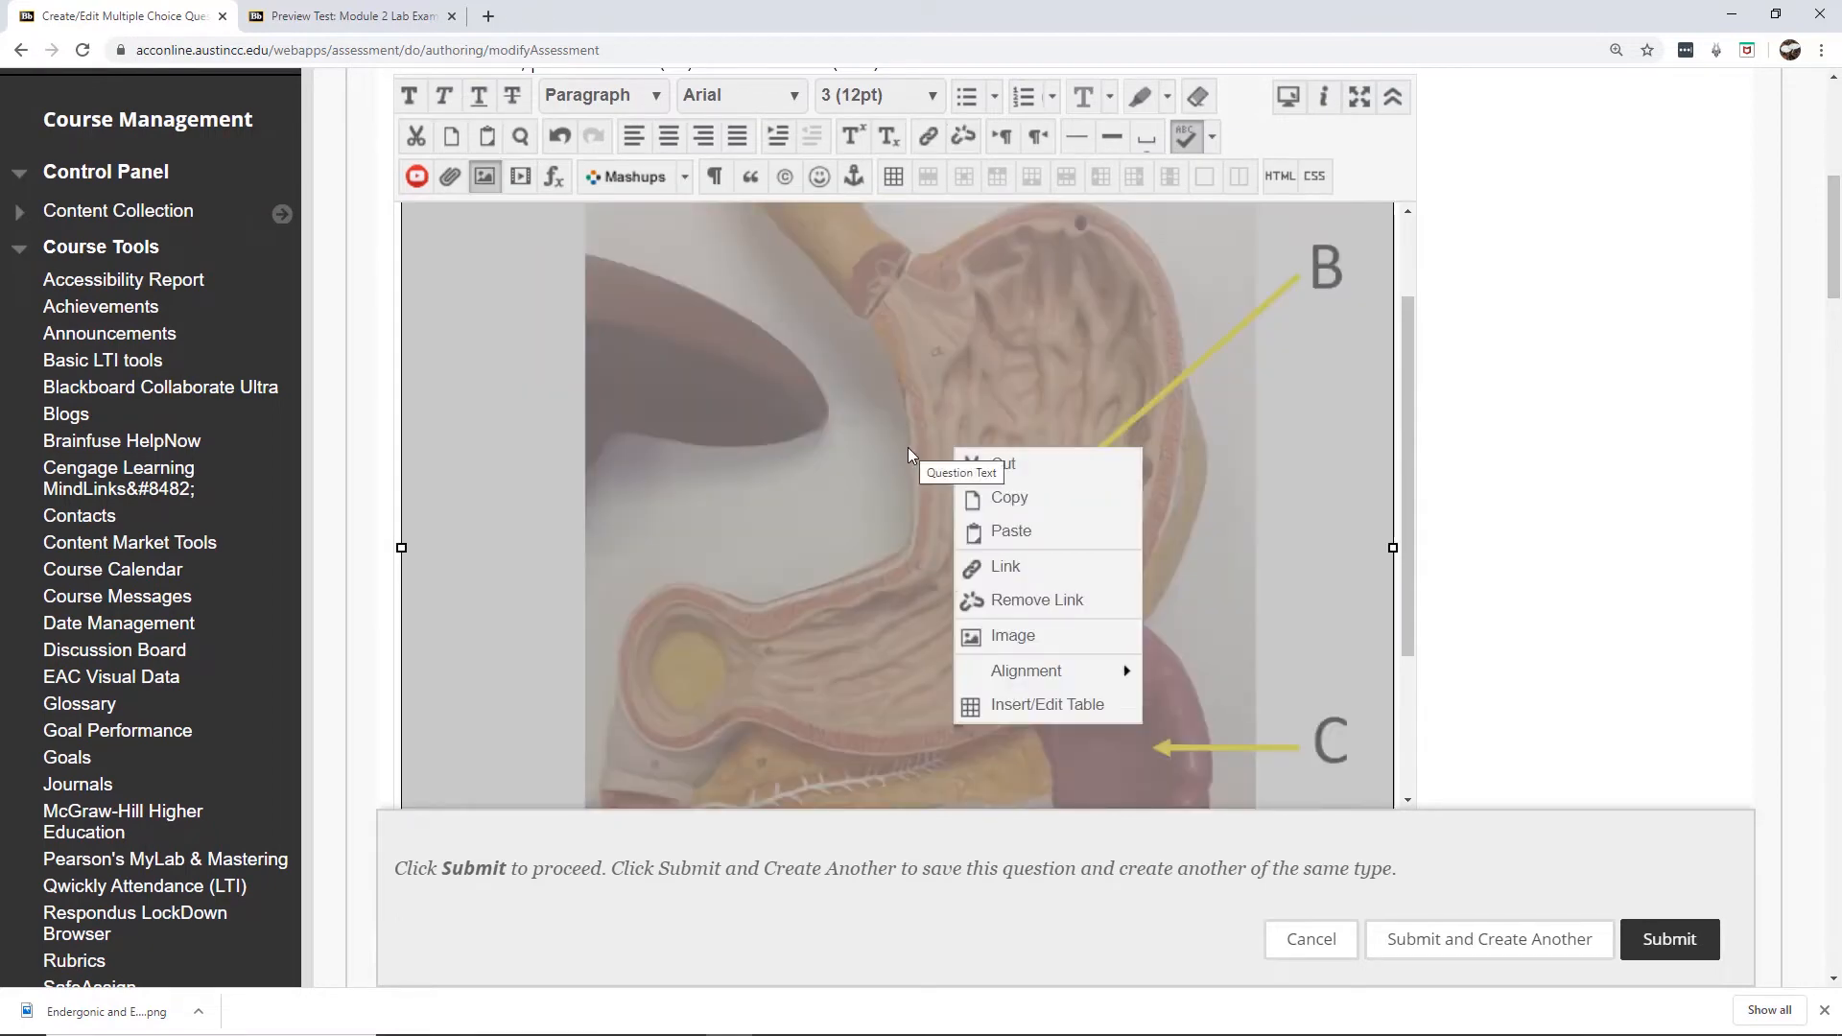
{"action": "left_click", "coordinate": [1013, 636]}
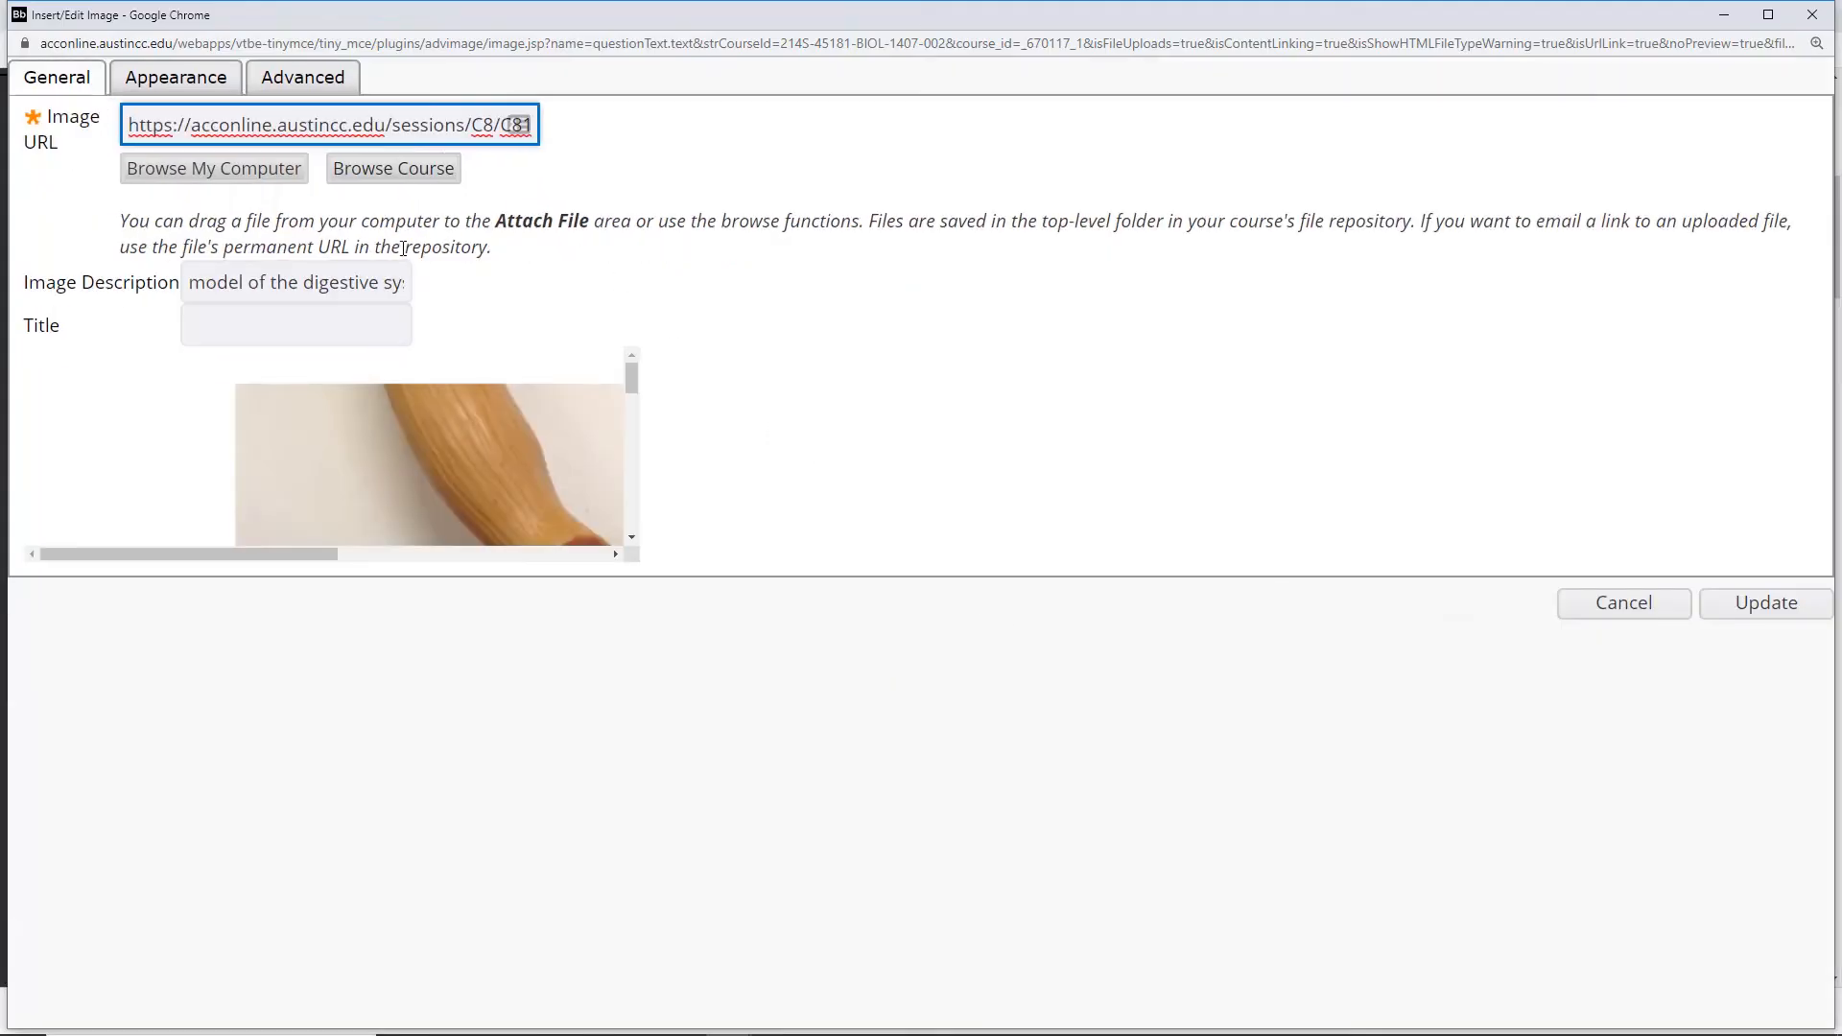
{"action": "left_click", "coordinate": [187, 81]}
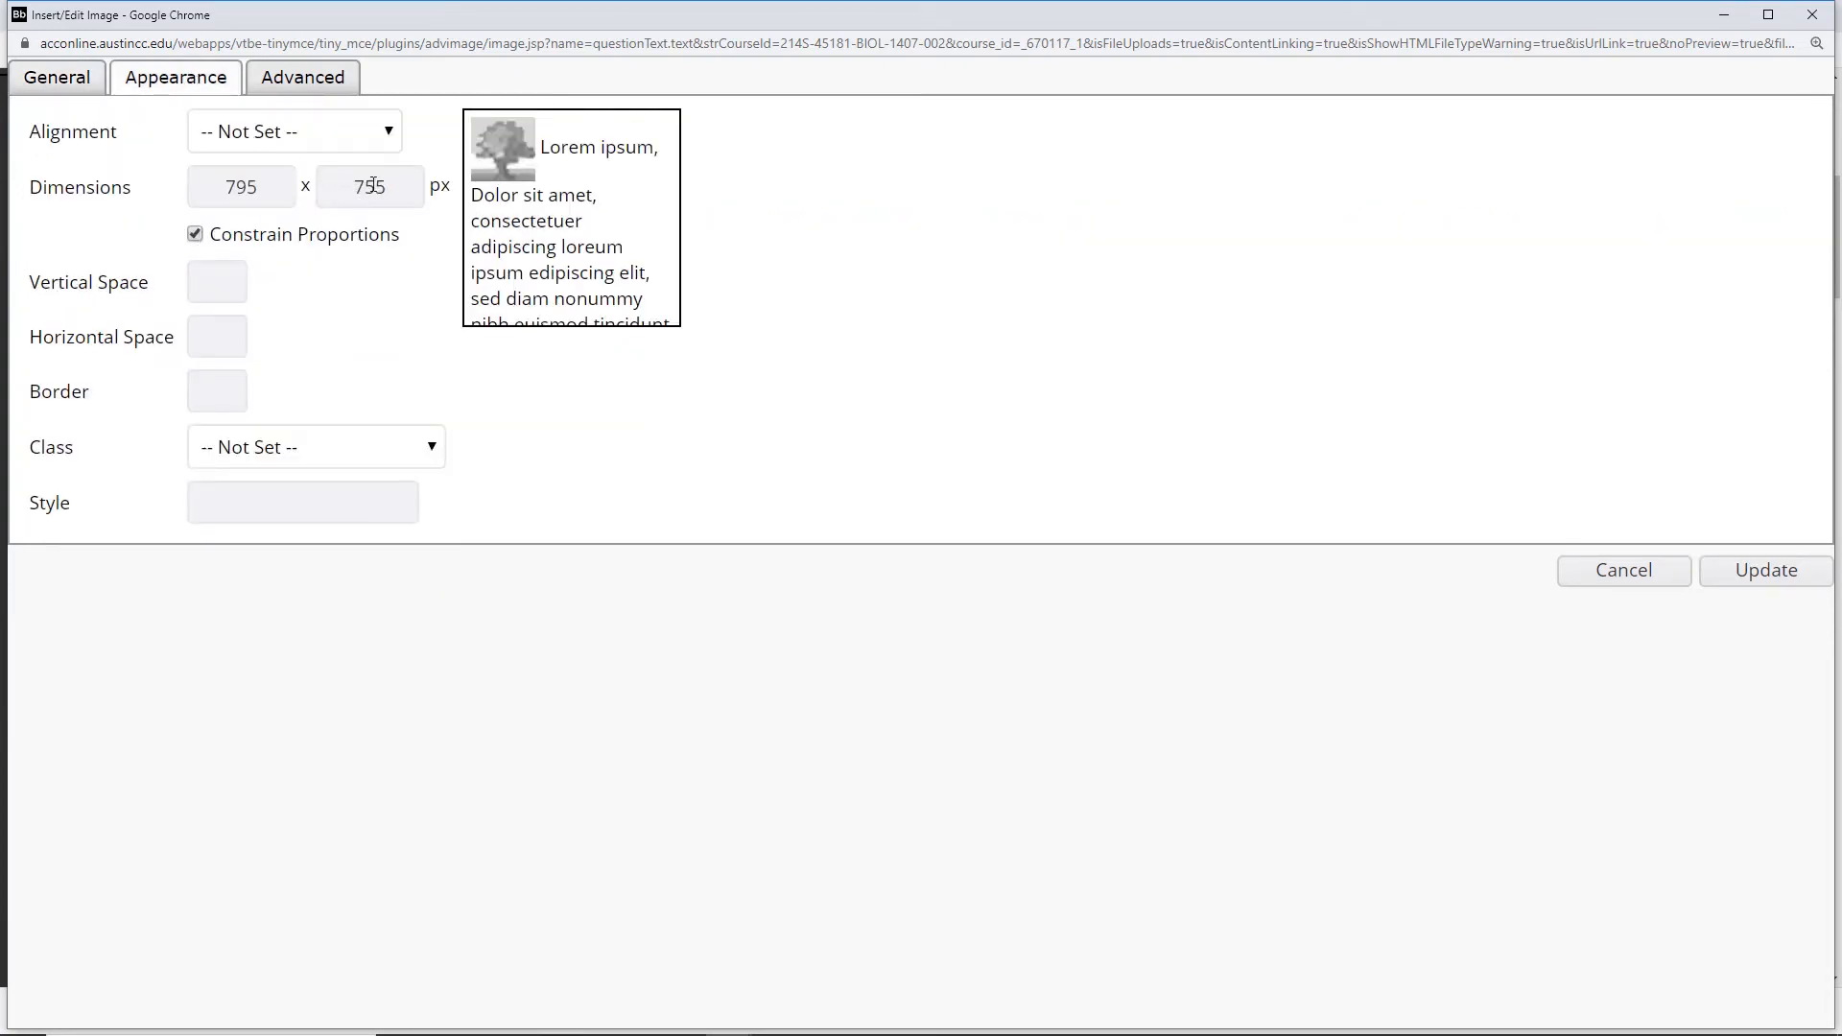
{"action": "left_click_drag", "start_coordinate": [402, 185], "coordinate": [340, 188]}
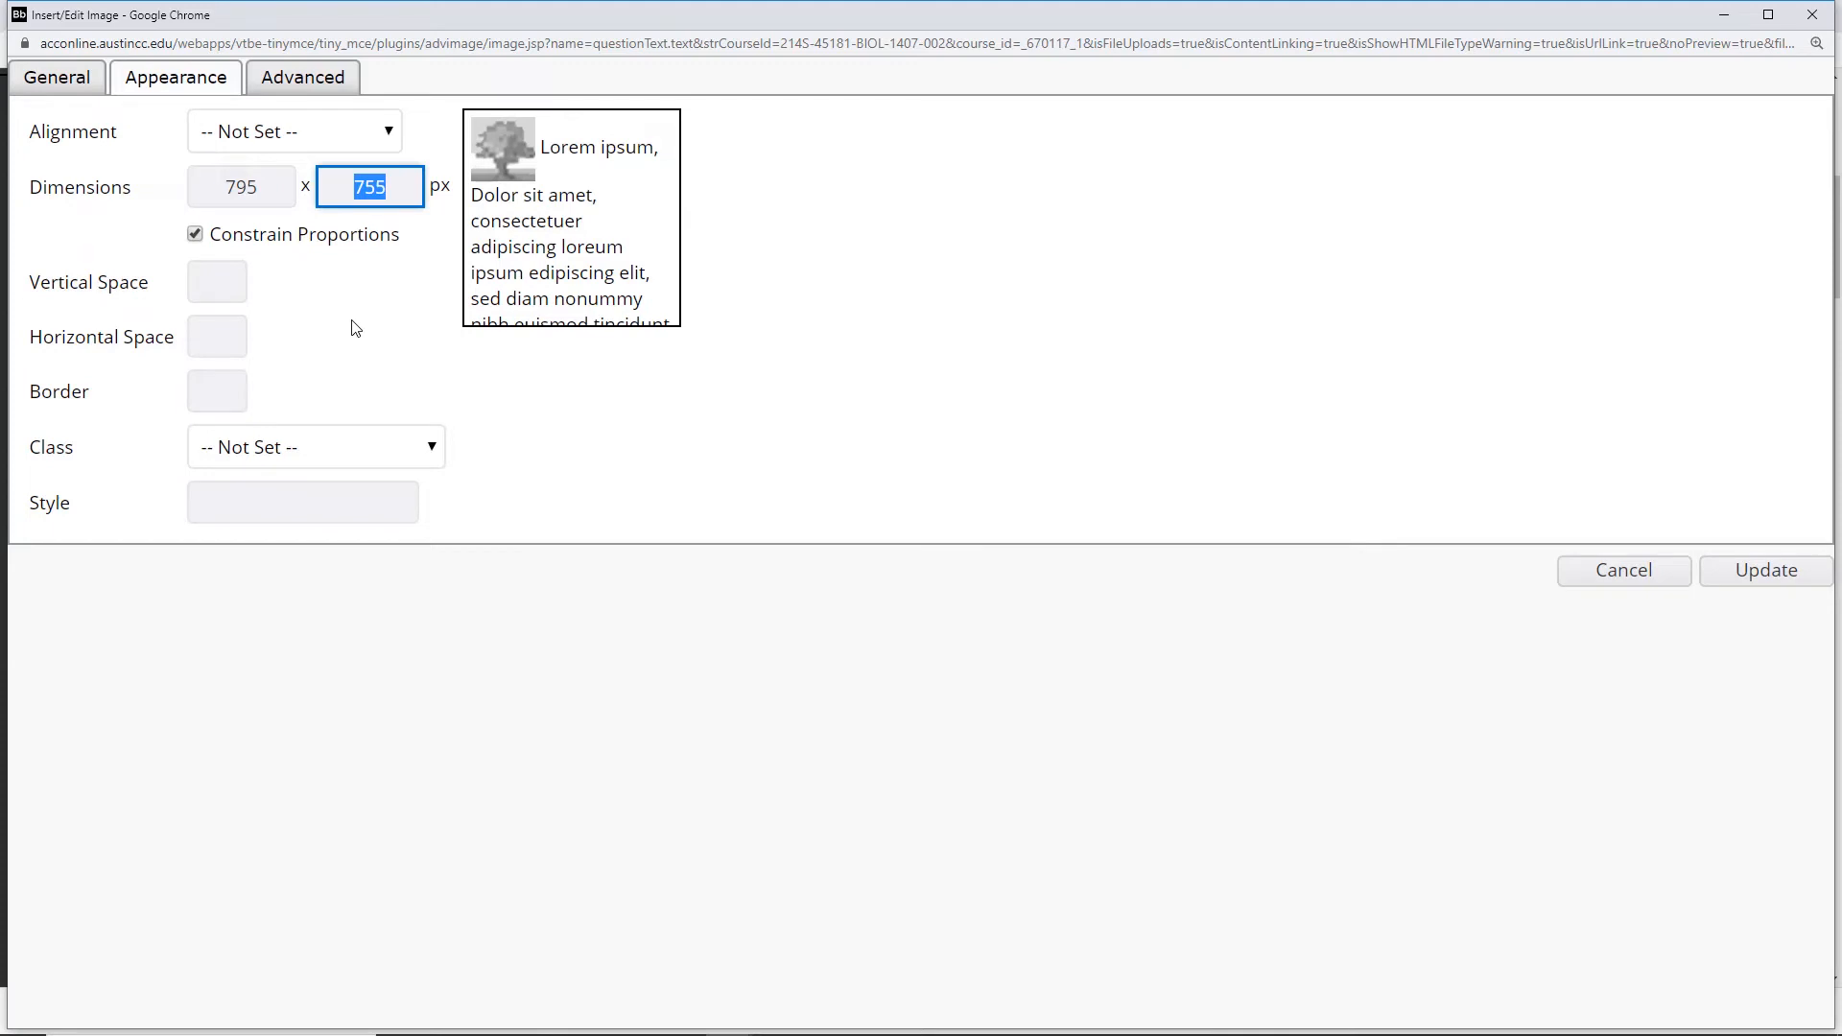
{"action": "type", "text": "400"}
{"action": "left_click", "coordinate": [274, 185]}
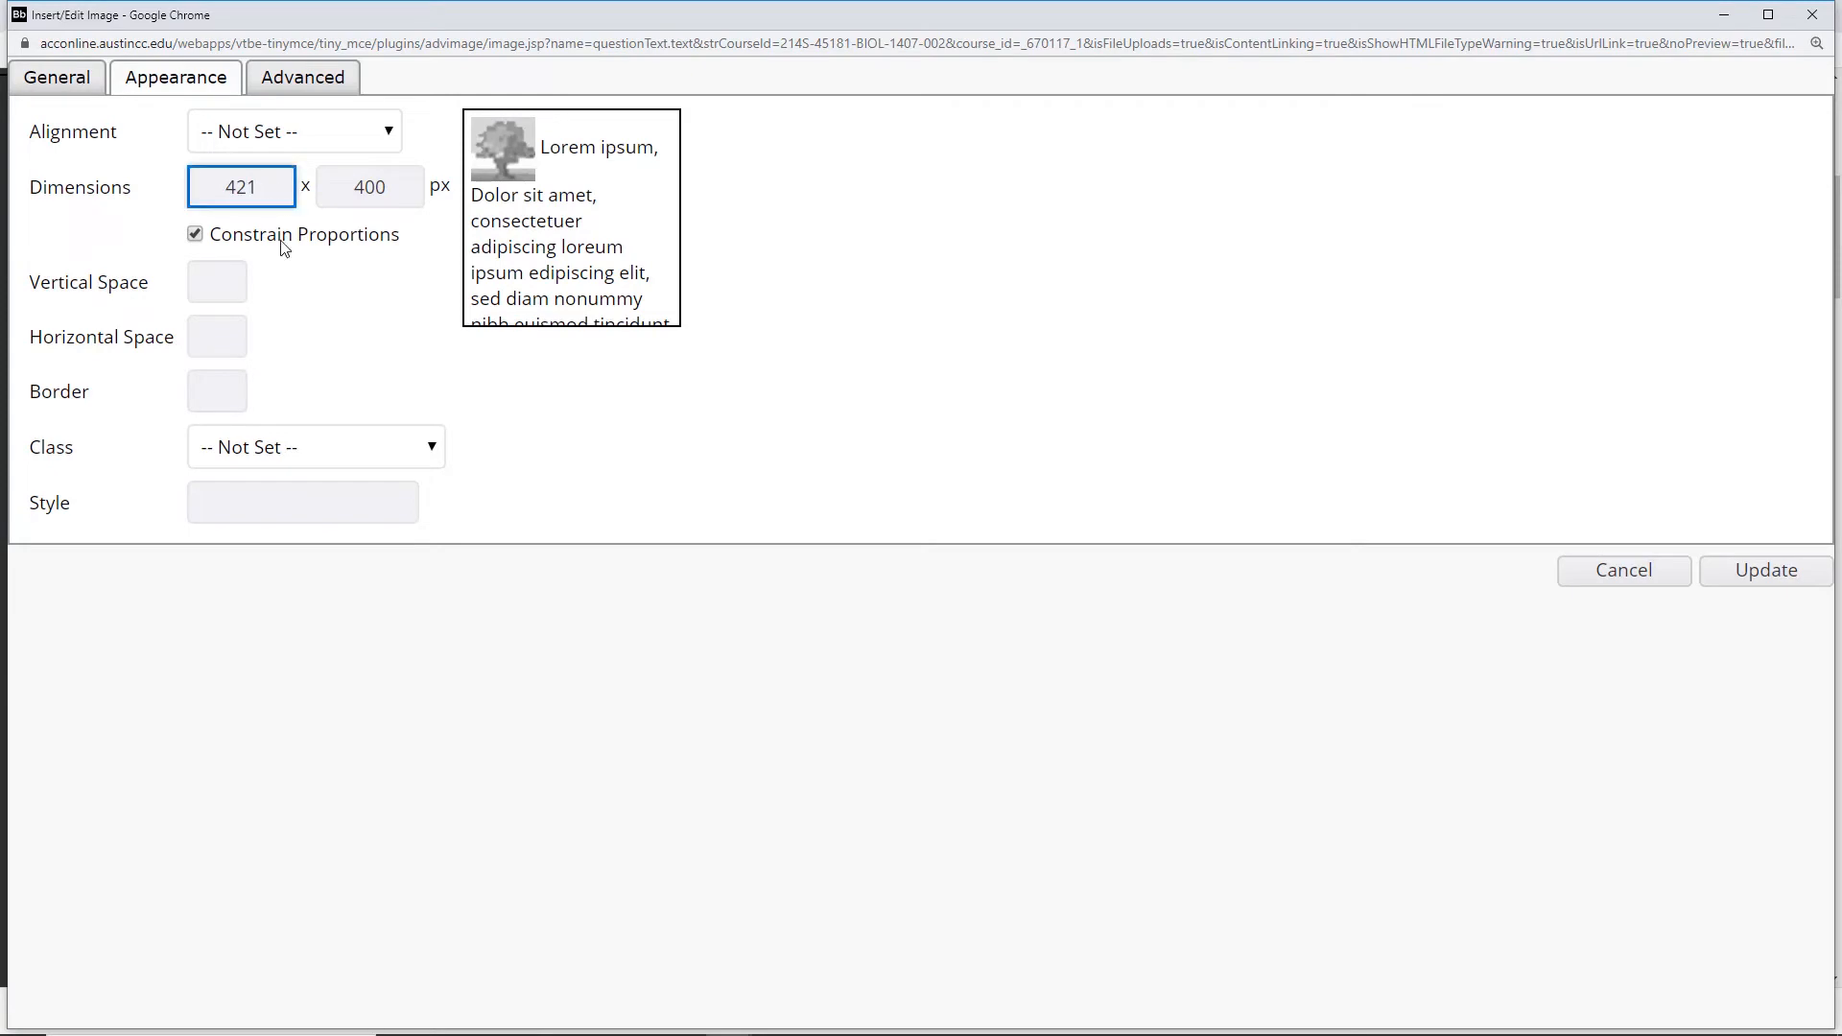
{"action": "left_click", "coordinate": [1748, 575]}
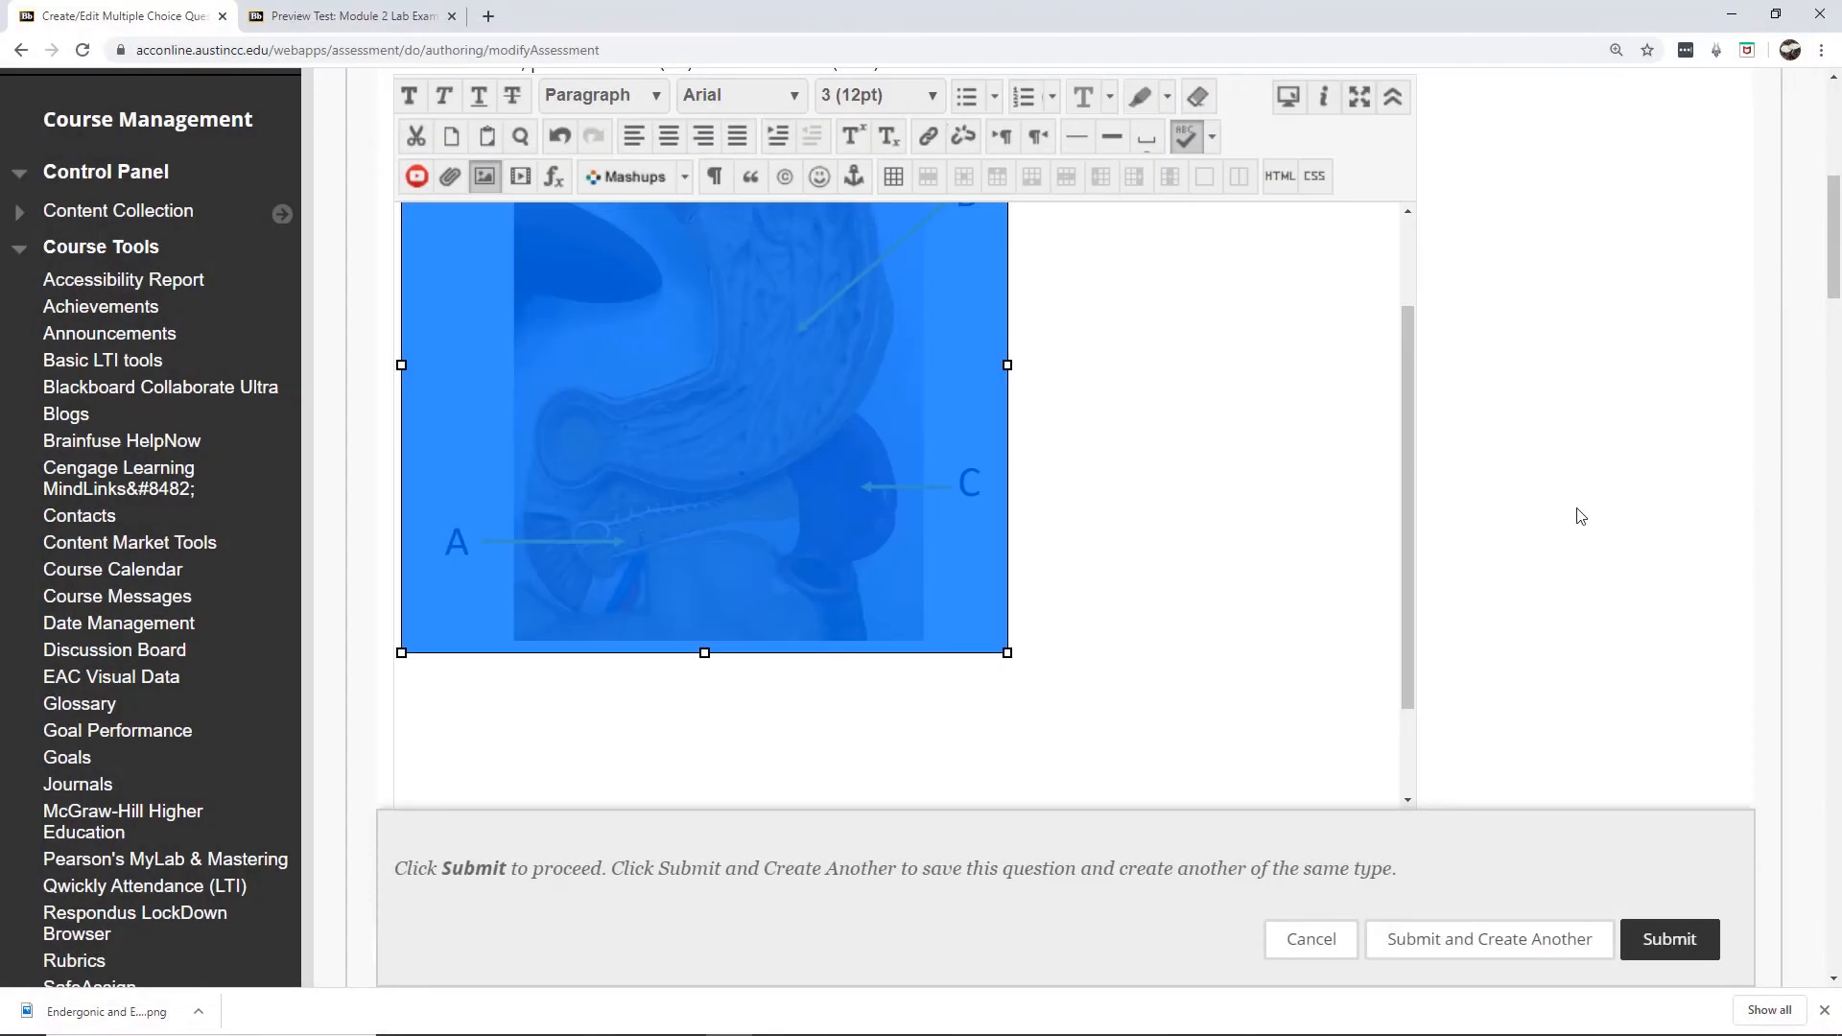
{"action": "right_click", "coordinate": [1033, 468]}
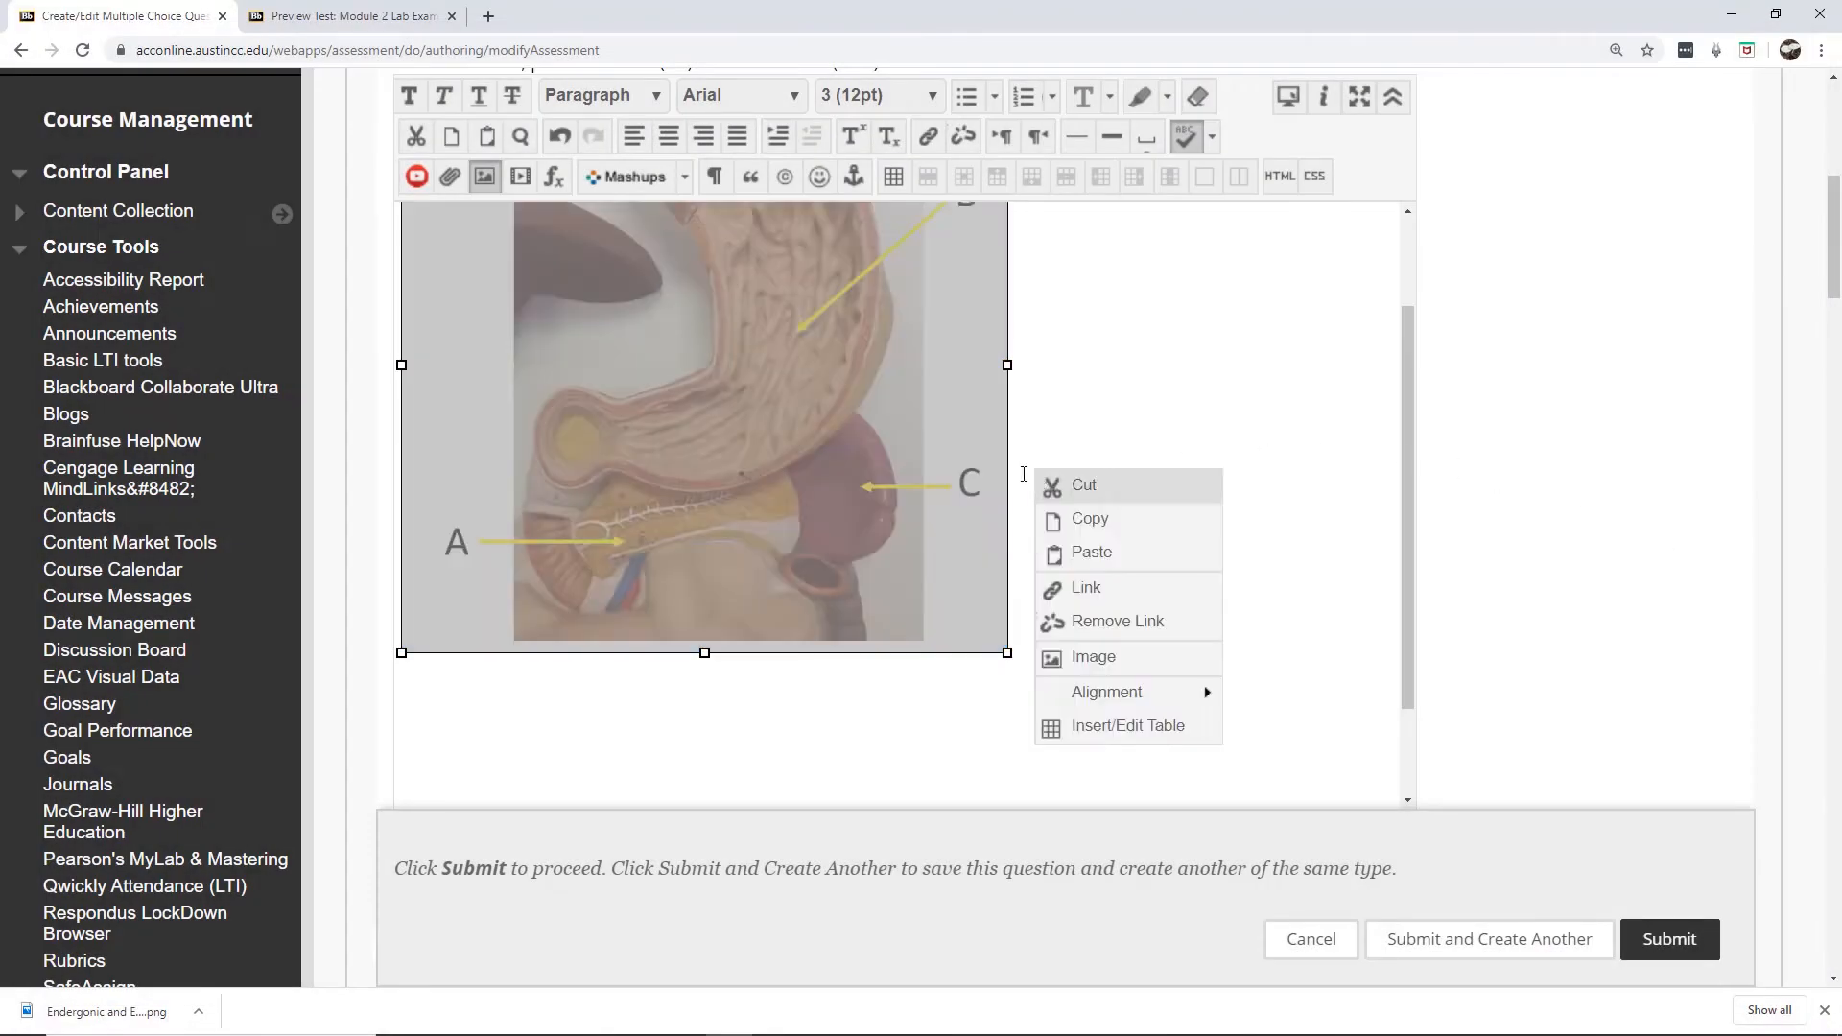
{"action": "left_click", "coordinate": [940, 469]}
{"action": "right_click", "coordinate": [1051, 454]}
{"action": "key", "text": "ctrl+a"}
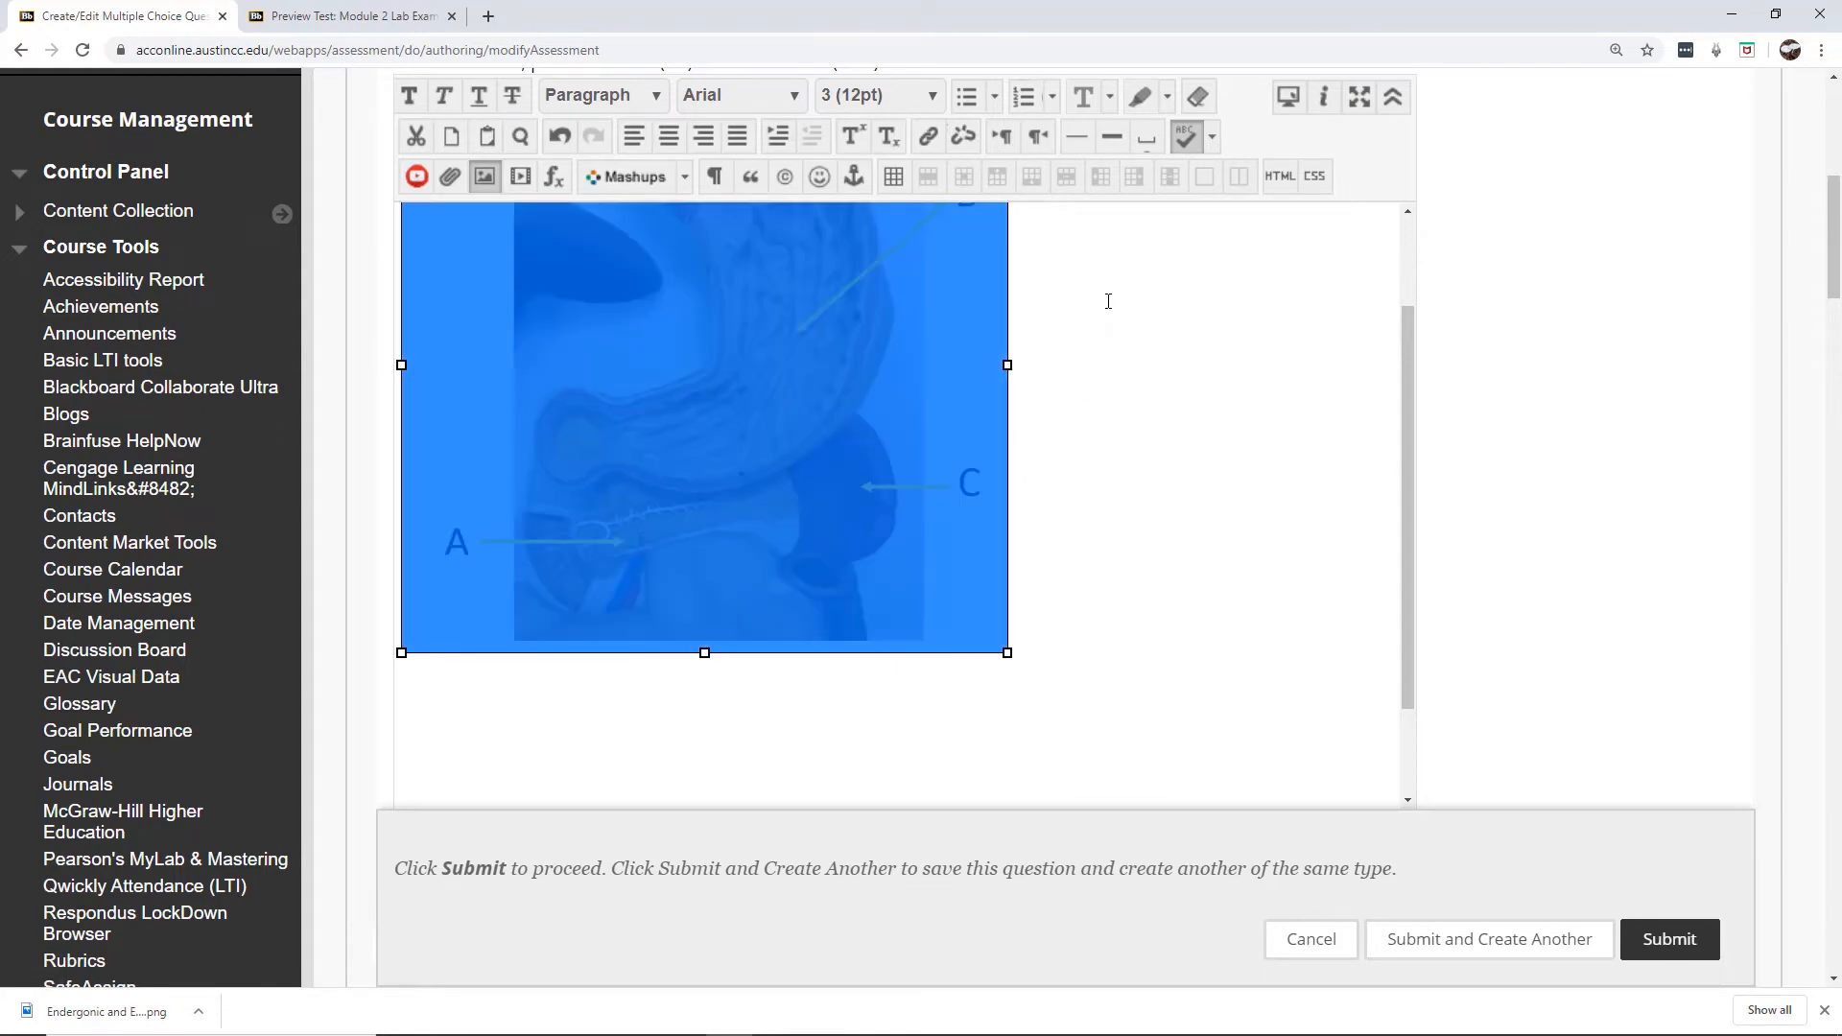
{"action": "left_click_drag", "start_coordinate": [1400, 387], "coordinate": [1402, 300]}
{"action": "left_click", "coordinate": [1090, 341]}
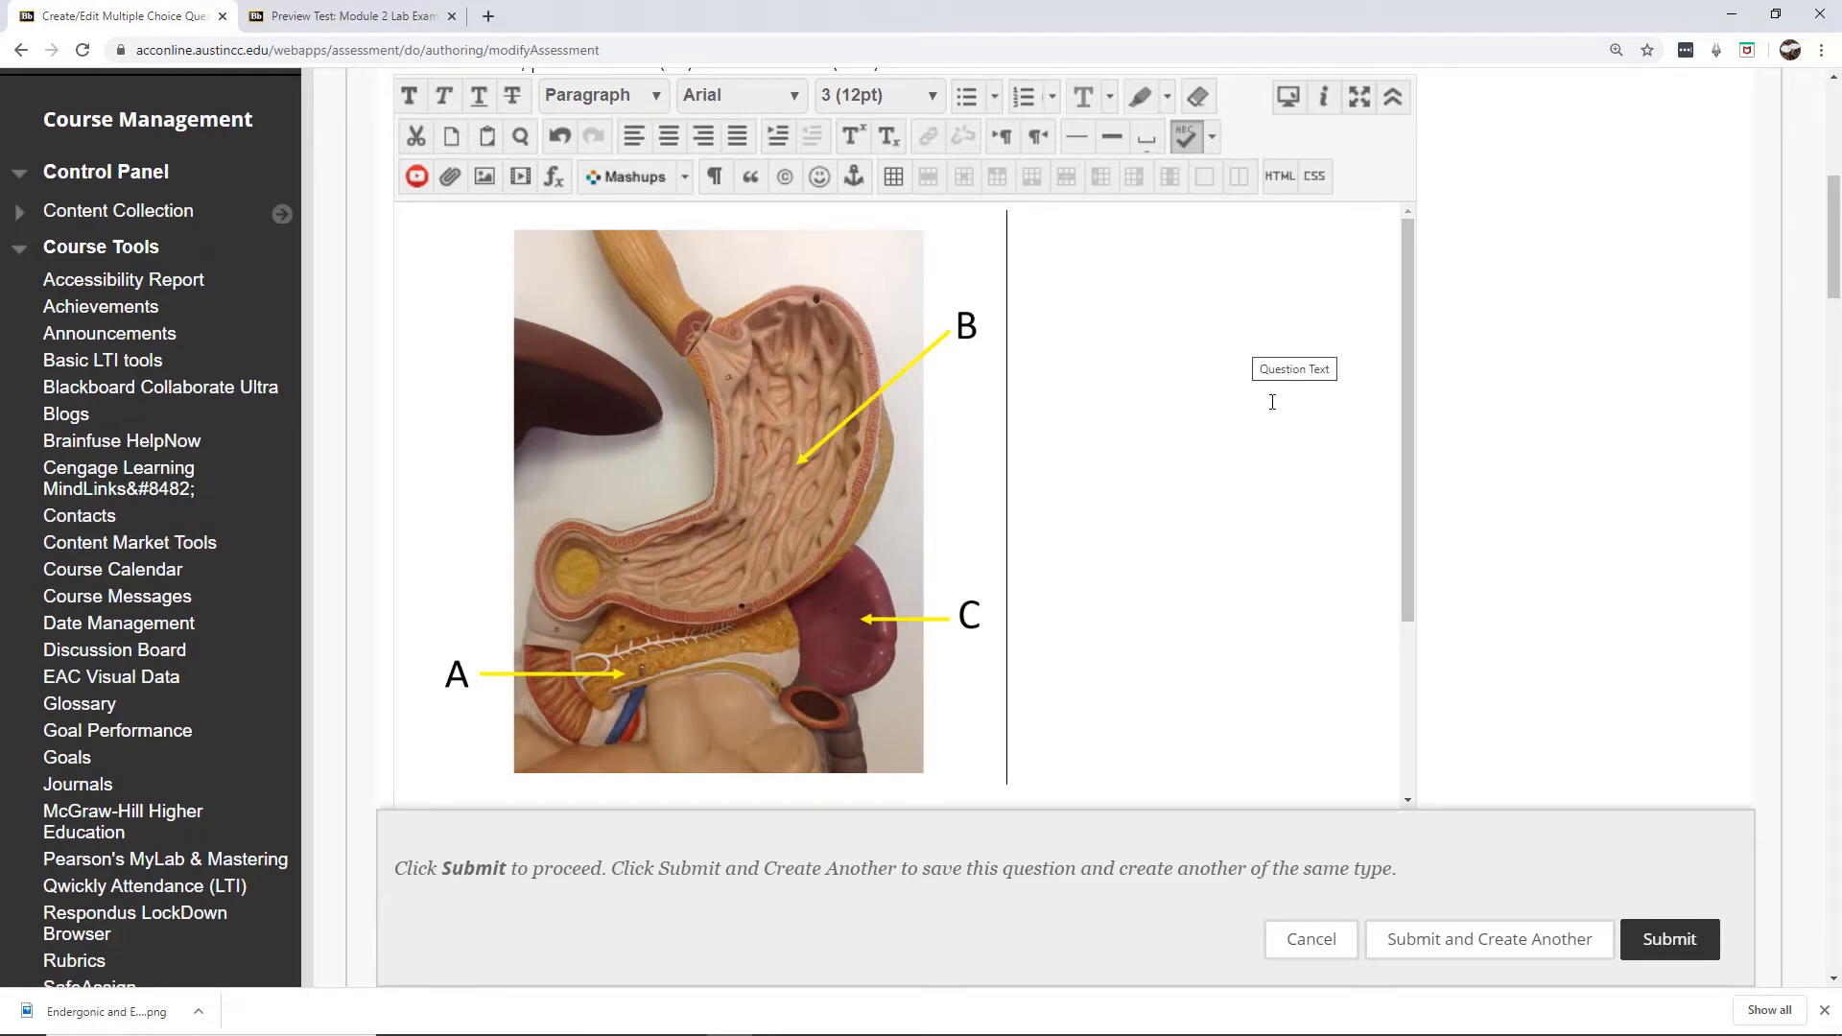
Resize the inserted stomach model image to a height of 300 px with its proportions constrained.
{"action": "right_click", "coordinate": [752, 422]}
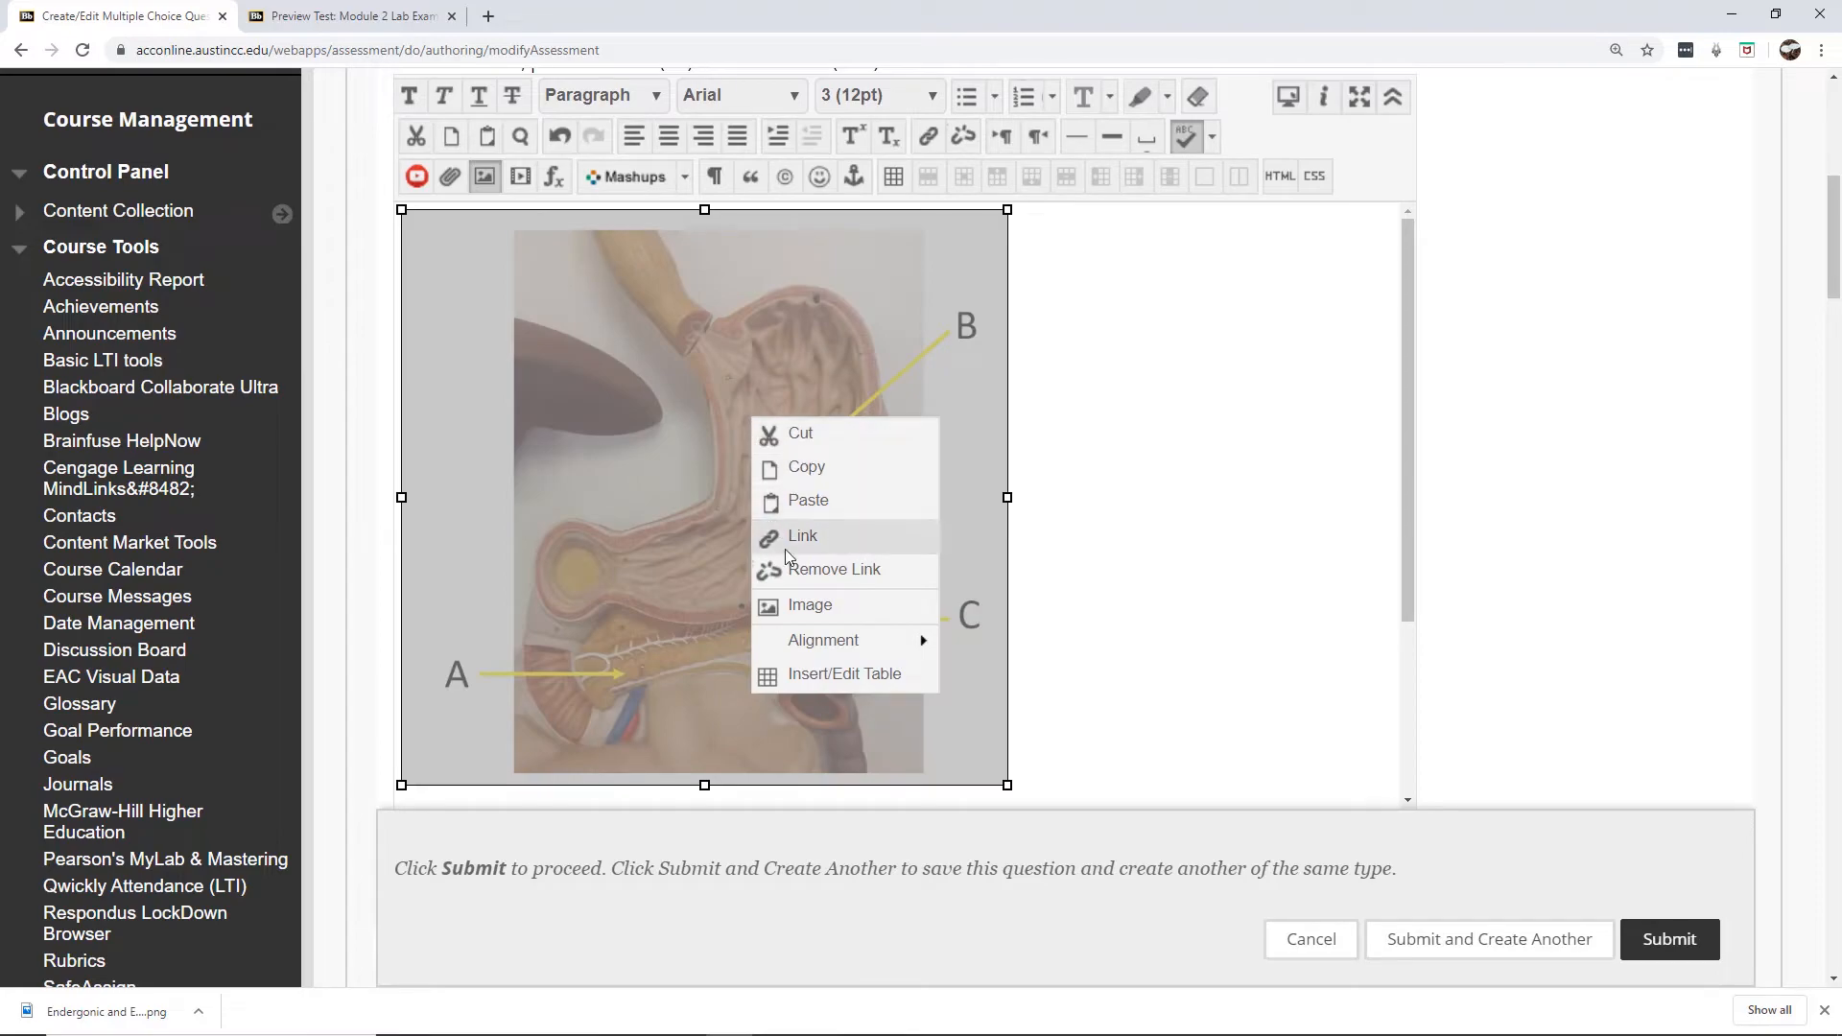
{"action": "left_click", "coordinate": [816, 604]}
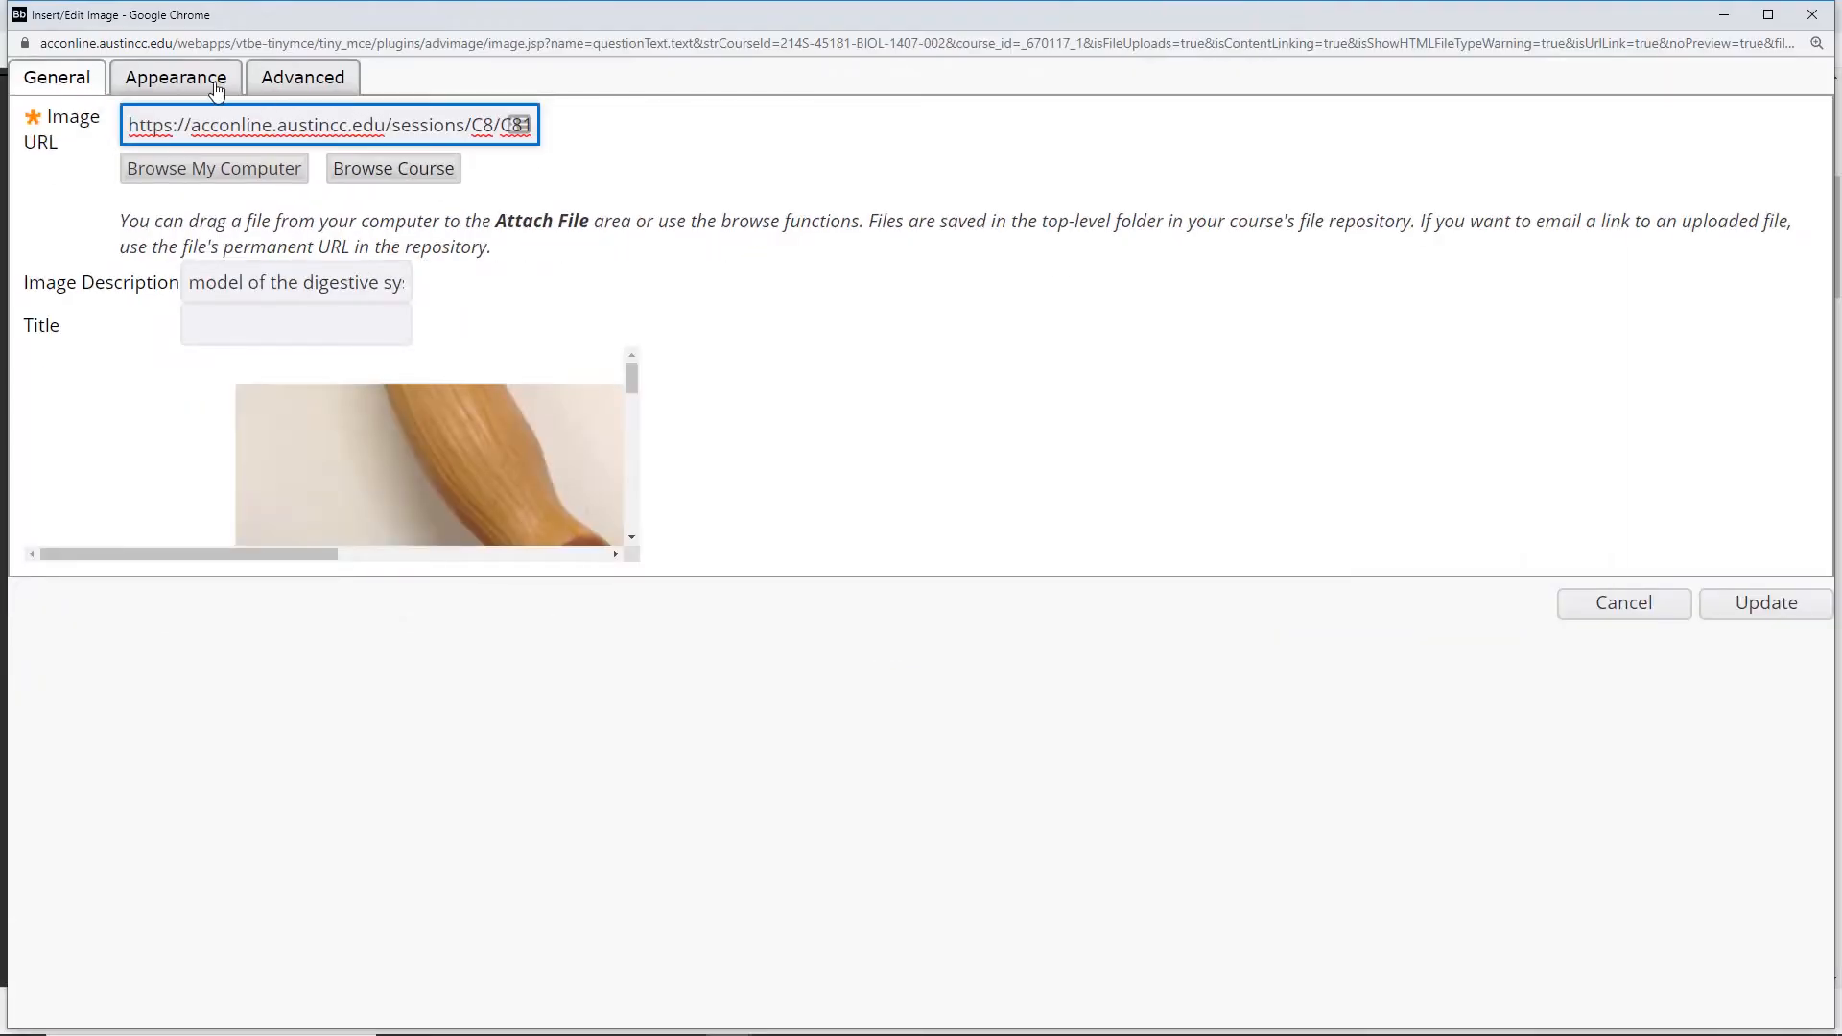
{"action": "left_click", "coordinate": [203, 82]}
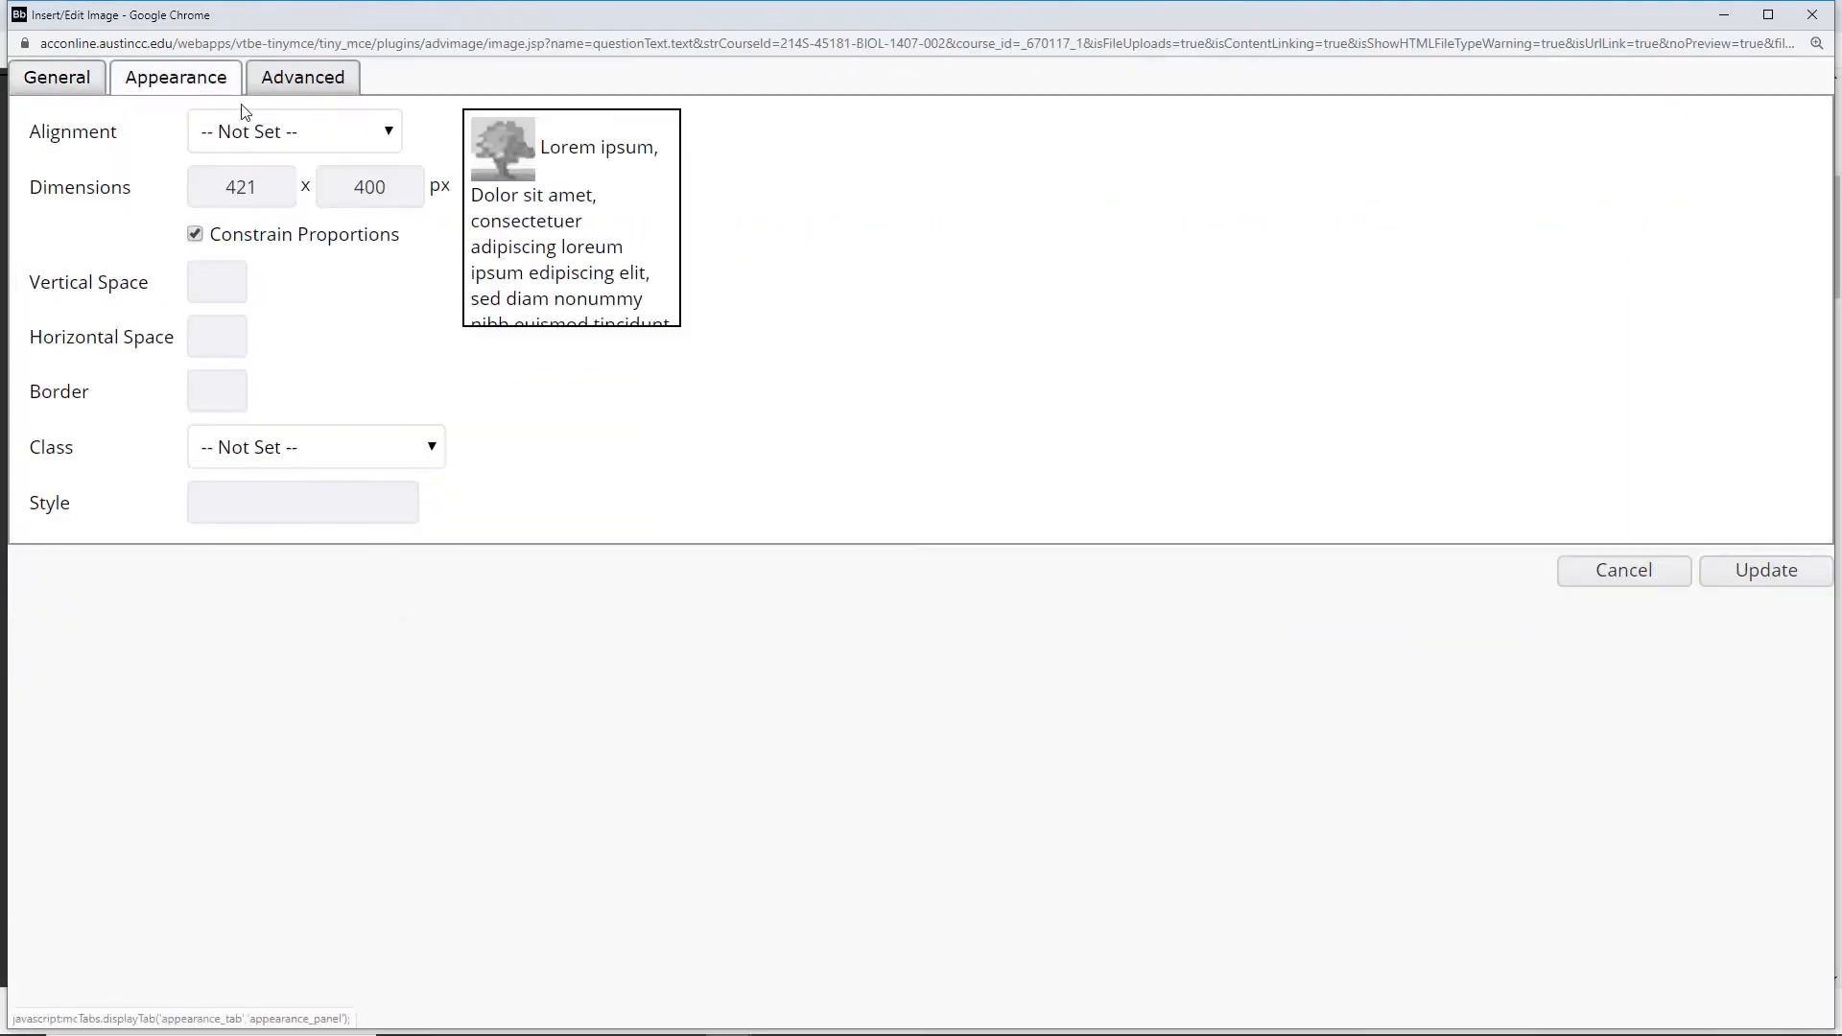
{"action": "left_click", "coordinate": [364, 188]}
{"action": "key", "text": "BackSpace"}
{"action": "type", "text": "3"}
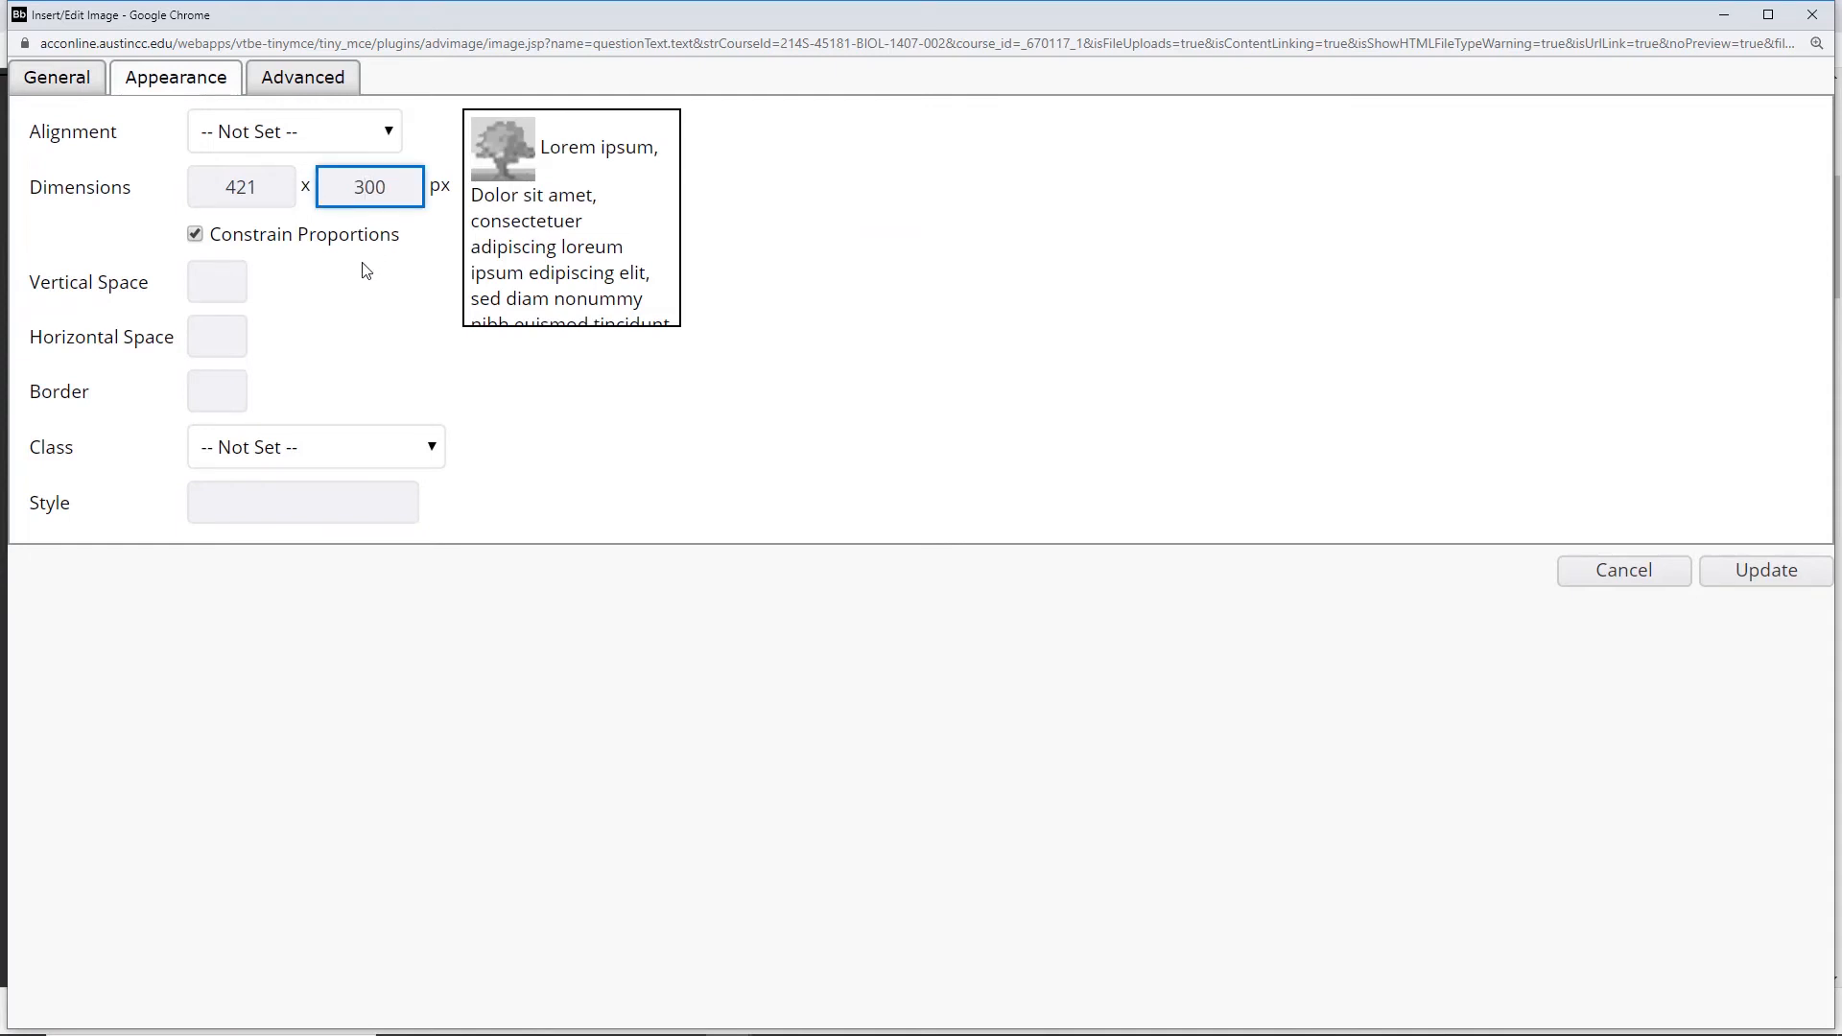
{"action": "key", "text": "shift+Tab"}
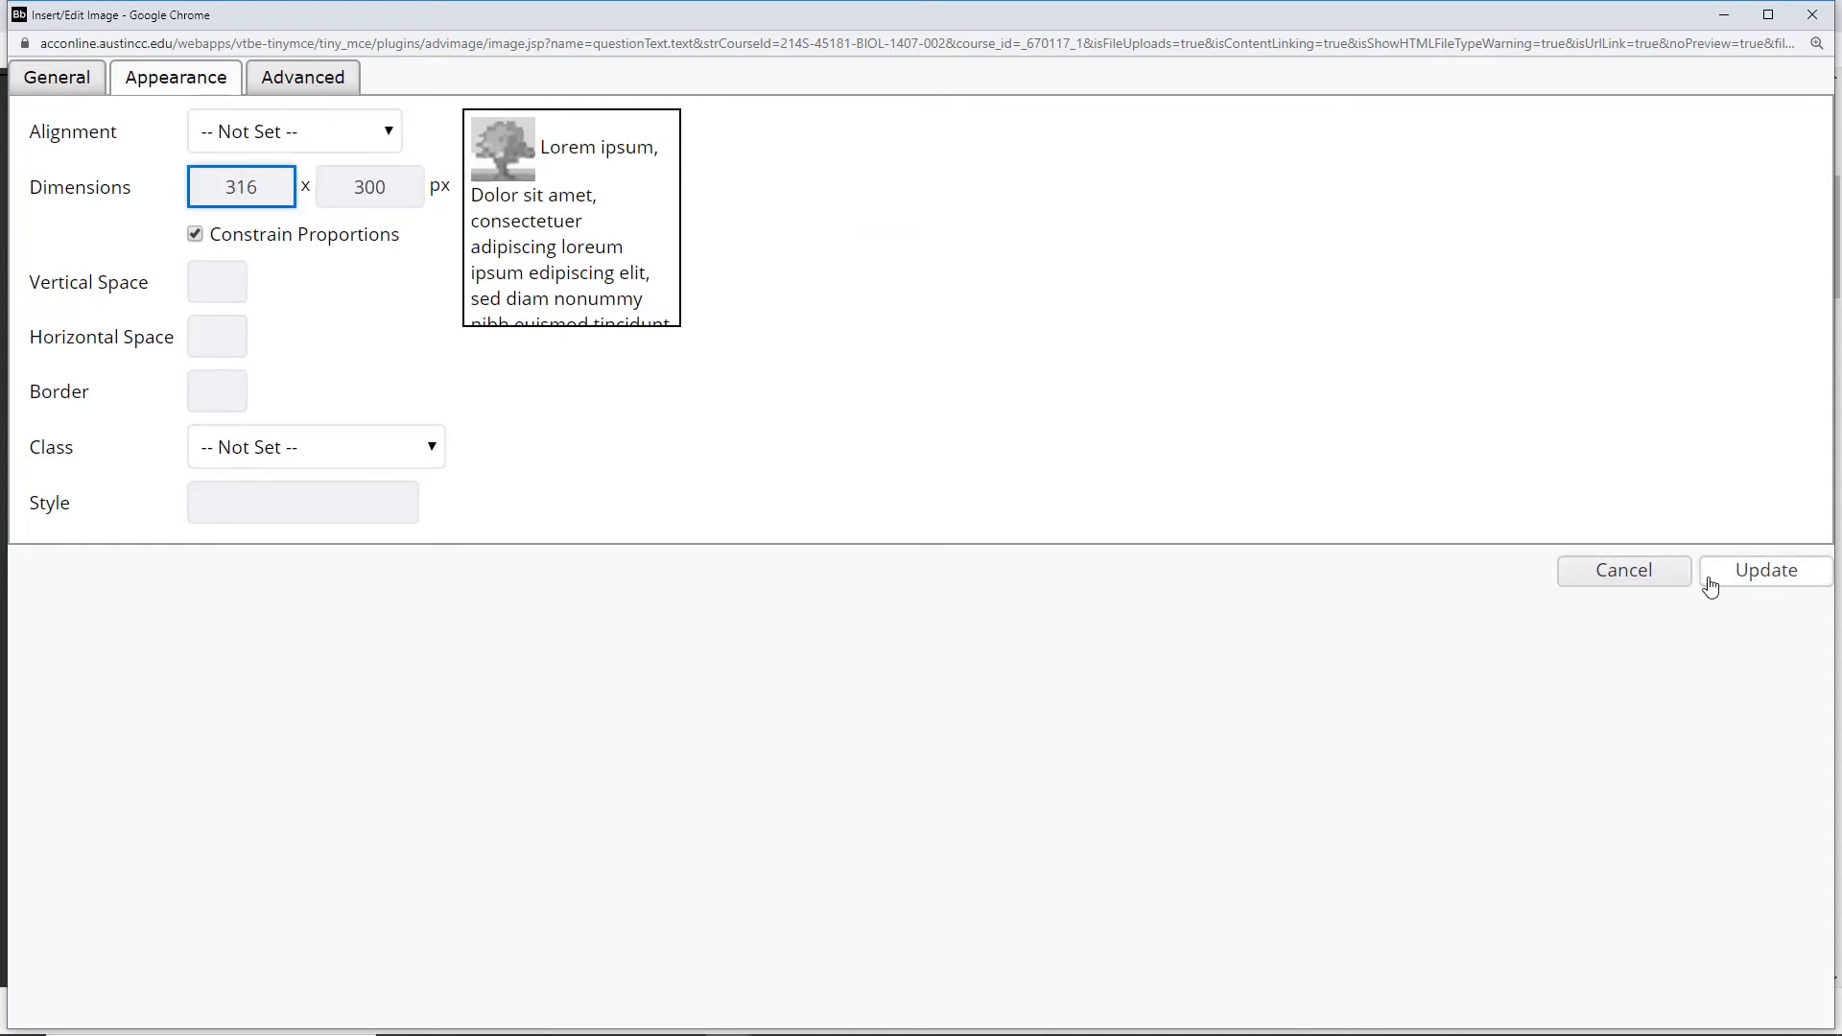
{"action": "left_click", "coordinate": [1711, 578]}
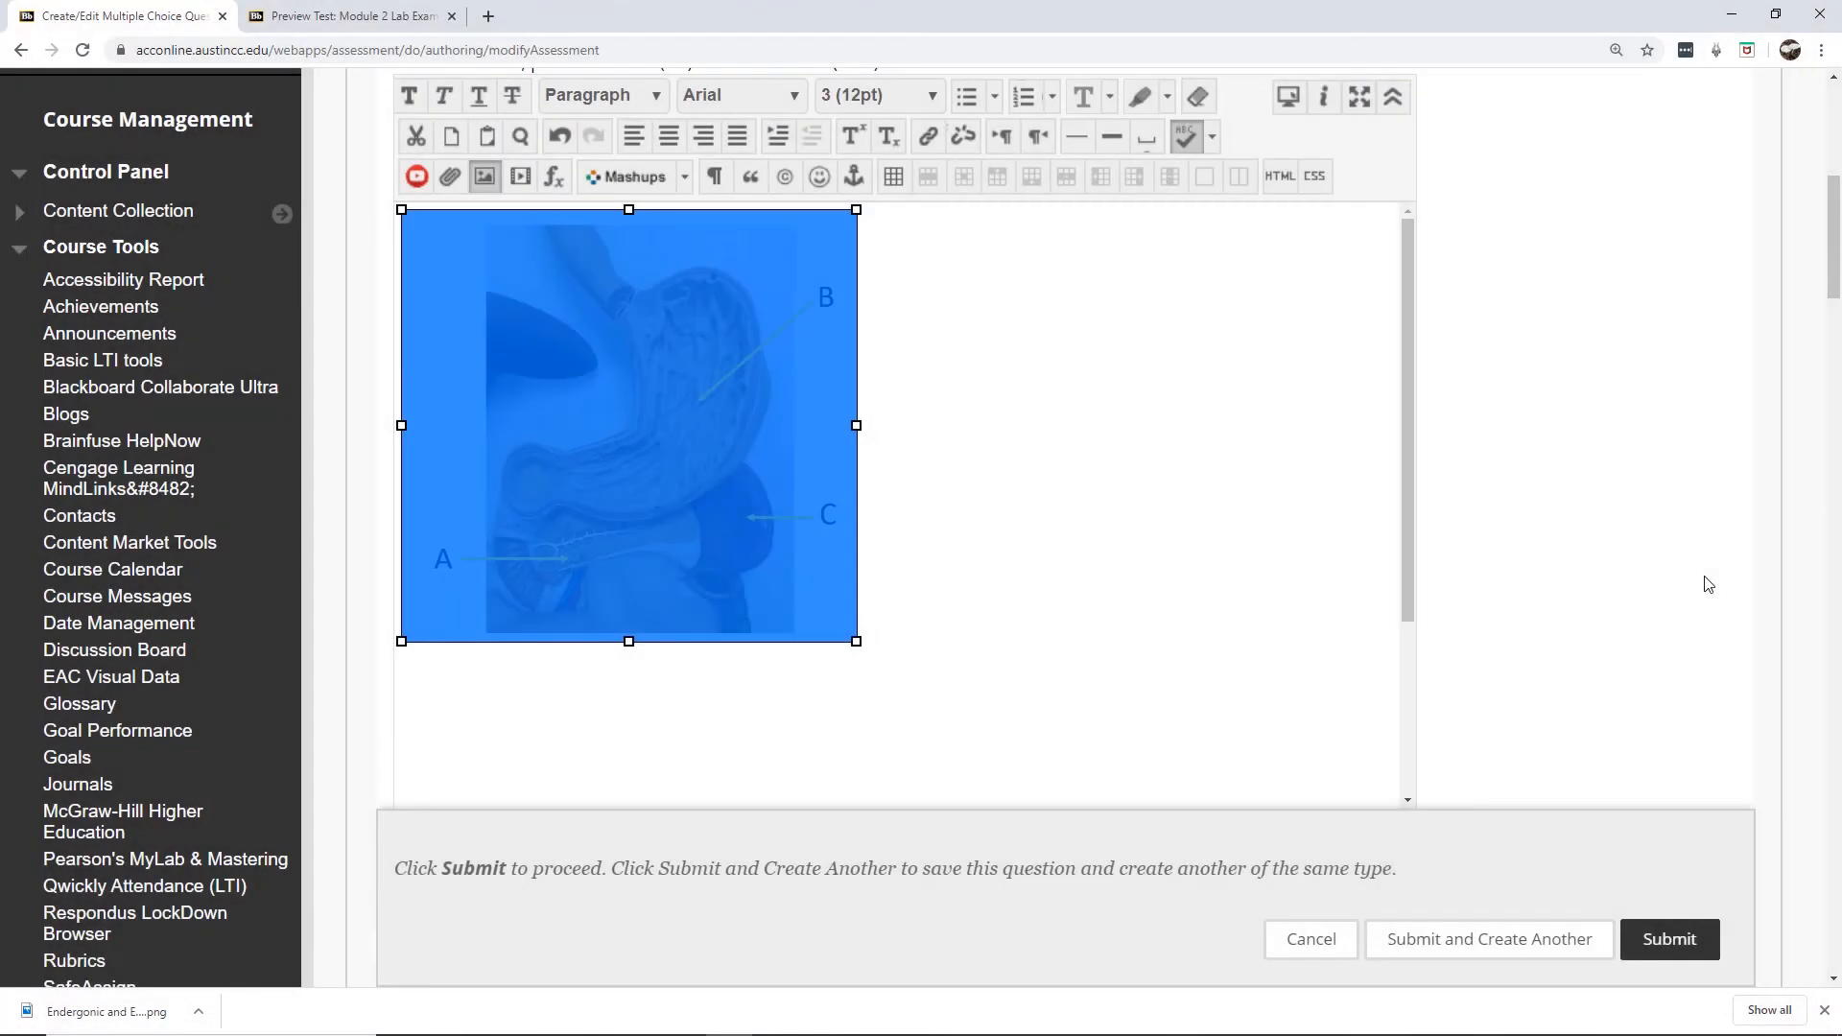
{"action": "right_click", "coordinate": [1033, 464]}
{"action": "key", "text": "Escape"}
{"action": "left_click", "coordinate": [964, 446]}
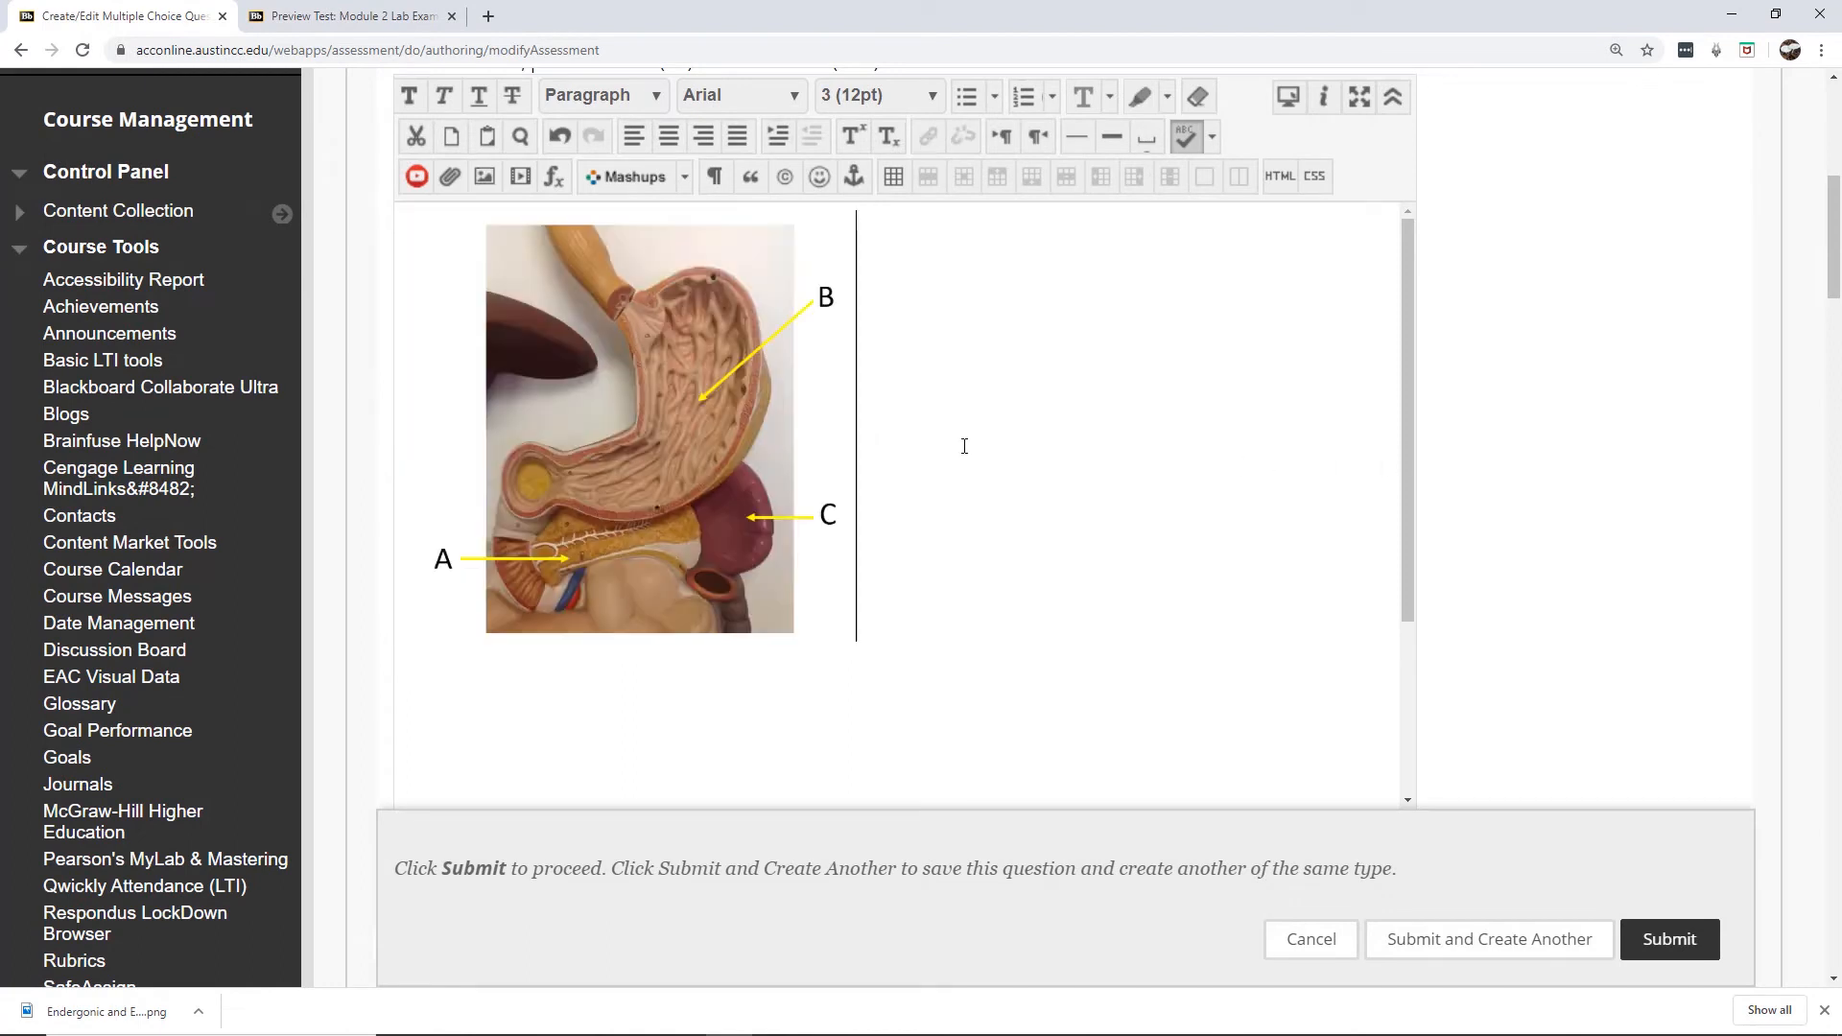
Add the line "Identify the structure or region indicated by the letter A." above the image in the question text.
{"action": "mouse_move", "coordinate": [1833, 271]}
{"action": "left_mouse_down"}
{"action": "mouse_move", "coordinate": [1829, 211]}
{"action": "mouse_move", "coordinate": [1826, 279]}
{"action": "left_mouse_up"}
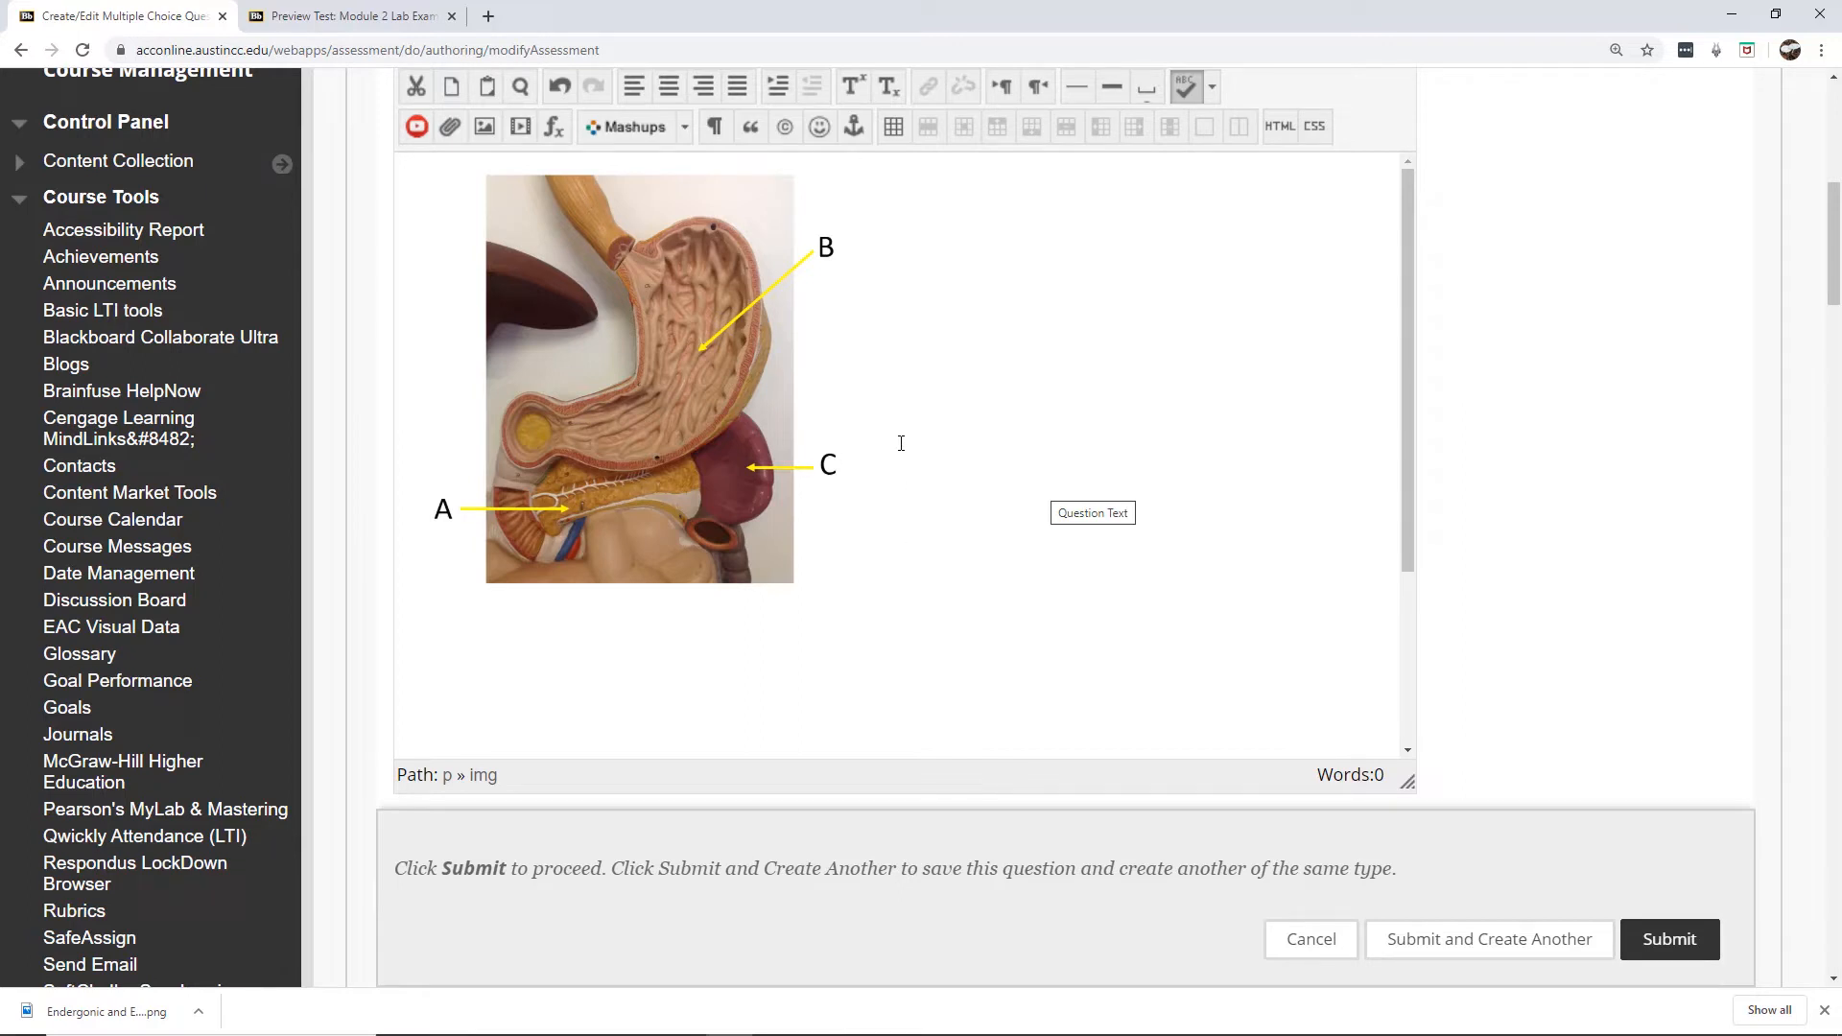
{"action": "key", "text": "Left"}
{"action": "key", "text": "Return"}
{"action": "key", "text": "Up"}
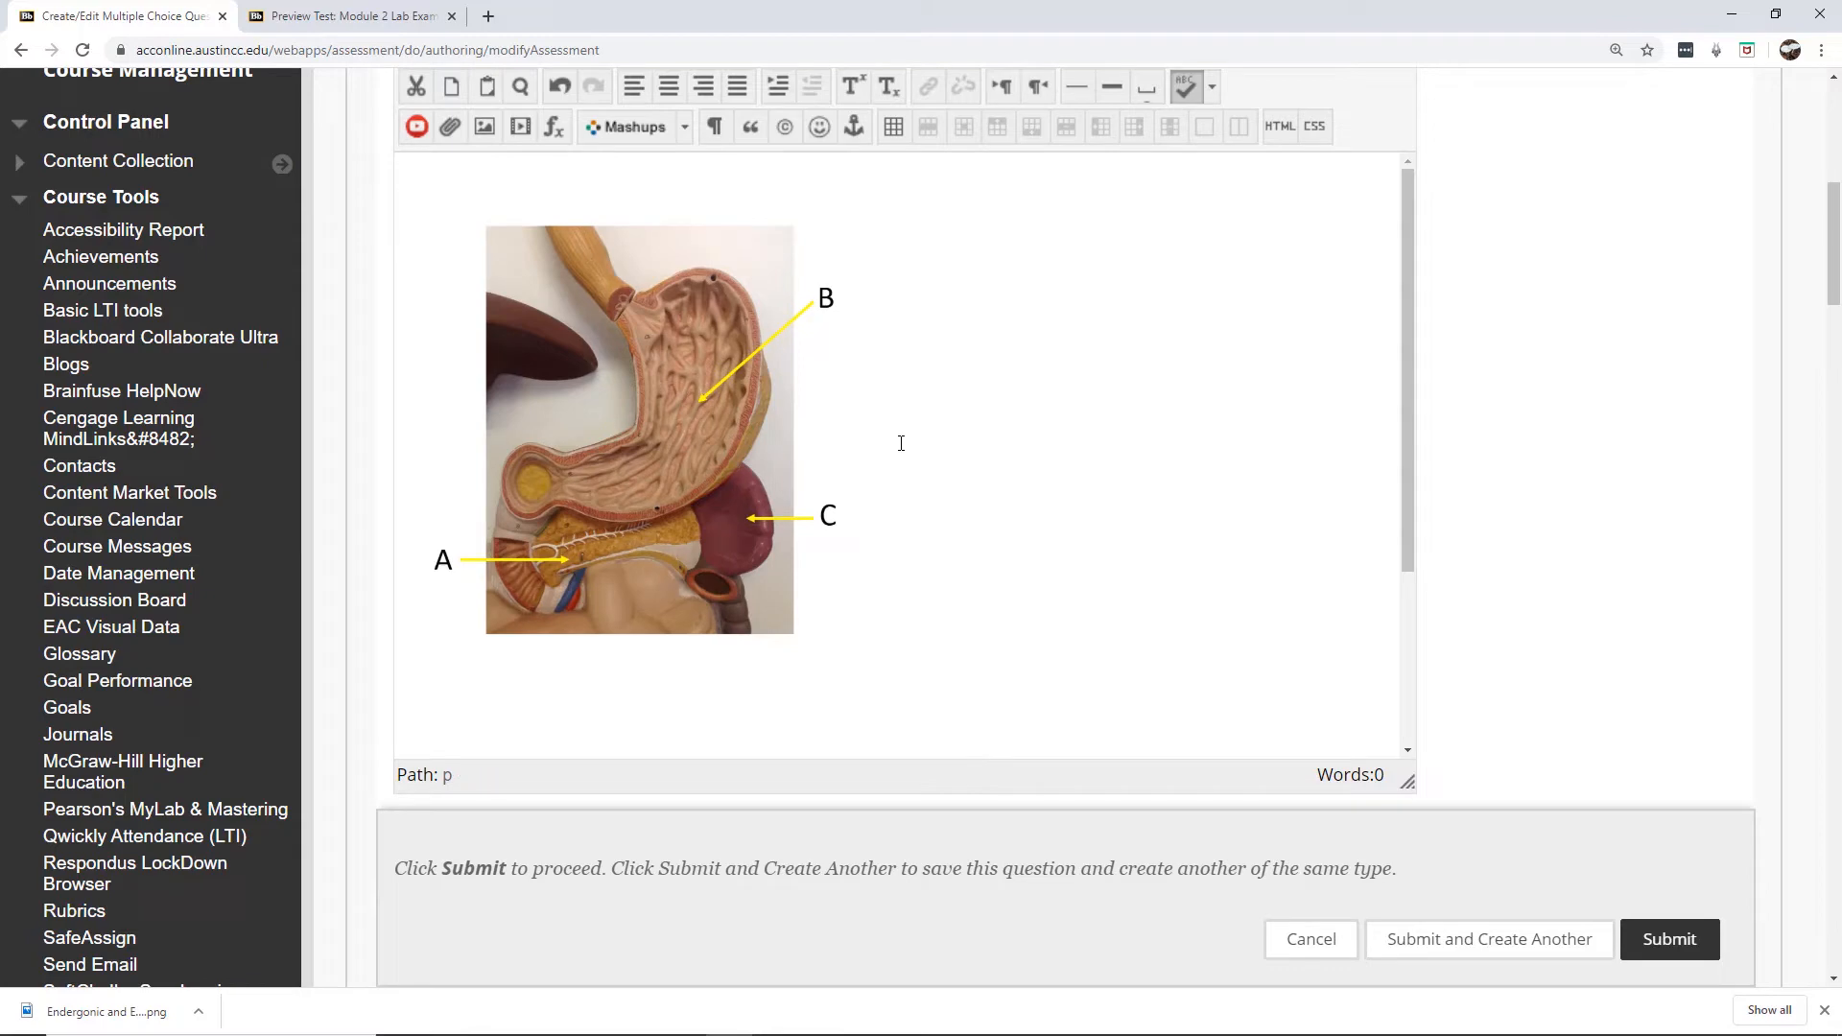
{"action": "type", "text": "Identify the structor"}
{"action": "key", "text": "BackSpace"}
{"action": "key", "text": "BackSpace"}
{"action": "key", "text": "BackSpace"}
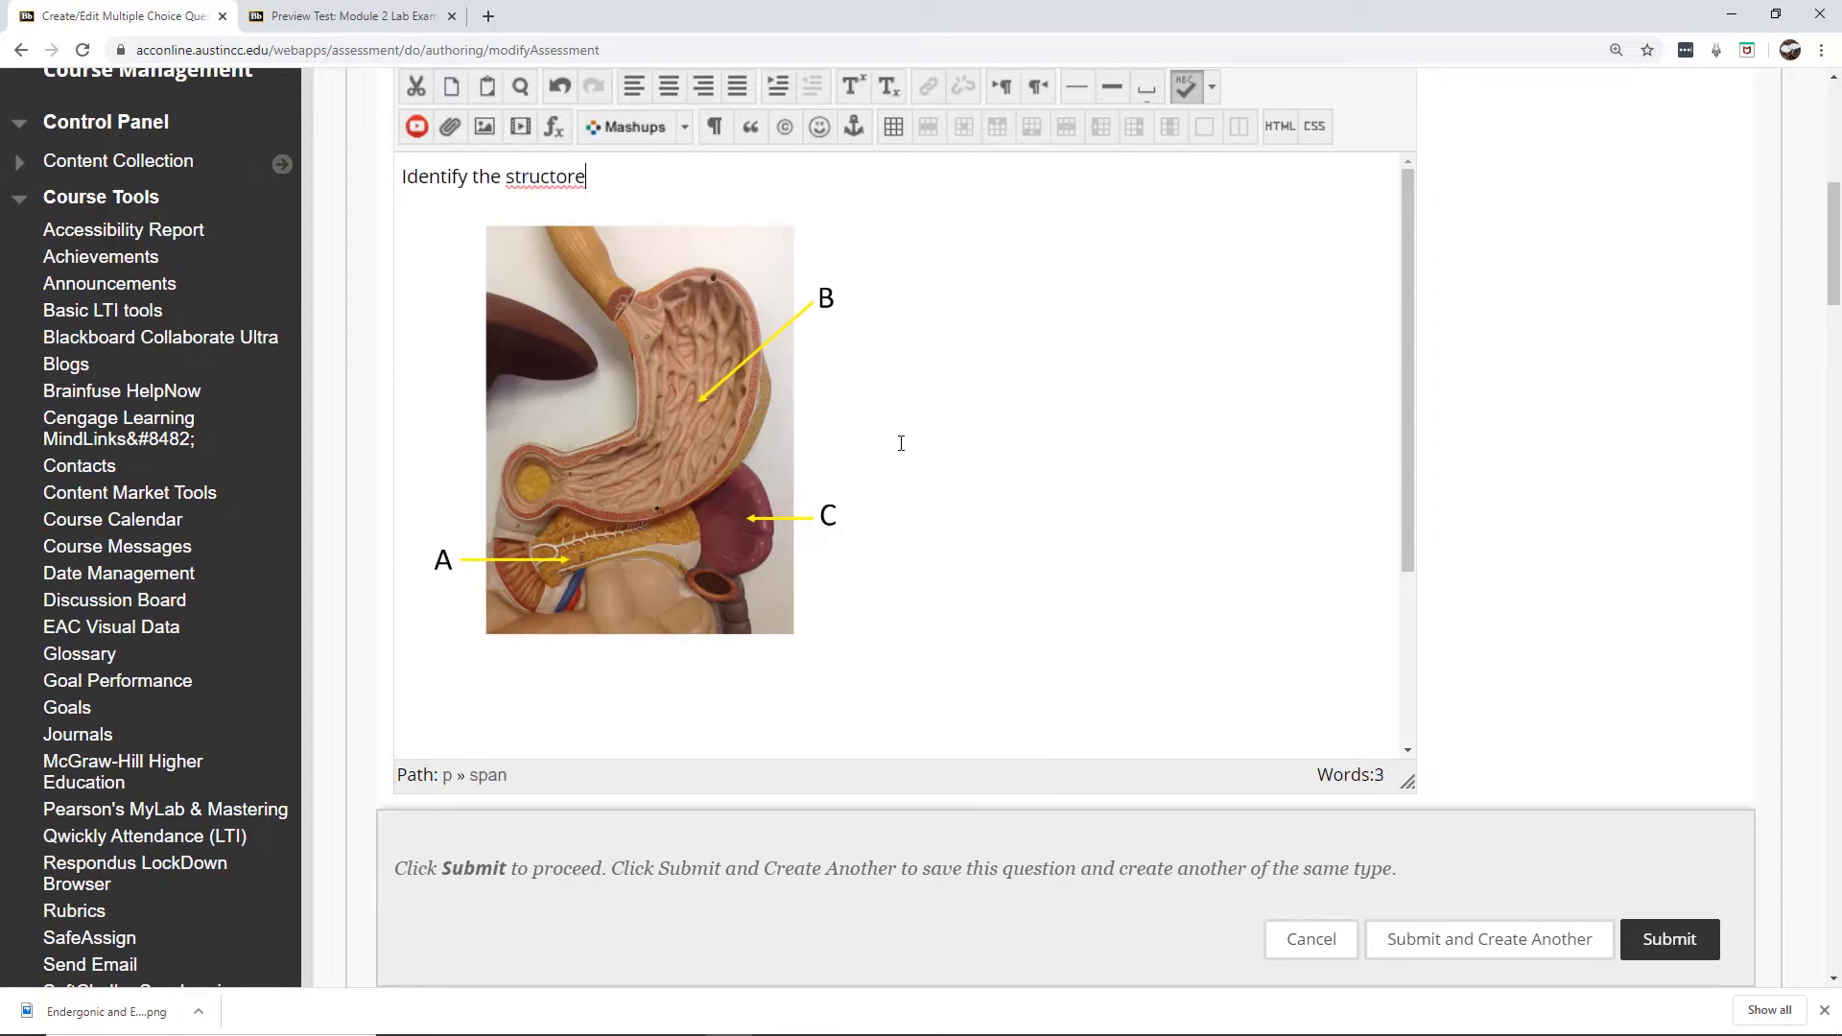
{"action": "type", "text": "ure or region in"}
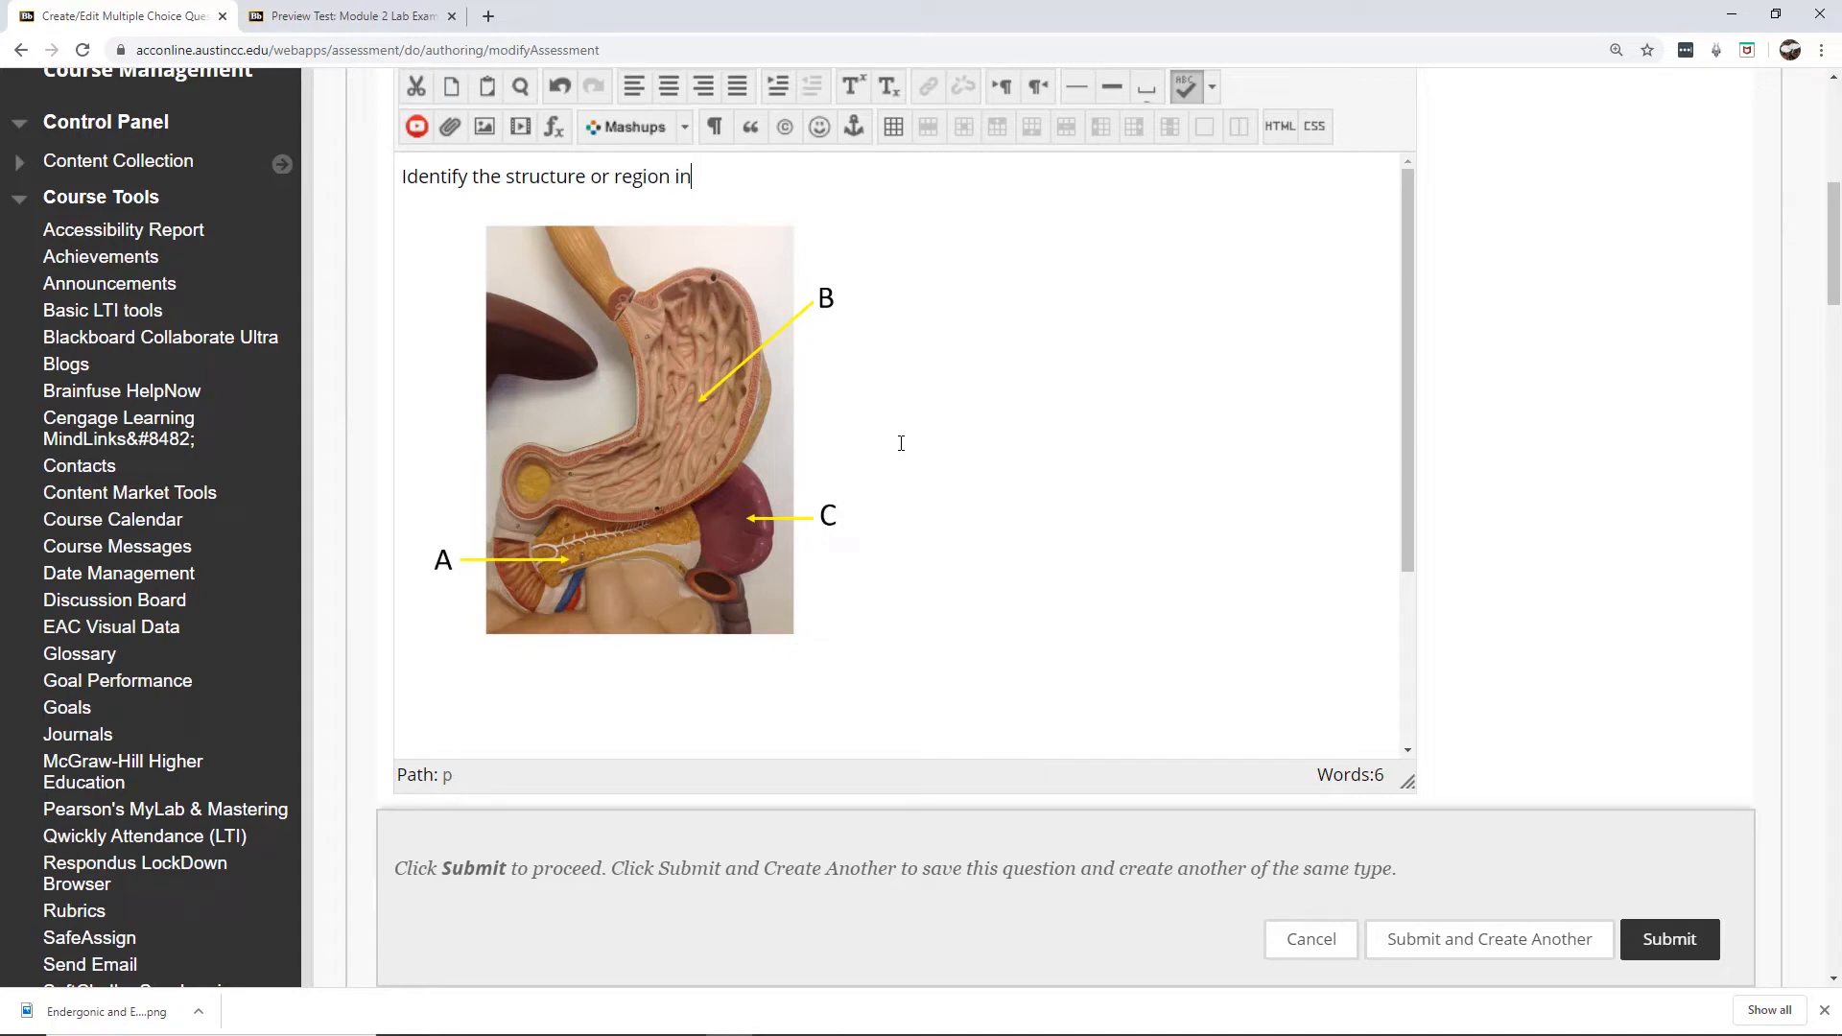
{"action": "type", "text": "dicated by the letter B"}
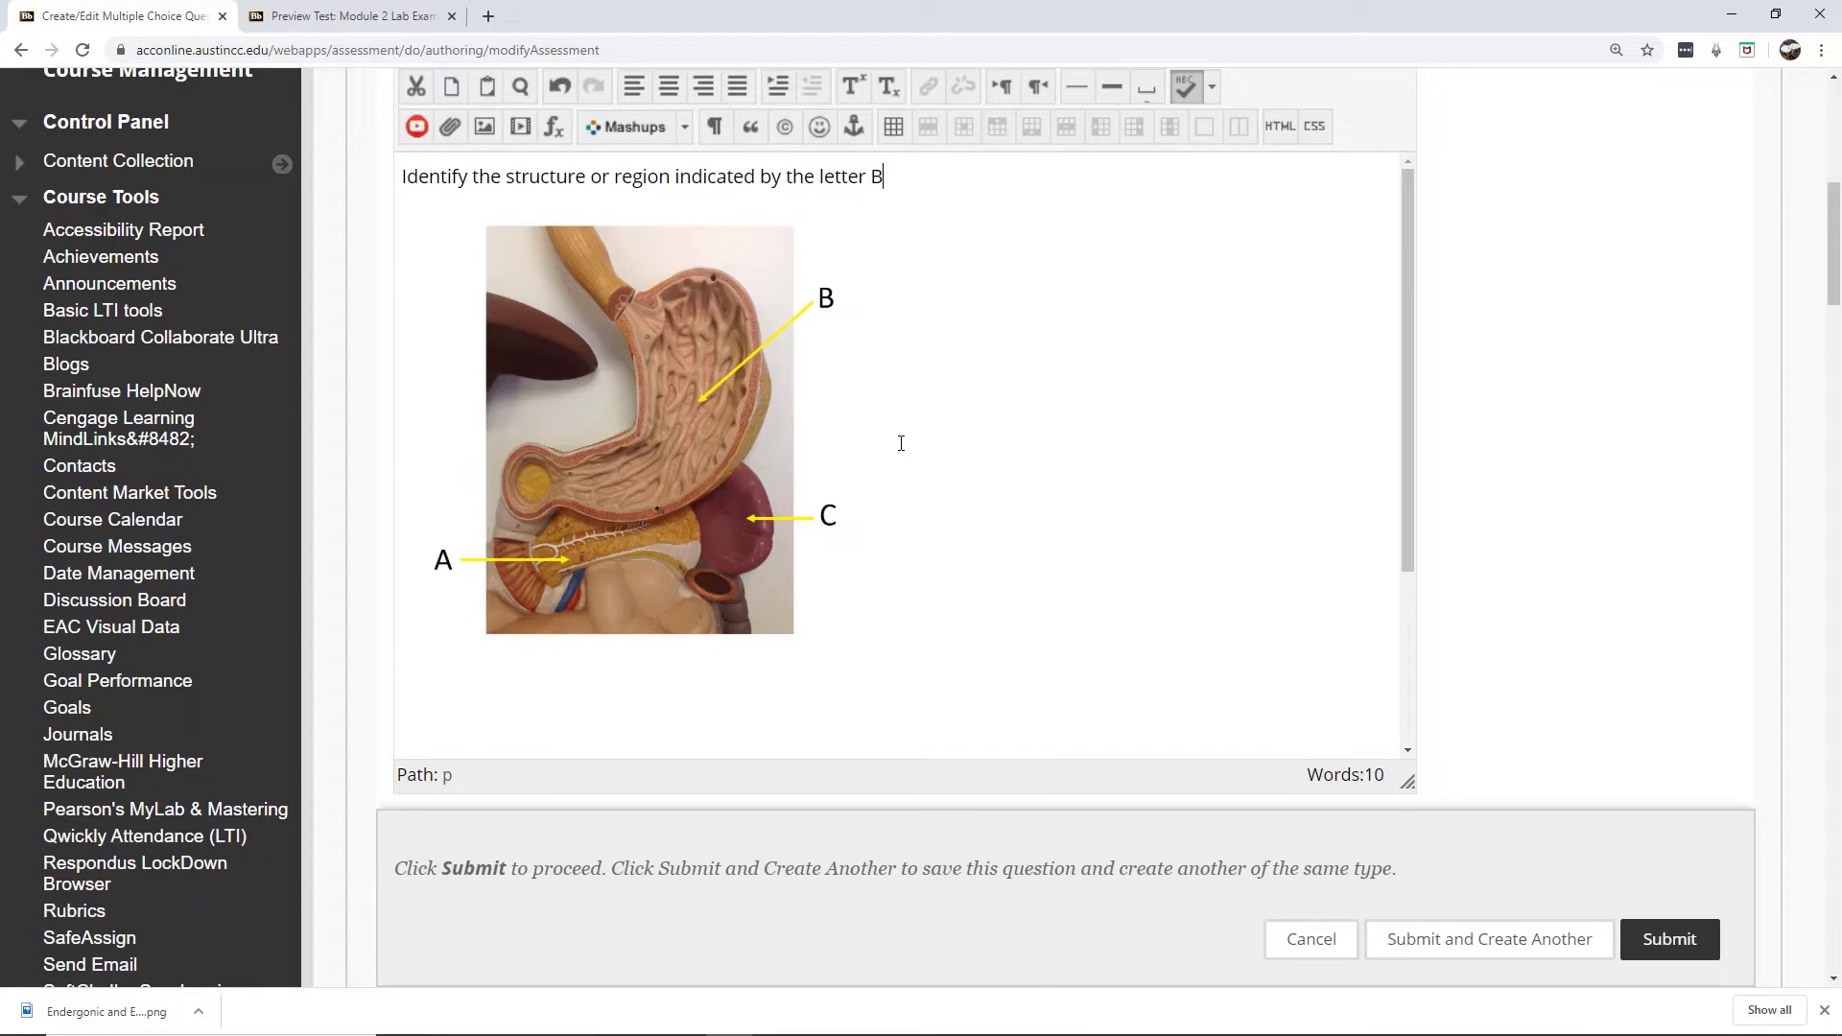
{"action": "key", "text": "BackSpace"}
{"action": "type", "text": "A."}
Enter "Spleen" as Answer 1 and "Pancreas" as Answer 2.
{"action": "left_click_drag", "start_coordinate": [1833, 245], "coordinate": [1834, 442]}
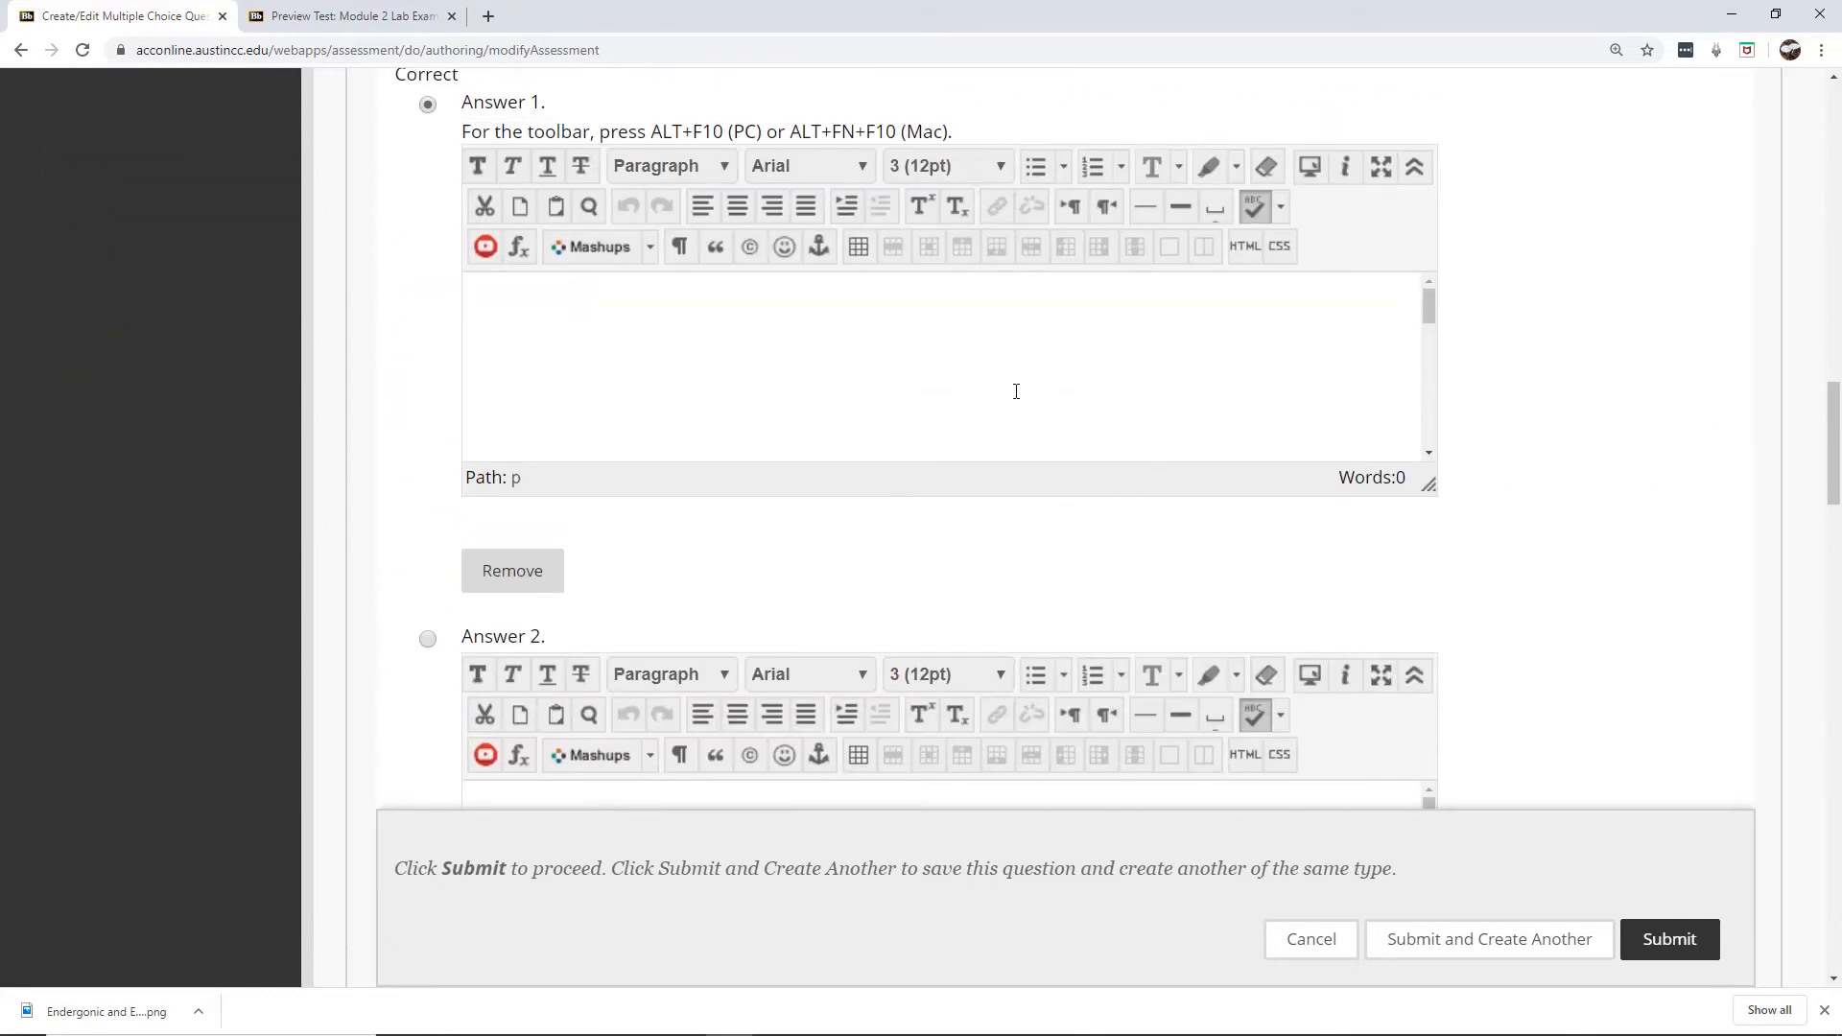
{"action": "type", "text": "Spleen"}
{"action": "scroll", "coordinate": [920, 495], "scroll_direction": "down", "scroll_amount": 4}
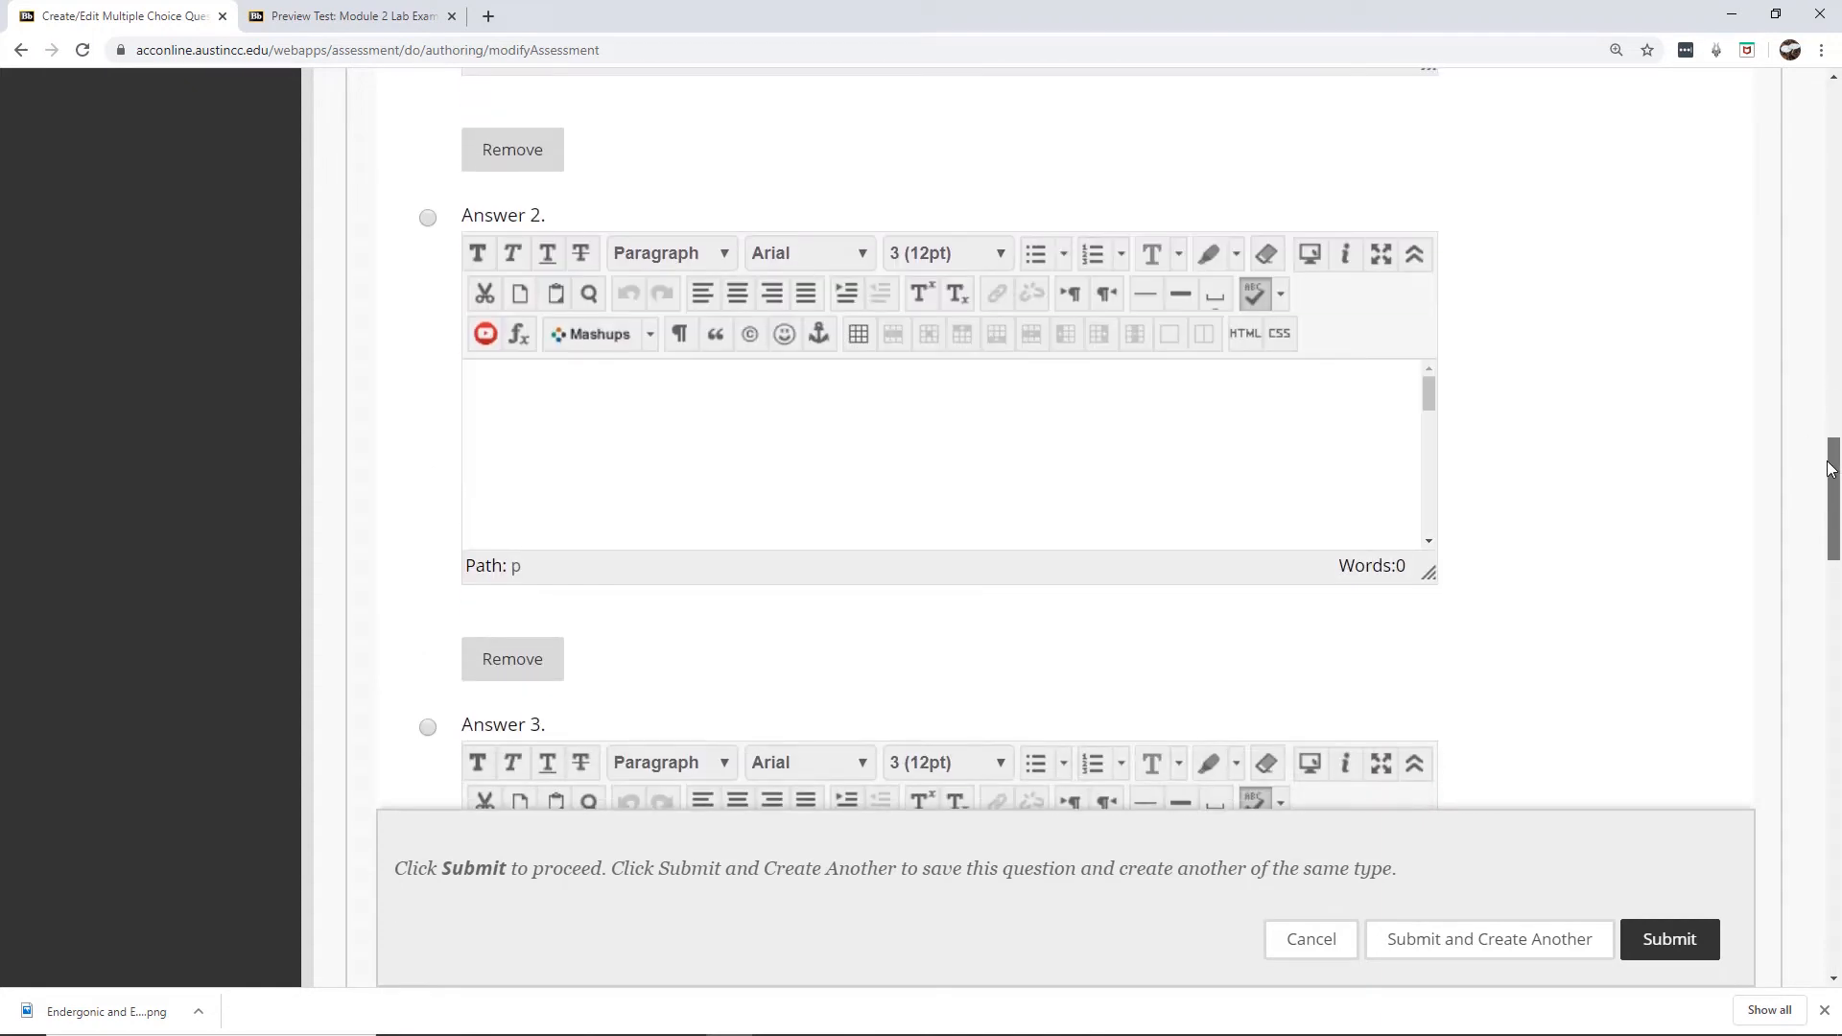
{"action": "left_click", "coordinate": [801, 443]}
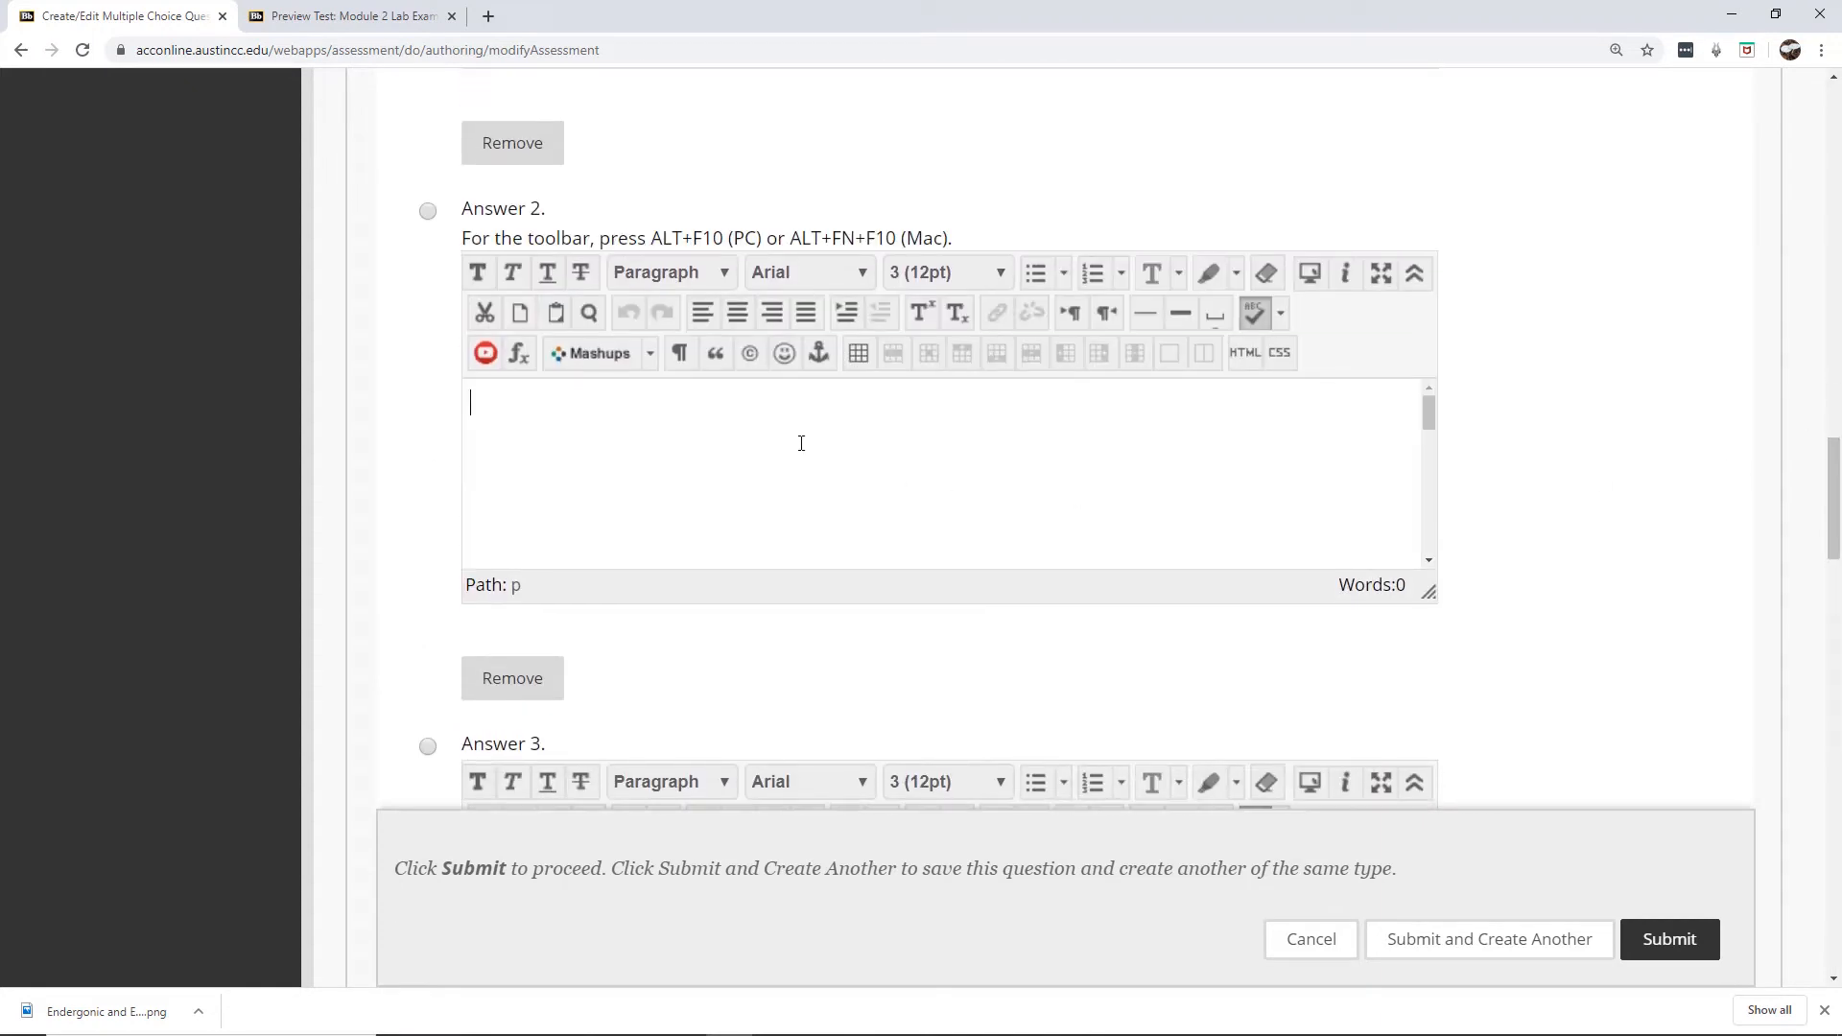
{"action": "type", "text": "Pancreas"}
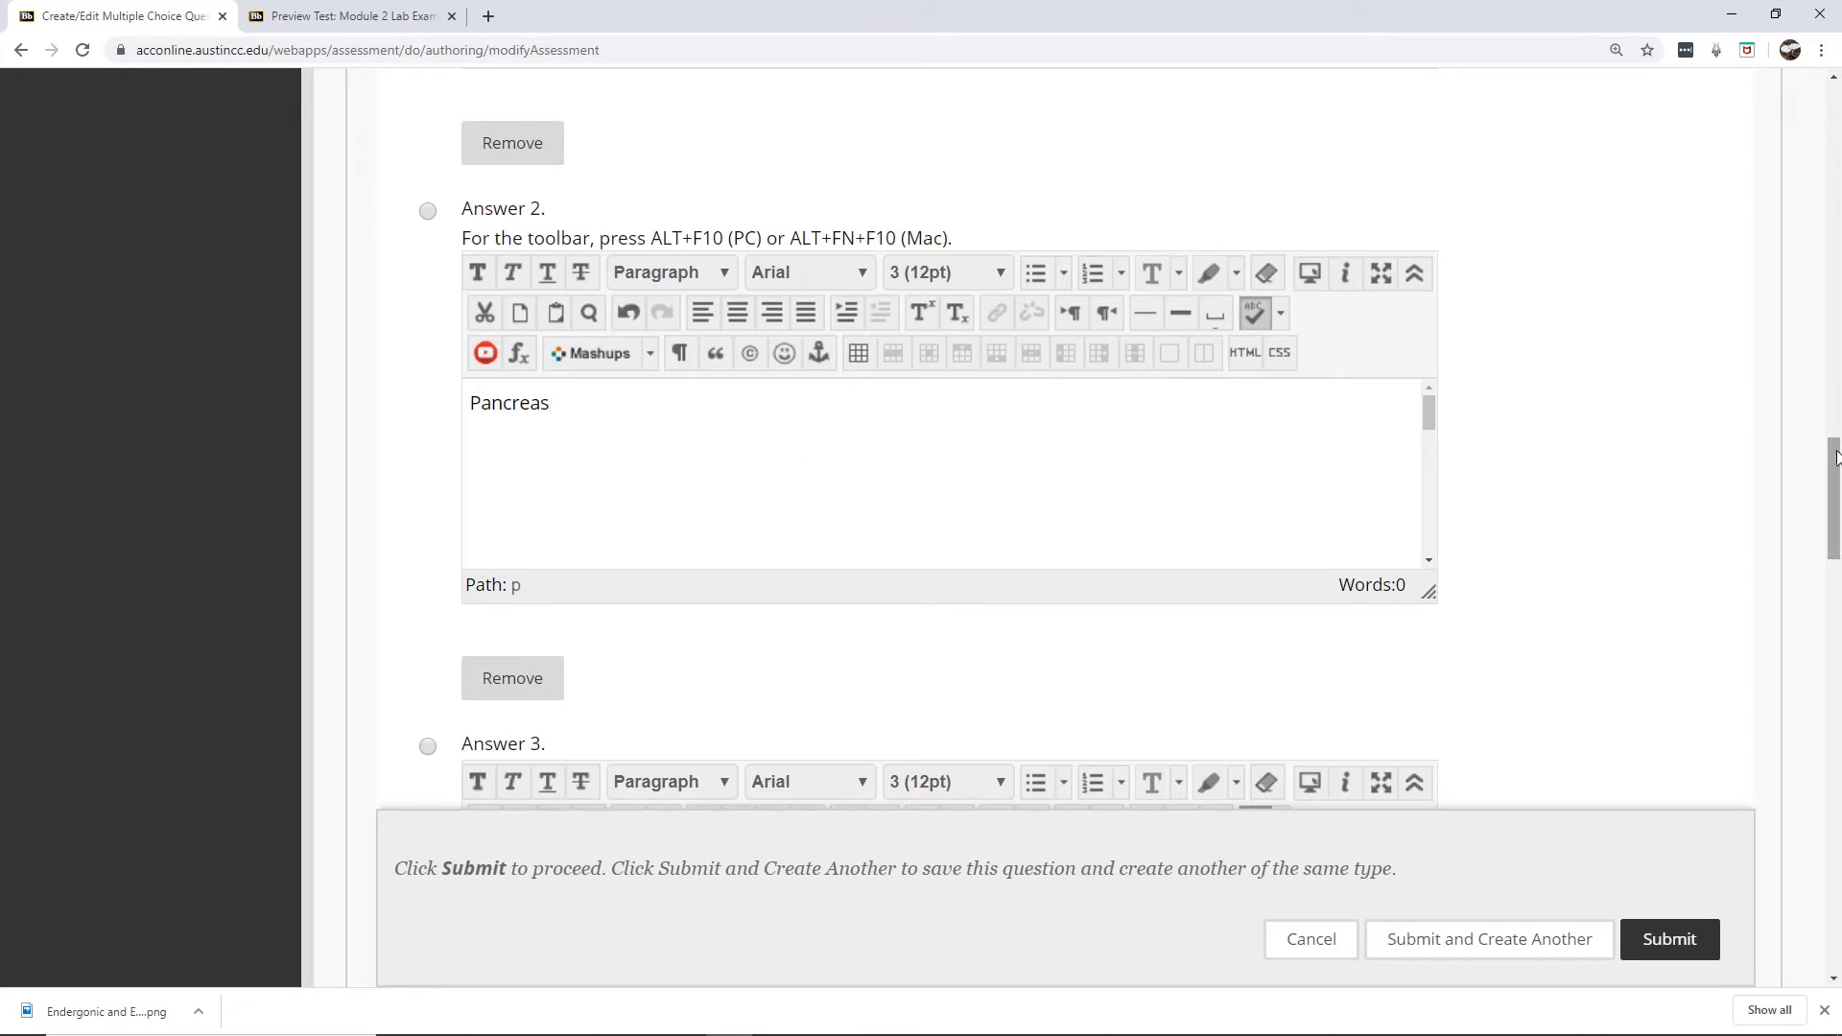
Enter "Ruggae of the stomach" as Answer 3.
{"action": "scroll", "coordinate": [1094, 584], "scroll_direction": "down", "scroll_amount": 3}
{"action": "left_click", "coordinate": [1018, 590]}
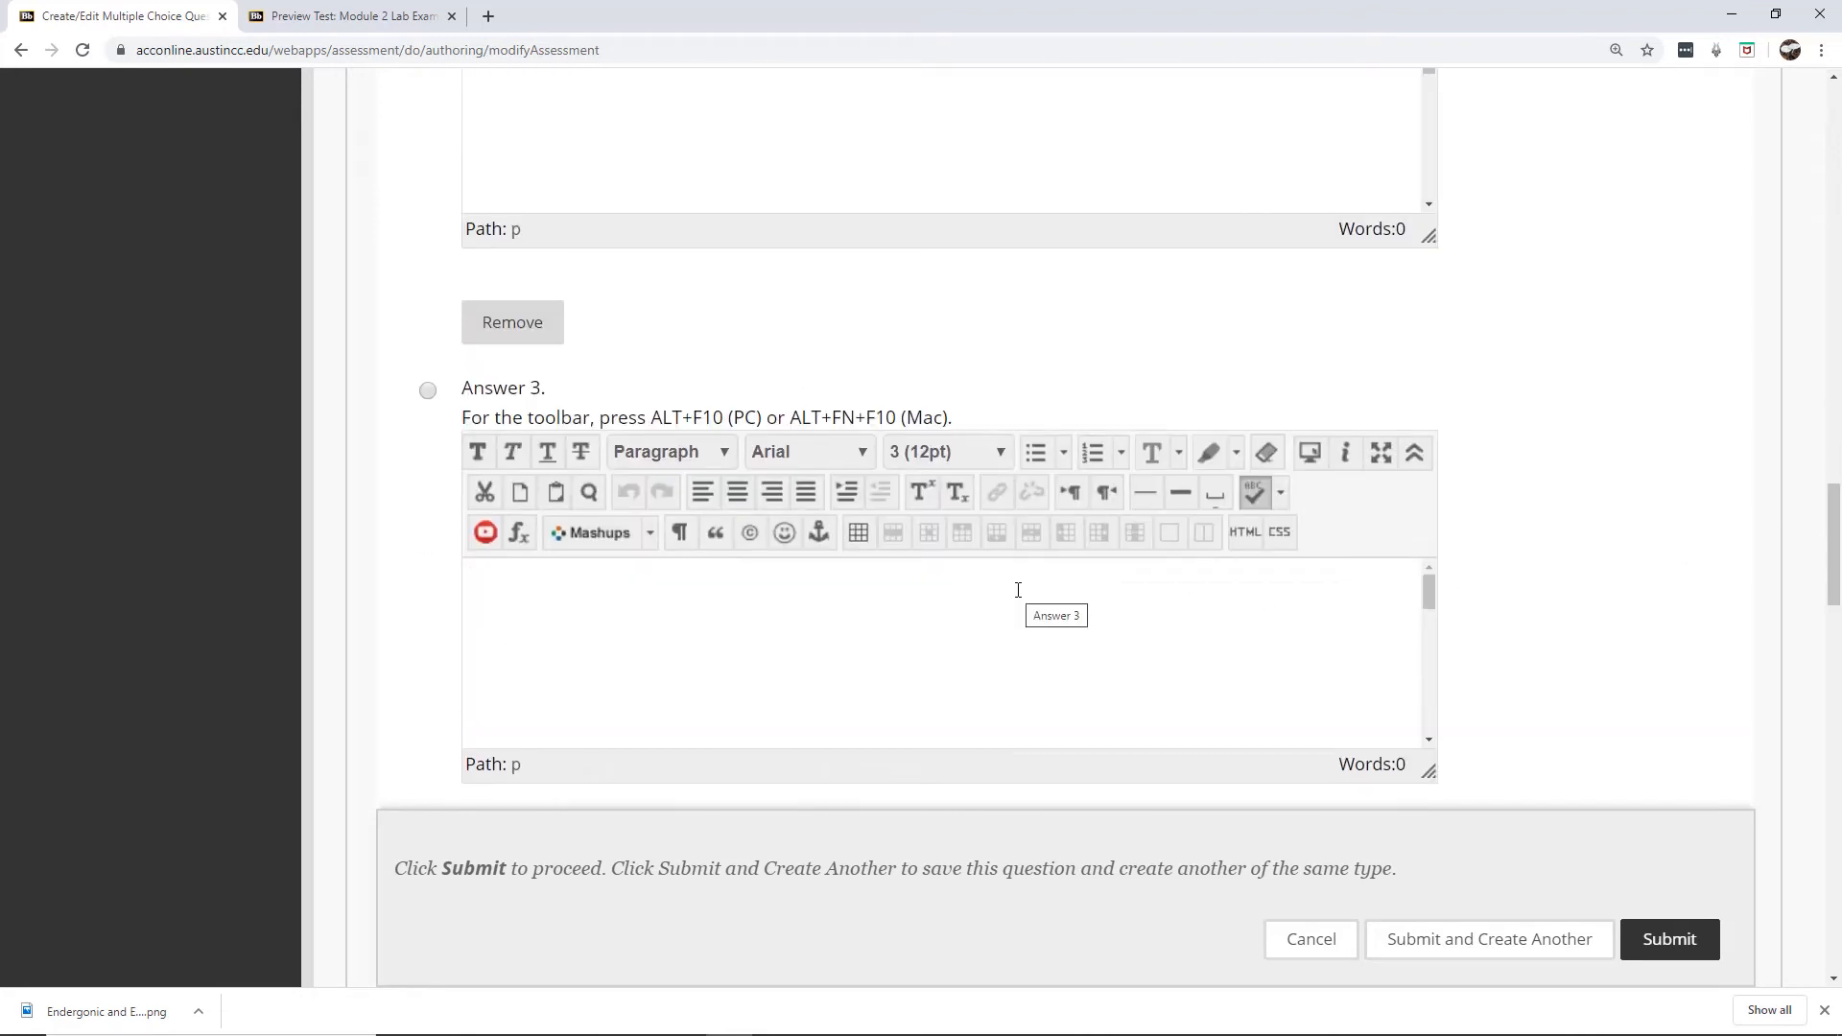
{"action": "type", "text": "Ruggae of t"}
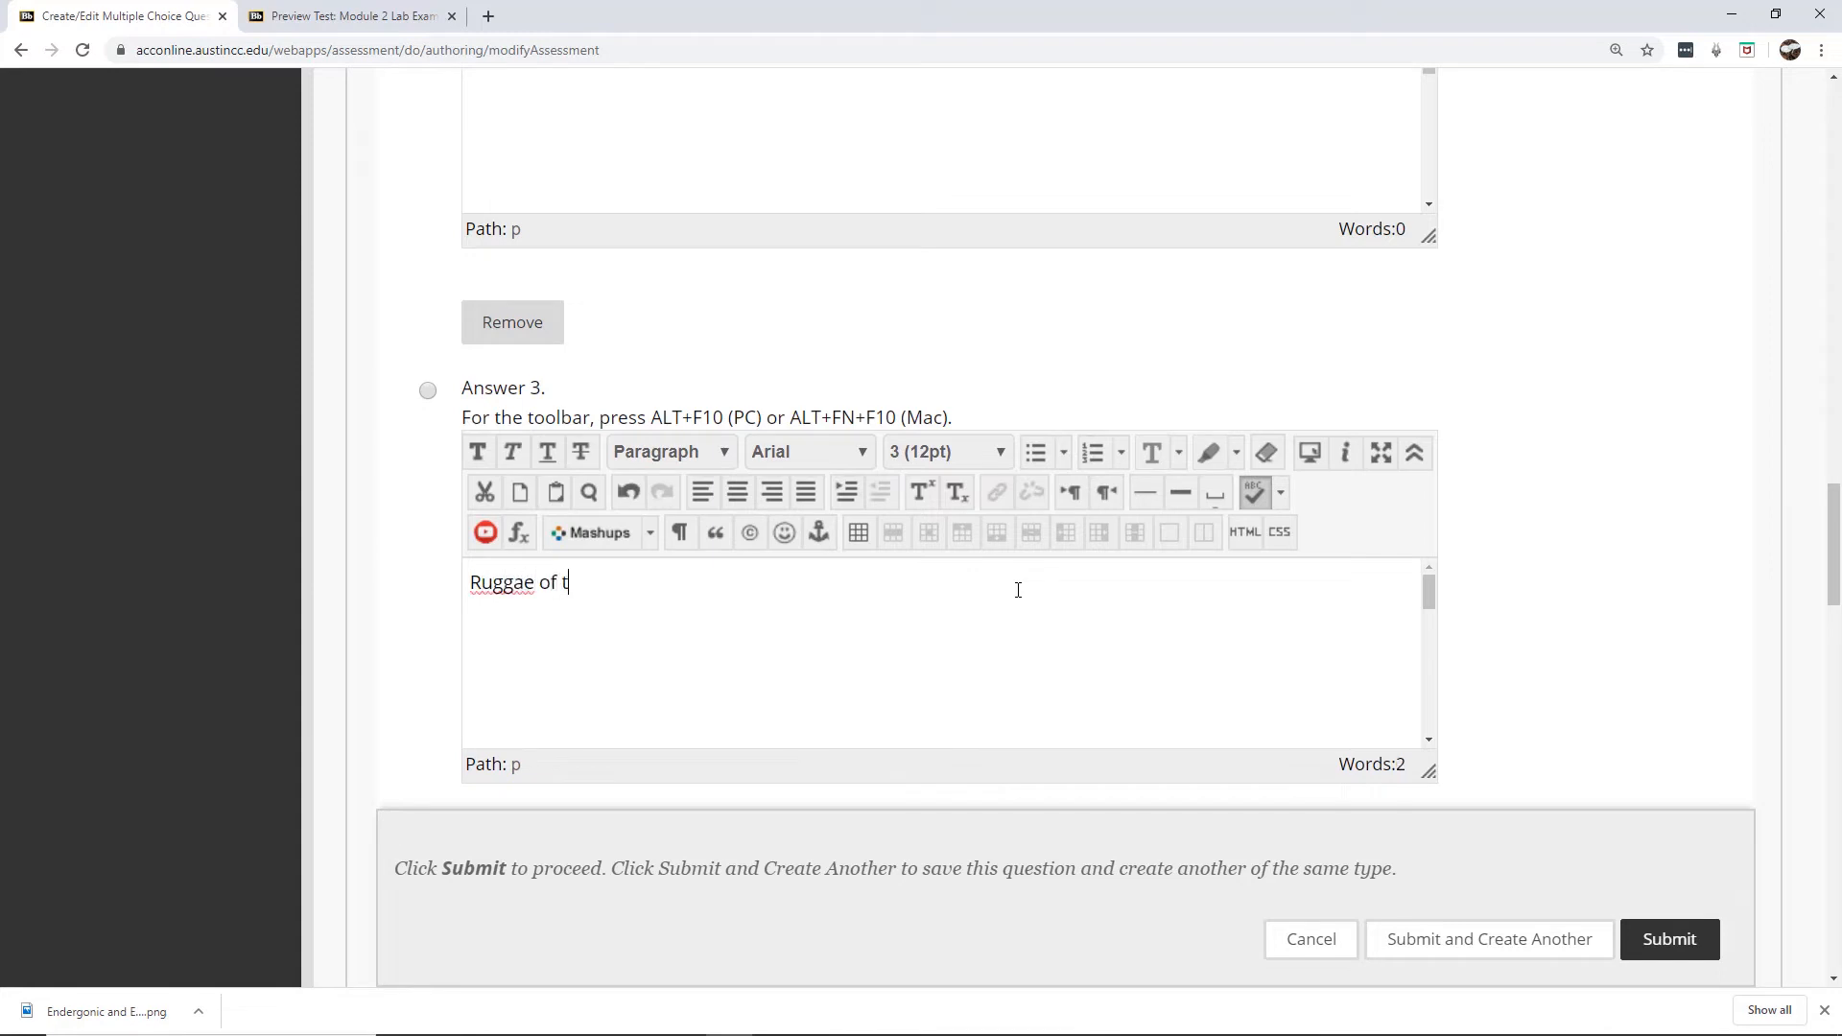
{"action": "type", "text": "he stomach"}
Try to correct the spelling of "Ruggae" in Answer 3, checking the spelling suggestions.
{"action": "left_click", "coordinate": [508, 590]}
{"action": "left_click", "coordinate": [508, 589]}
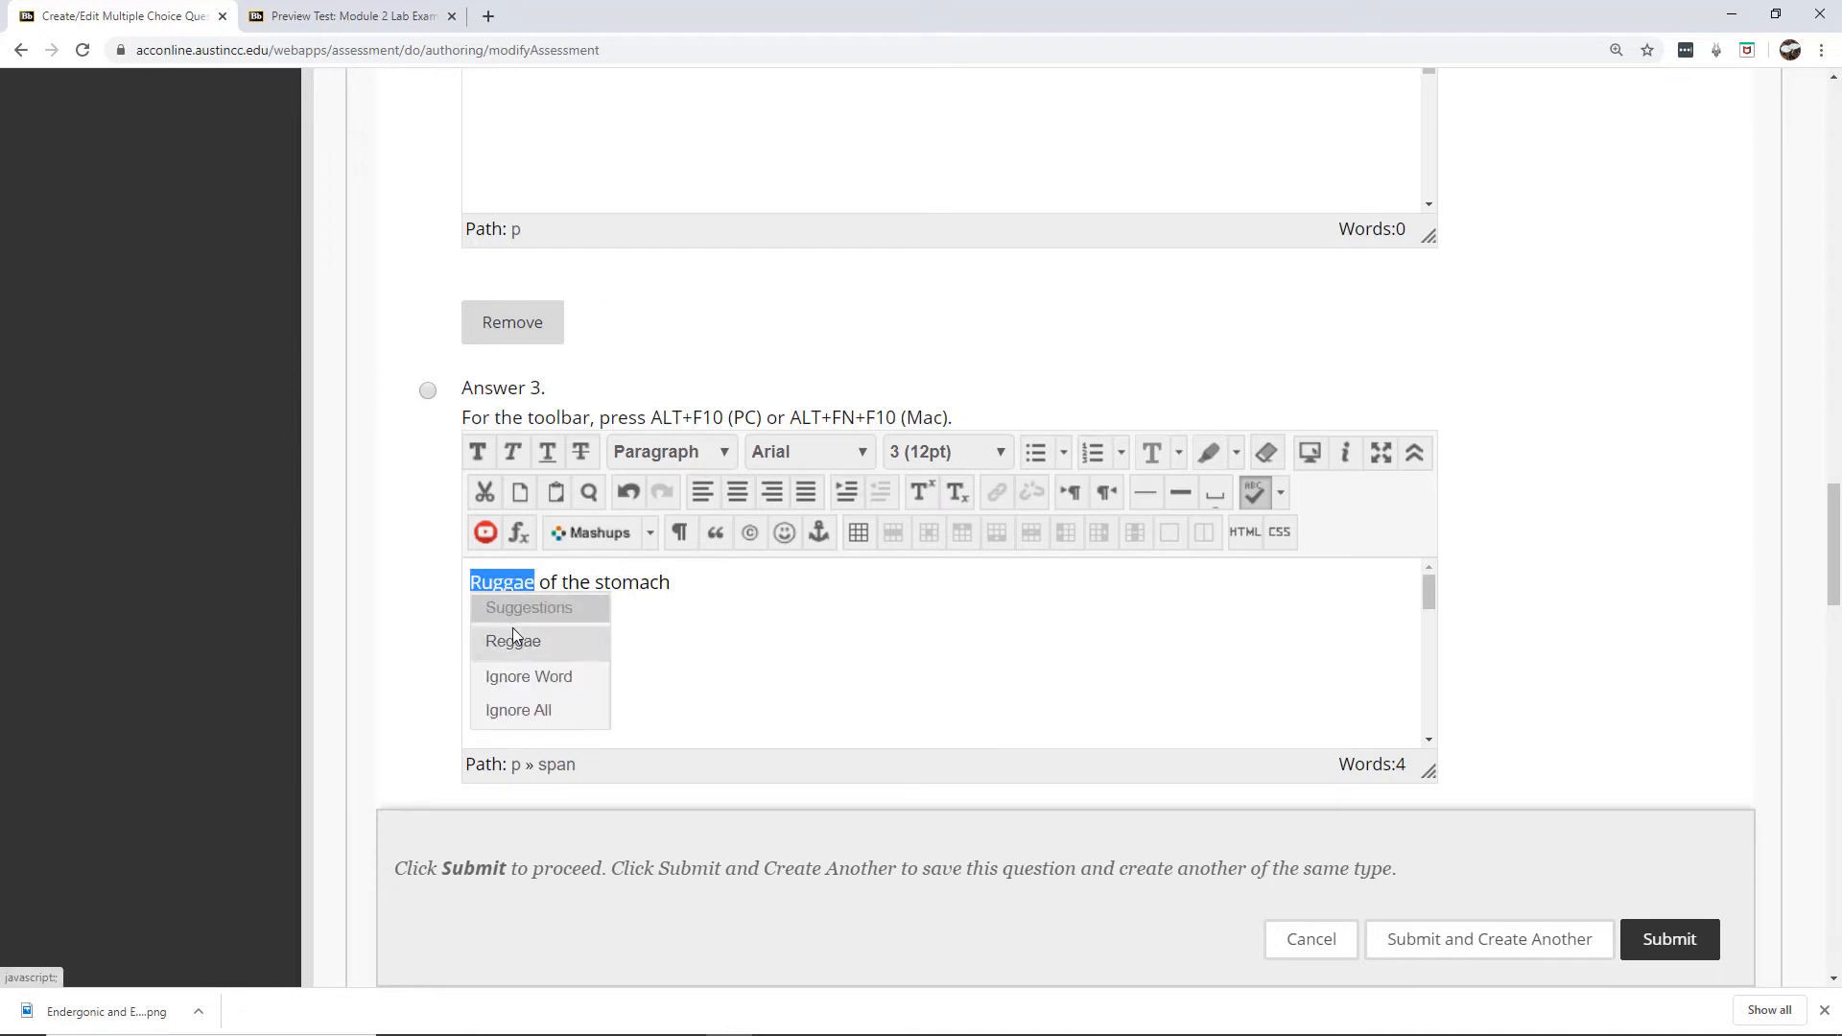
{"action": "left_click", "coordinate": [692, 643]}
{"action": "left_click", "coordinate": [509, 590]}
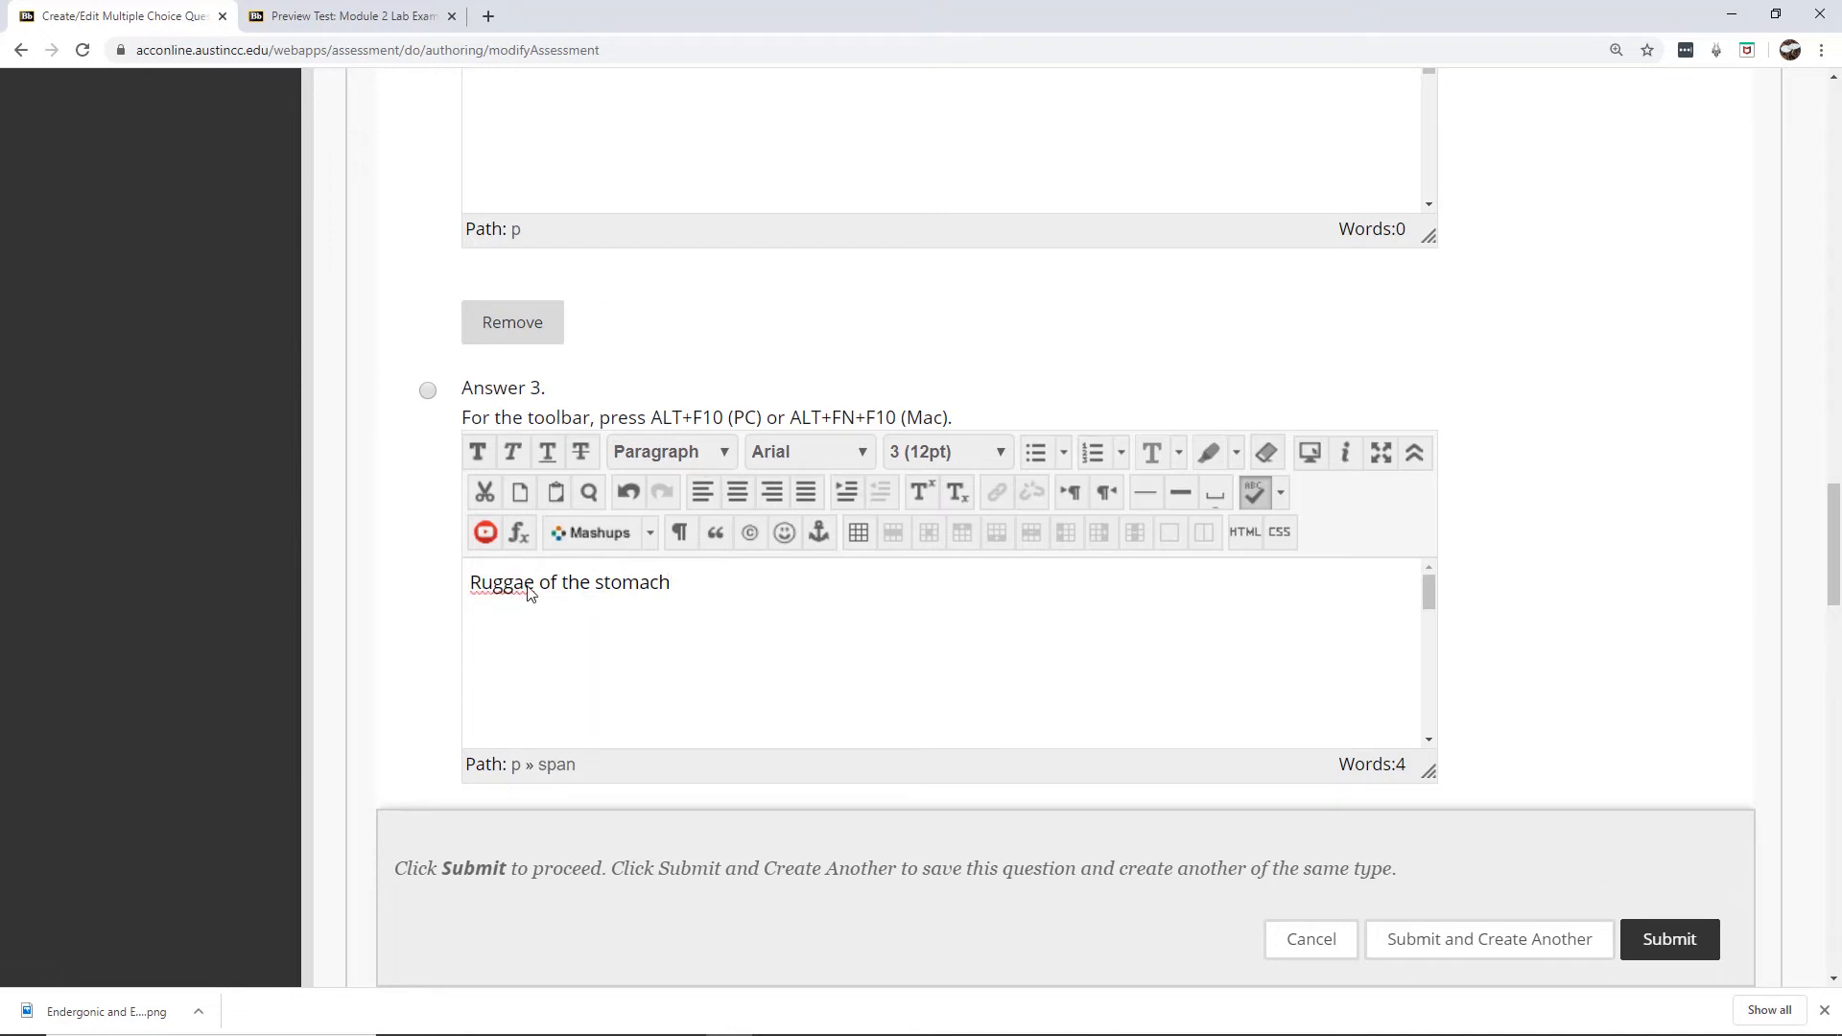
{"action": "key", "text": "BackSpace"}
{"action": "type", "text": "g"}
Enter "Gall bladder" as Answer 4.
{"action": "left_click_drag", "start_coordinate": [1832, 520], "coordinate": [1832, 606]}
{"action": "left_click", "coordinate": [769, 532]}
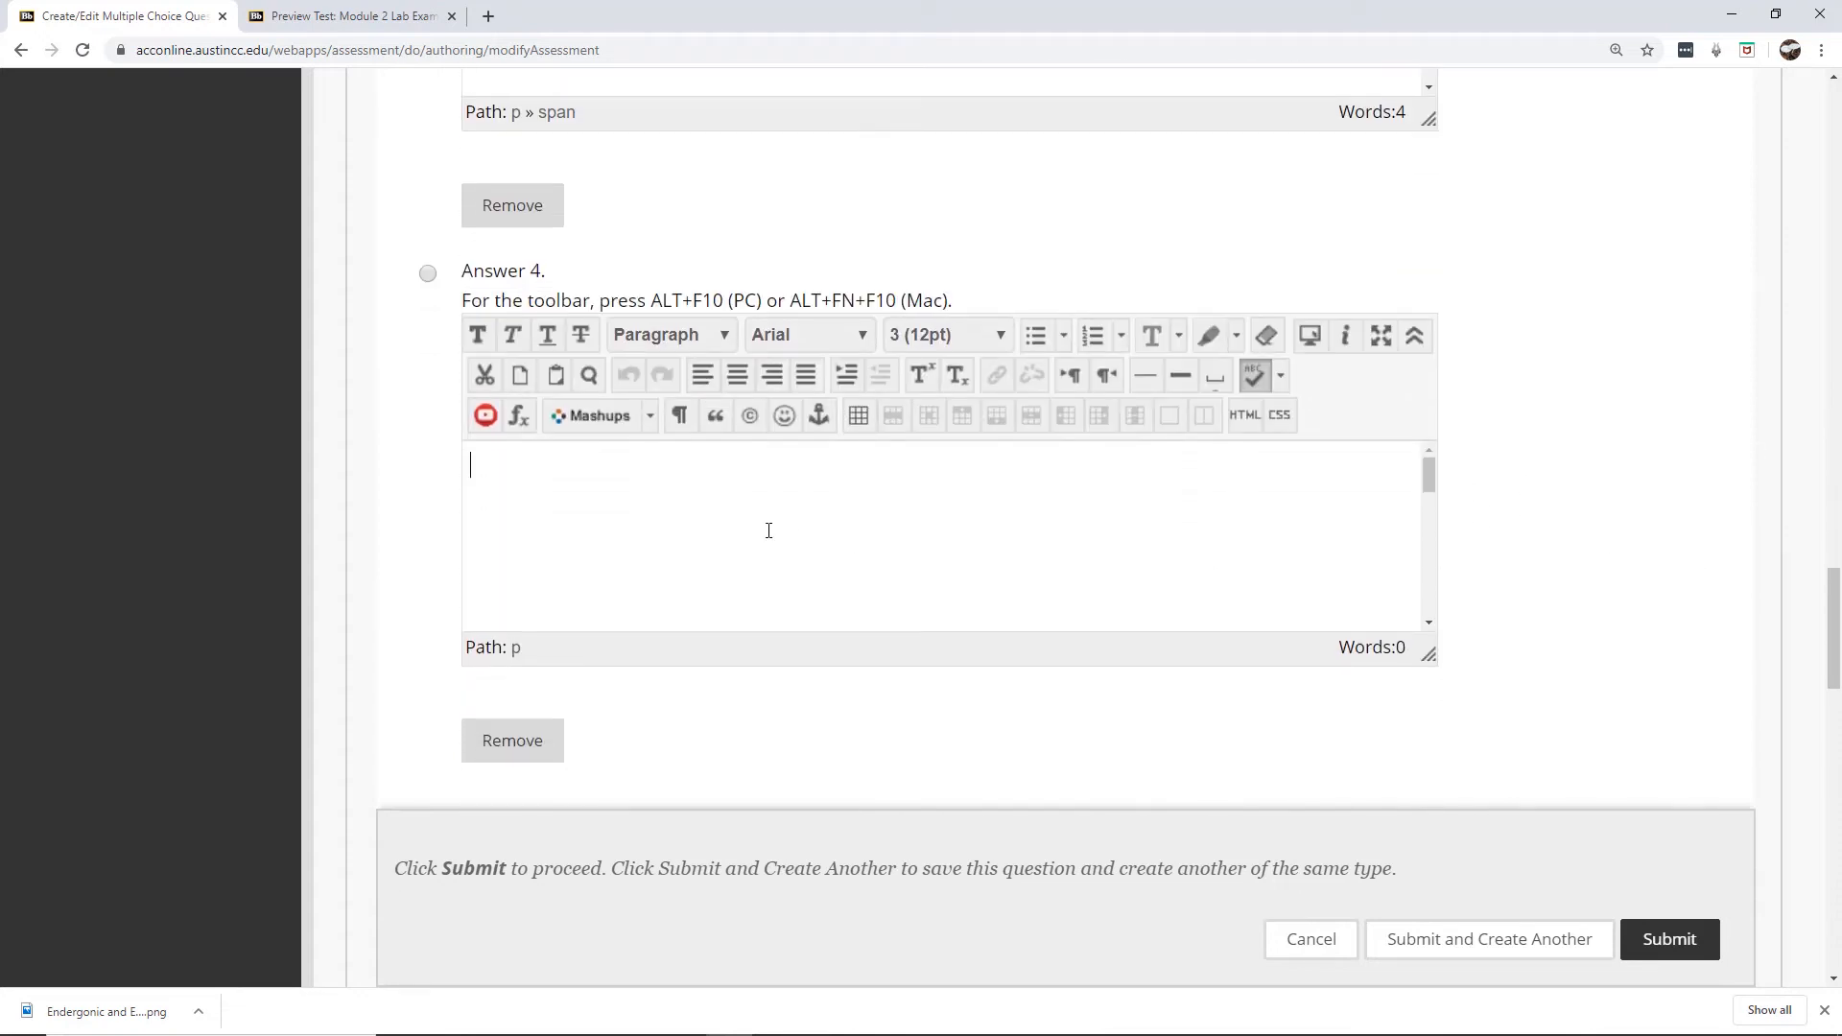
{"action": "type", "text": "Gall bladder"}
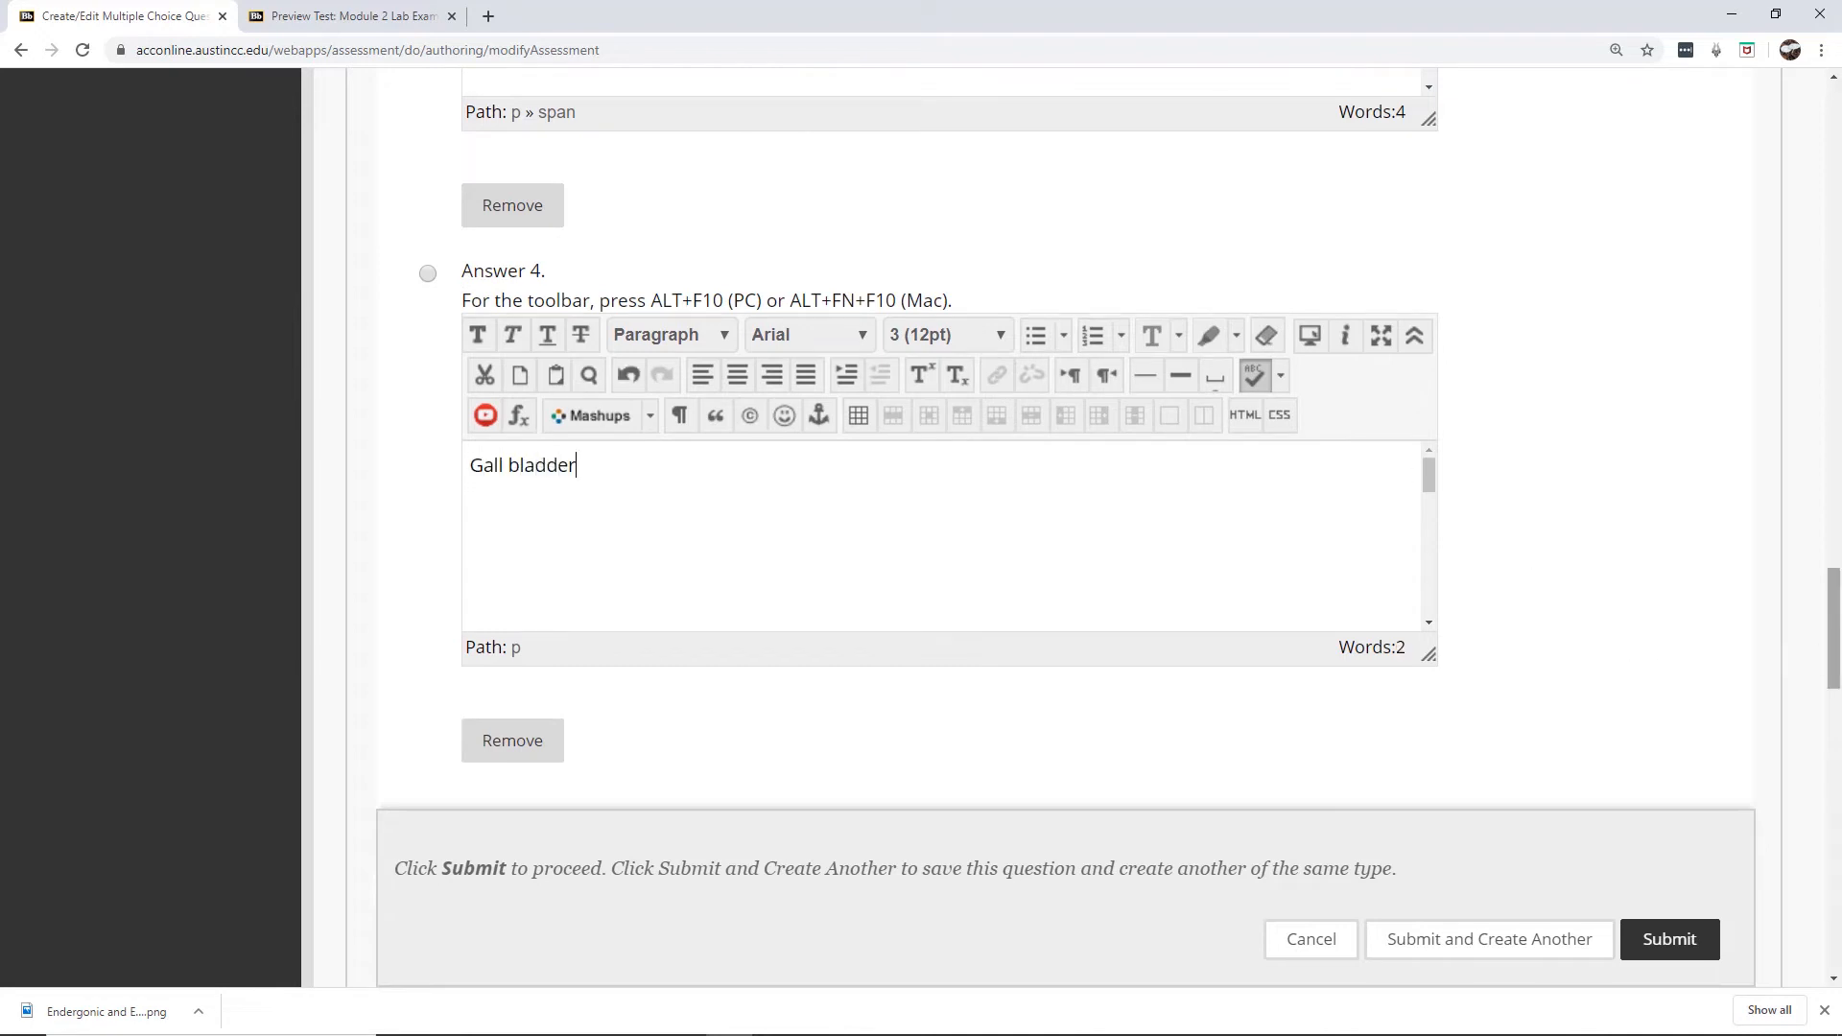
Mark Answer 2, "Pancreas", as the correct answer and submit the question to the pool.
{"action": "left_click_drag", "start_coordinate": [1832, 652], "coordinate": [1828, 509]}
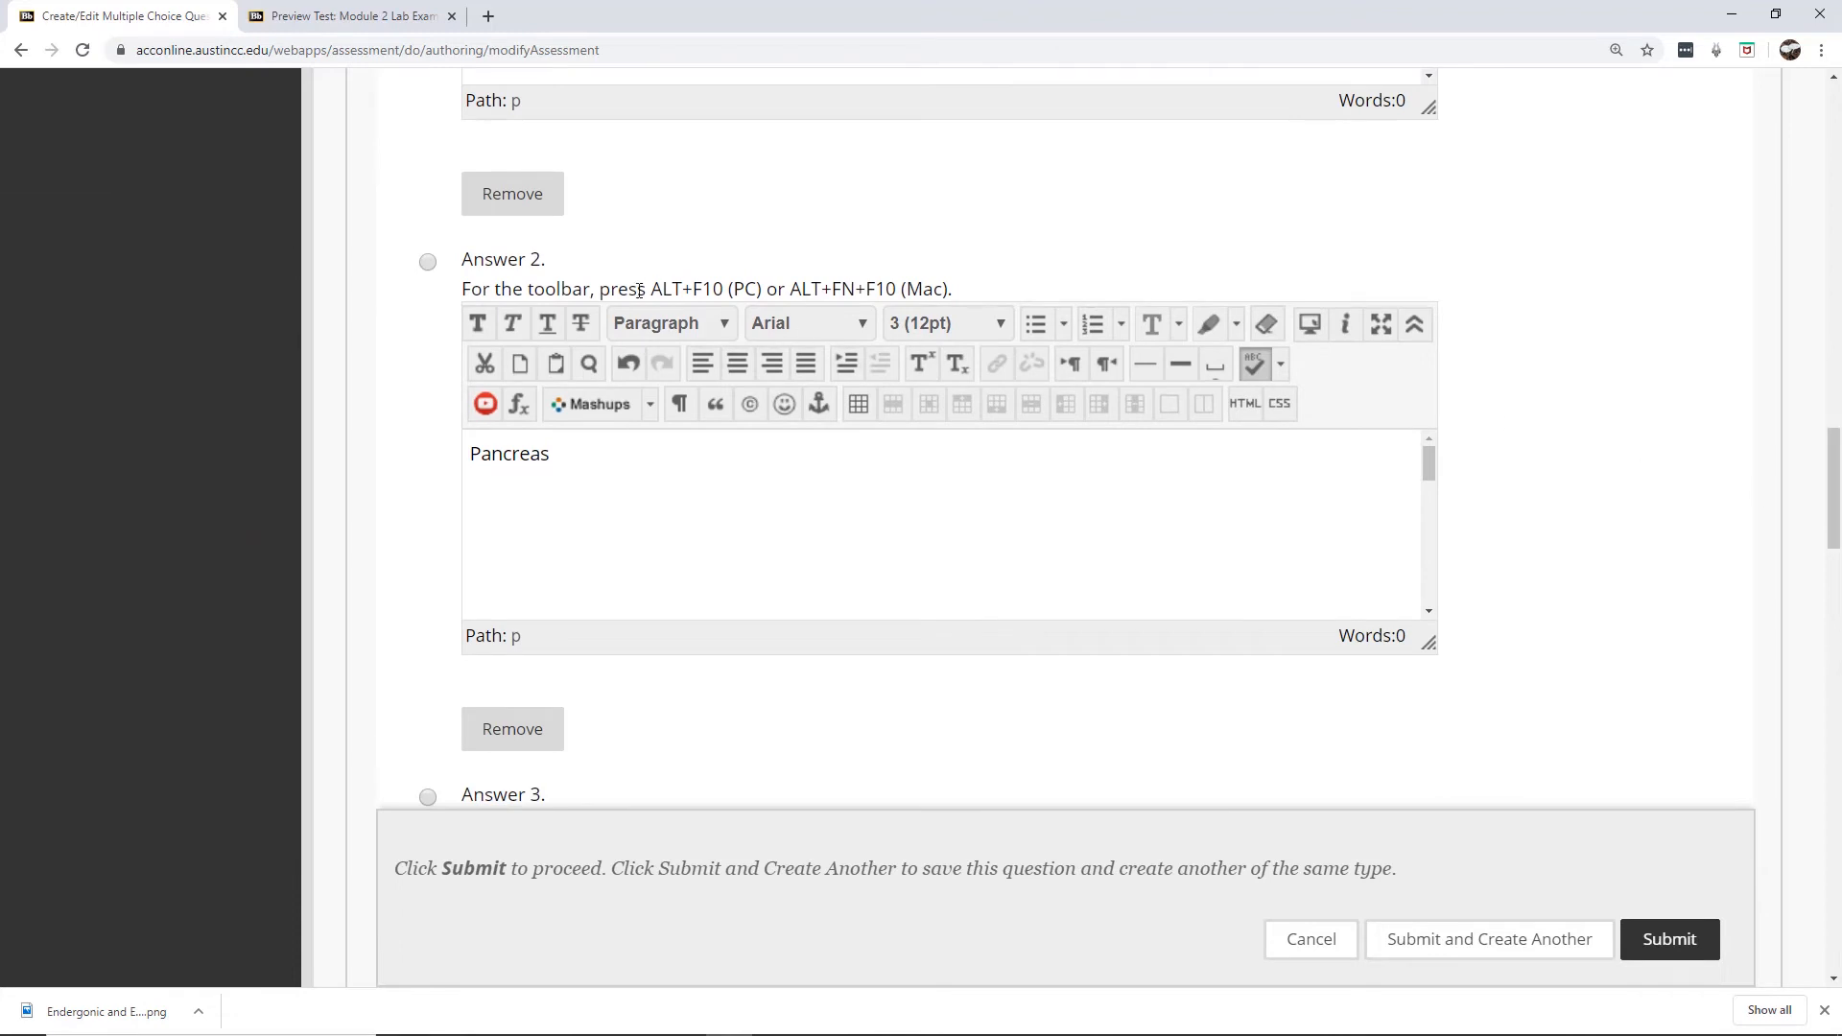
{"action": "left_click", "coordinate": [428, 268]}
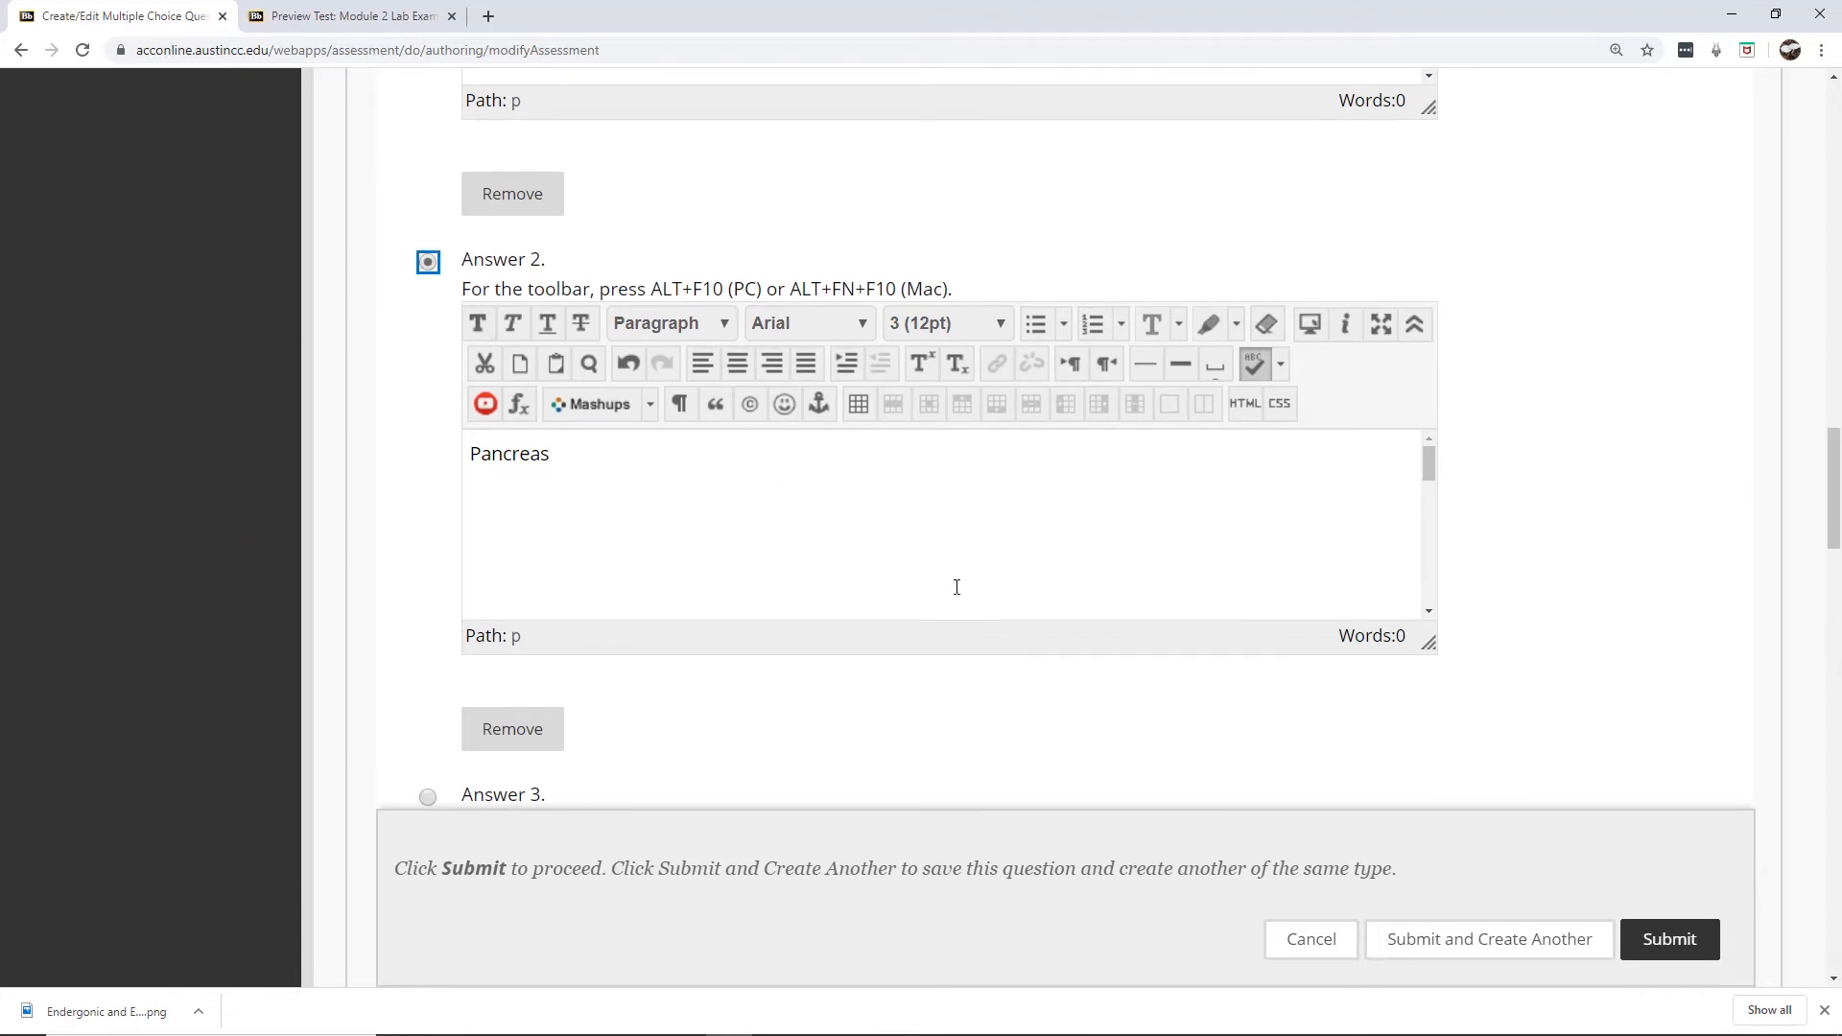
{"action": "left_click", "coordinate": [1674, 940]}
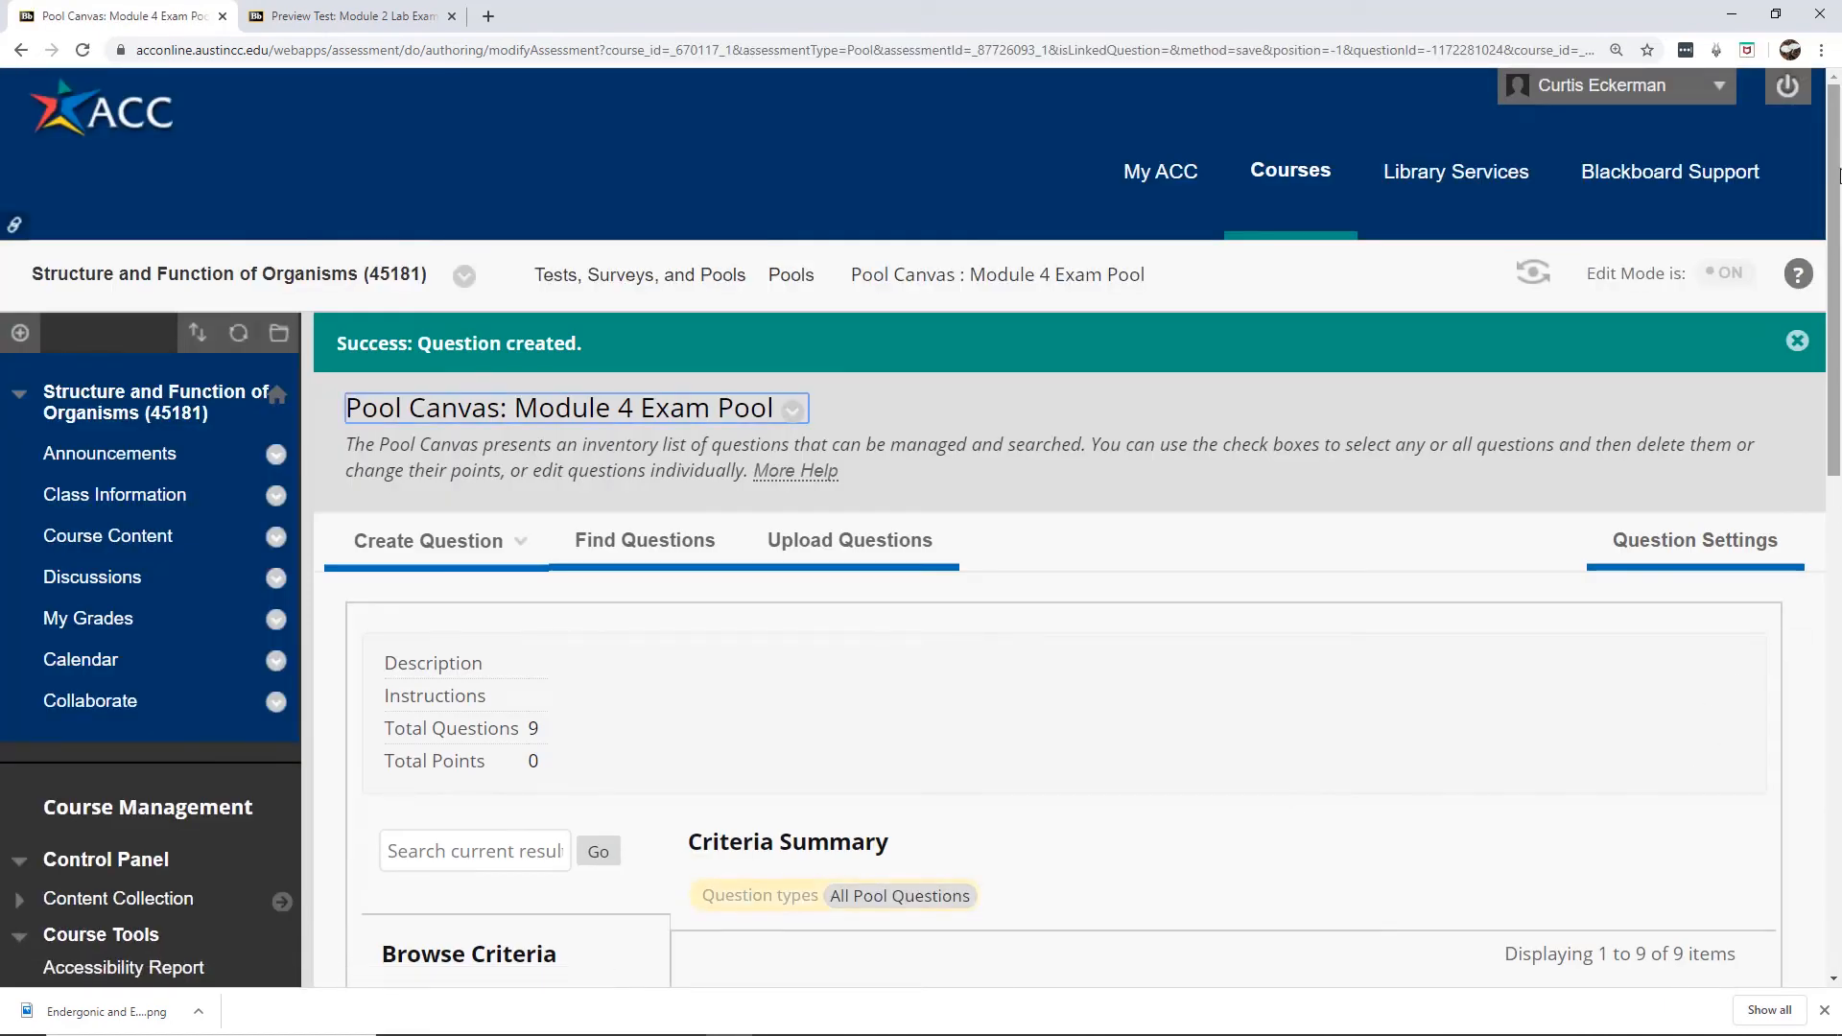
Review the details of the new letter A question in the pool list, including its image and answers, and close them.
{"action": "left_click_drag", "start_coordinate": [1839, 175], "coordinate": [1839, 575]}
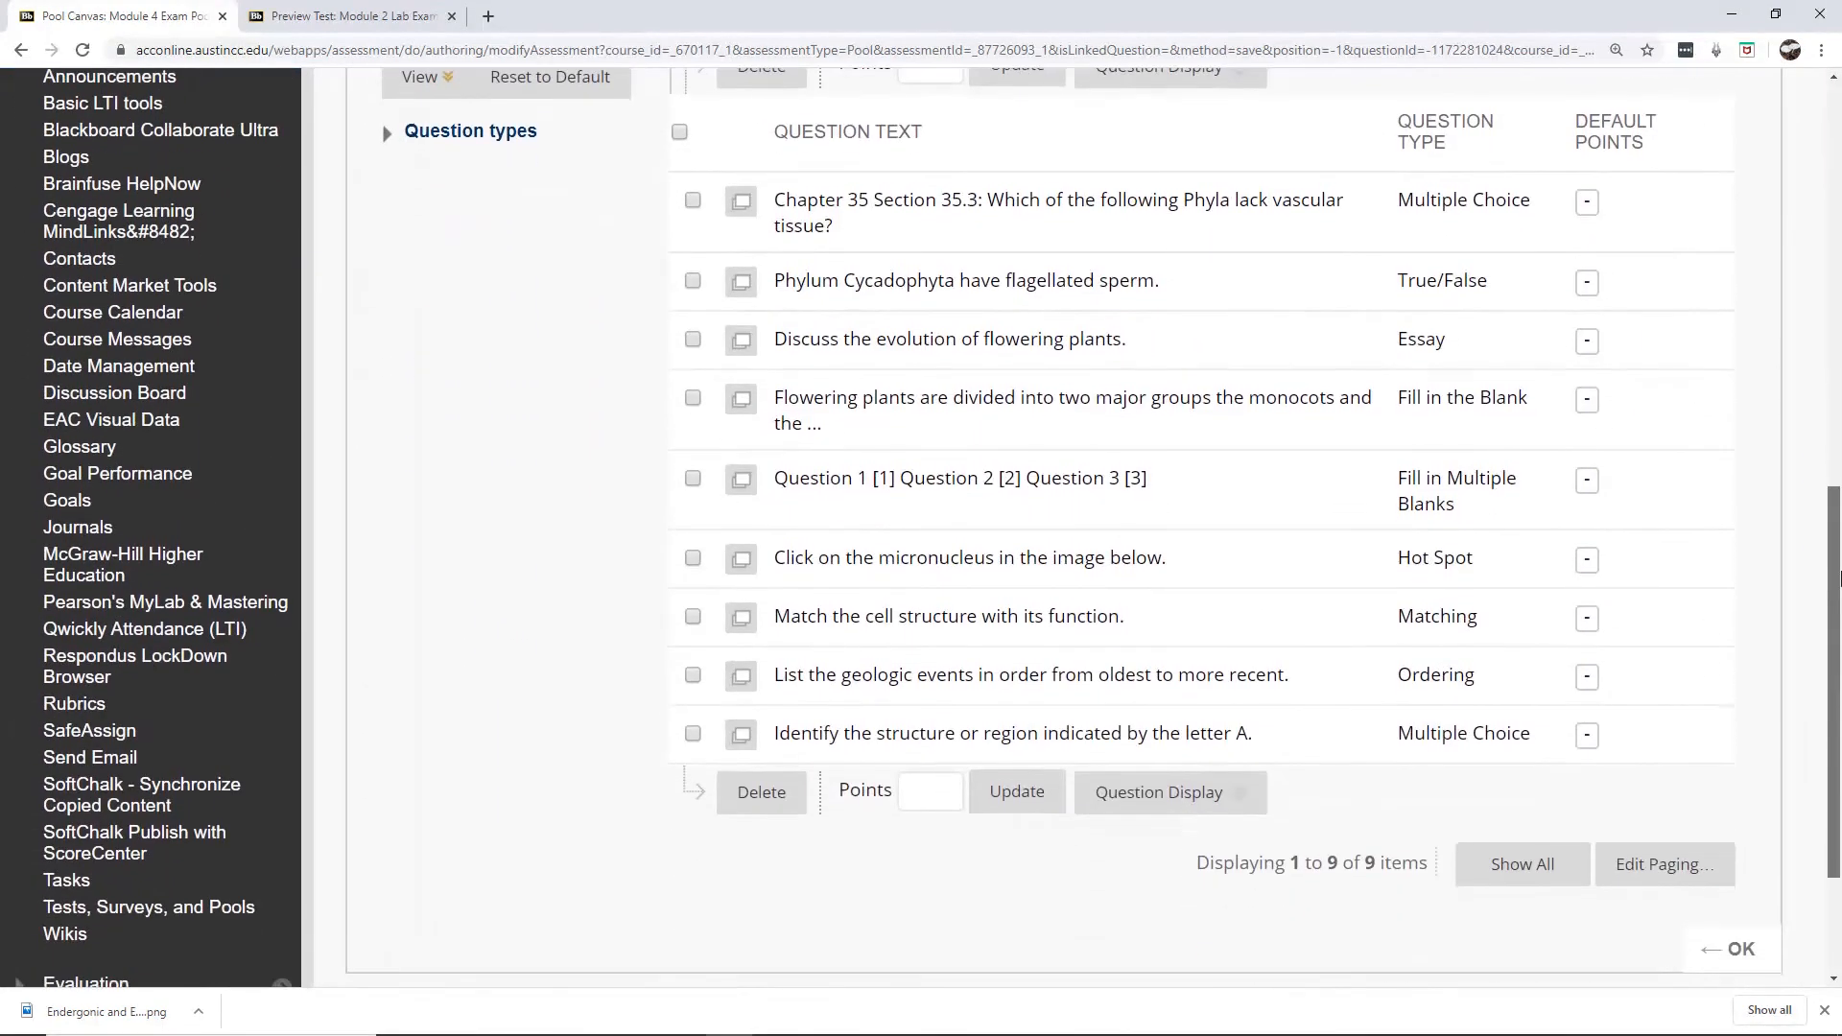
{"action": "left_click", "coordinate": [741, 739]}
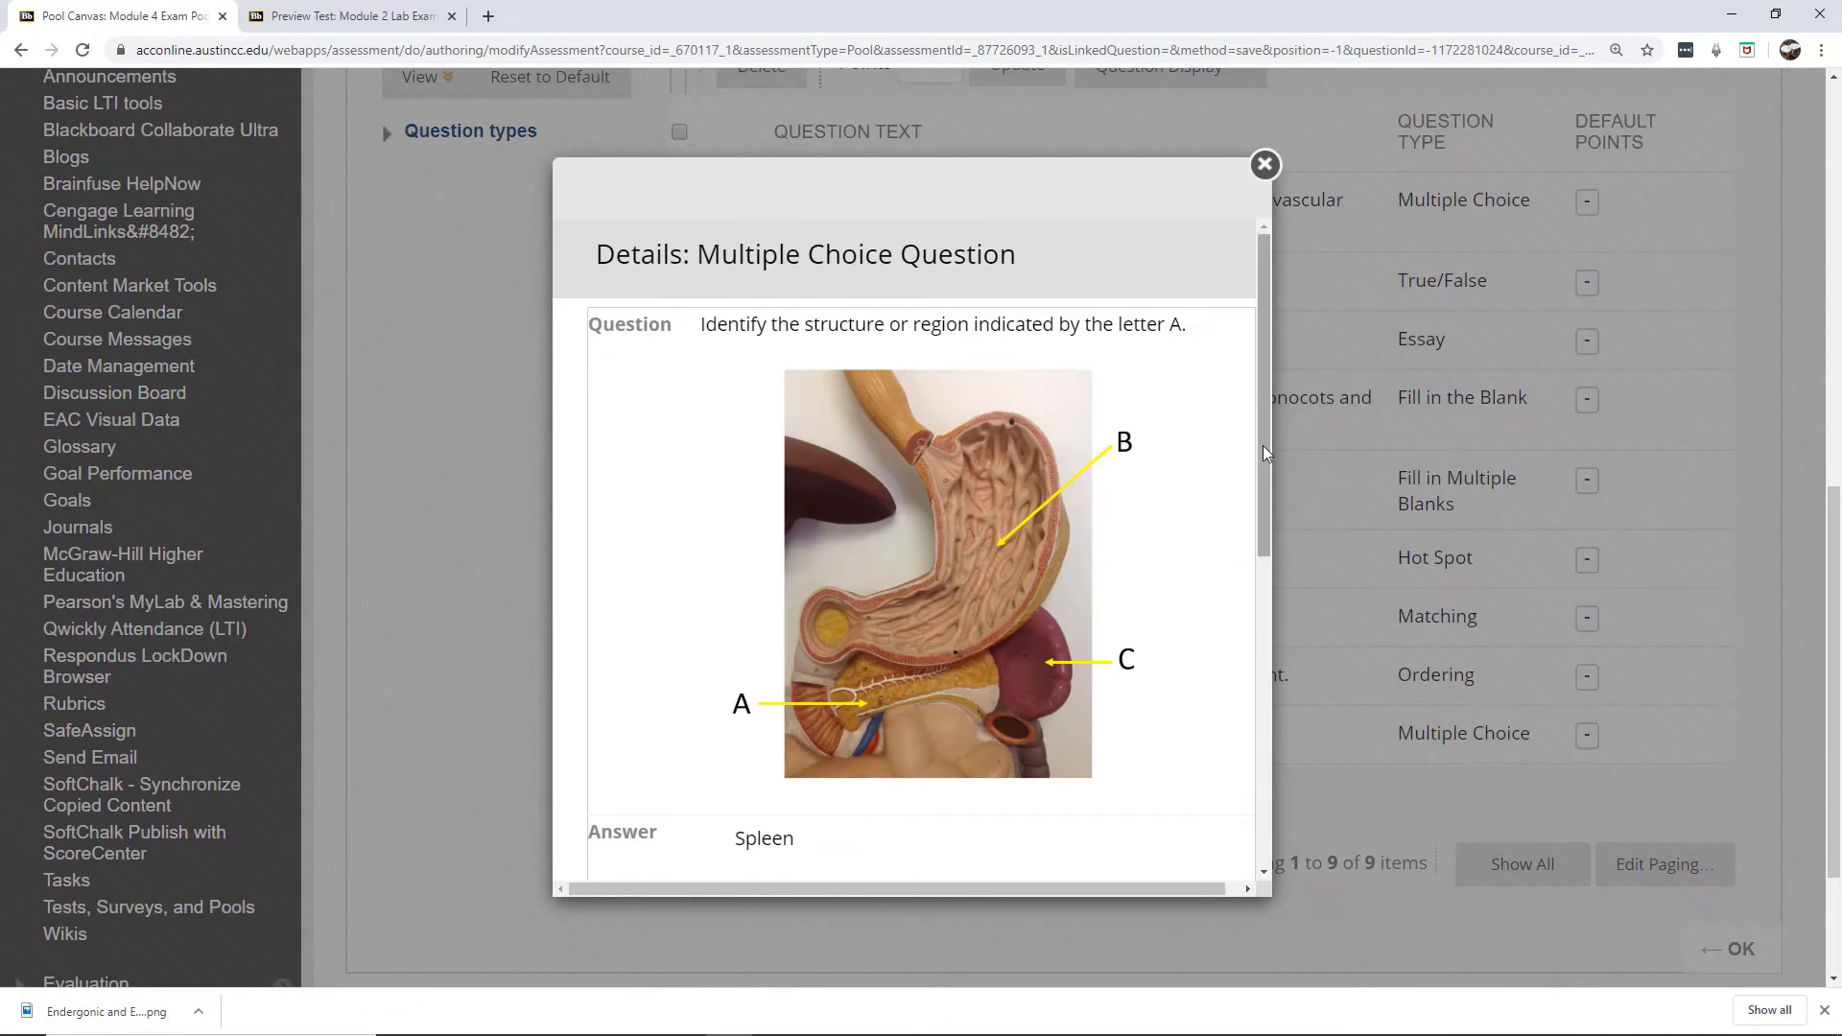
{"action": "mouse_move", "coordinate": [1263, 445]}
{"action": "left_mouse_down"}
{"action": "mouse_move", "coordinate": [1258, 630]}
{"action": "mouse_move", "coordinate": [1267, 458]}
{"action": "left_mouse_up"}
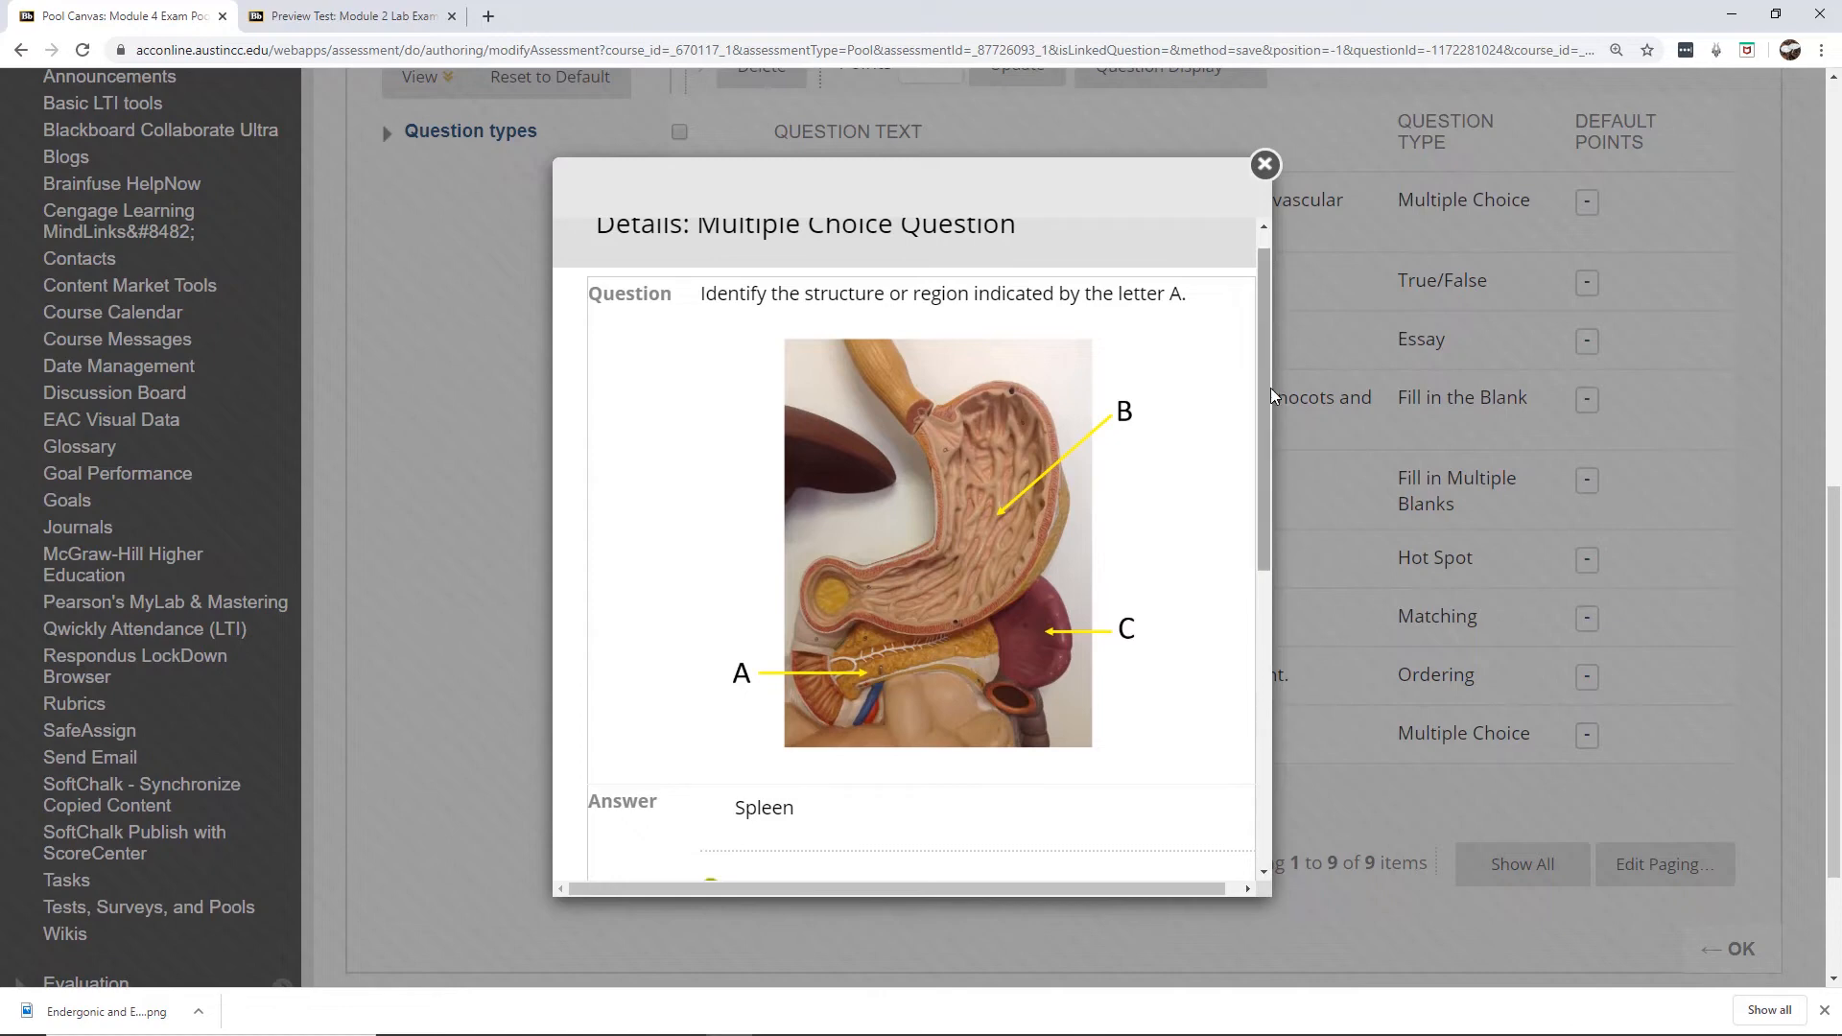
{"action": "left_click_drag", "start_coordinate": [1258, 380], "coordinate": [1264, 363]}
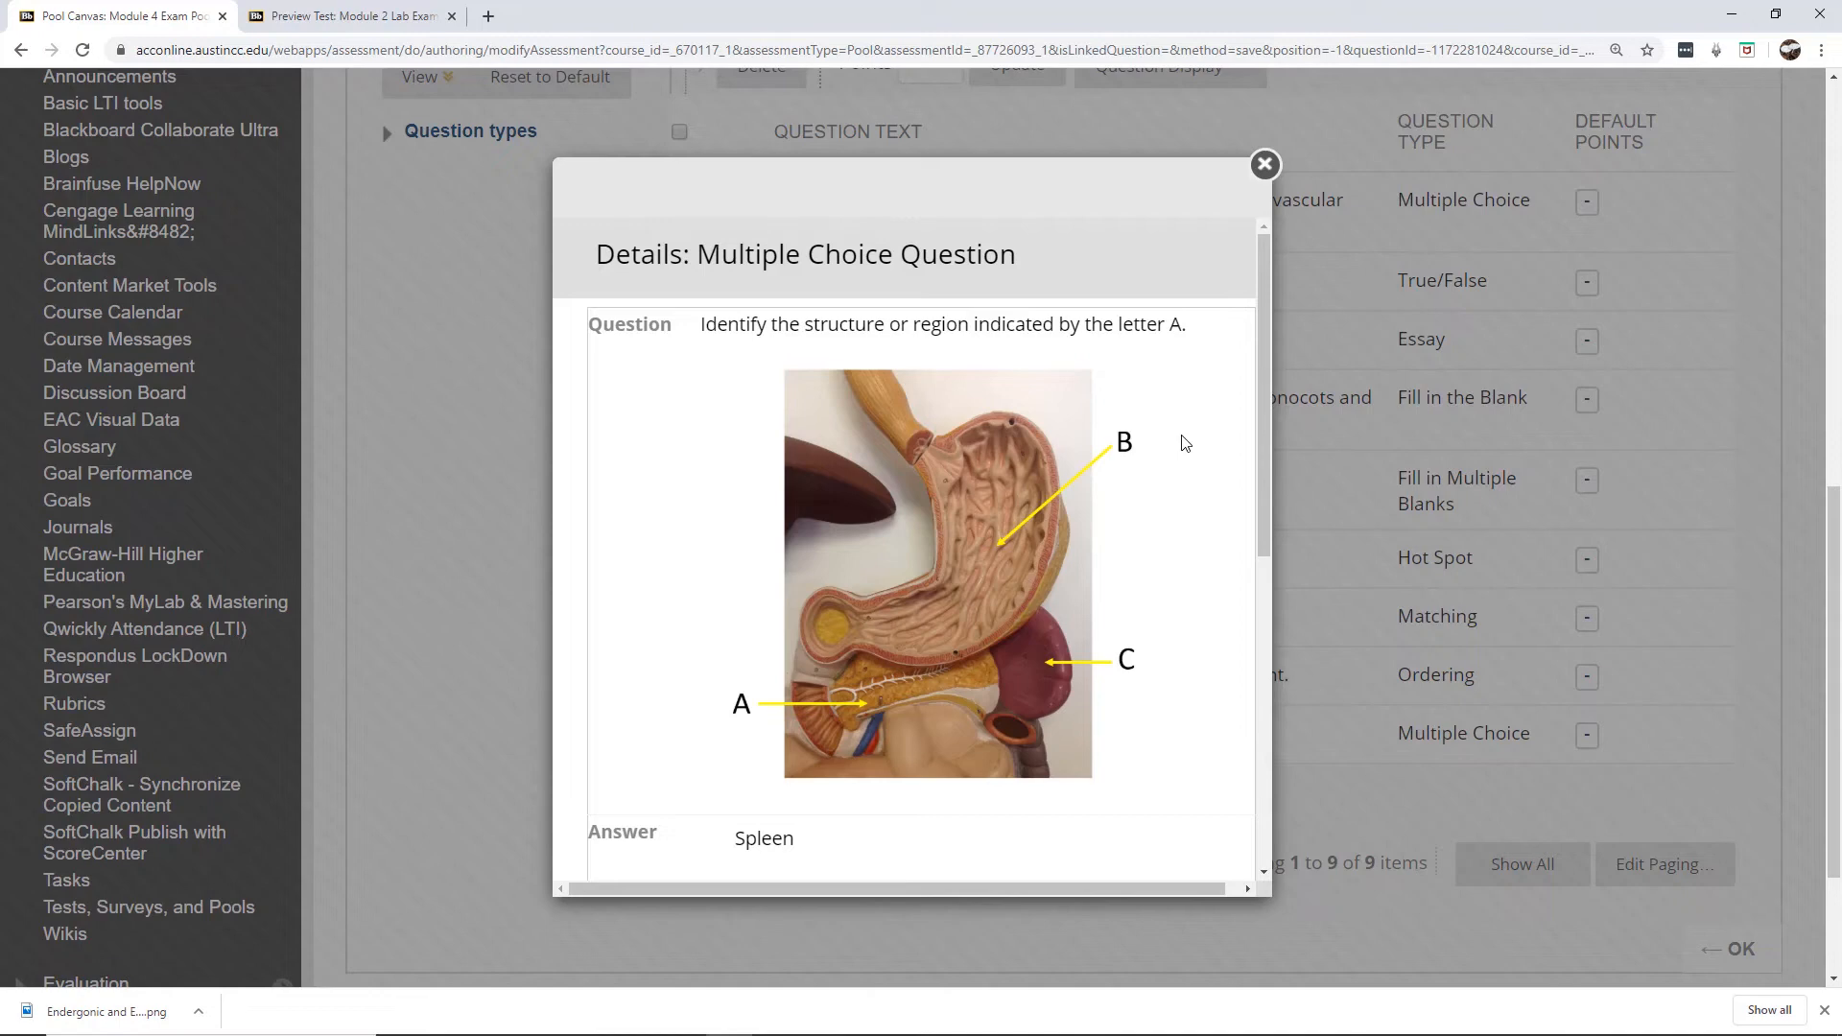
{"action": "left_click", "coordinate": [1265, 167]}
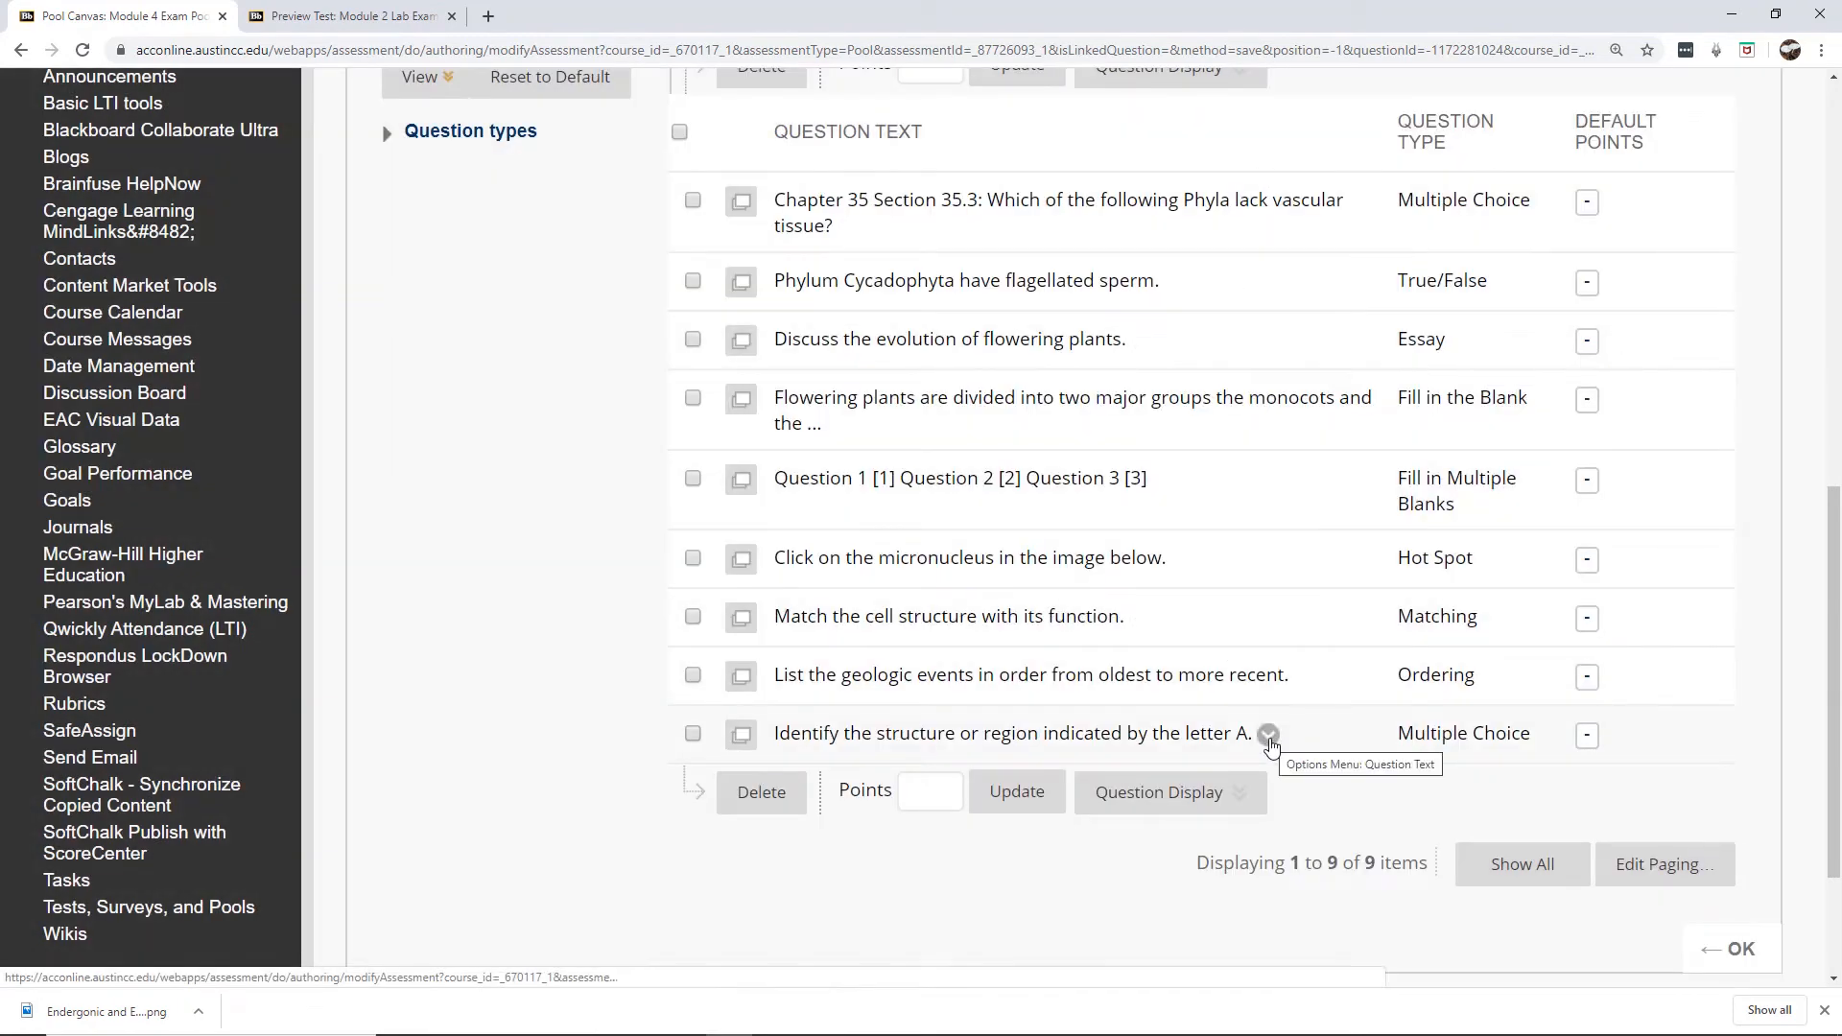
Copy the letter A question, remove "Copy of" from the copy's text and change the letter it asks about to B.
{"action": "left_click", "coordinate": [1269, 736]}
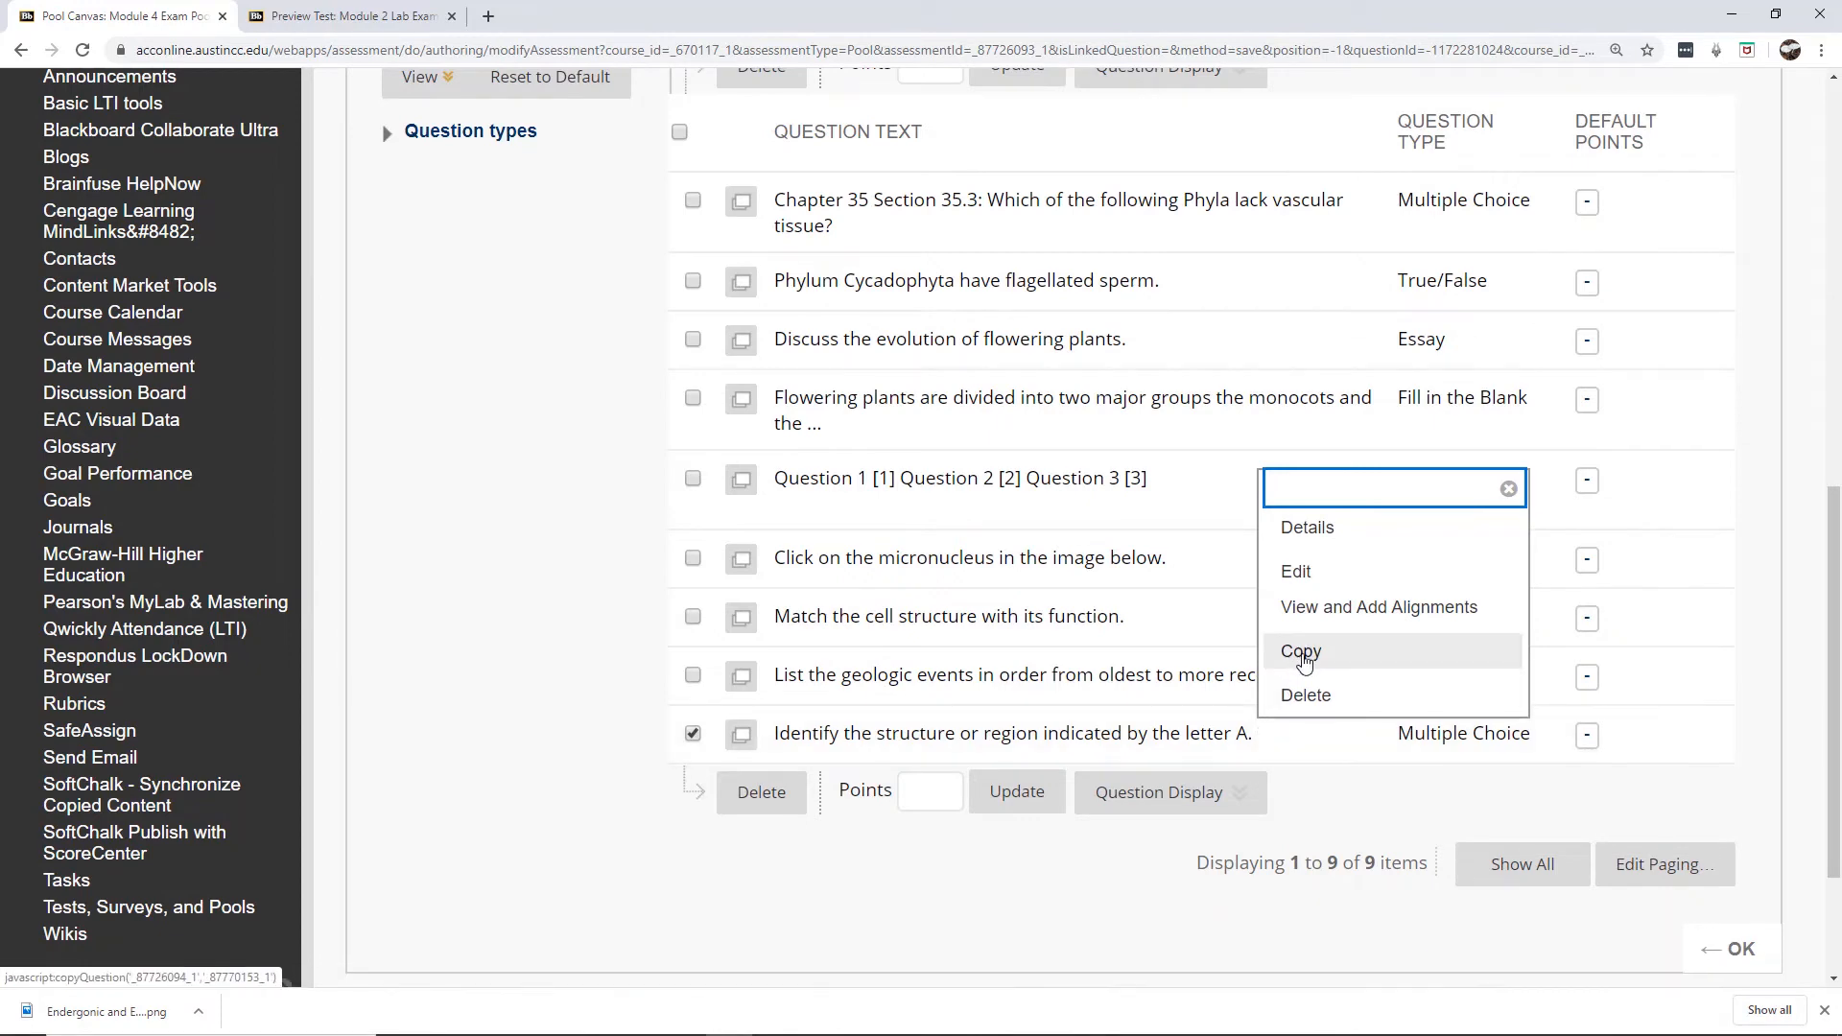
{"action": "left_click", "coordinate": [1305, 656]}
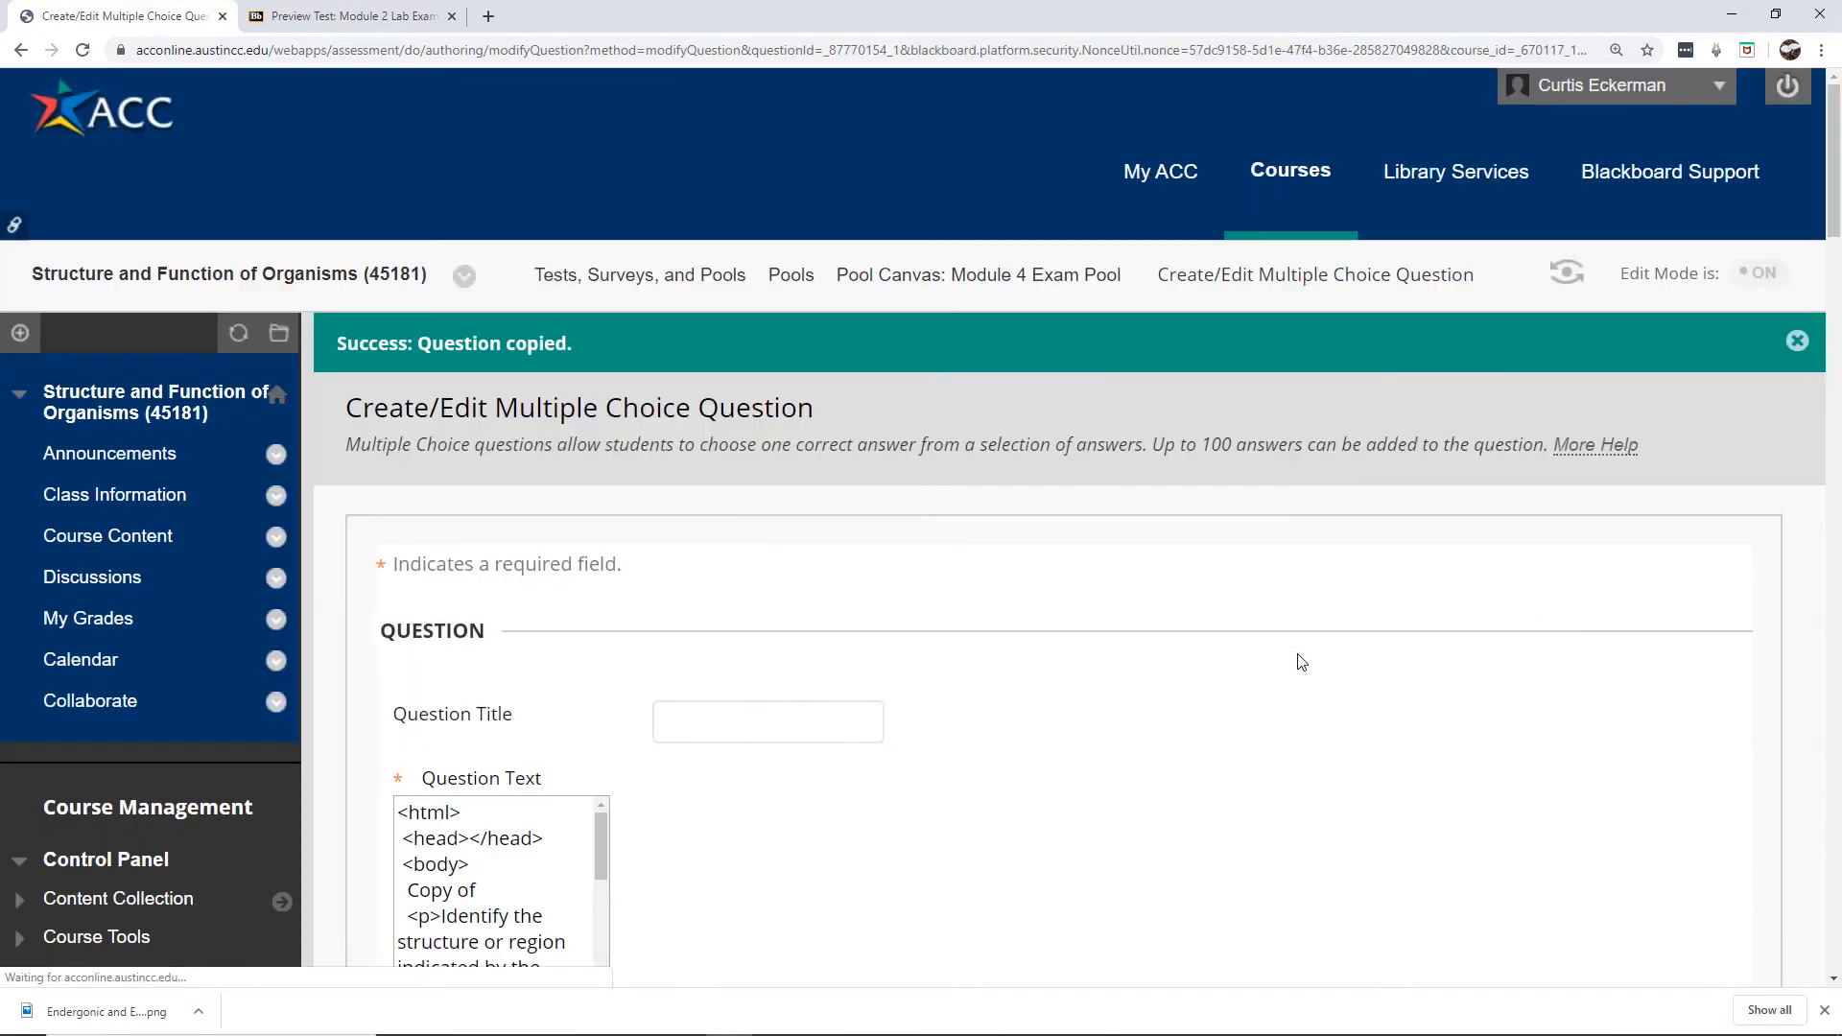
{"action": "scroll", "coordinate": [527, 402], "scroll_direction": "down", "scroll_amount": 5}
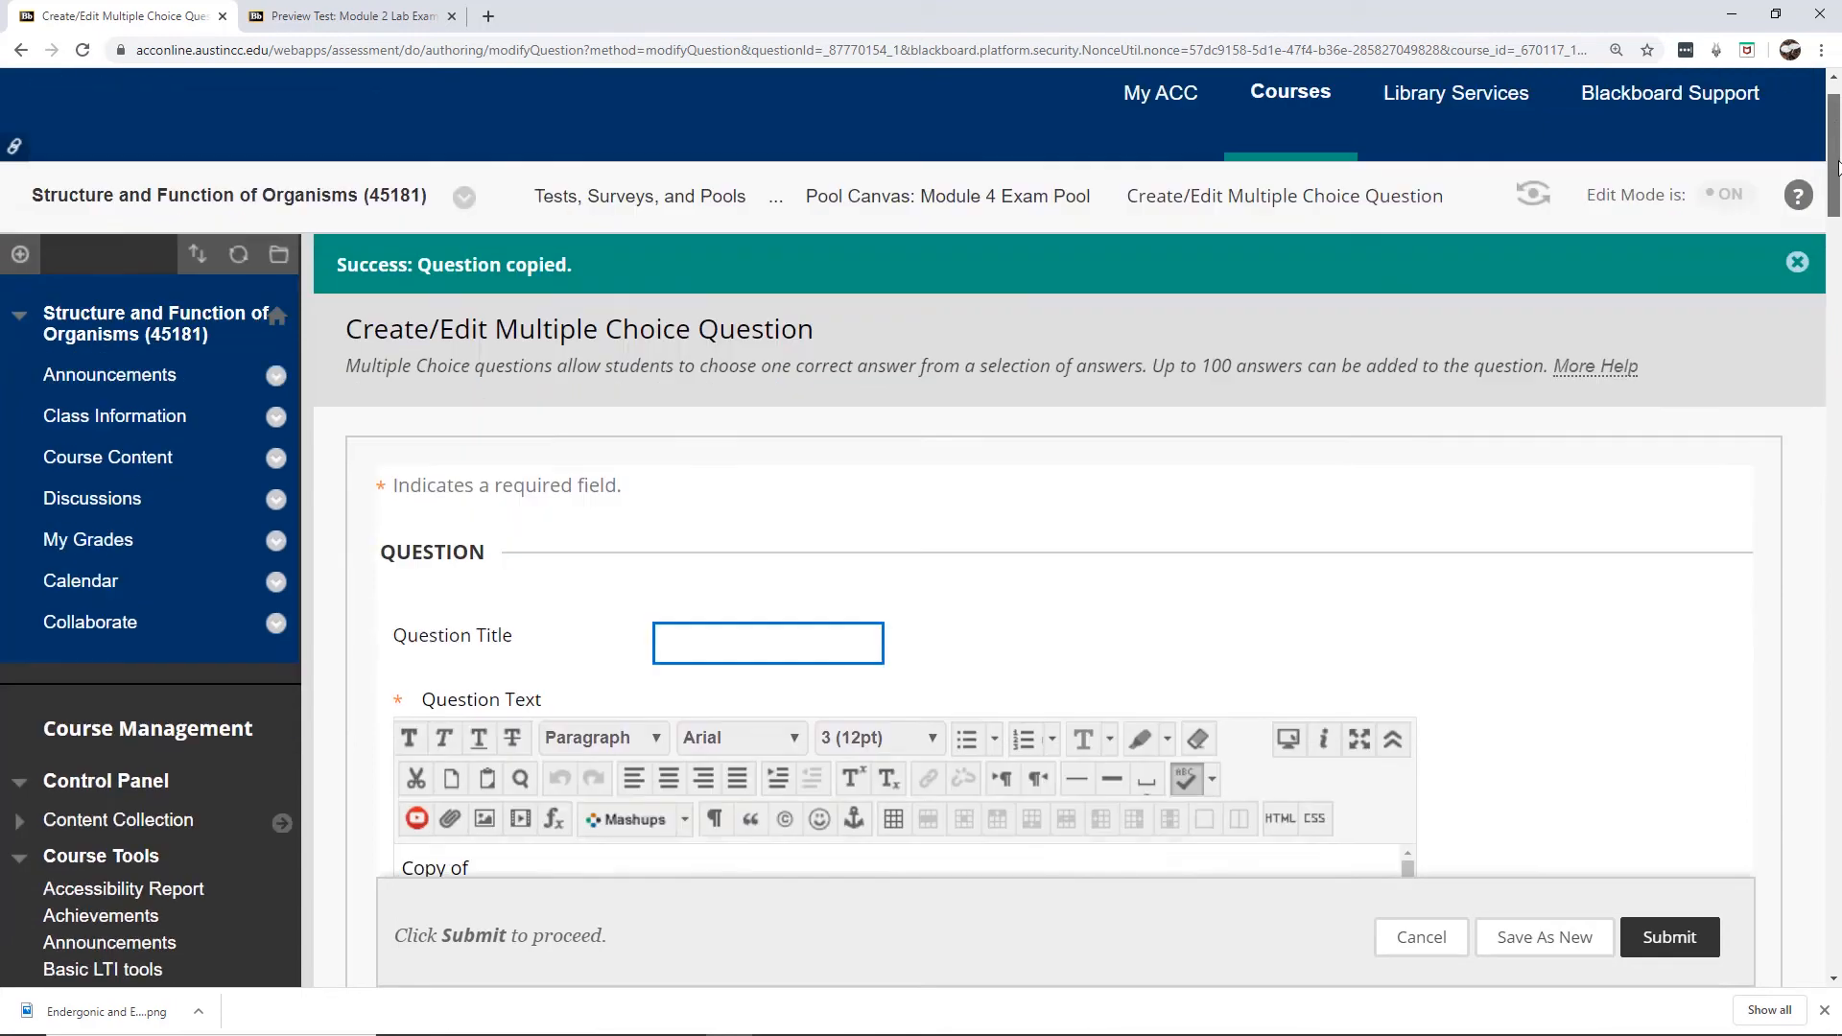
{"action": "left_click_drag", "start_coordinate": [471, 430], "coordinate": [369, 446]}
{"action": "key", "text": "Delete"}
{"action": "key", "text": "Delete"}
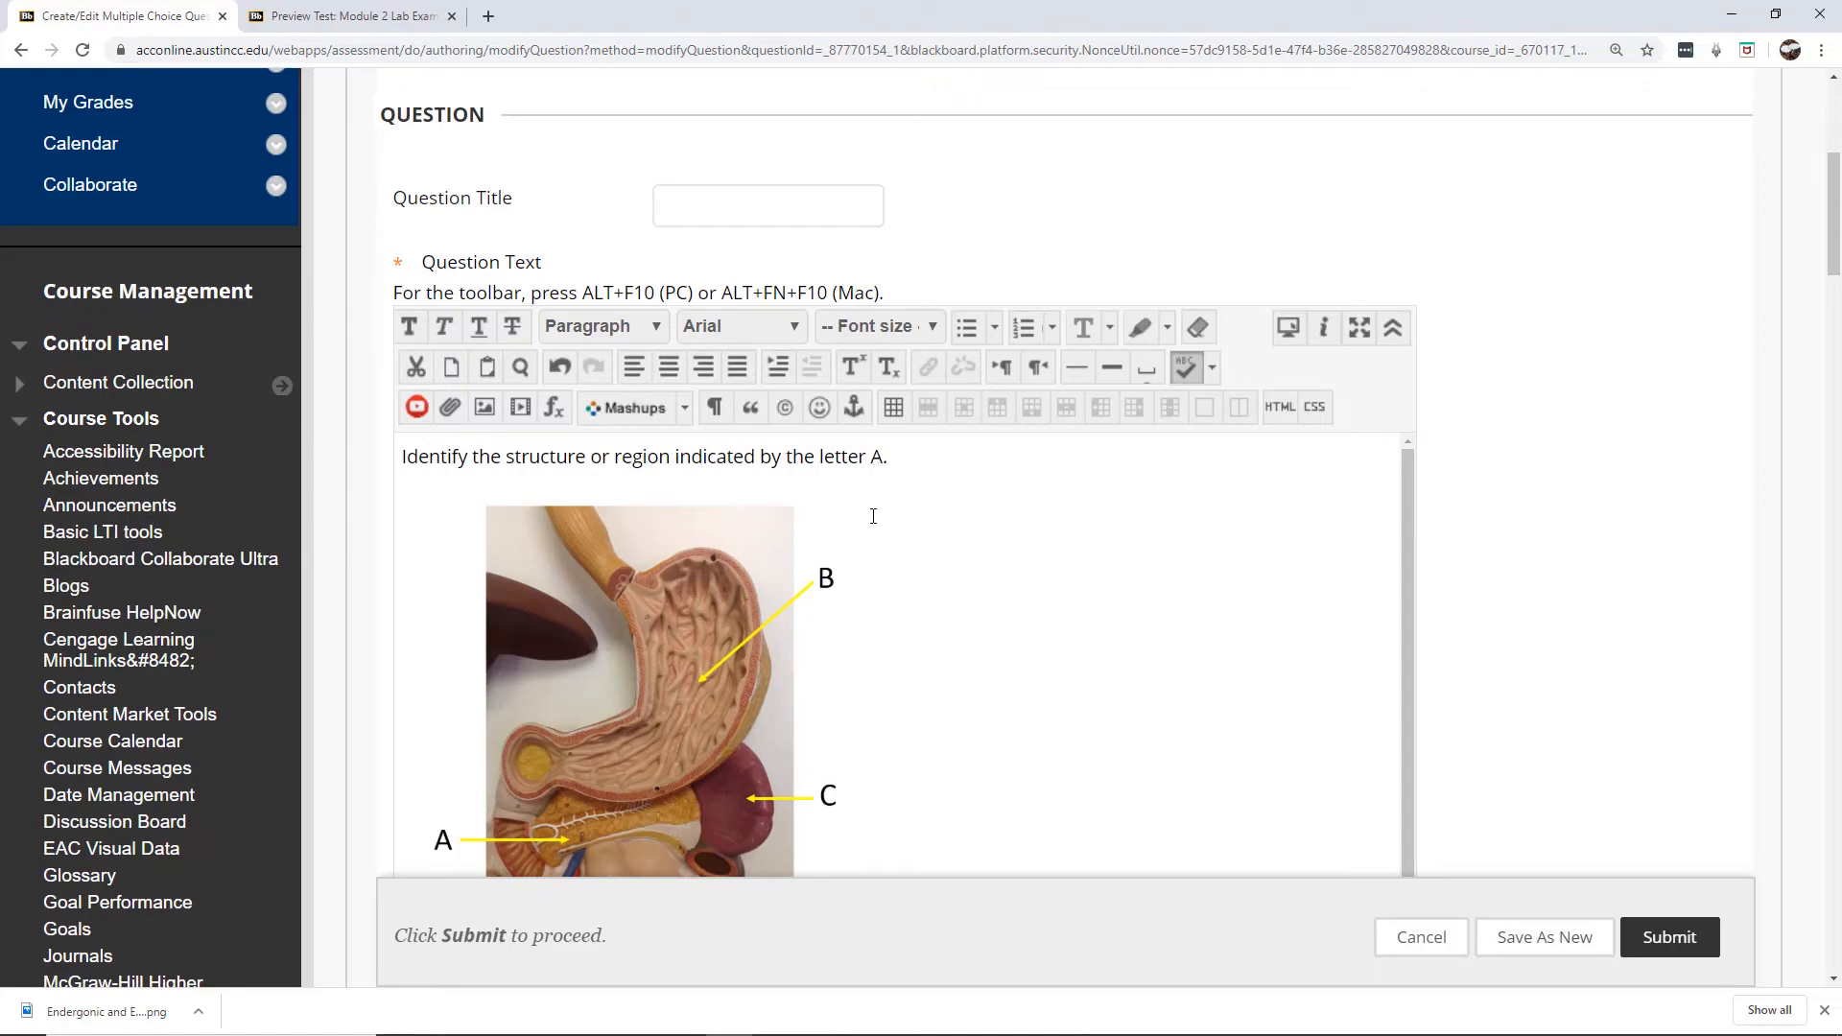
{"action": "type", "text": "B"}
Mark Answer 3, "Ruggae of the stomach", as the correct answer and submit the letter B question.
{"action": "left_click_drag", "start_coordinate": [1832, 243], "coordinate": [1810, 568]}
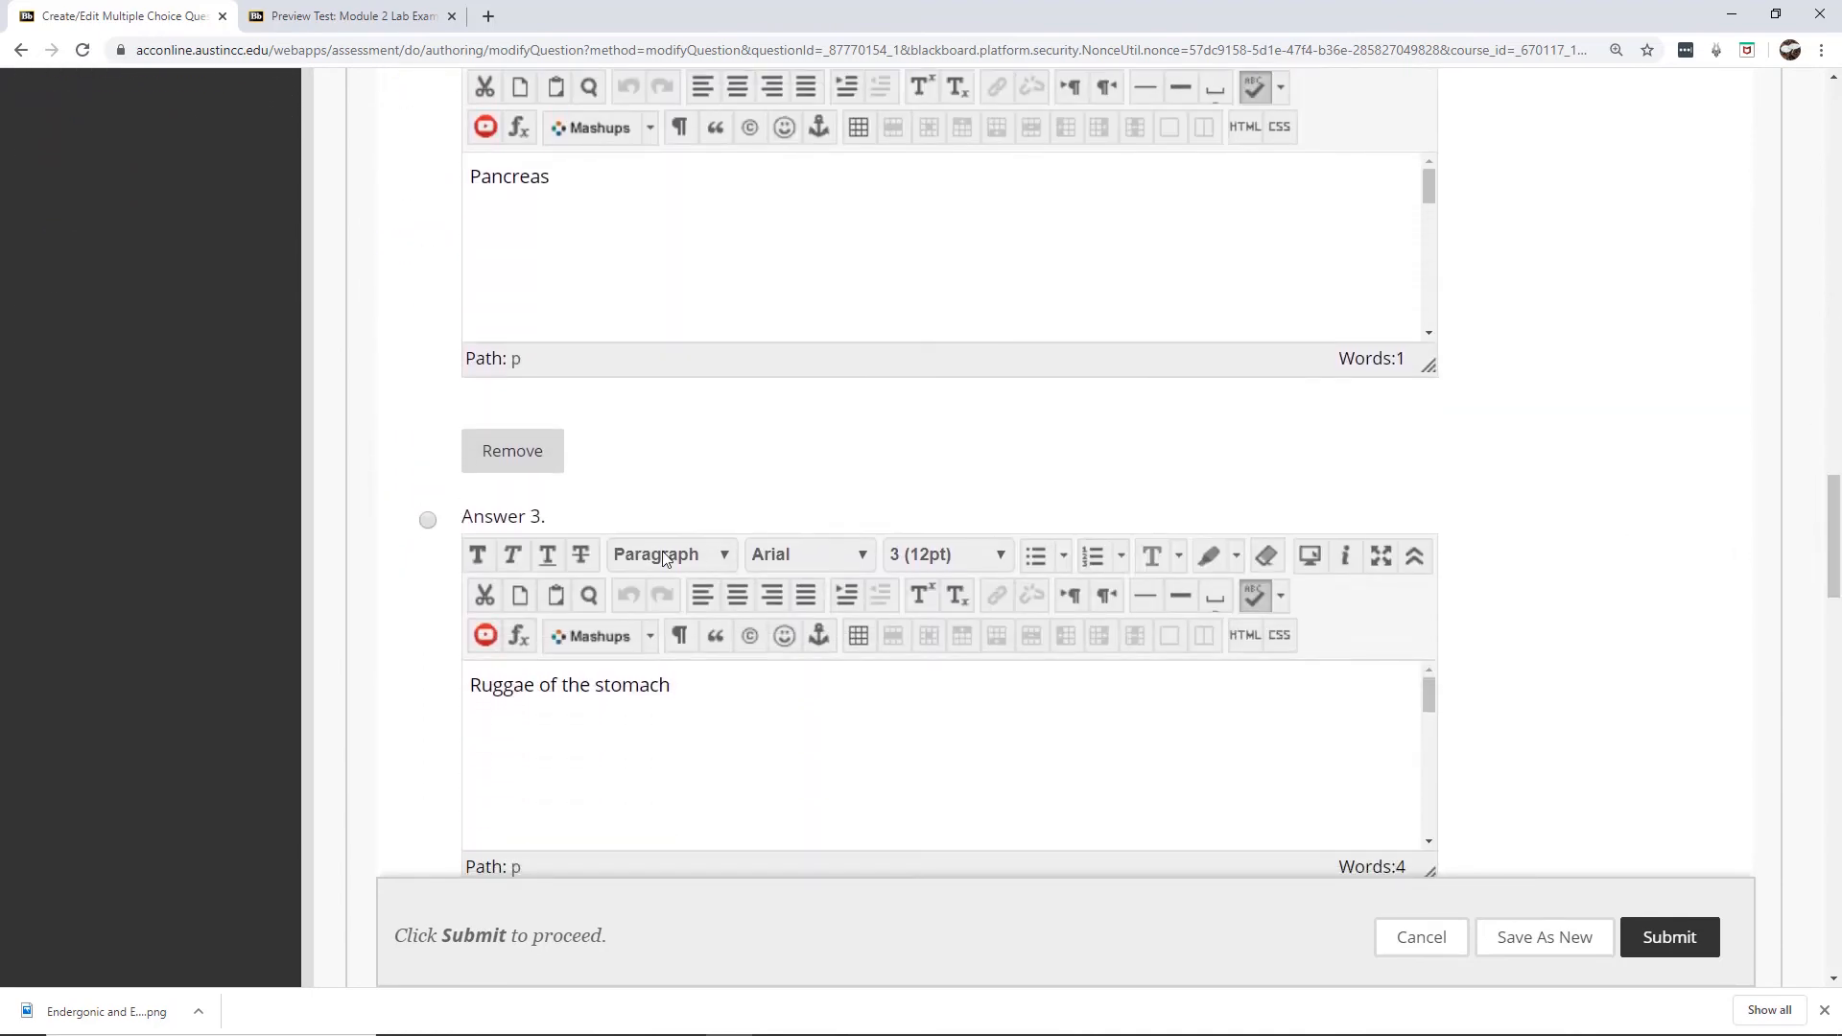
{"action": "left_click", "coordinate": [427, 520]}
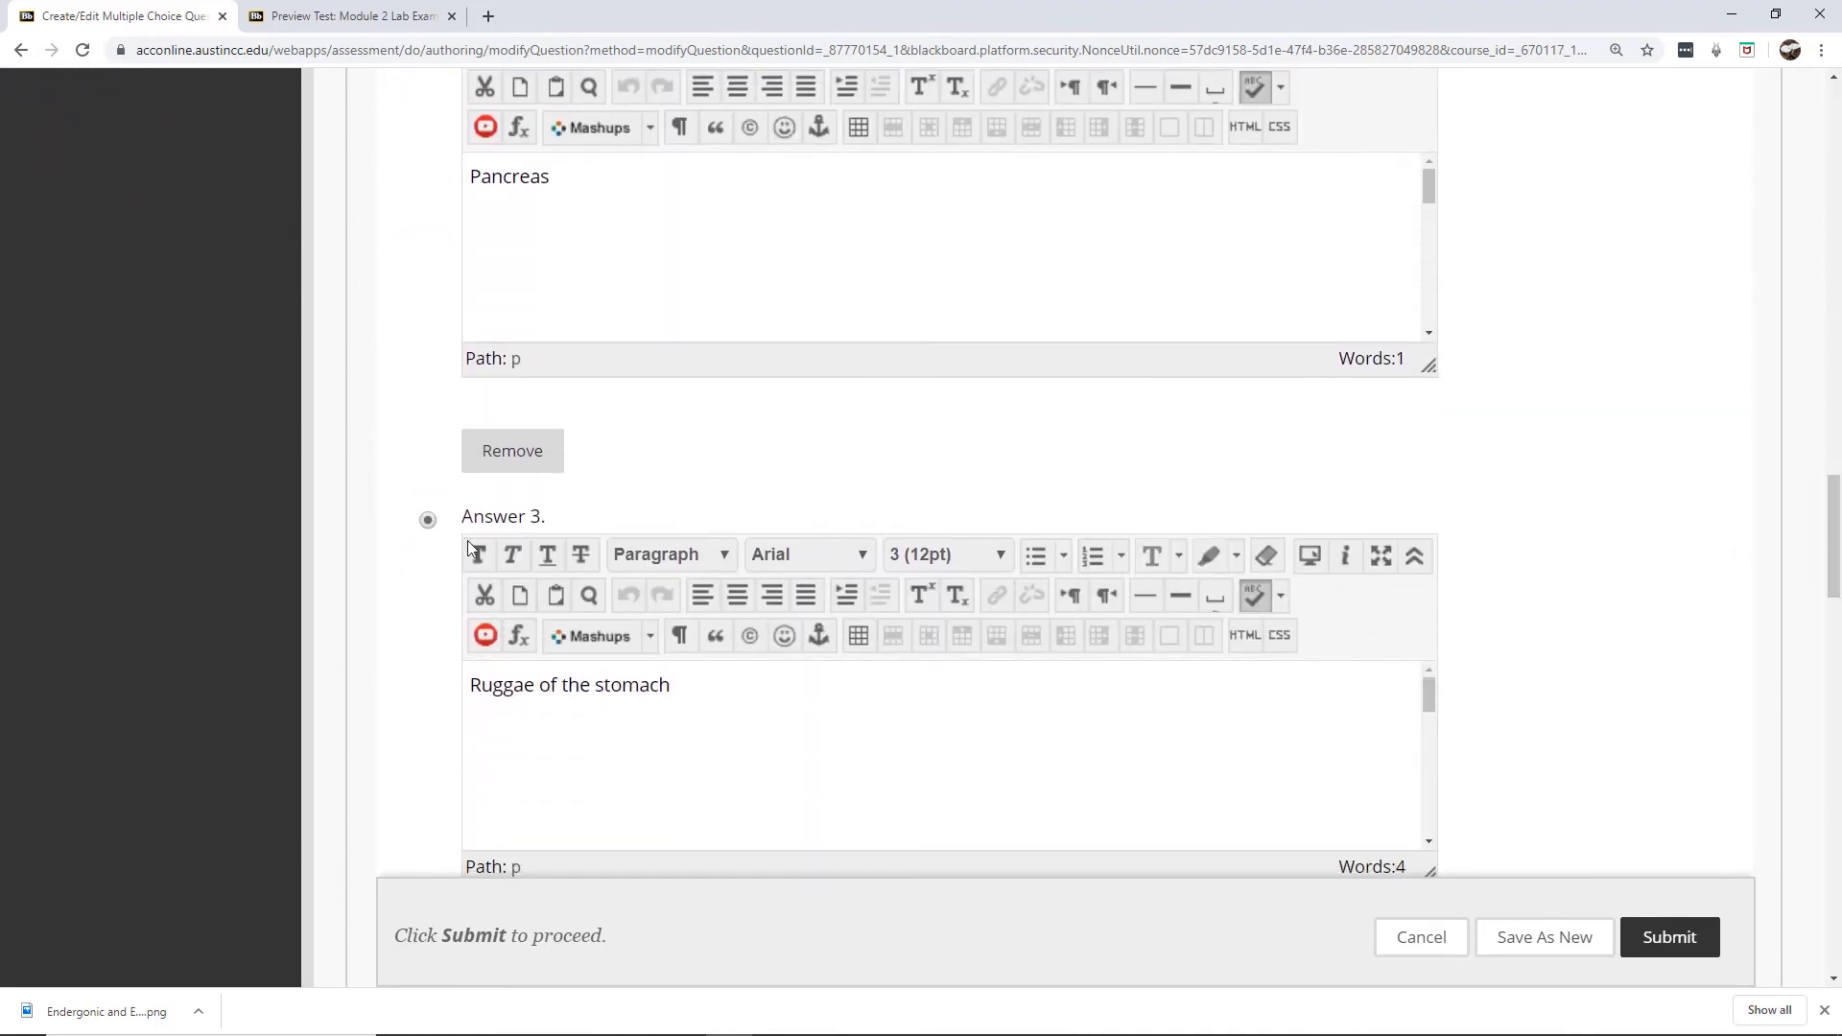
{"action": "left_click", "coordinate": [1667, 938]}
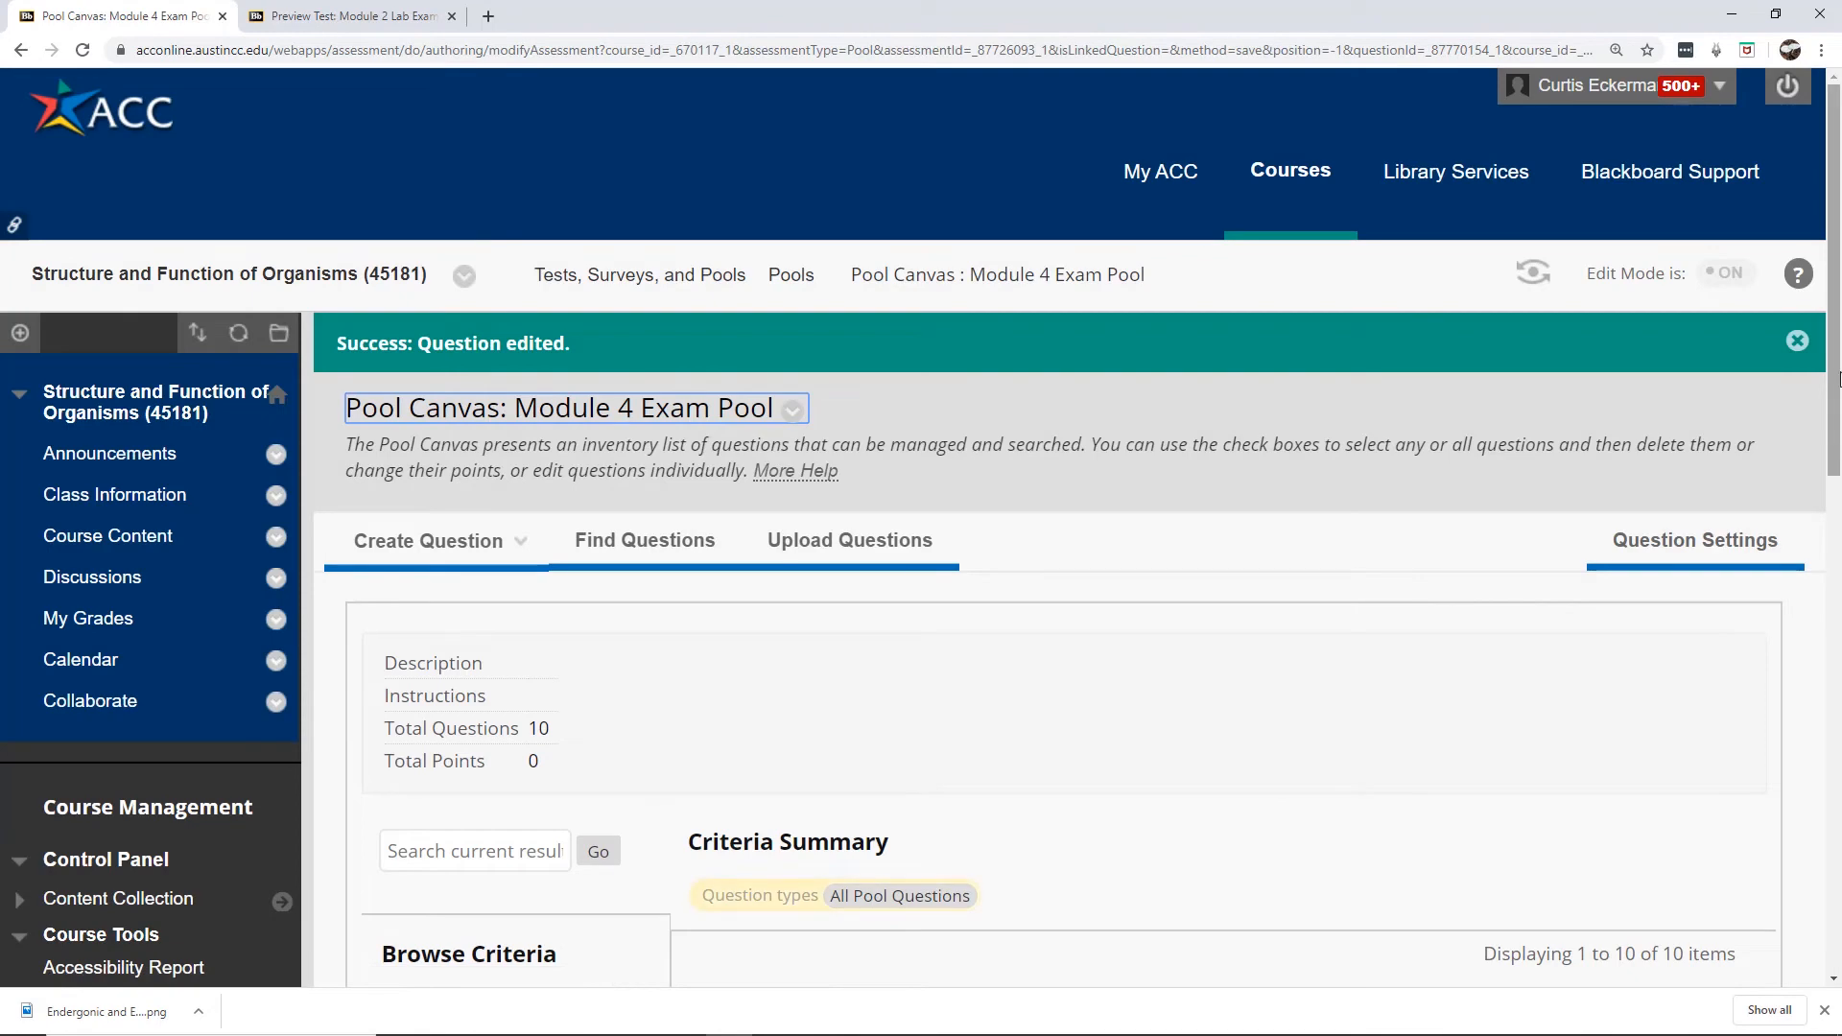
Copy the letter B question and change the letter asked about in the copy's text to C.
{"action": "scroll", "coordinate": [1834, 381], "scroll_direction": "down", "scroll_amount": 10}
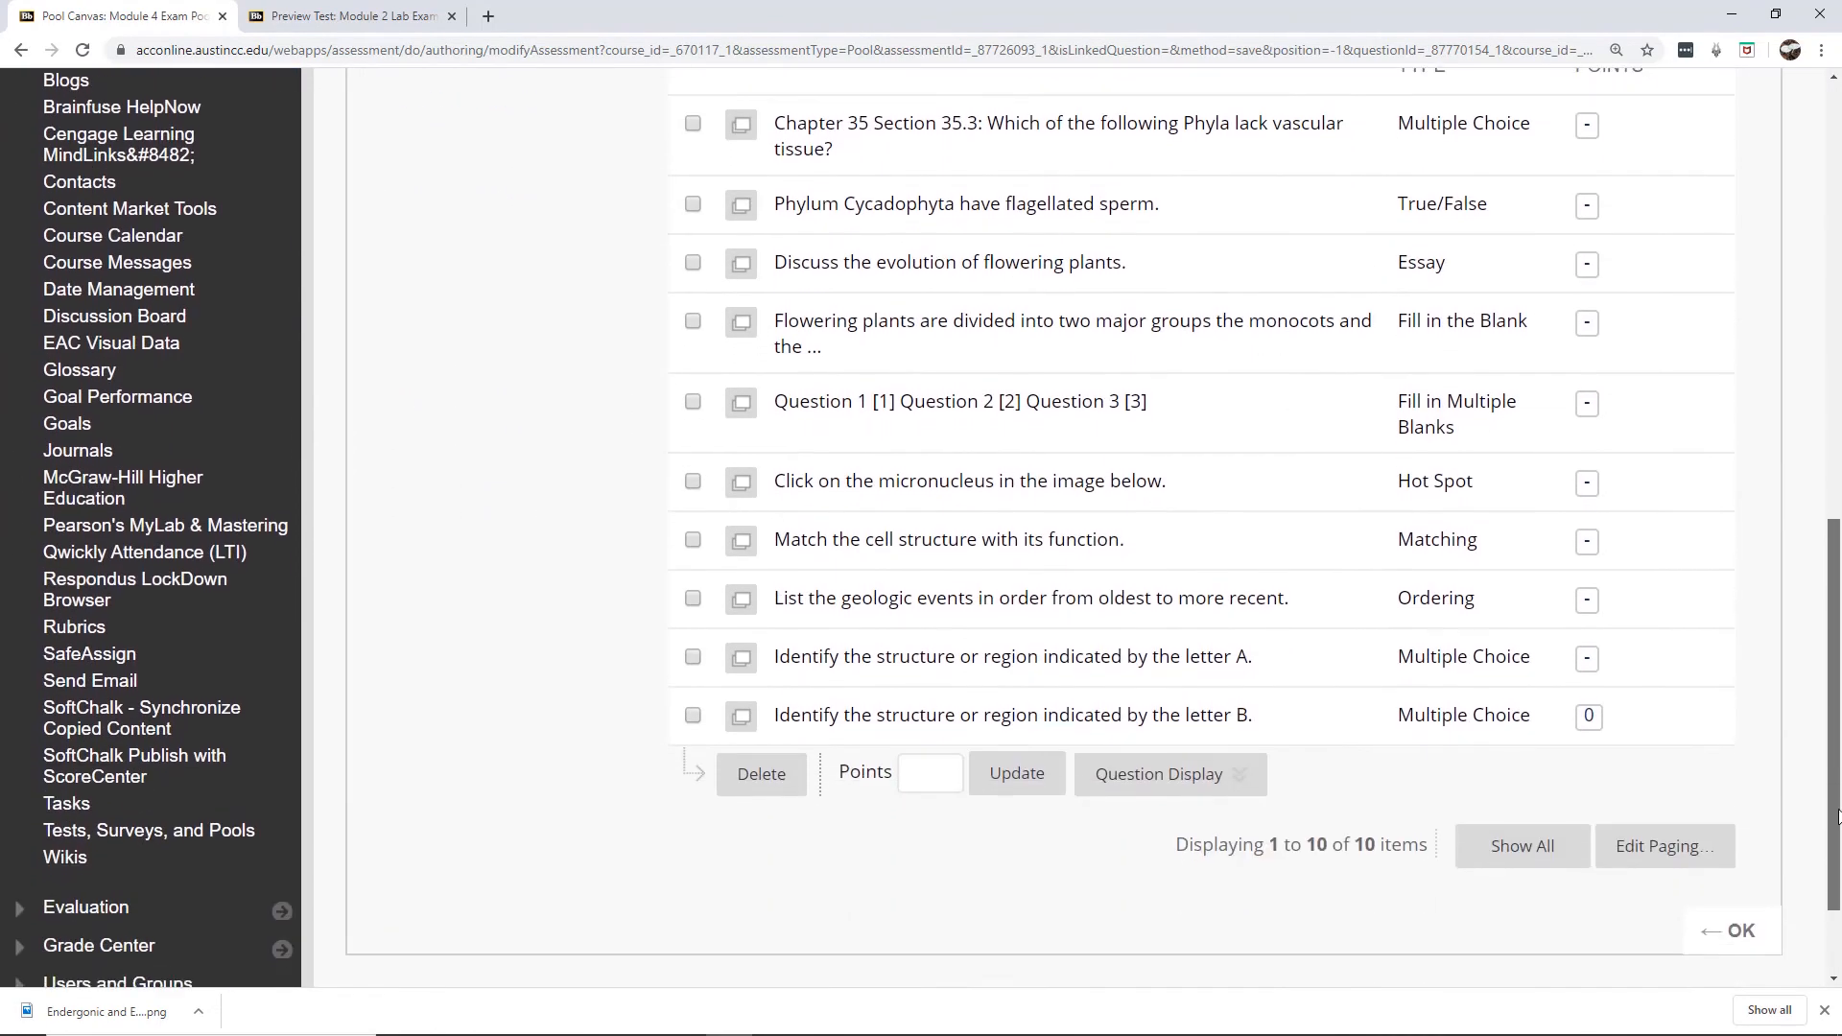
{"action": "left_click", "coordinate": [1269, 717]}
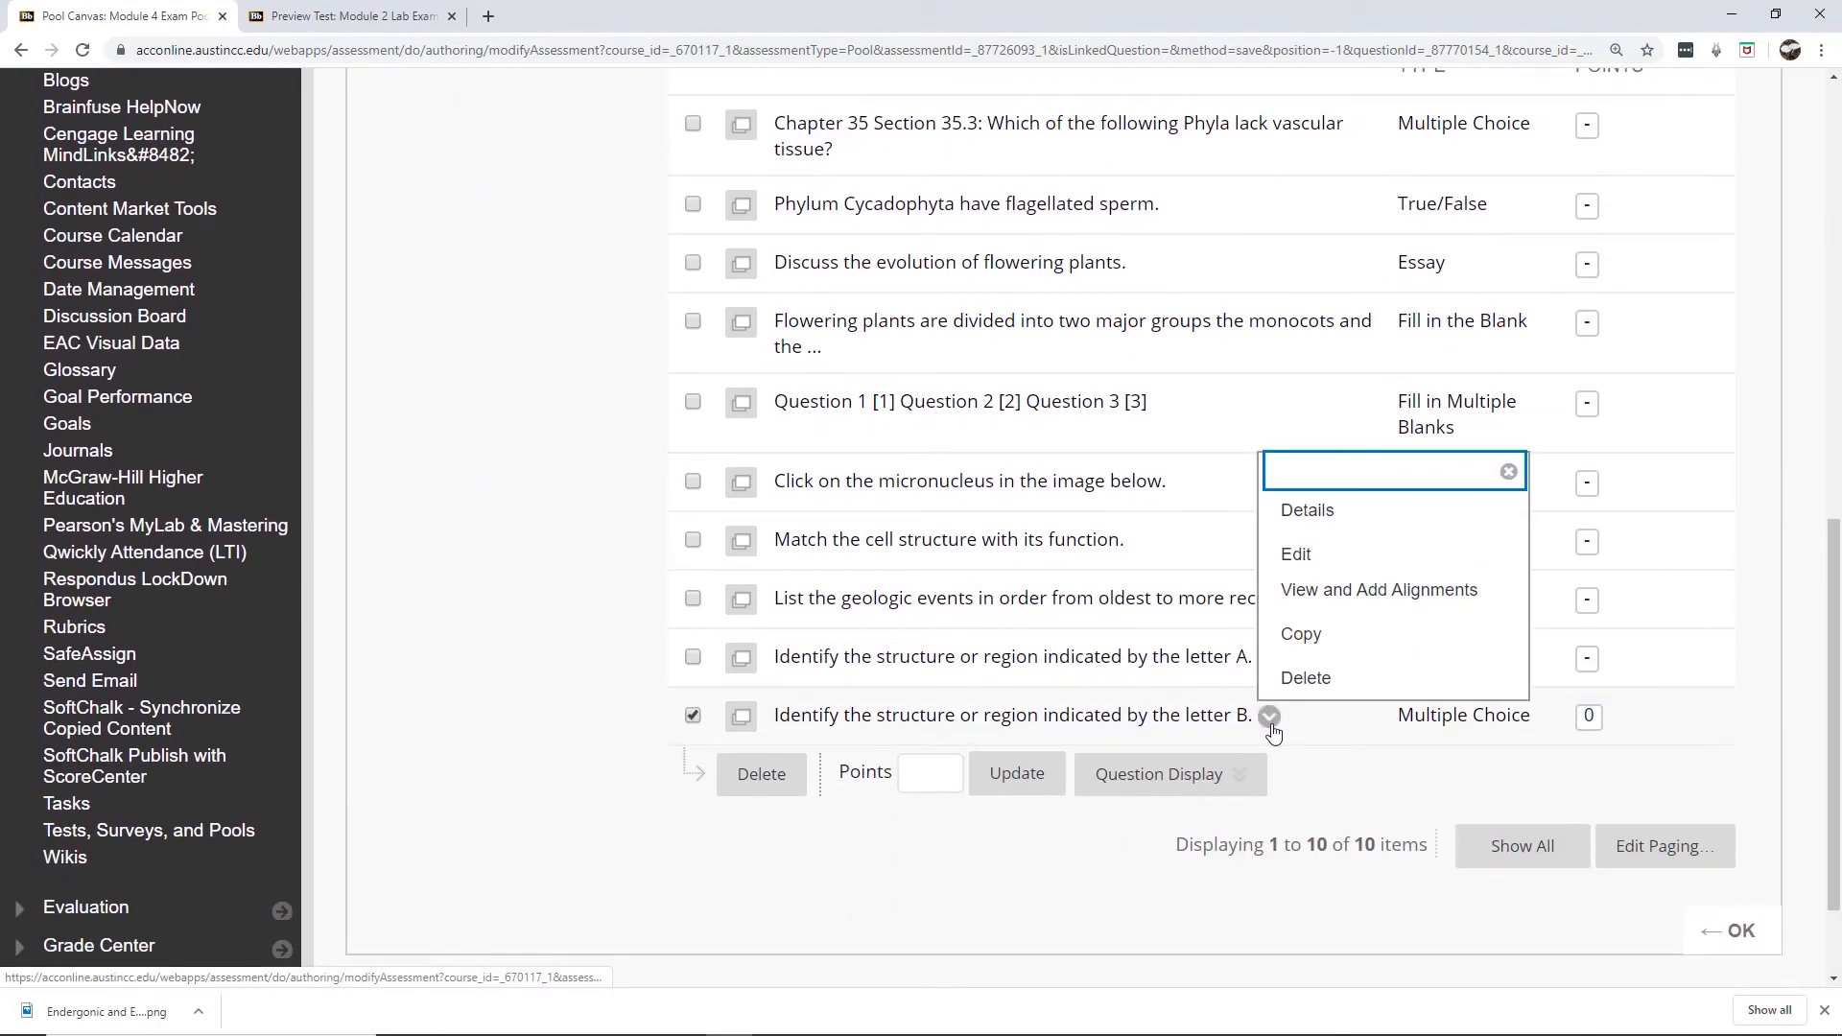
{"action": "left_click", "coordinate": [1305, 635]}
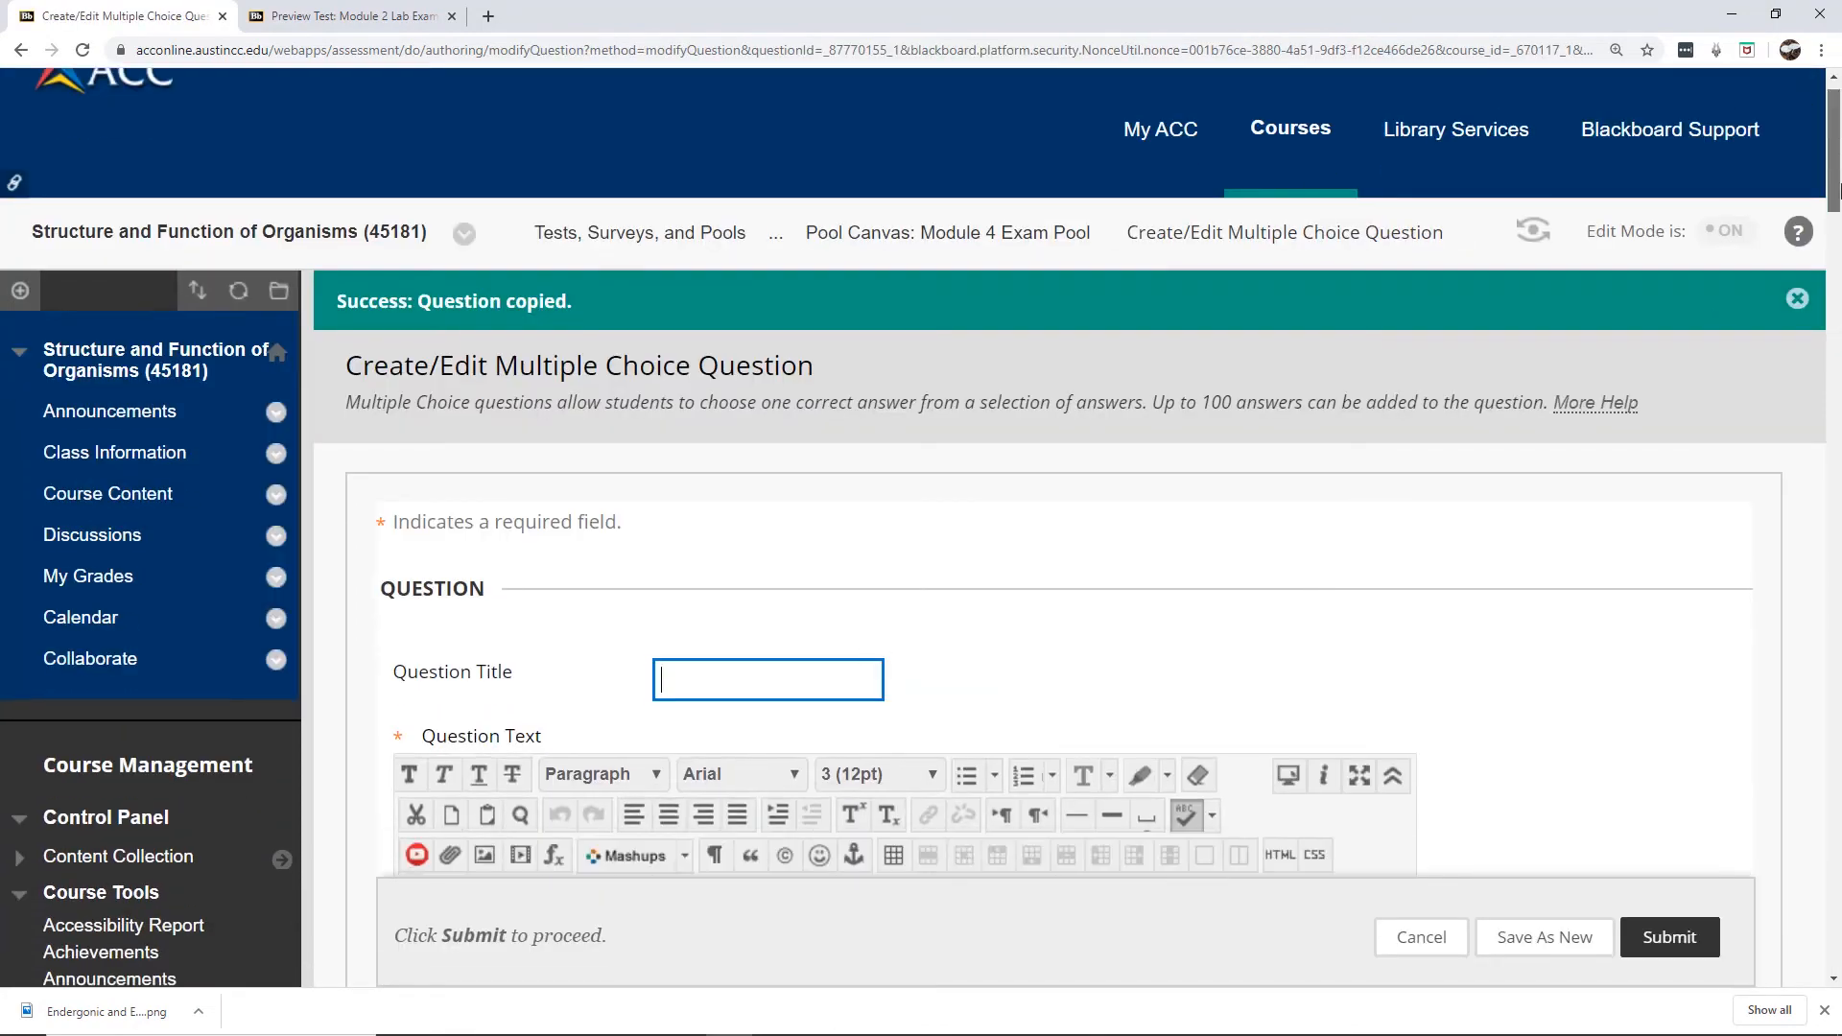
{"action": "scroll", "coordinate": [830, 265], "scroll_direction": "down", "scroll_amount": 7}
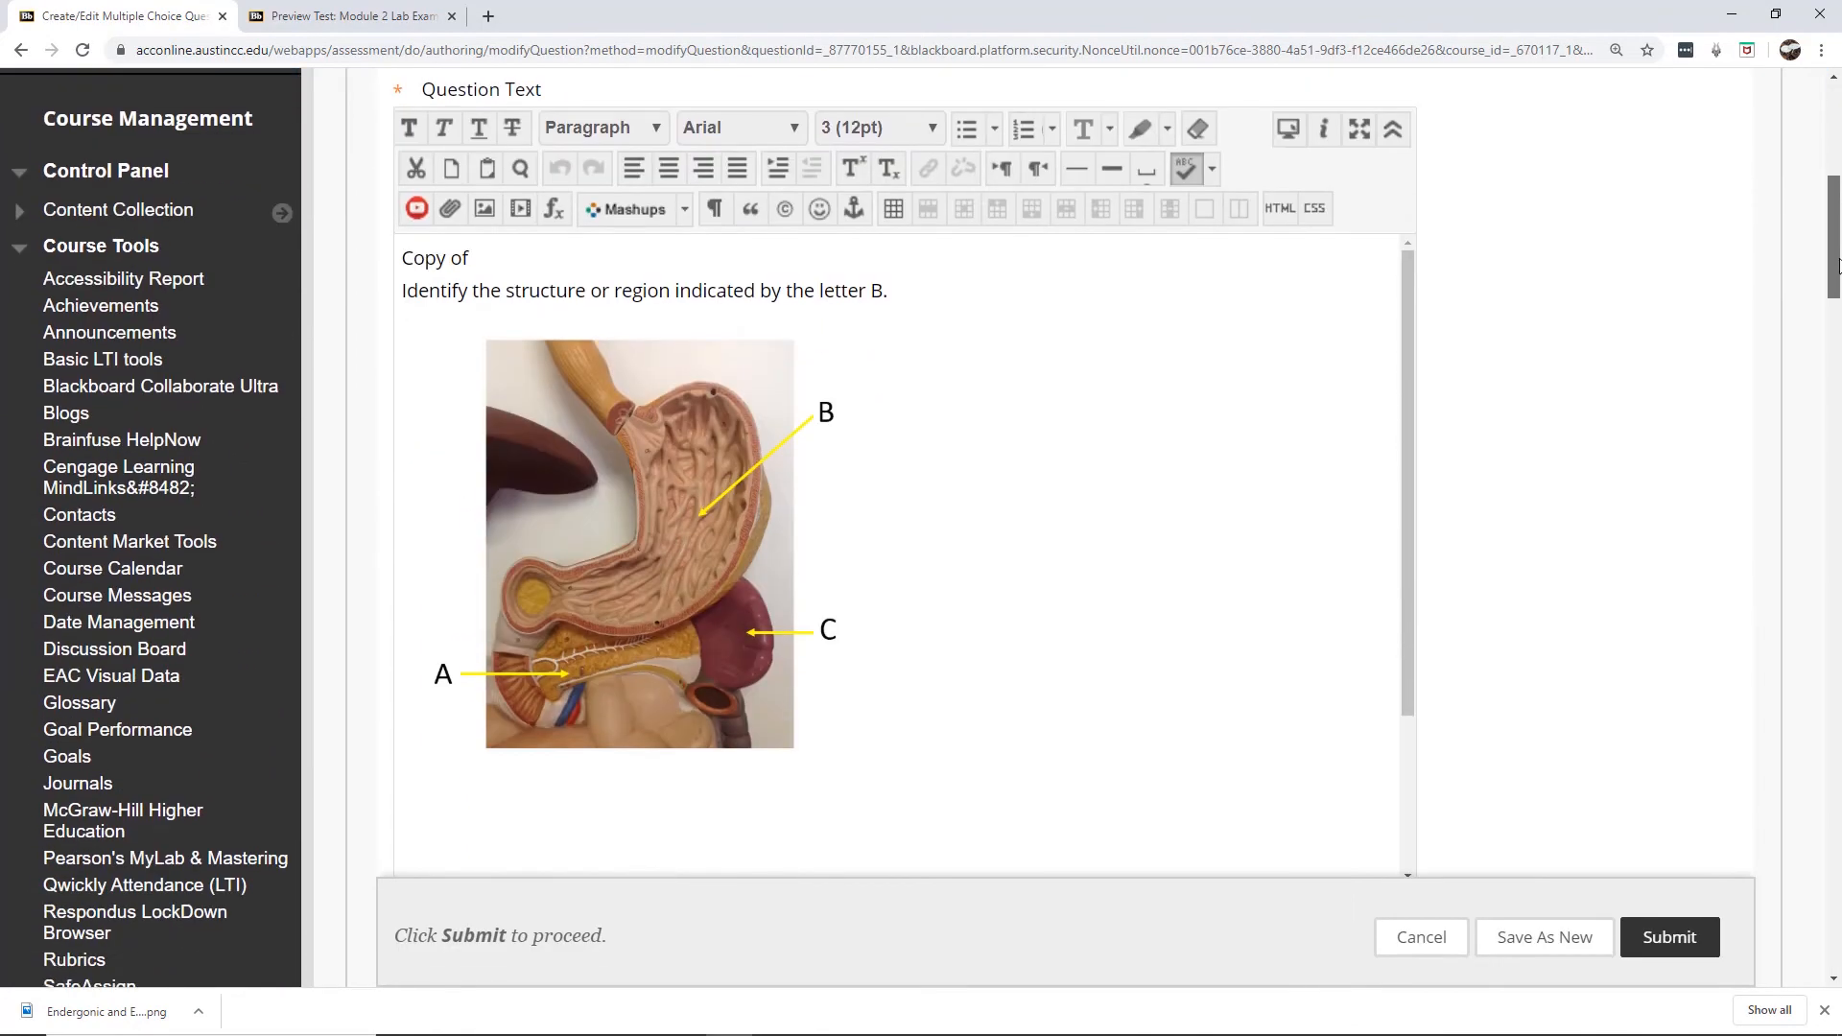
{"action": "left_click", "coordinate": [881, 290]}
{"action": "key", "text": "BackSpace"}
{"action": "type", "text": "C"}
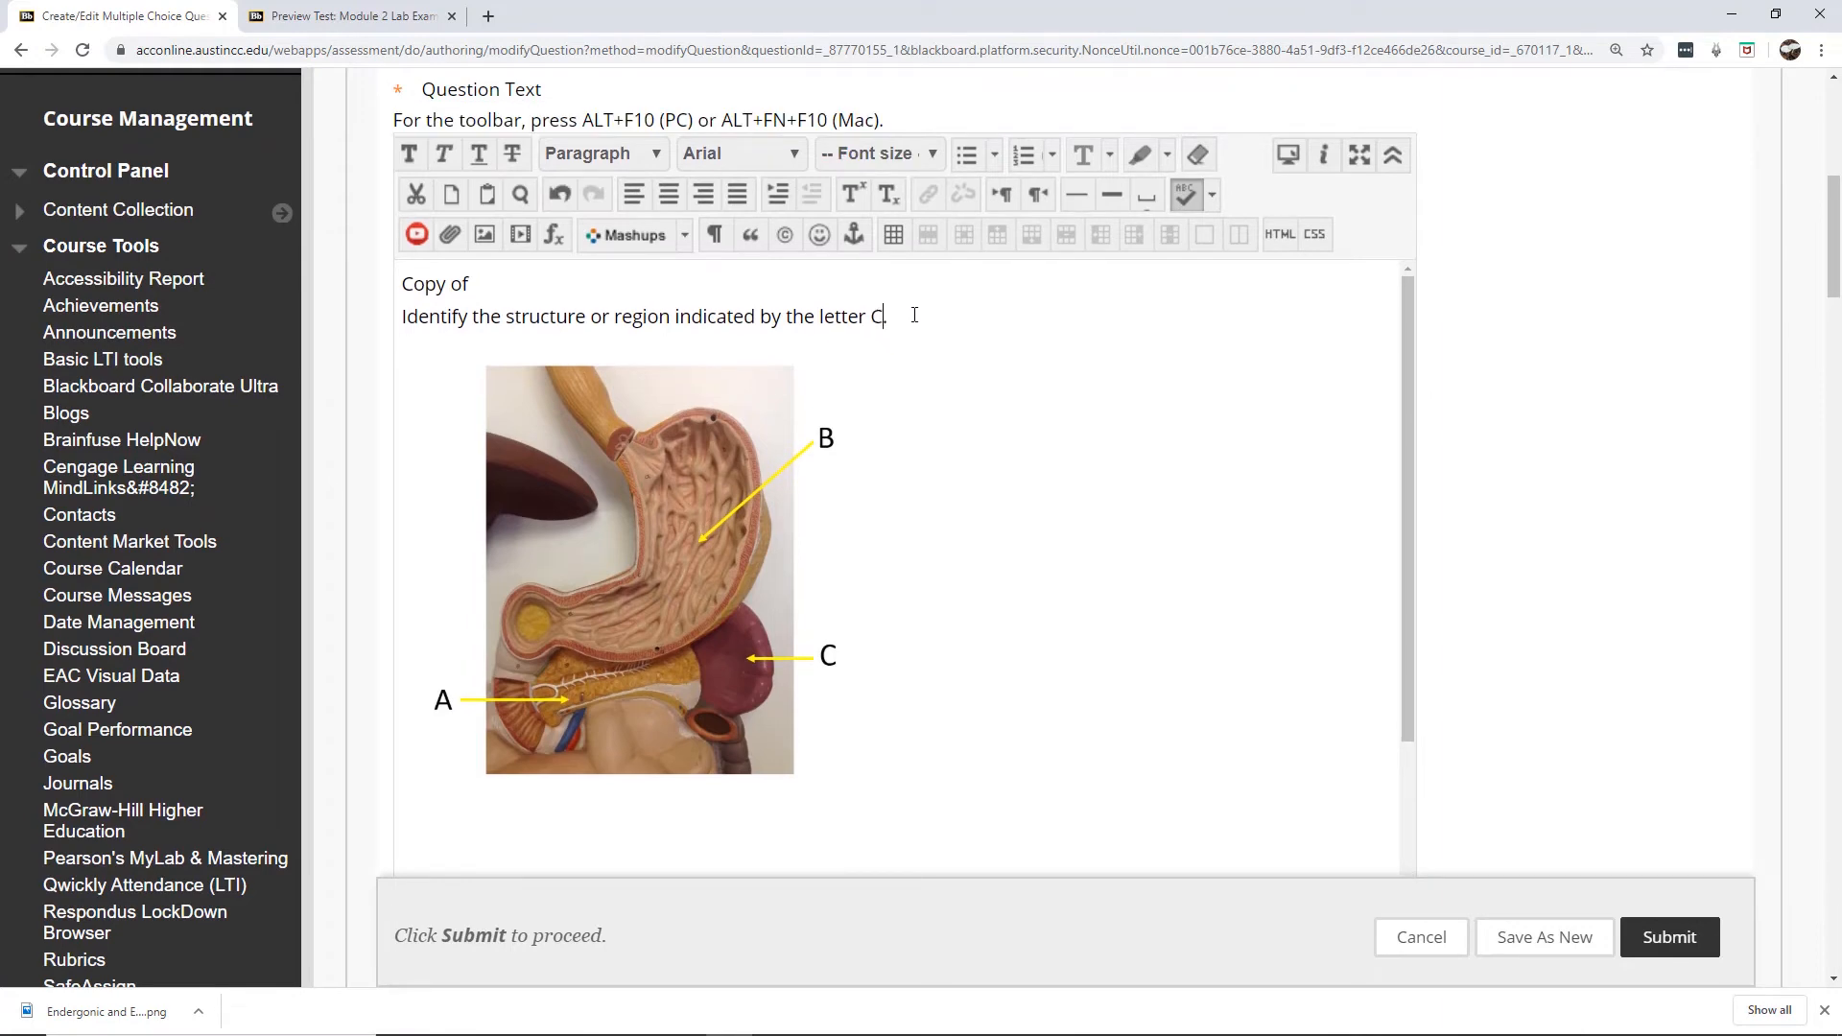
Remove the "Copy of" line above the question sentence in the letter C question.
{"action": "key", "text": "Up"}
{"action": "key", "text": "BackSpace"}
{"action": "key", "text": "BackSpace"}
{"action": "key", "text": "BackSpace"}
{"action": "key", "text": "BackSpace"}
{"action": "key", "text": "BackSpace"}
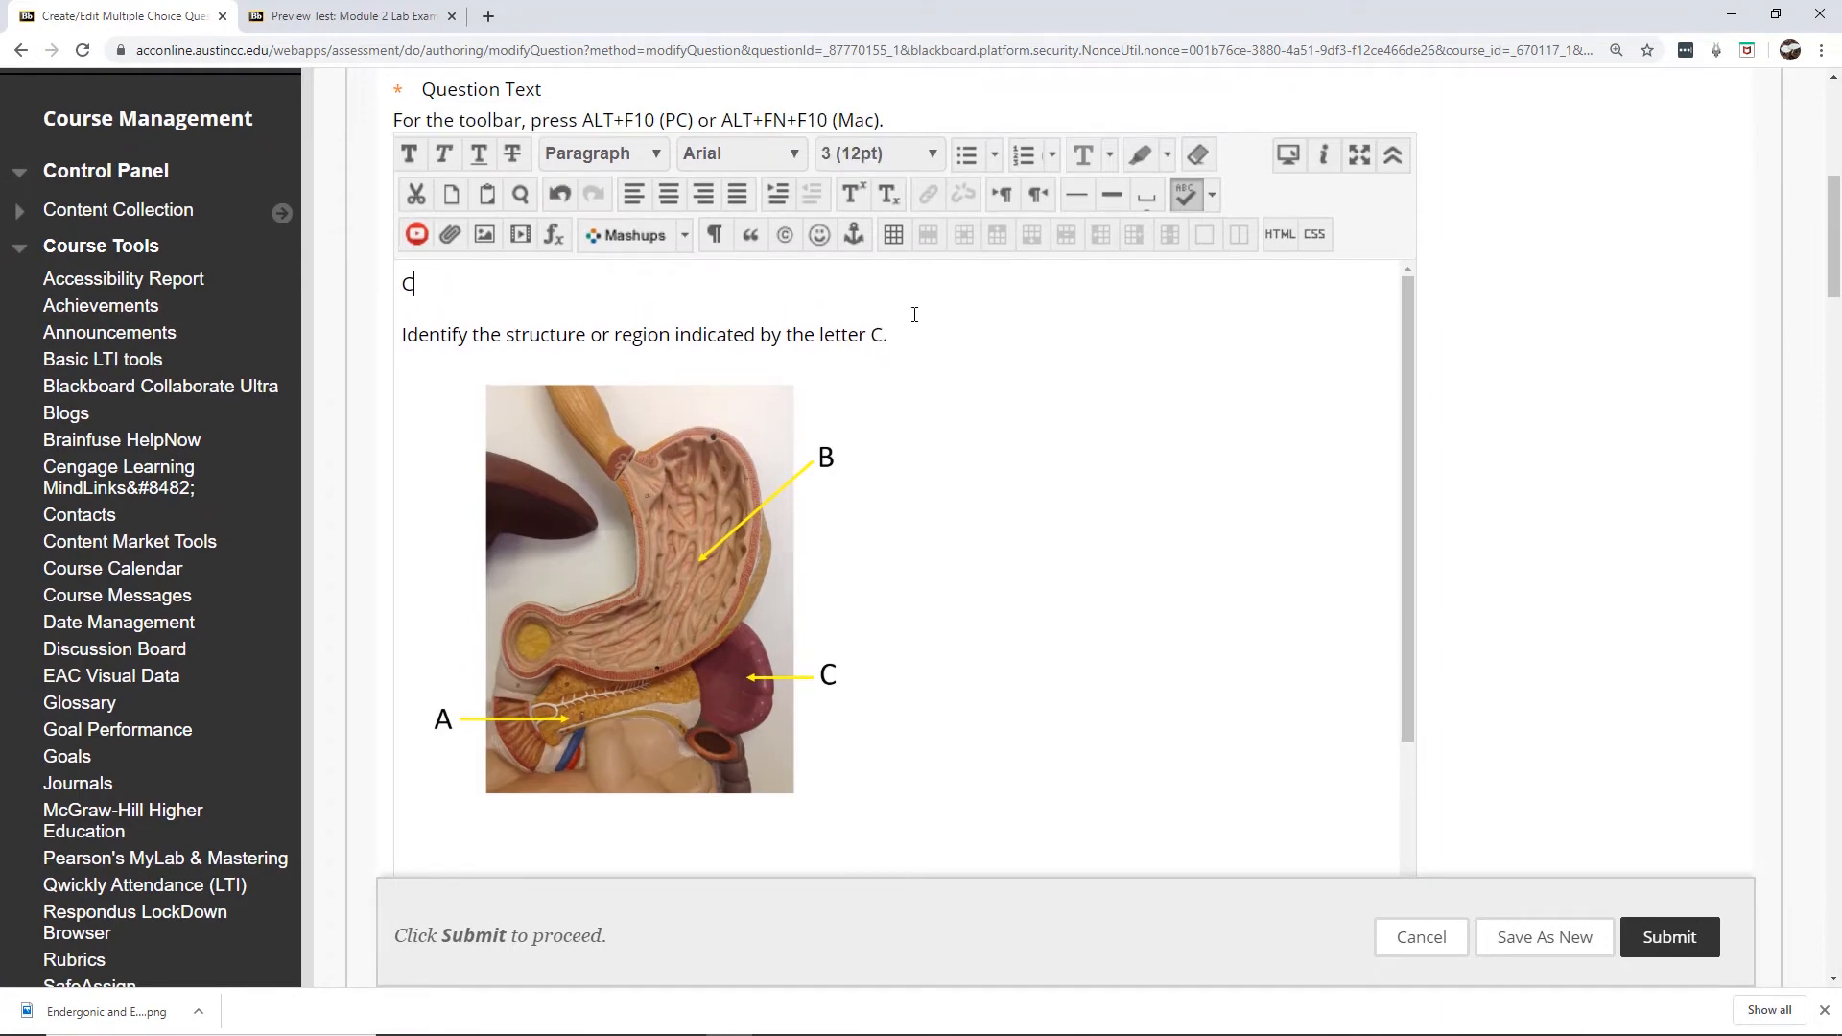
{"action": "key", "text": "BackSpace"}
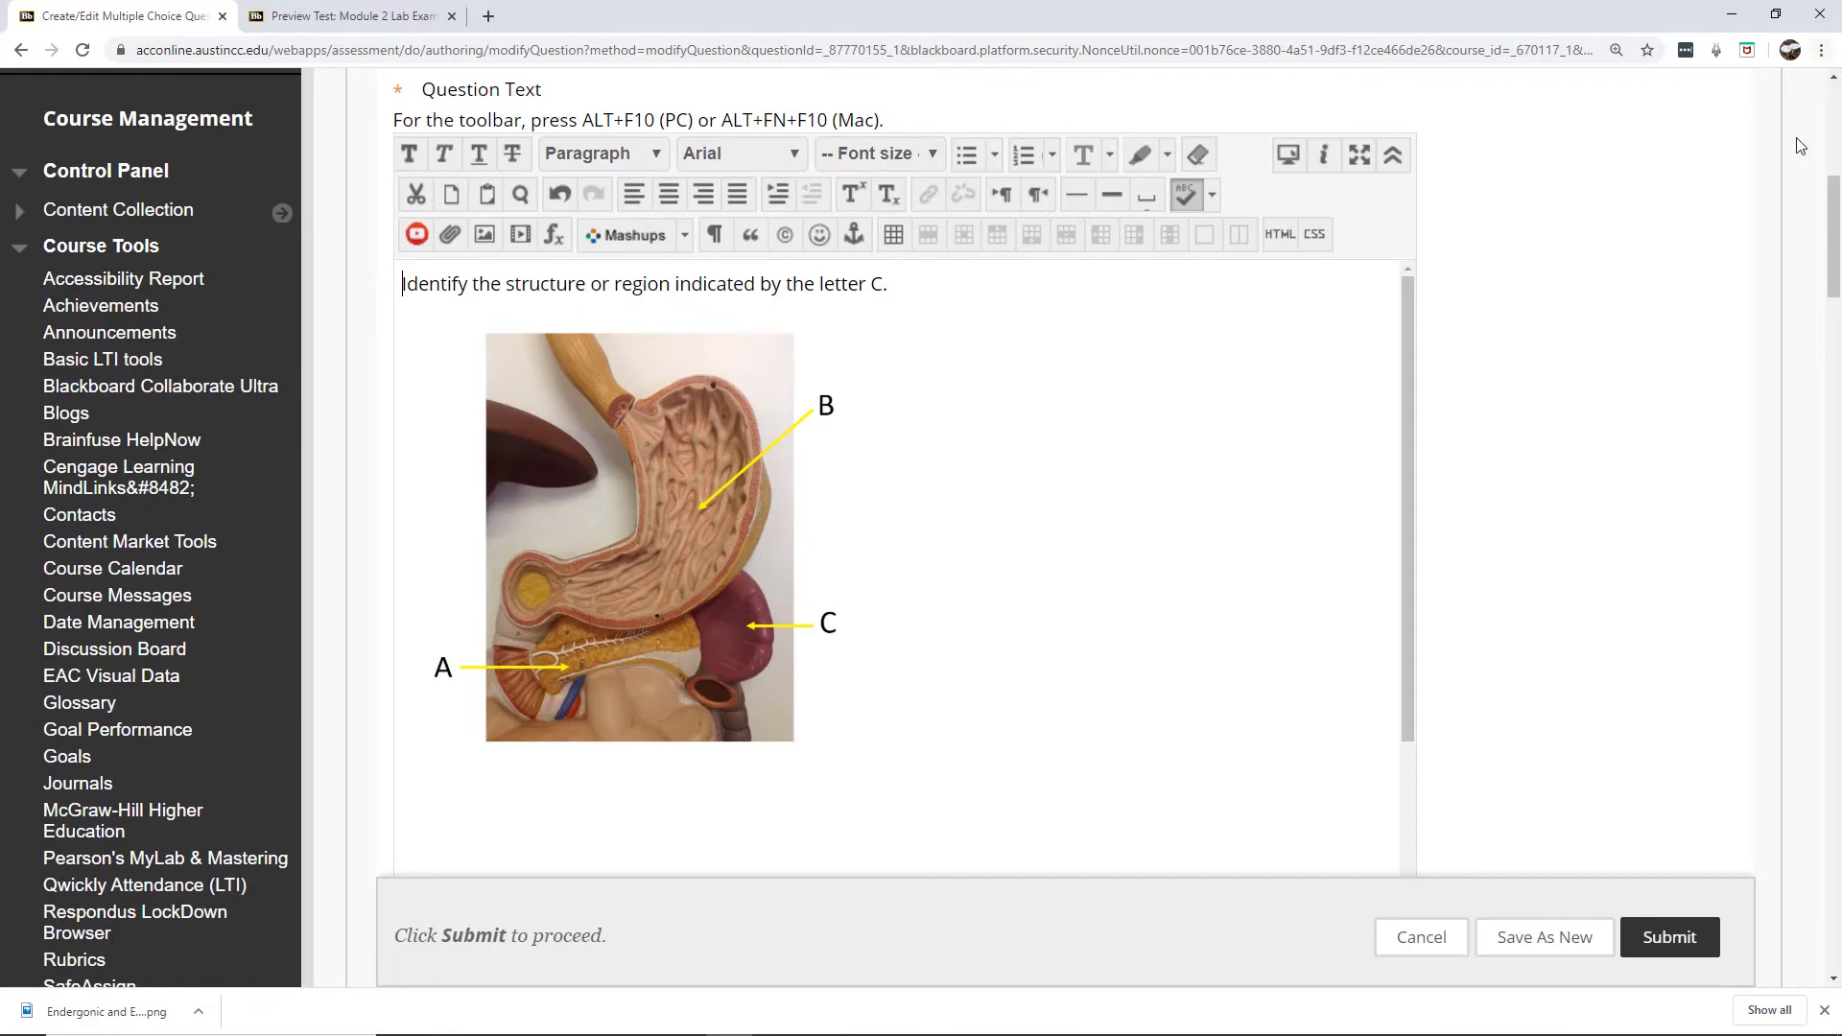
Mark Answer 1, "Spleen", as the correct answer and submit the letter C question.
{"action": "left_click_drag", "start_coordinate": [1833, 206], "coordinate": [1784, 410]}
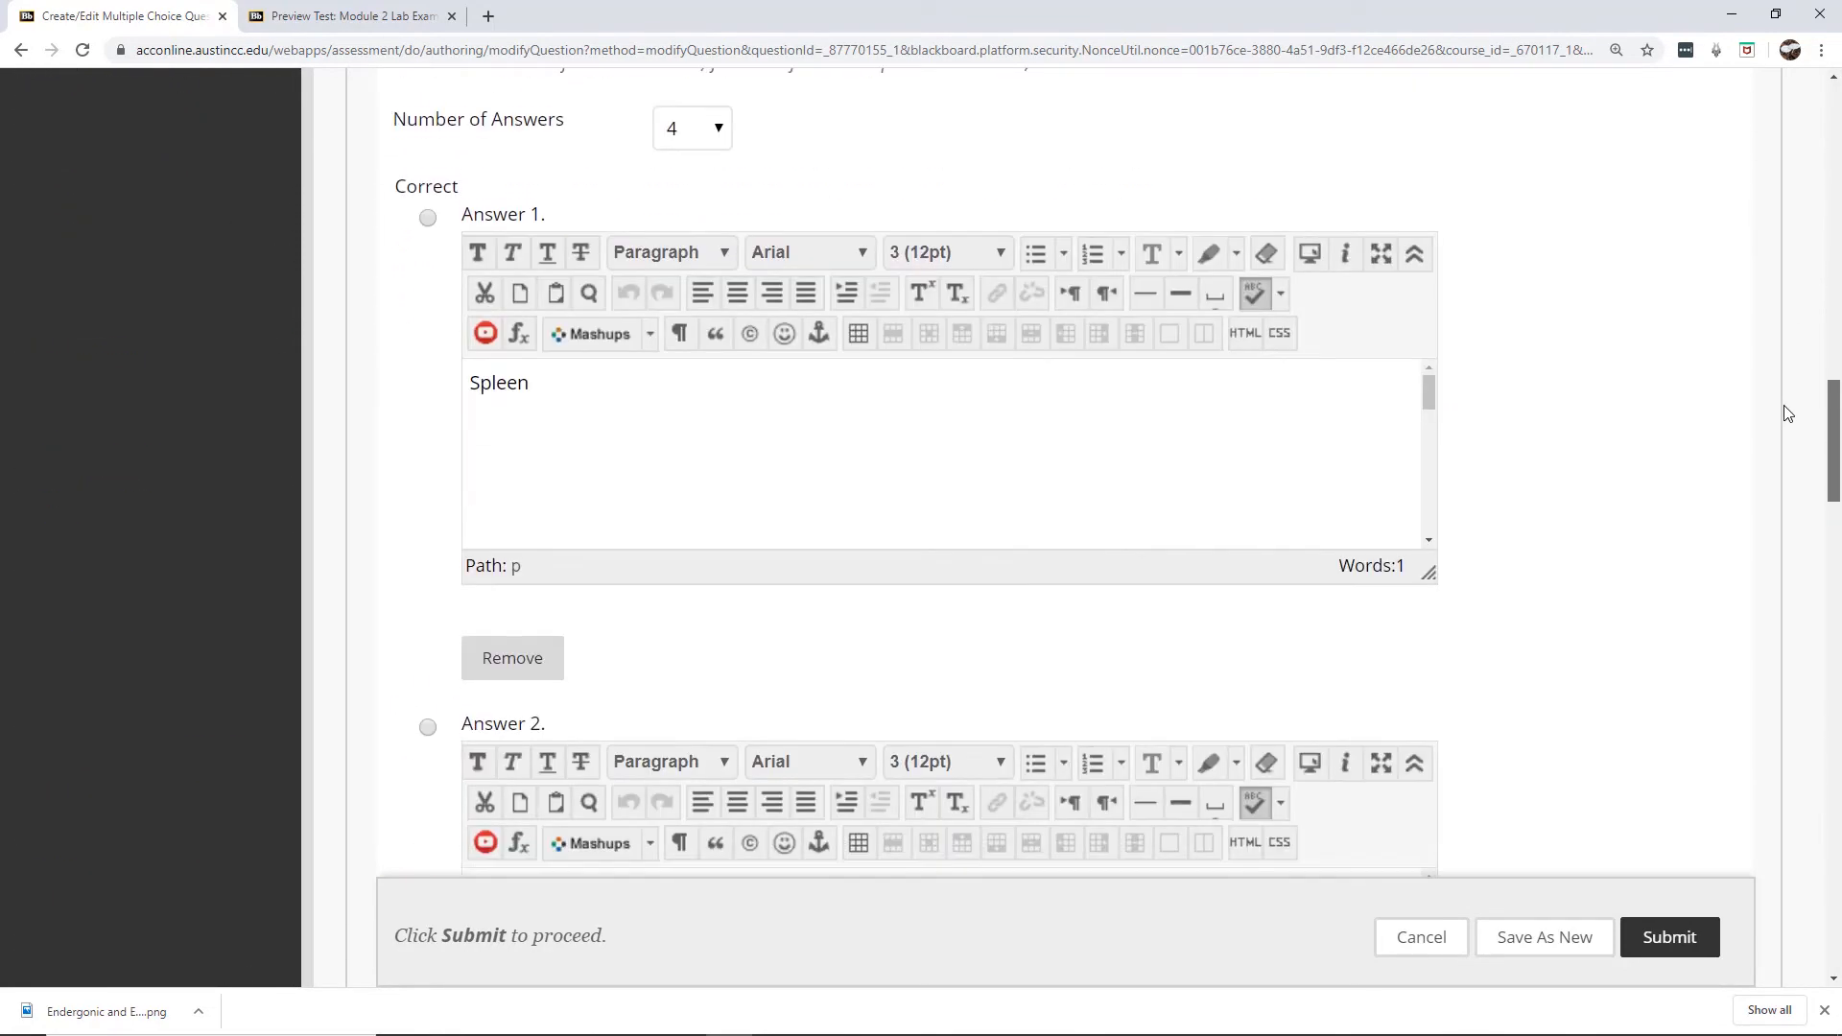
{"action": "left_click", "coordinate": [428, 211]}
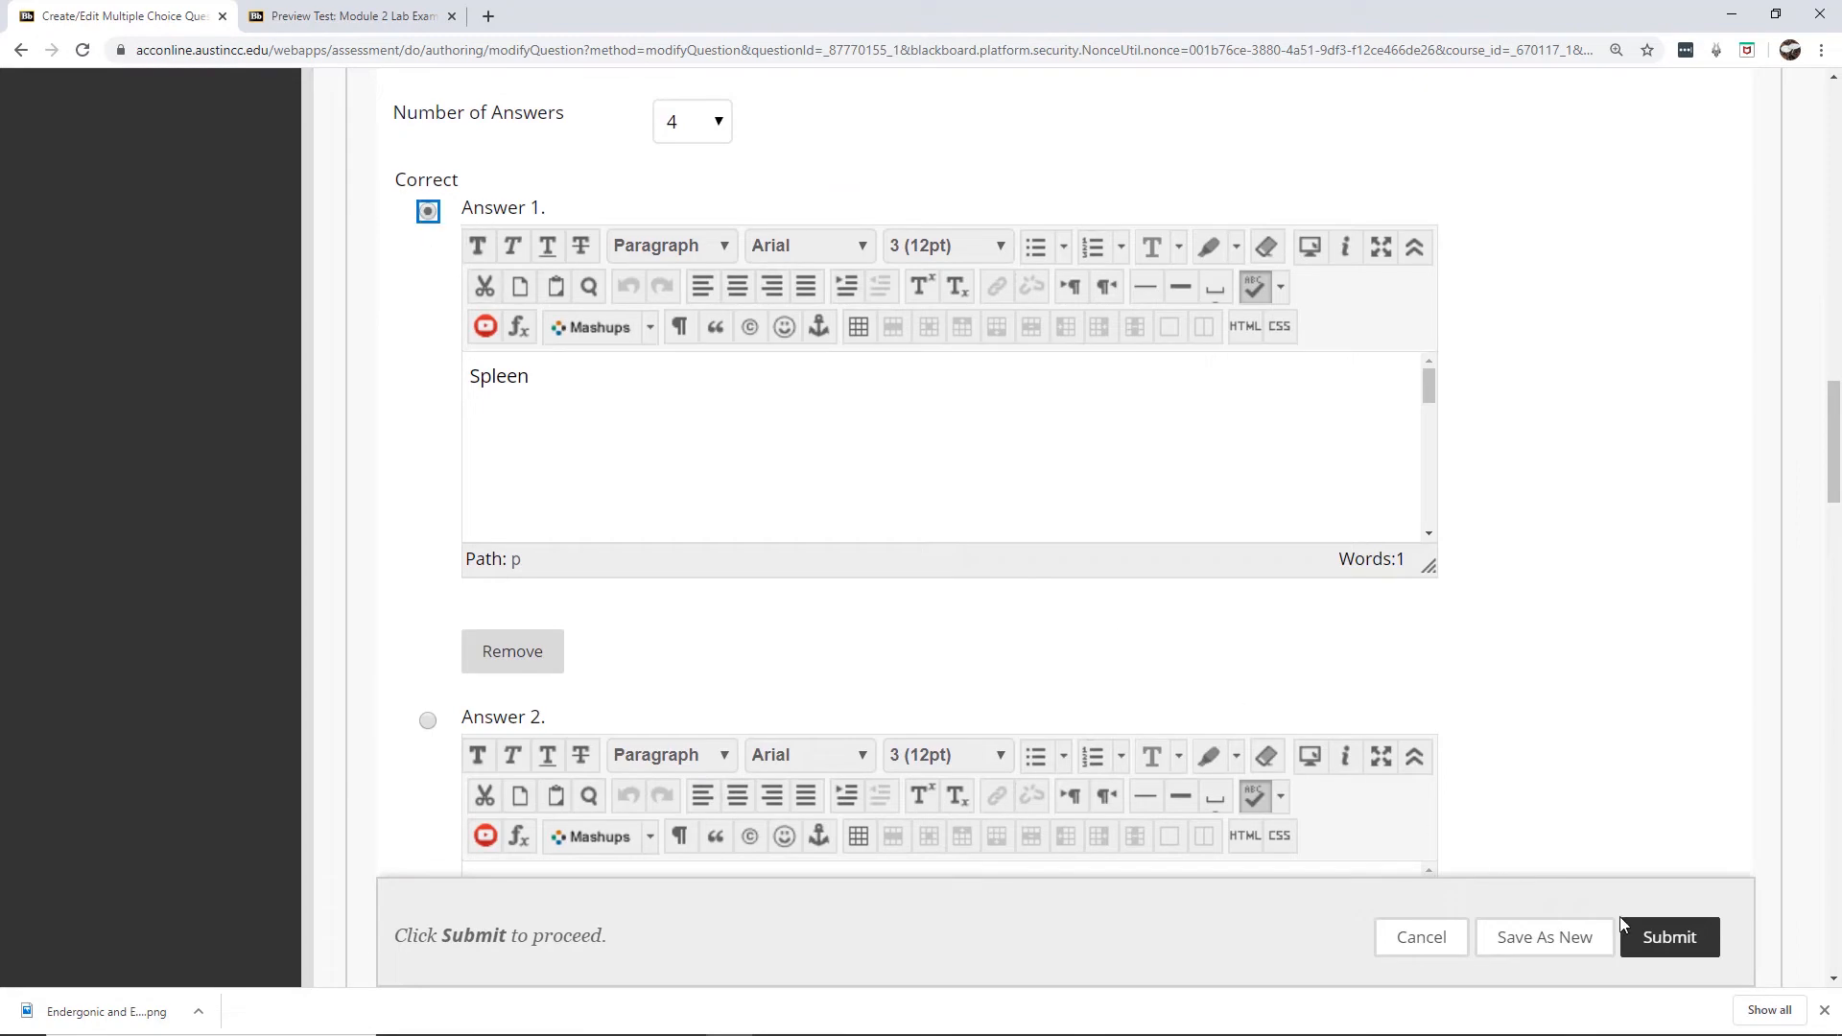
{"action": "left_click", "coordinate": [1667, 939]}
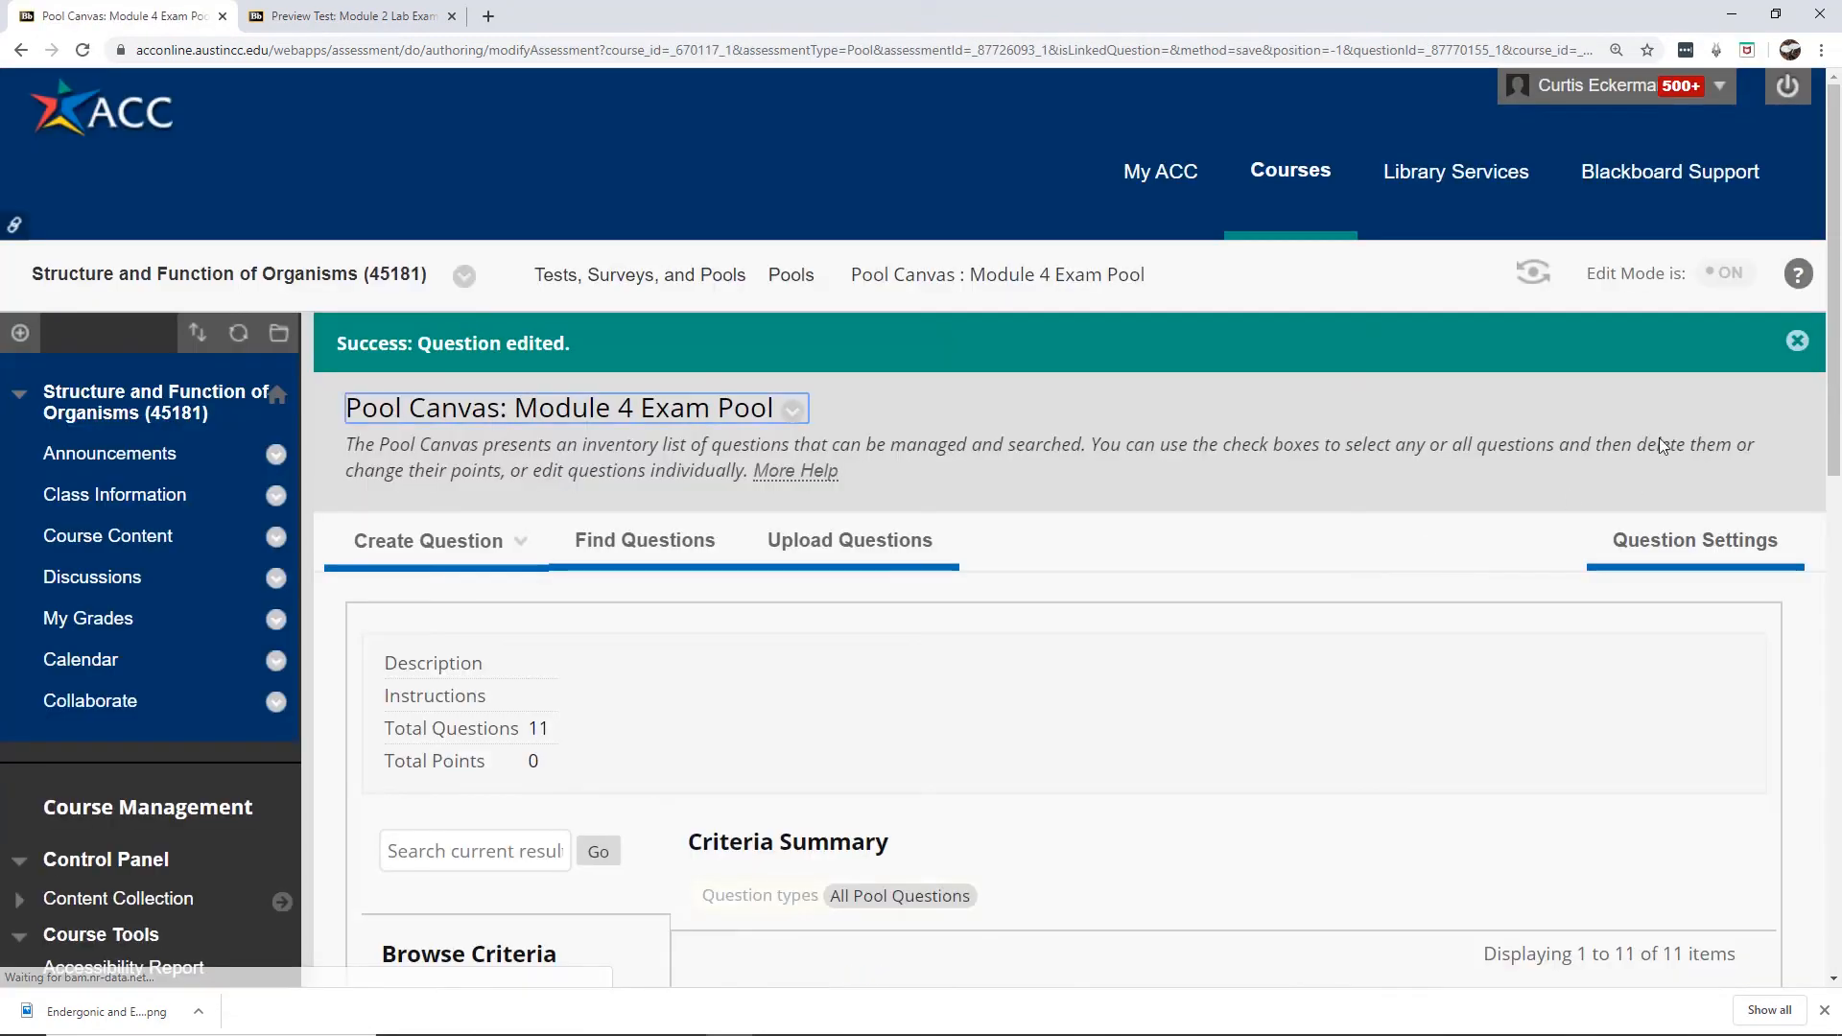
Check the pool's question list and start a new Fill in Multiple Blanks question.
{"action": "left_click_drag", "start_coordinate": [1838, 143], "coordinate": [1838, 600]}
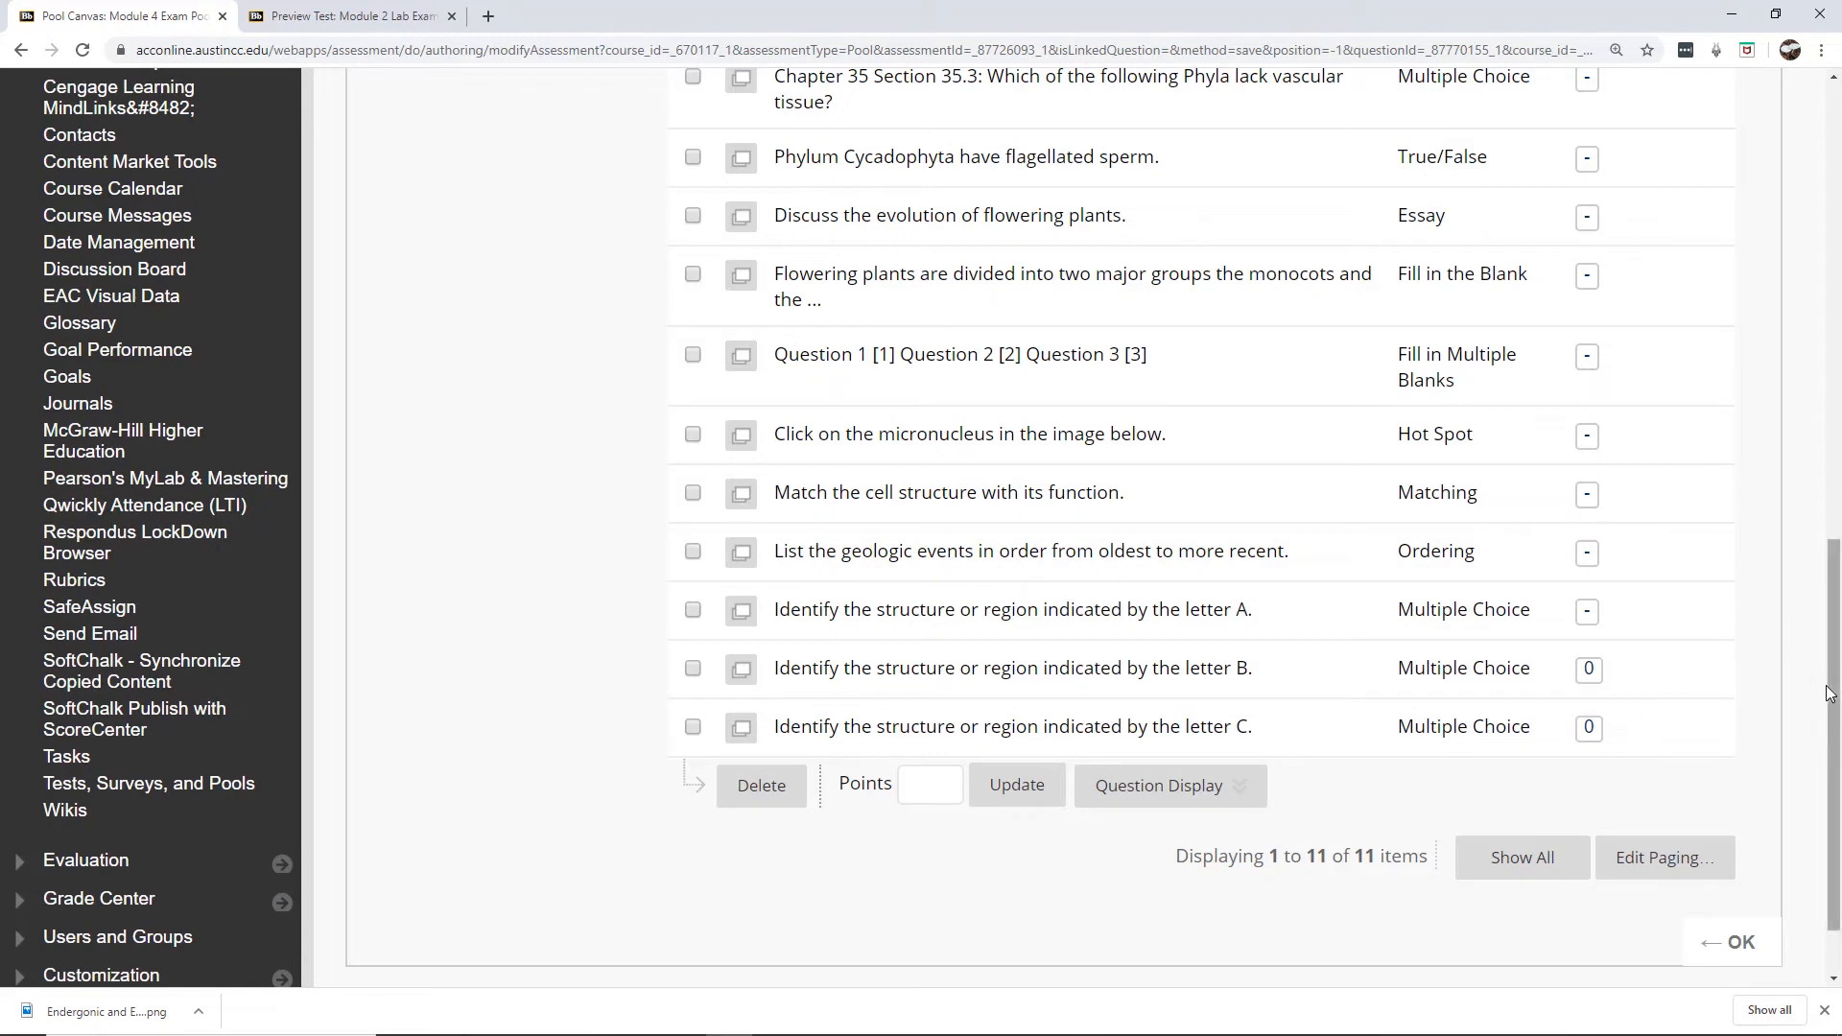
{"action": "left_click_drag", "start_coordinate": [1832, 695], "coordinate": [1828, 361]}
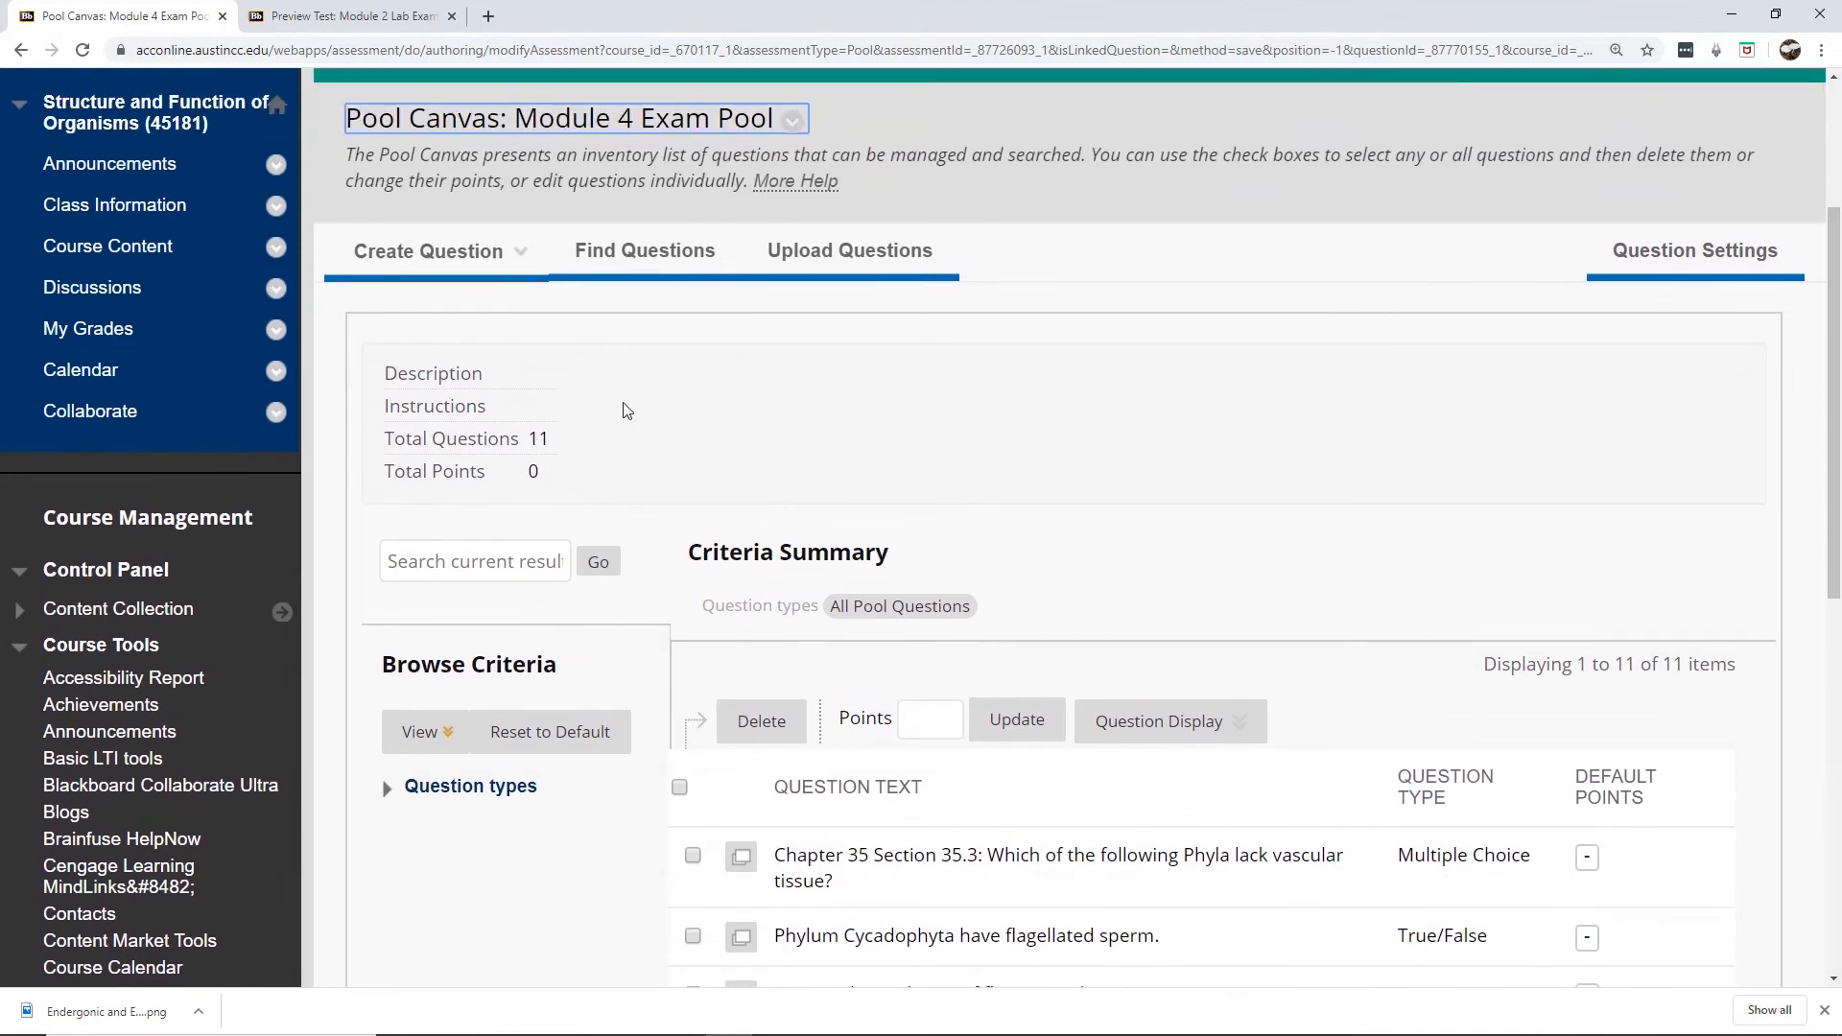
{"action": "left_click", "coordinate": [543, 275]}
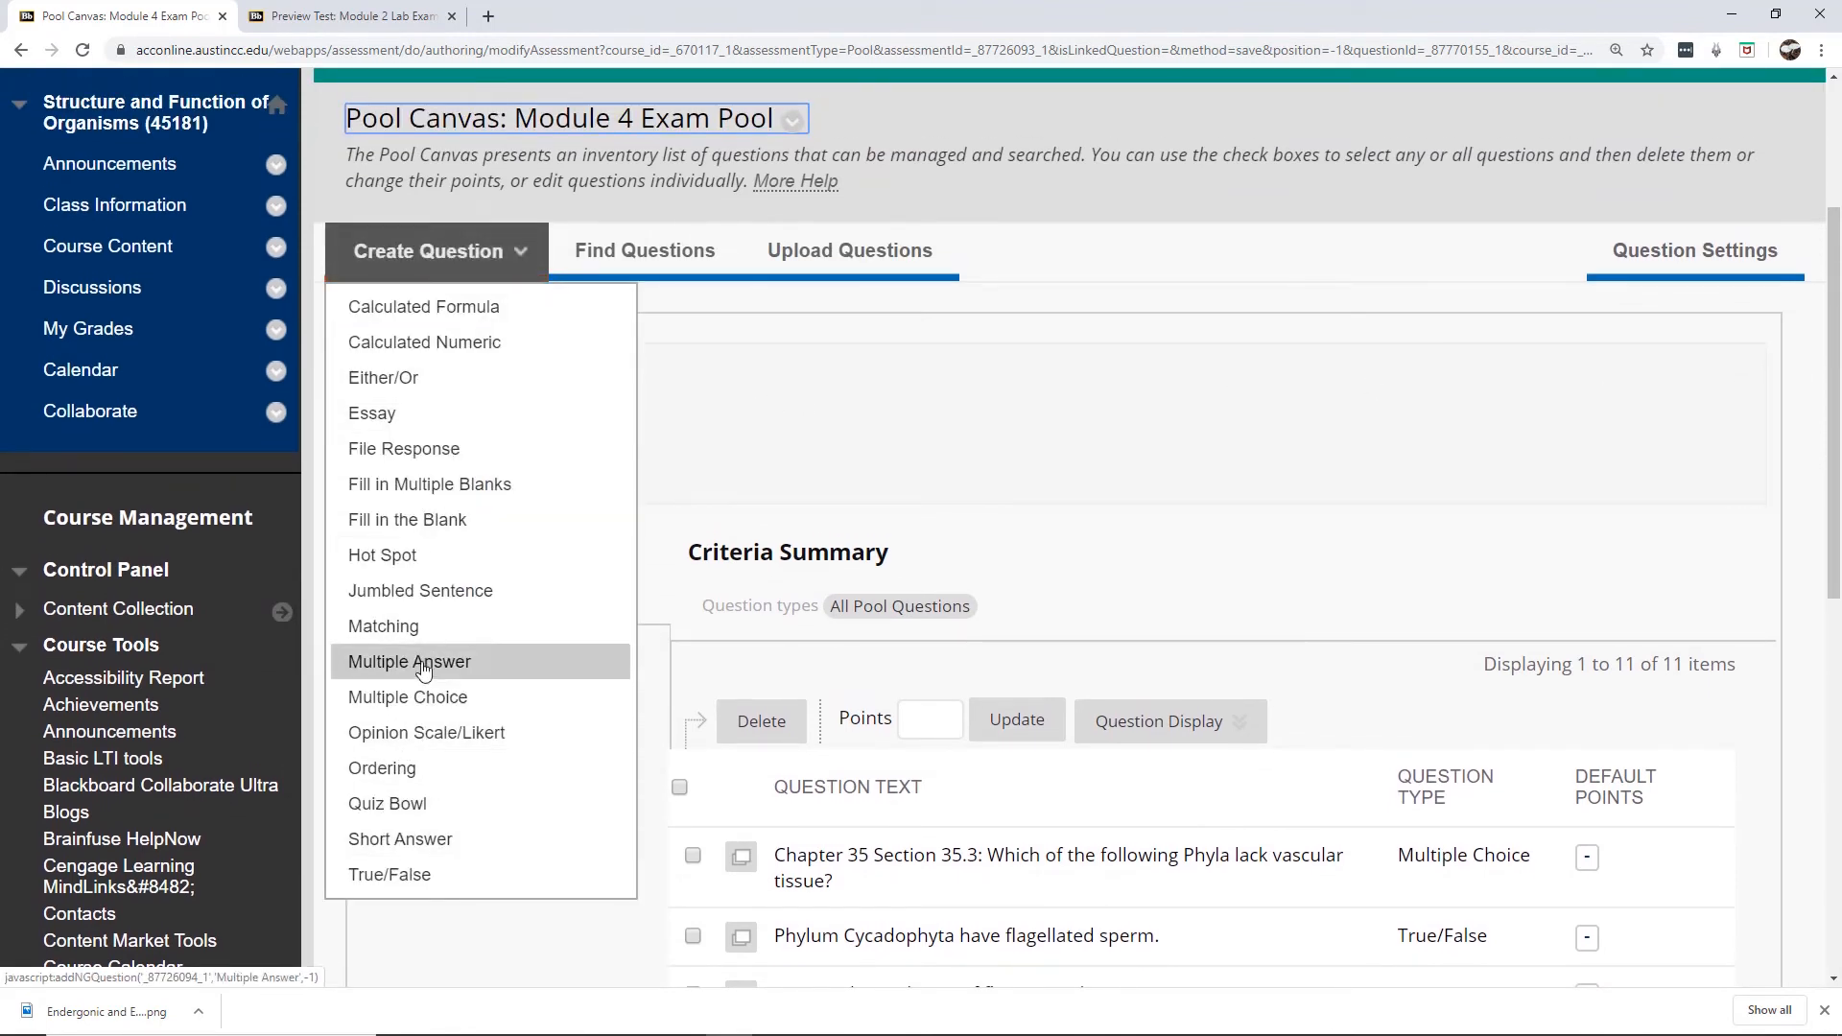
{"action": "left_click", "coordinate": [452, 488]}
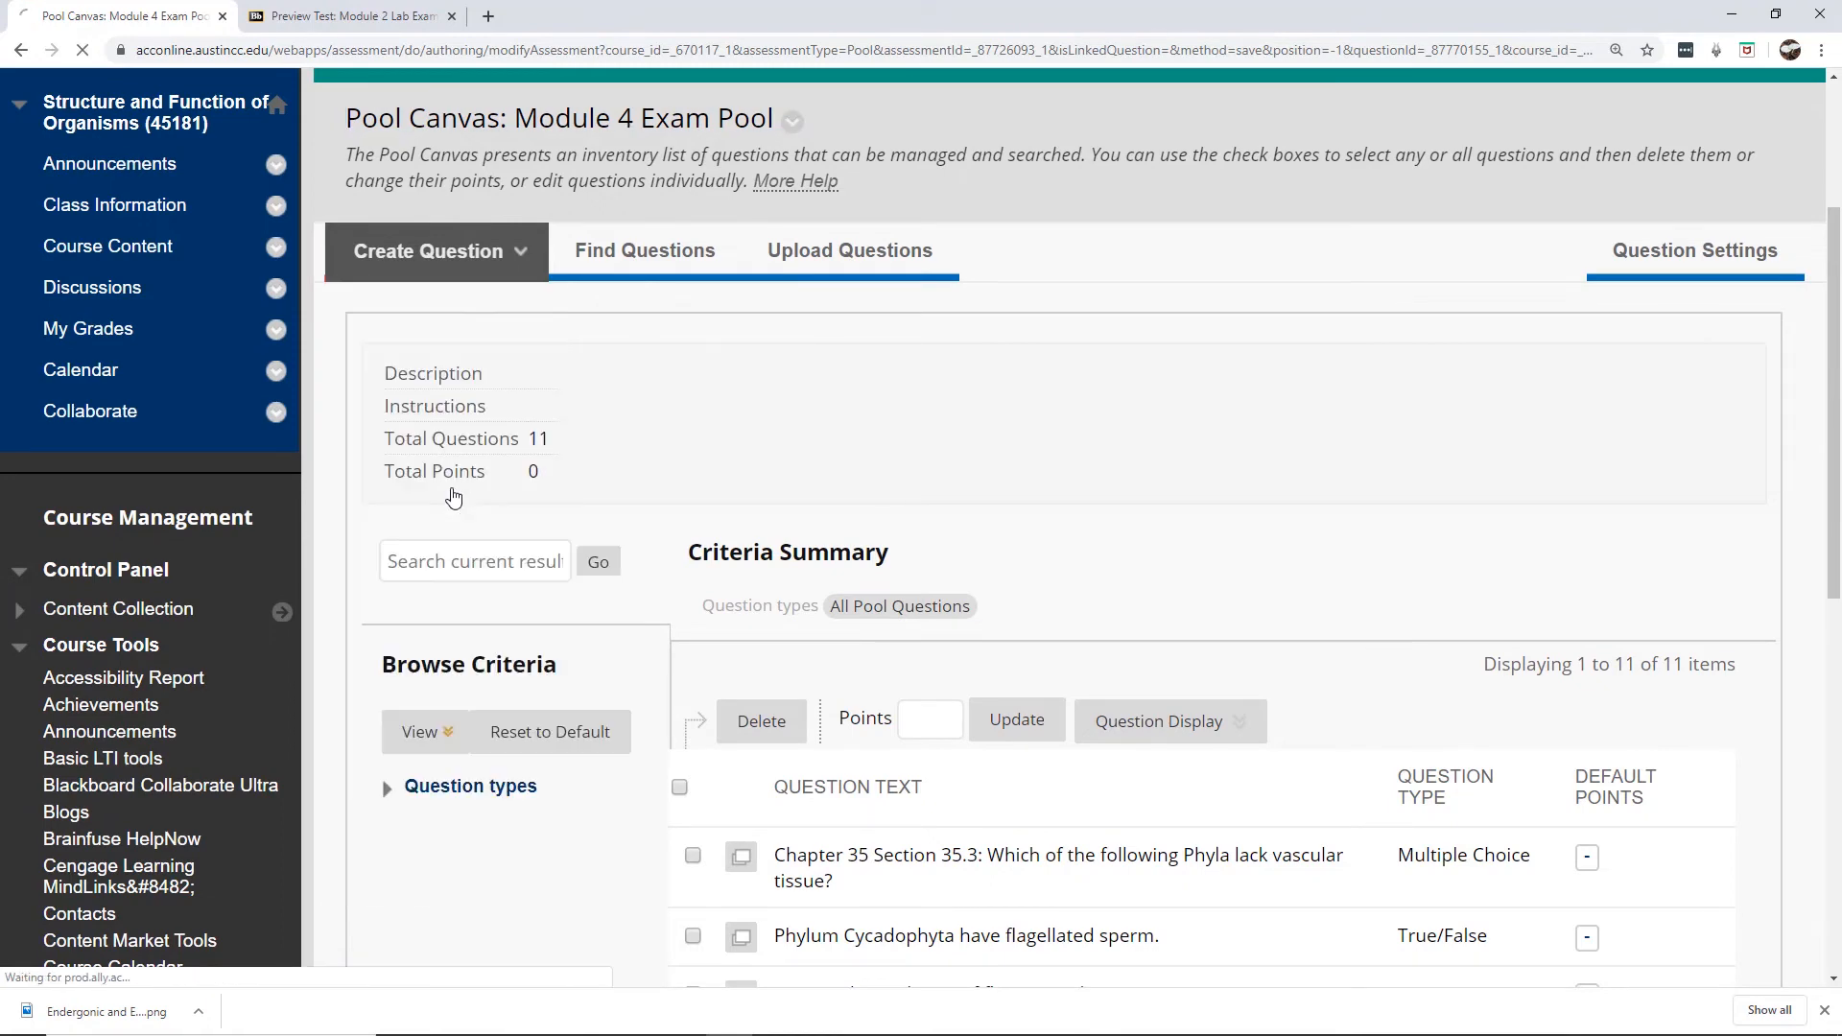
{"action": "scroll", "coordinate": [879, 278], "scroll_direction": "down", "scroll_amount": 6}
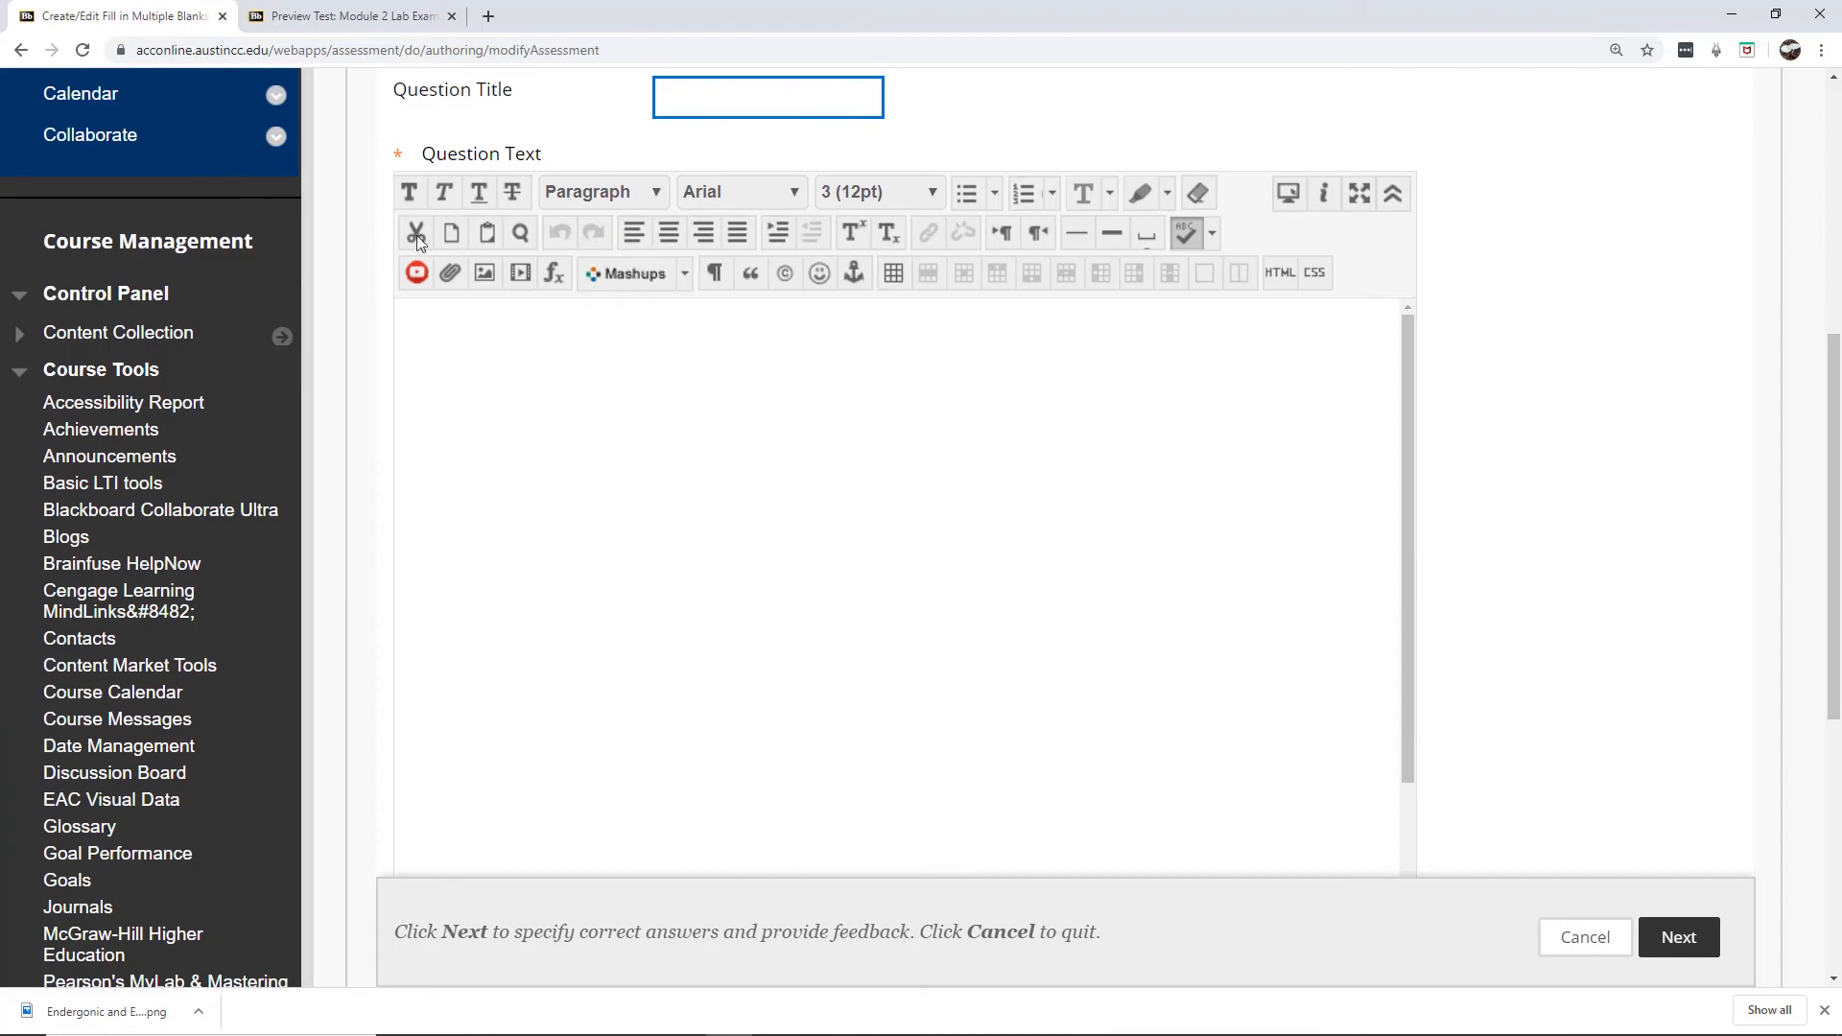
Choose the file "Endergonic and Exergonic Reaction labeled" from the computer as an image for the question text.
{"action": "left_click", "coordinate": [478, 274]}
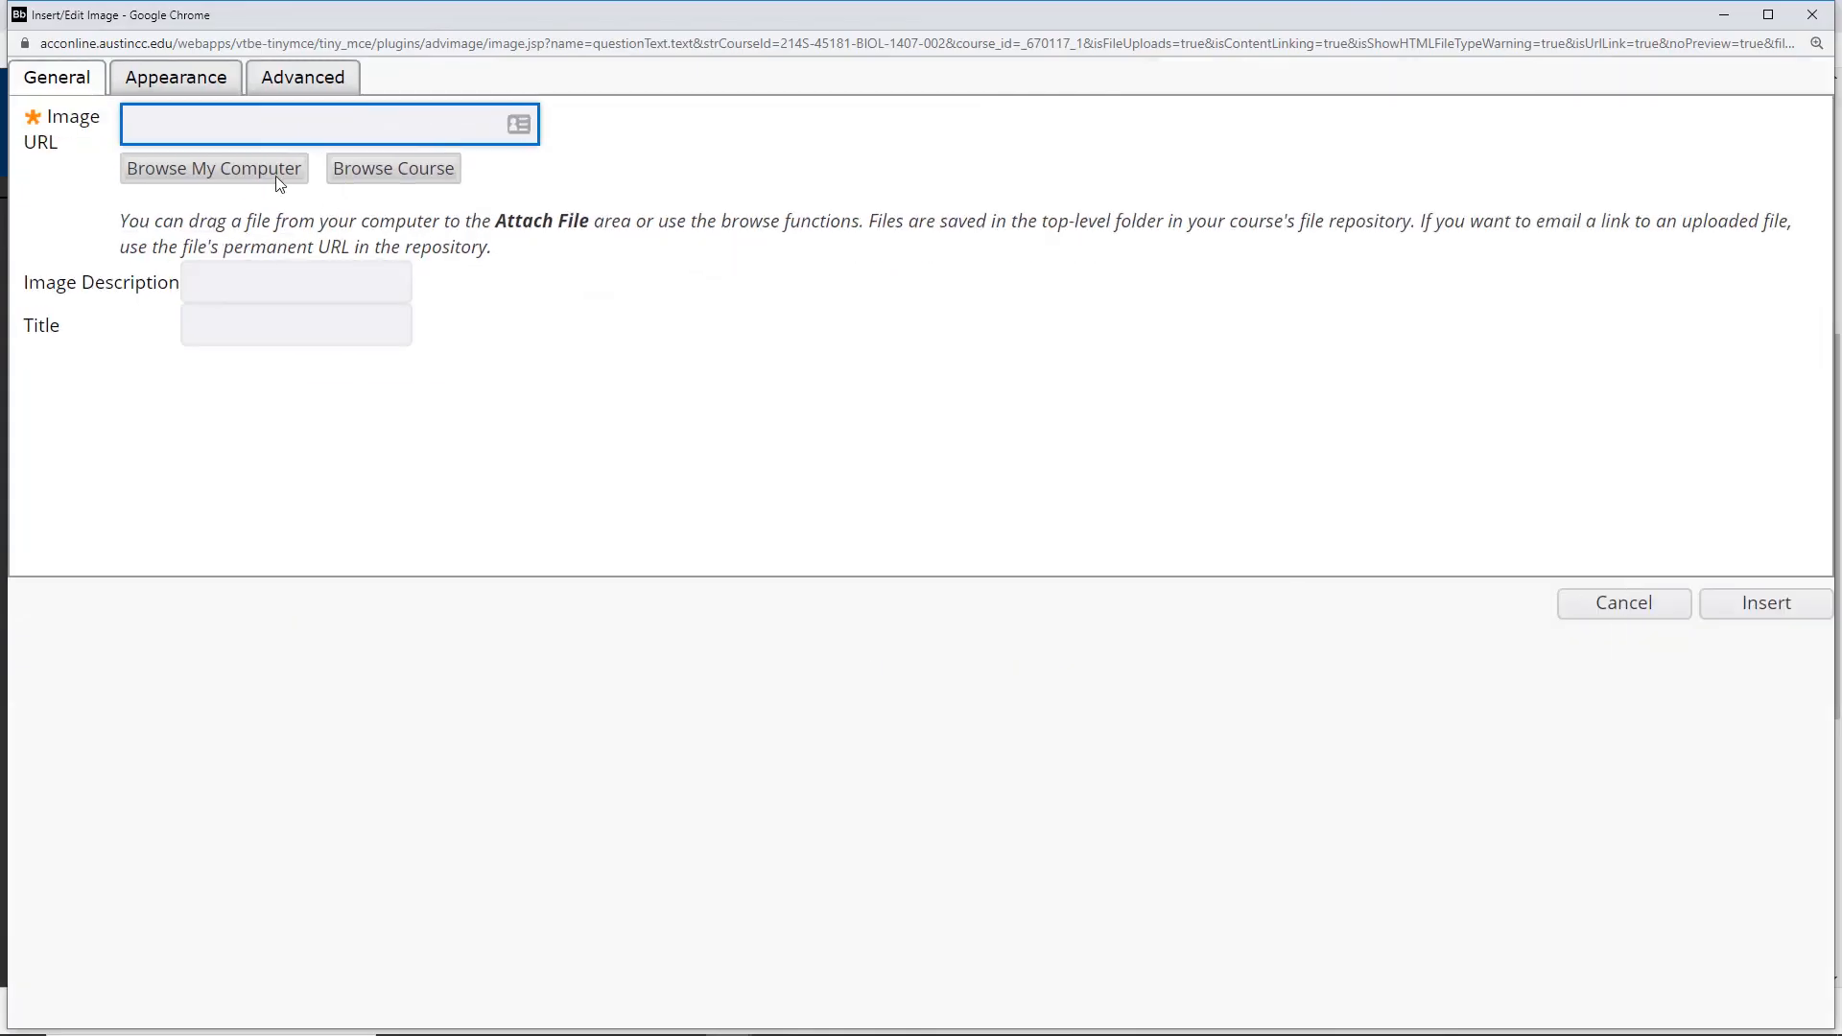
{"action": "left_click", "coordinate": [271, 171]}
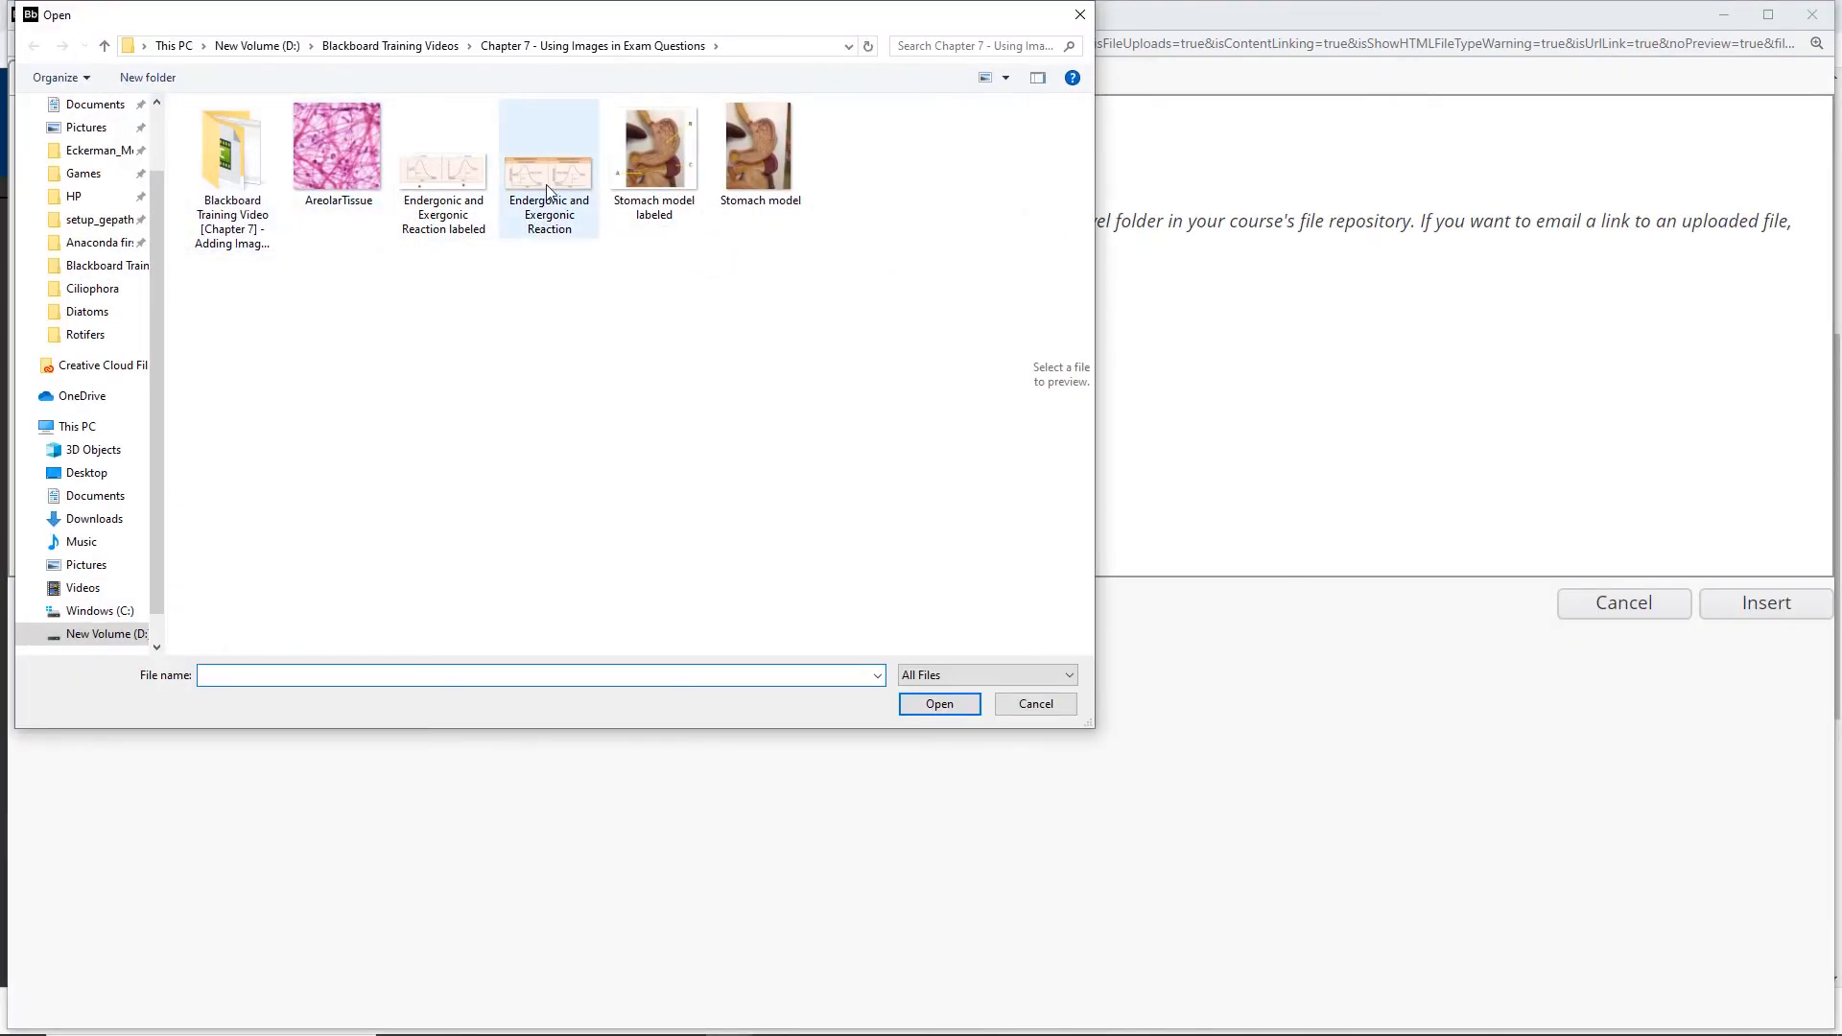
{"action": "double_click", "coordinate": [430, 184]}
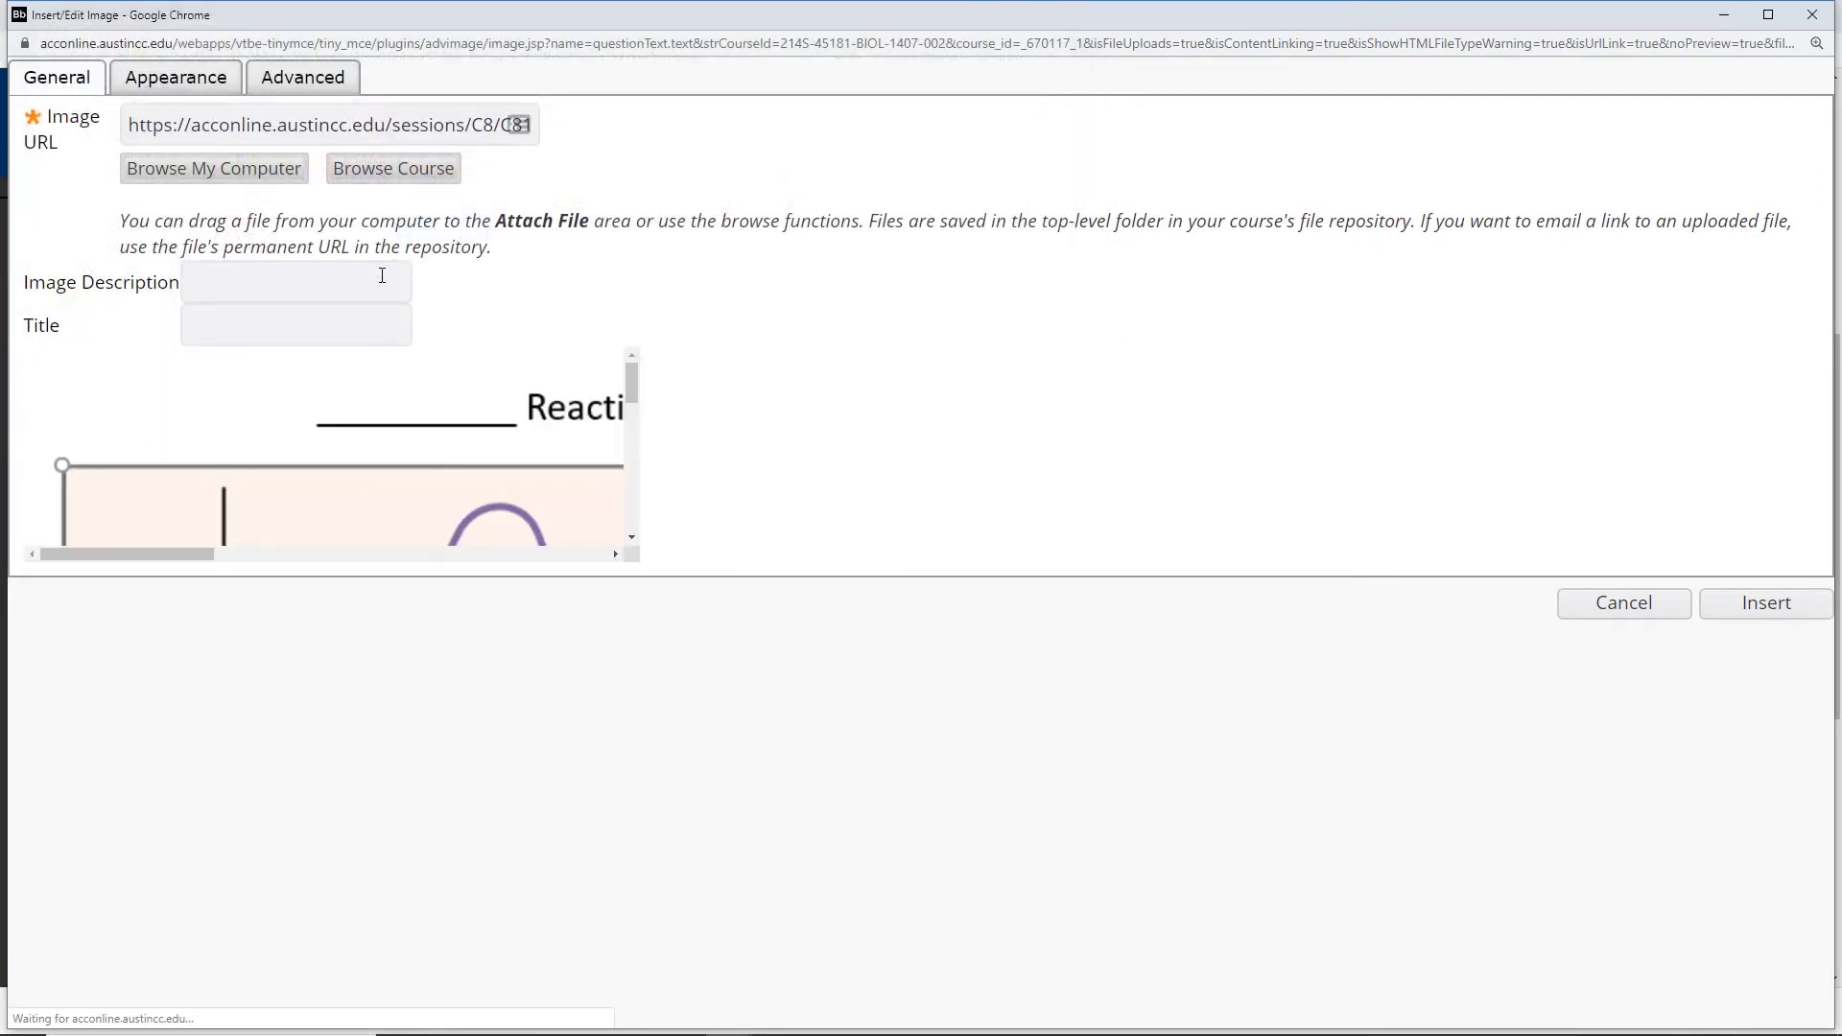
Enter "Reactions" as the image description.
{"action": "left_click", "coordinate": [310, 272]}
{"action": "type", "text": "En"}
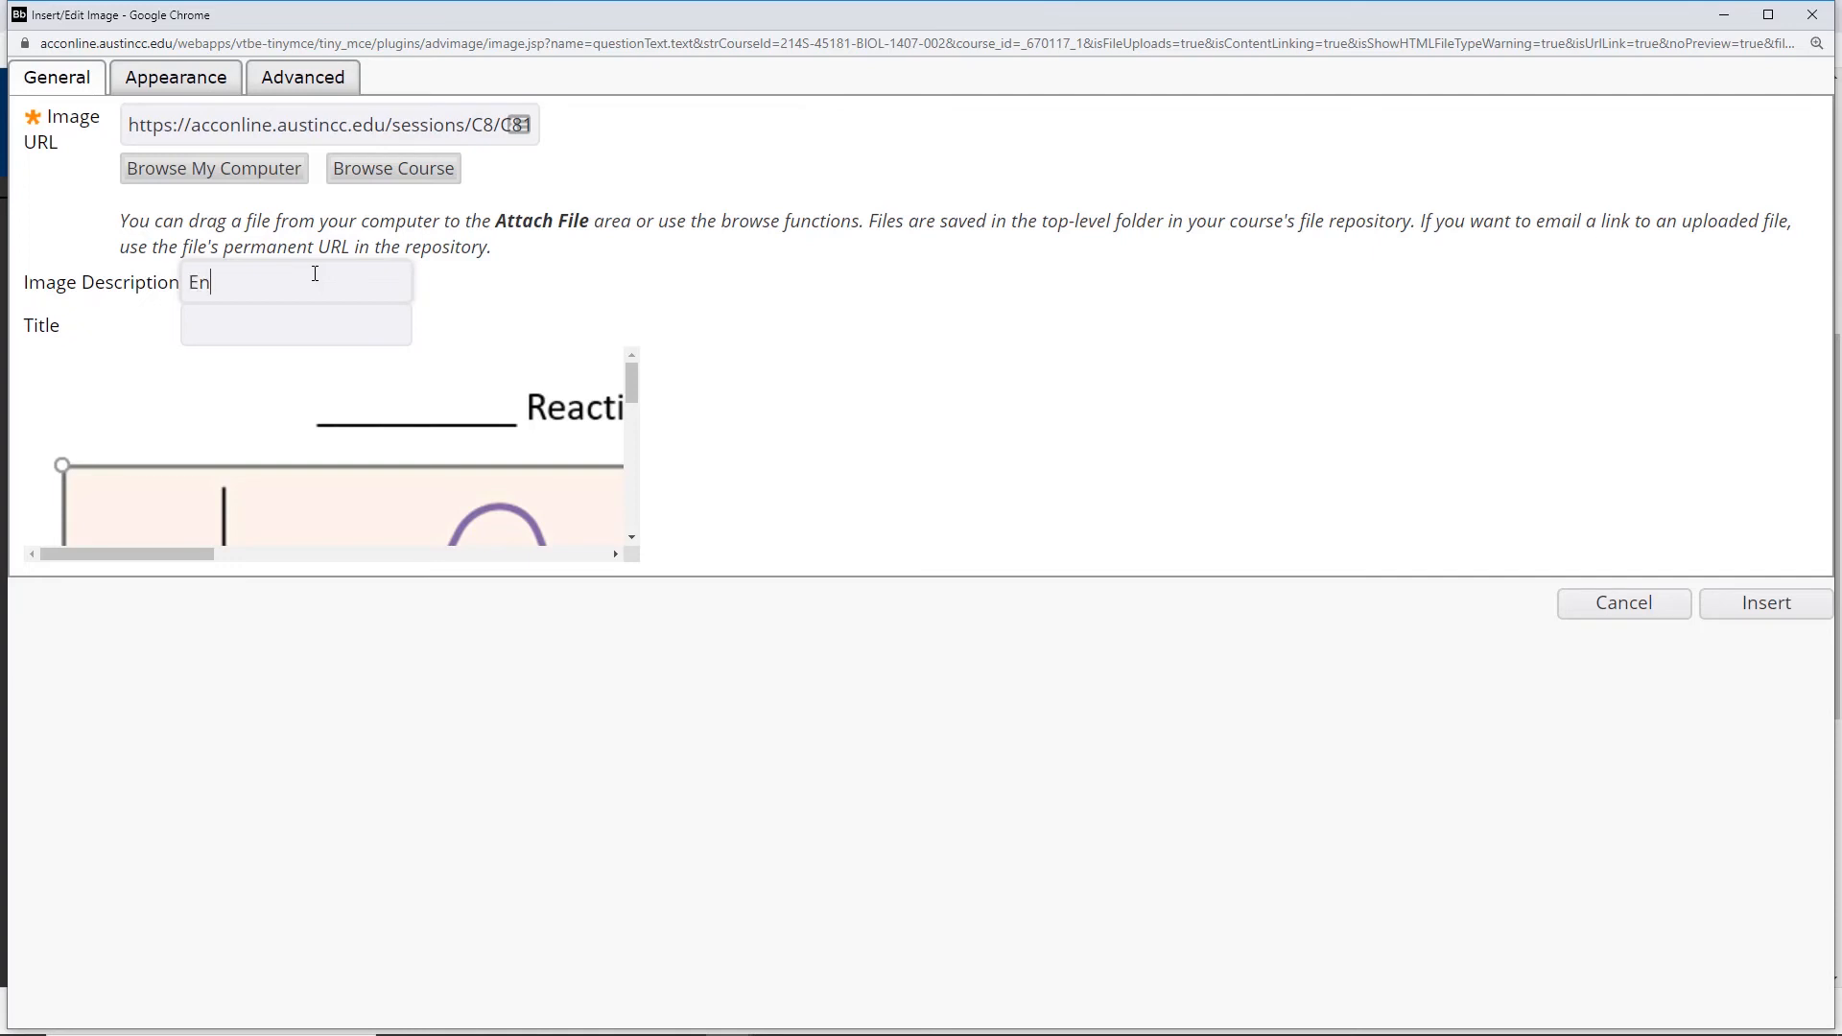
{"action": "type", "text": "er"}
{"action": "key", "text": "BackSpace"}
{"action": "key", "text": "BackSpace"}
{"action": "key", "text": "BackSpace"}
{"action": "key", "text": "BackSpace"}
{"action": "type", "text": "Reactions"}
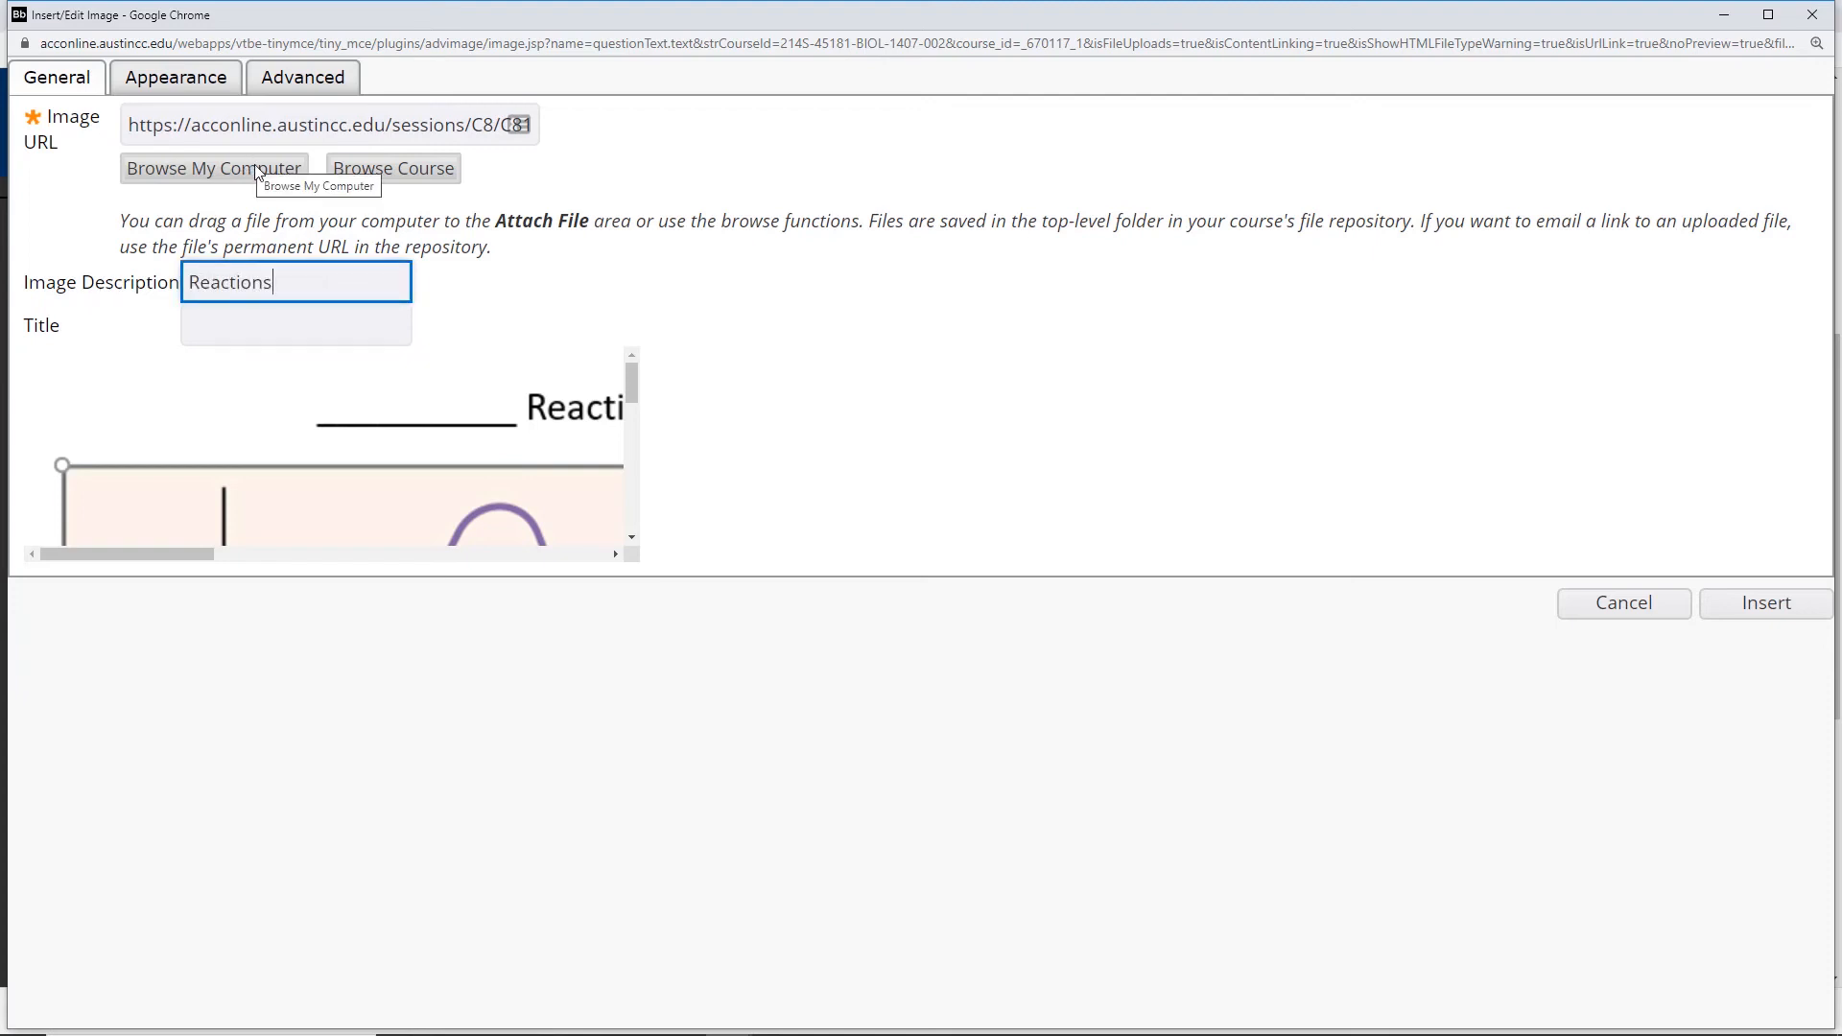
Set the image height to 400 px, scaling the width proportionally, and insert the image into the question text.
{"action": "left_click", "coordinate": [177, 86]}
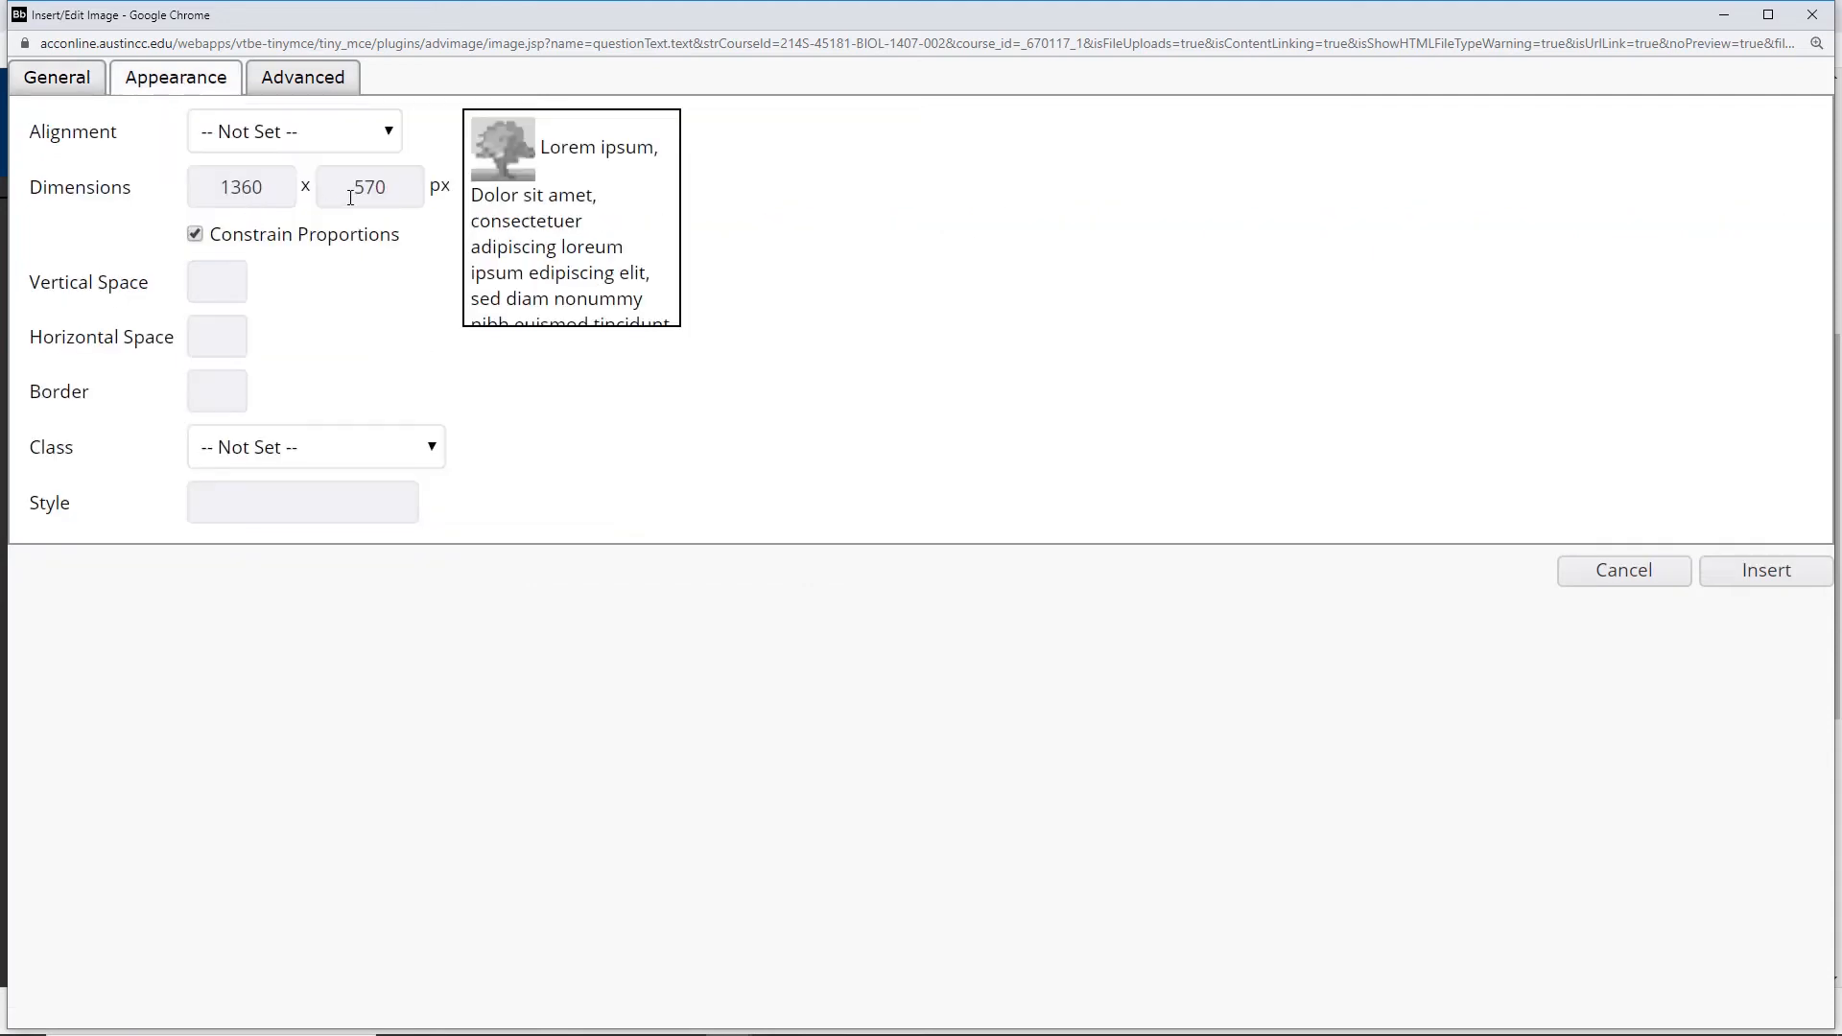
{"action": "left_click_drag", "start_coordinate": [390, 186], "coordinate": [310, 191]}
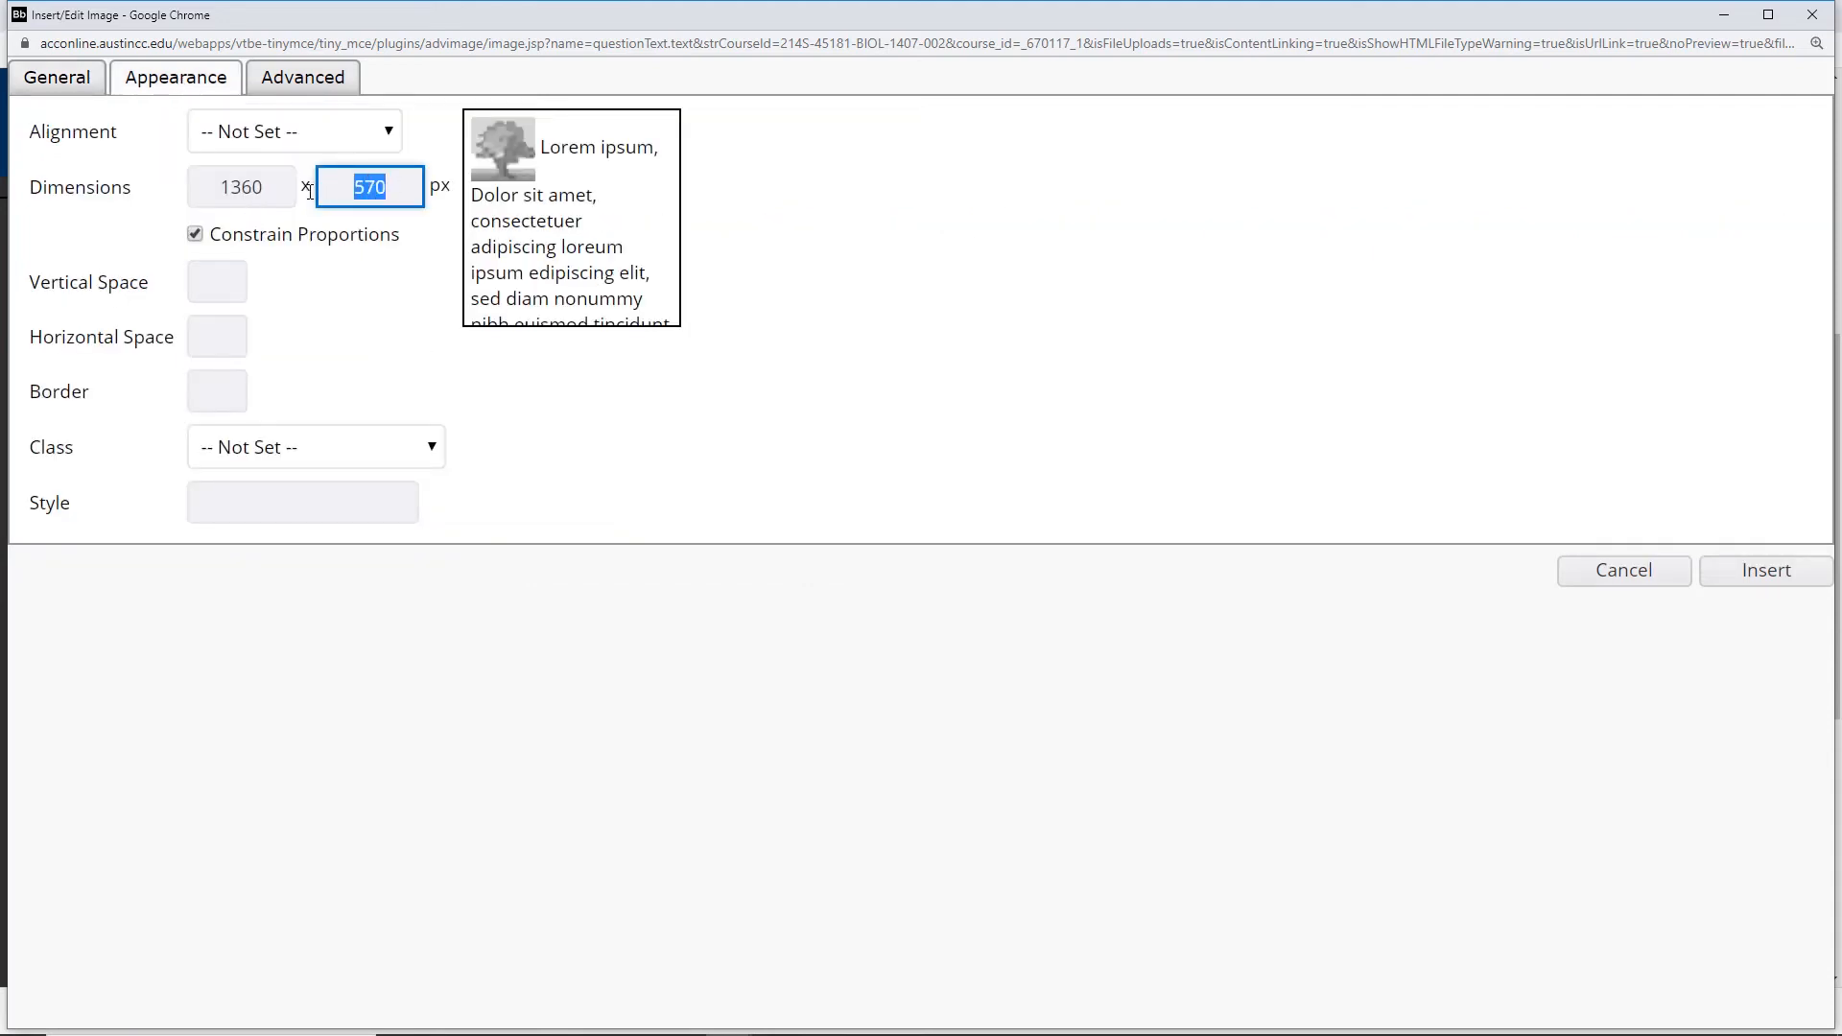
{"action": "type", "text": "400"}
{"action": "left_click", "coordinate": [268, 187]}
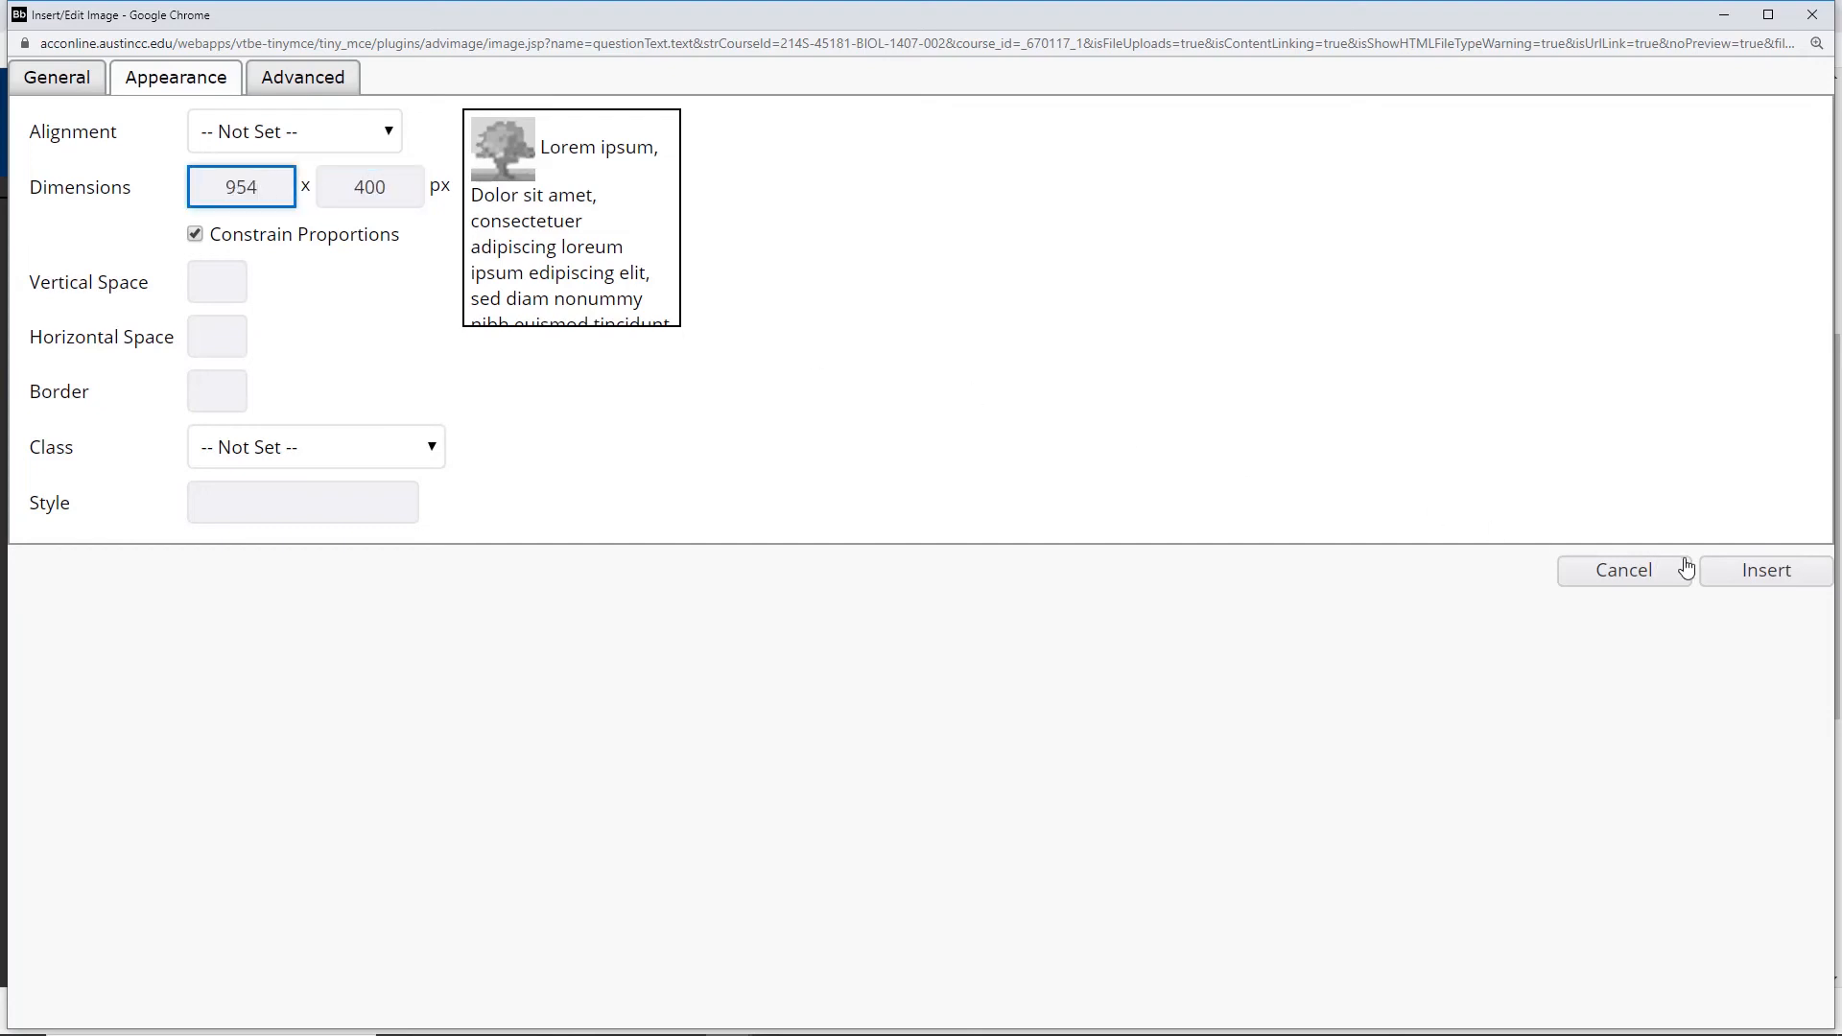
{"action": "left_click", "coordinate": [1765, 588]}
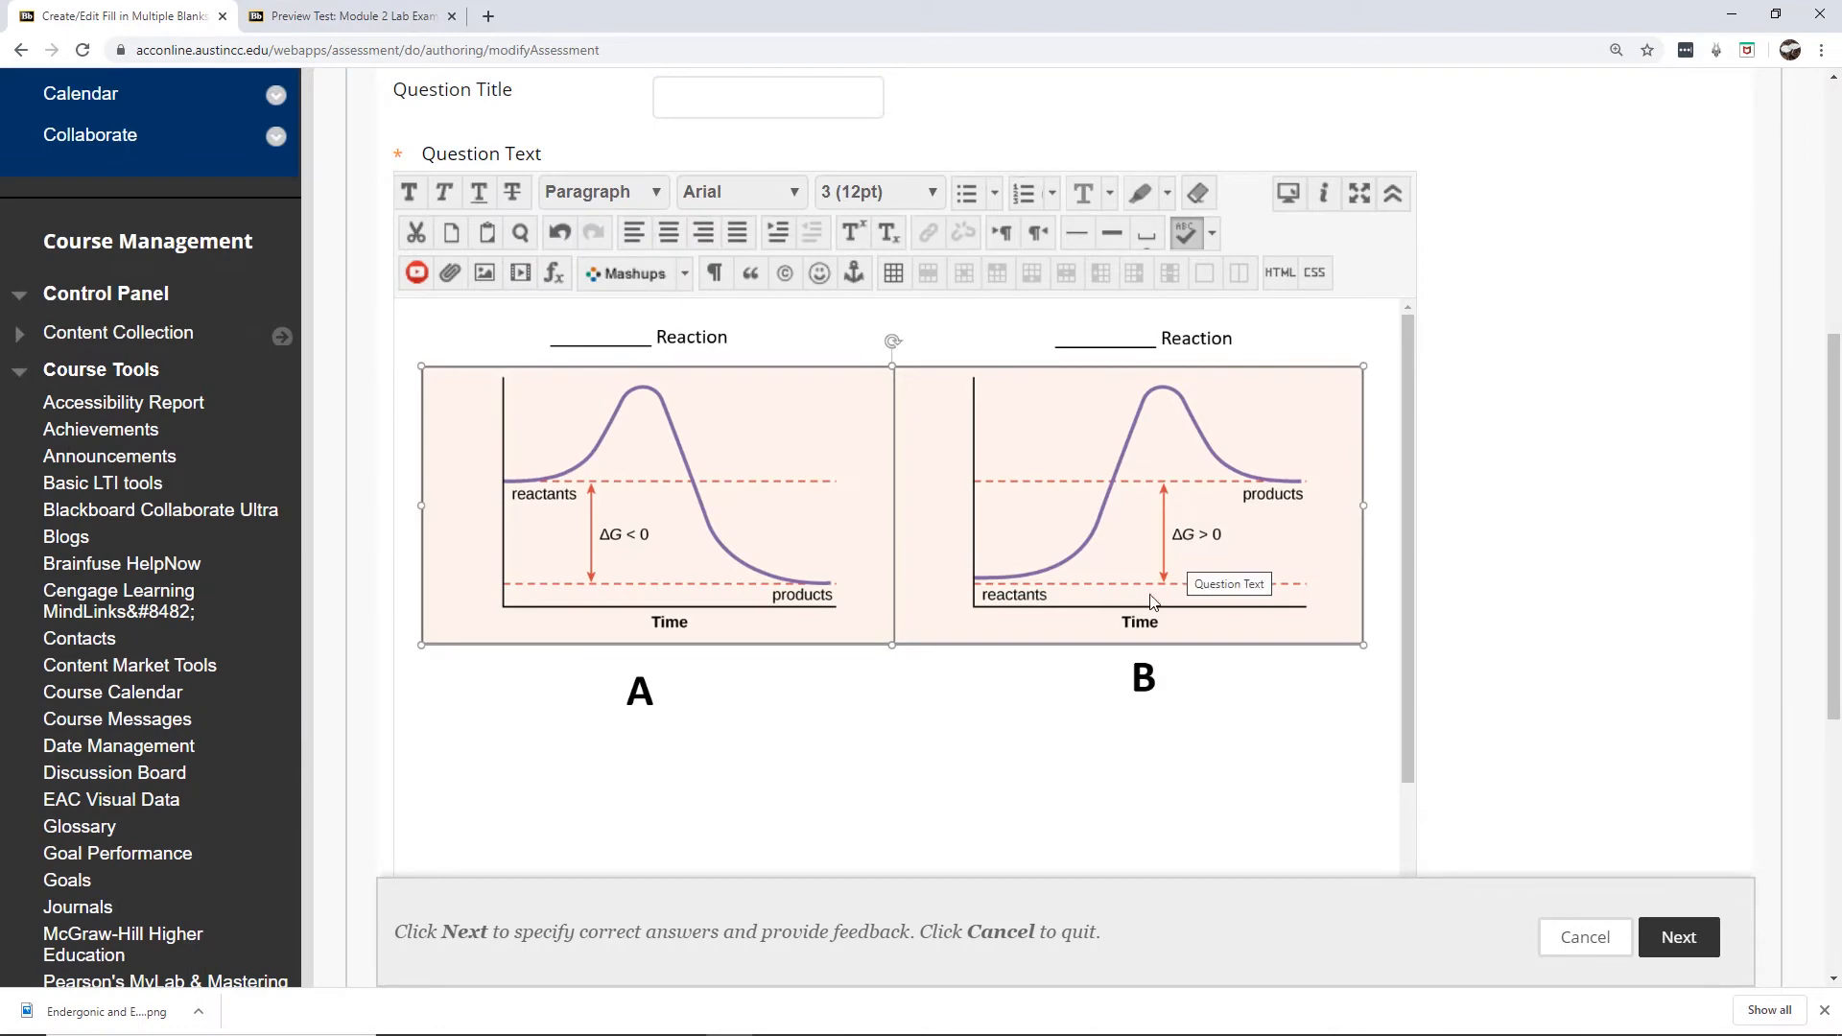
Reduce the inserted reaction image to a height of 300 px, keeping its proportions, and update it.
{"action": "right_click", "coordinate": [763, 424]}
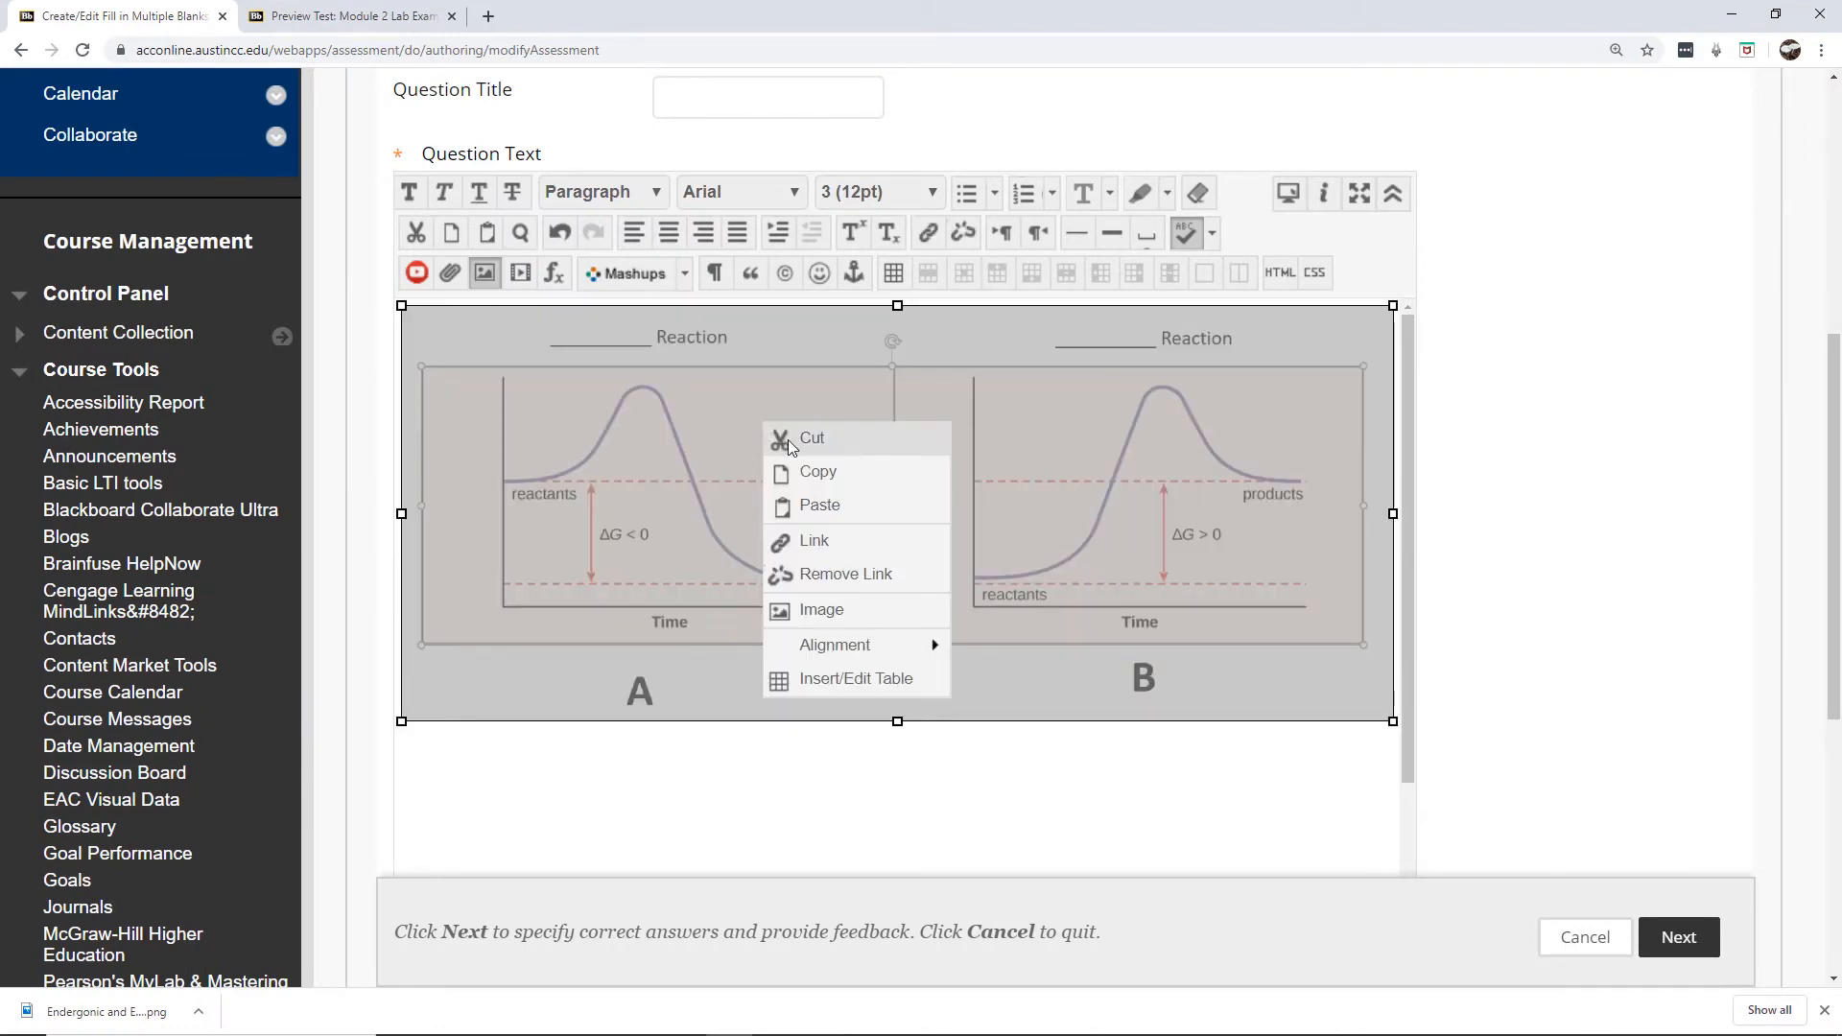
{"action": "left_click", "coordinate": [844, 616]}
{"action": "left_click", "coordinate": [224, 93]}
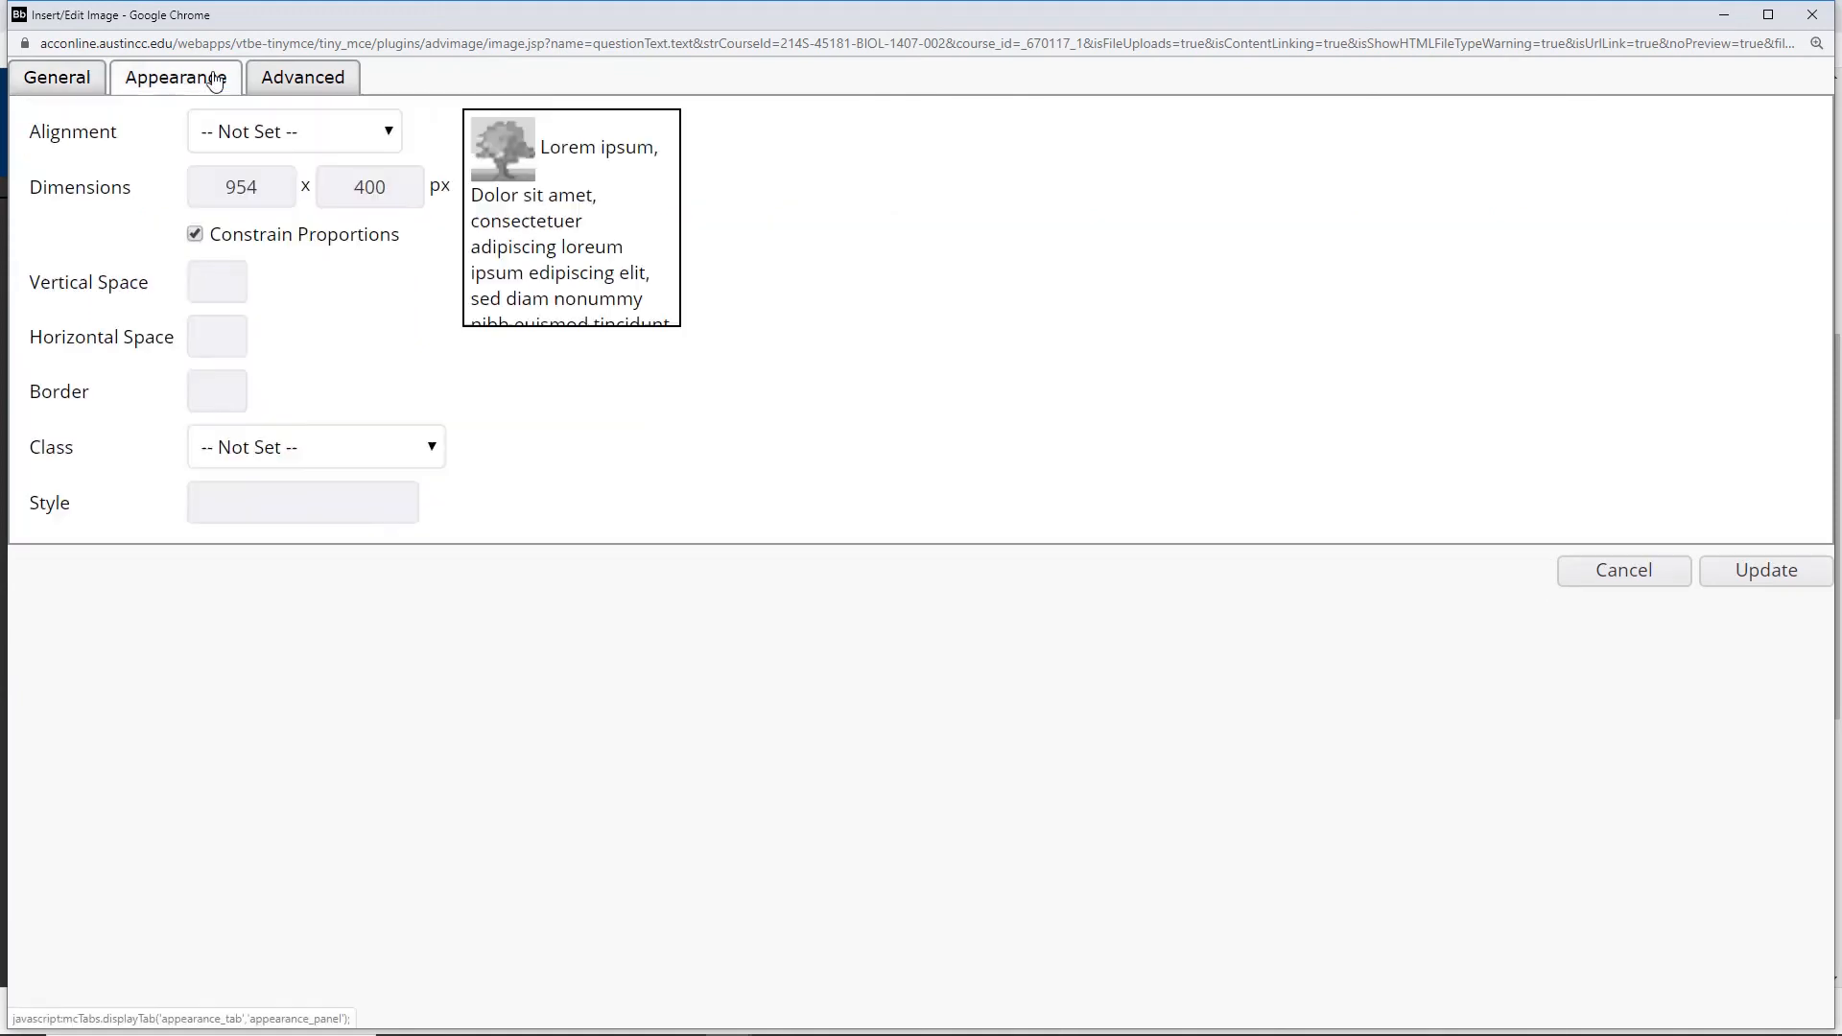
{"action": "left_click_drag", "start_coordinate": [398, 186], "coordinate": [324, 188]}
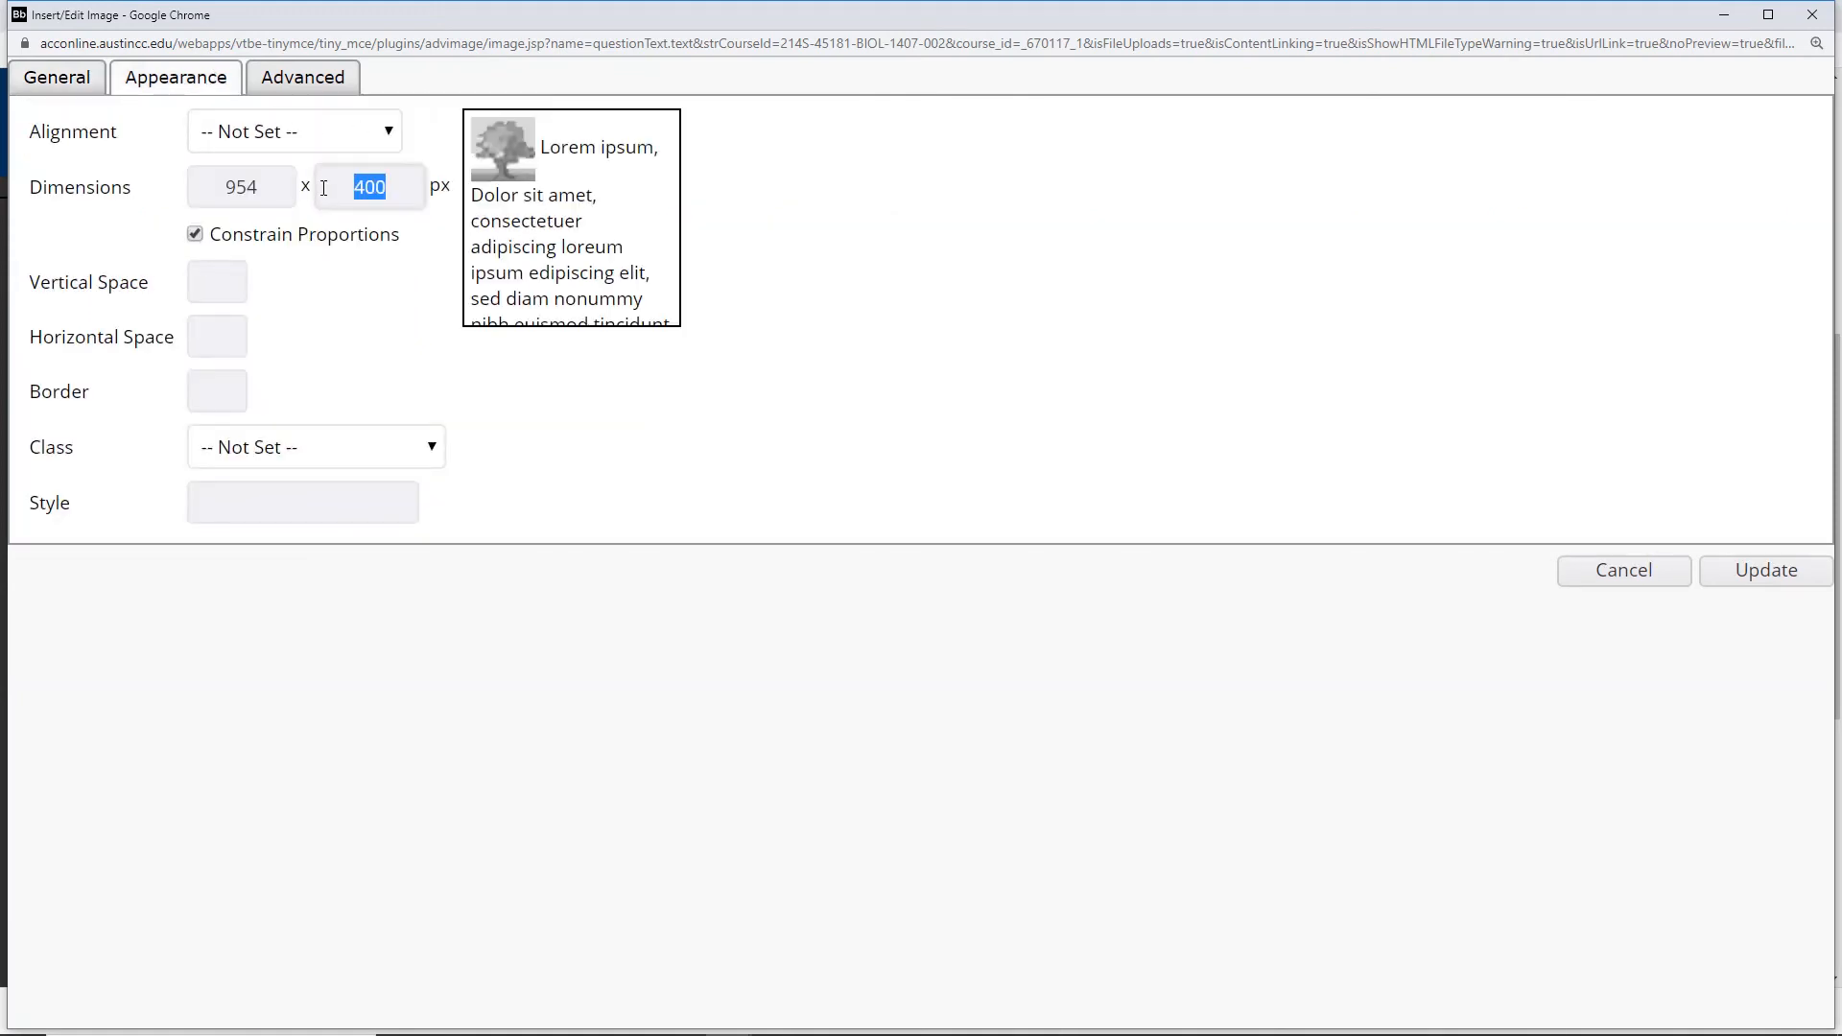
{"action": "type", "text": "300"}
{"action": "left_click", "coordinate": [258, 186]}
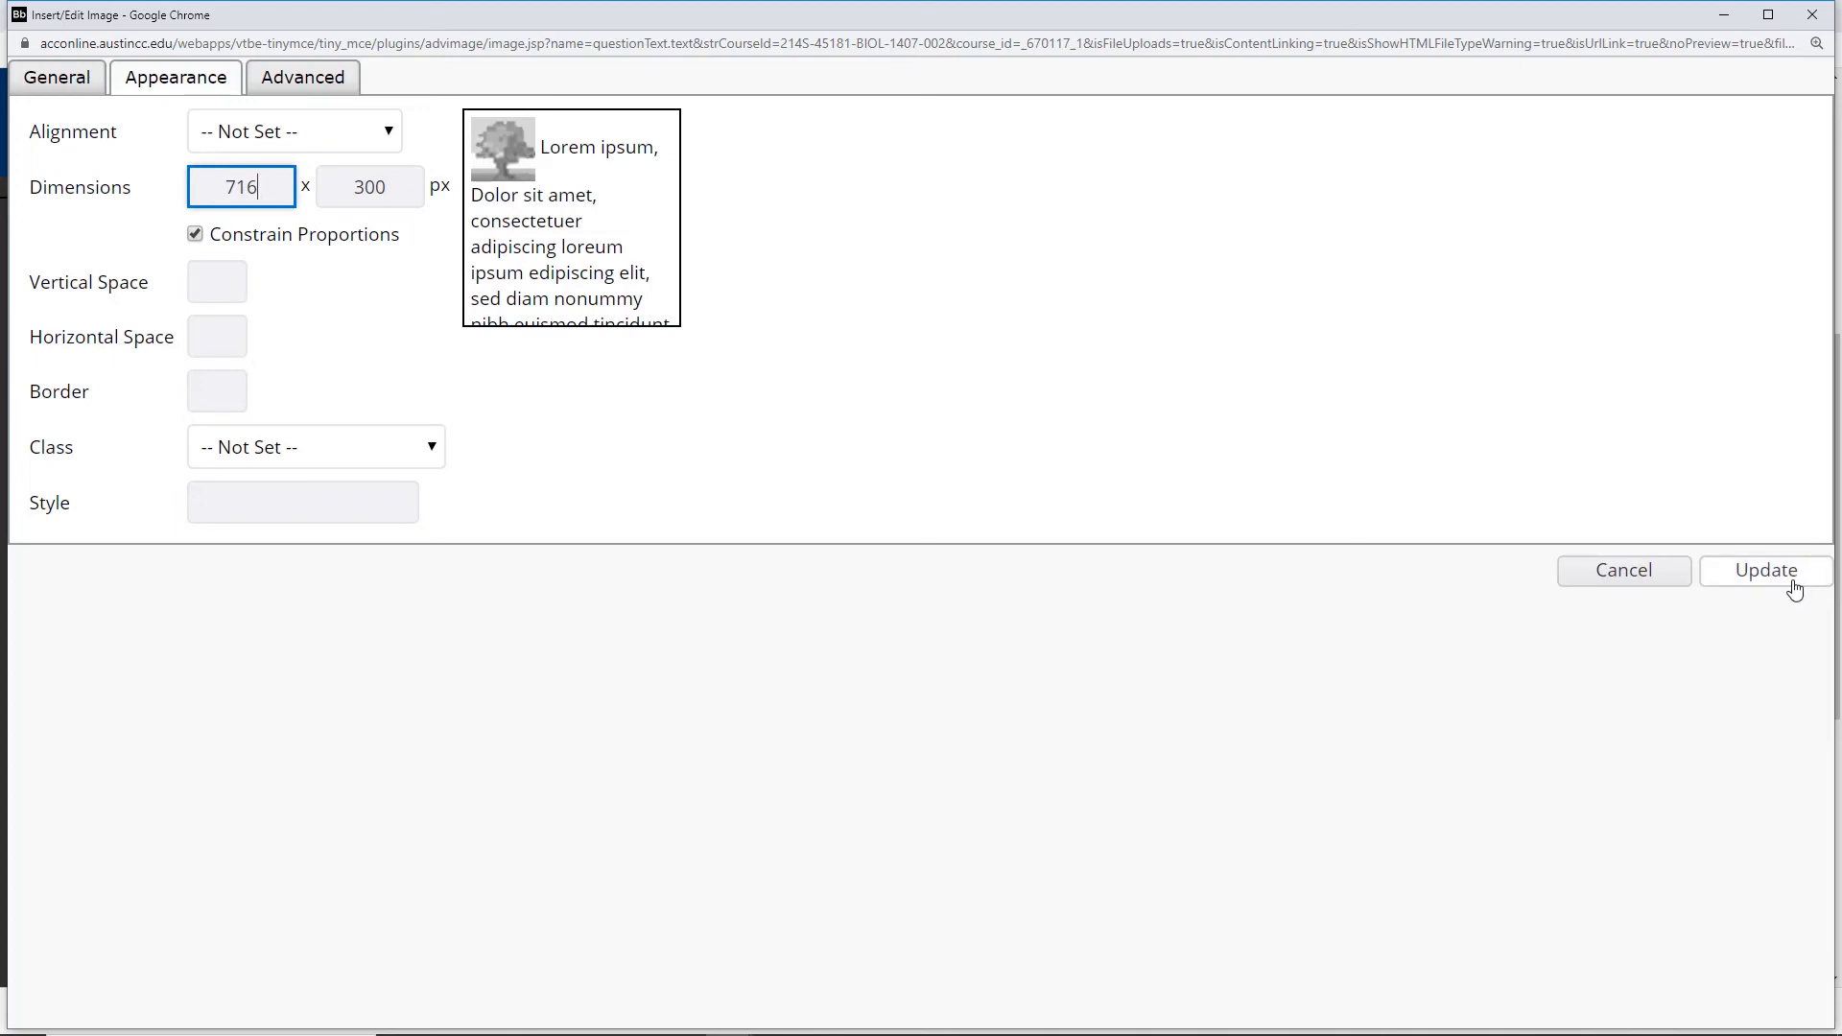
{"action": "left_click", "coordinate": [1765, 572]}
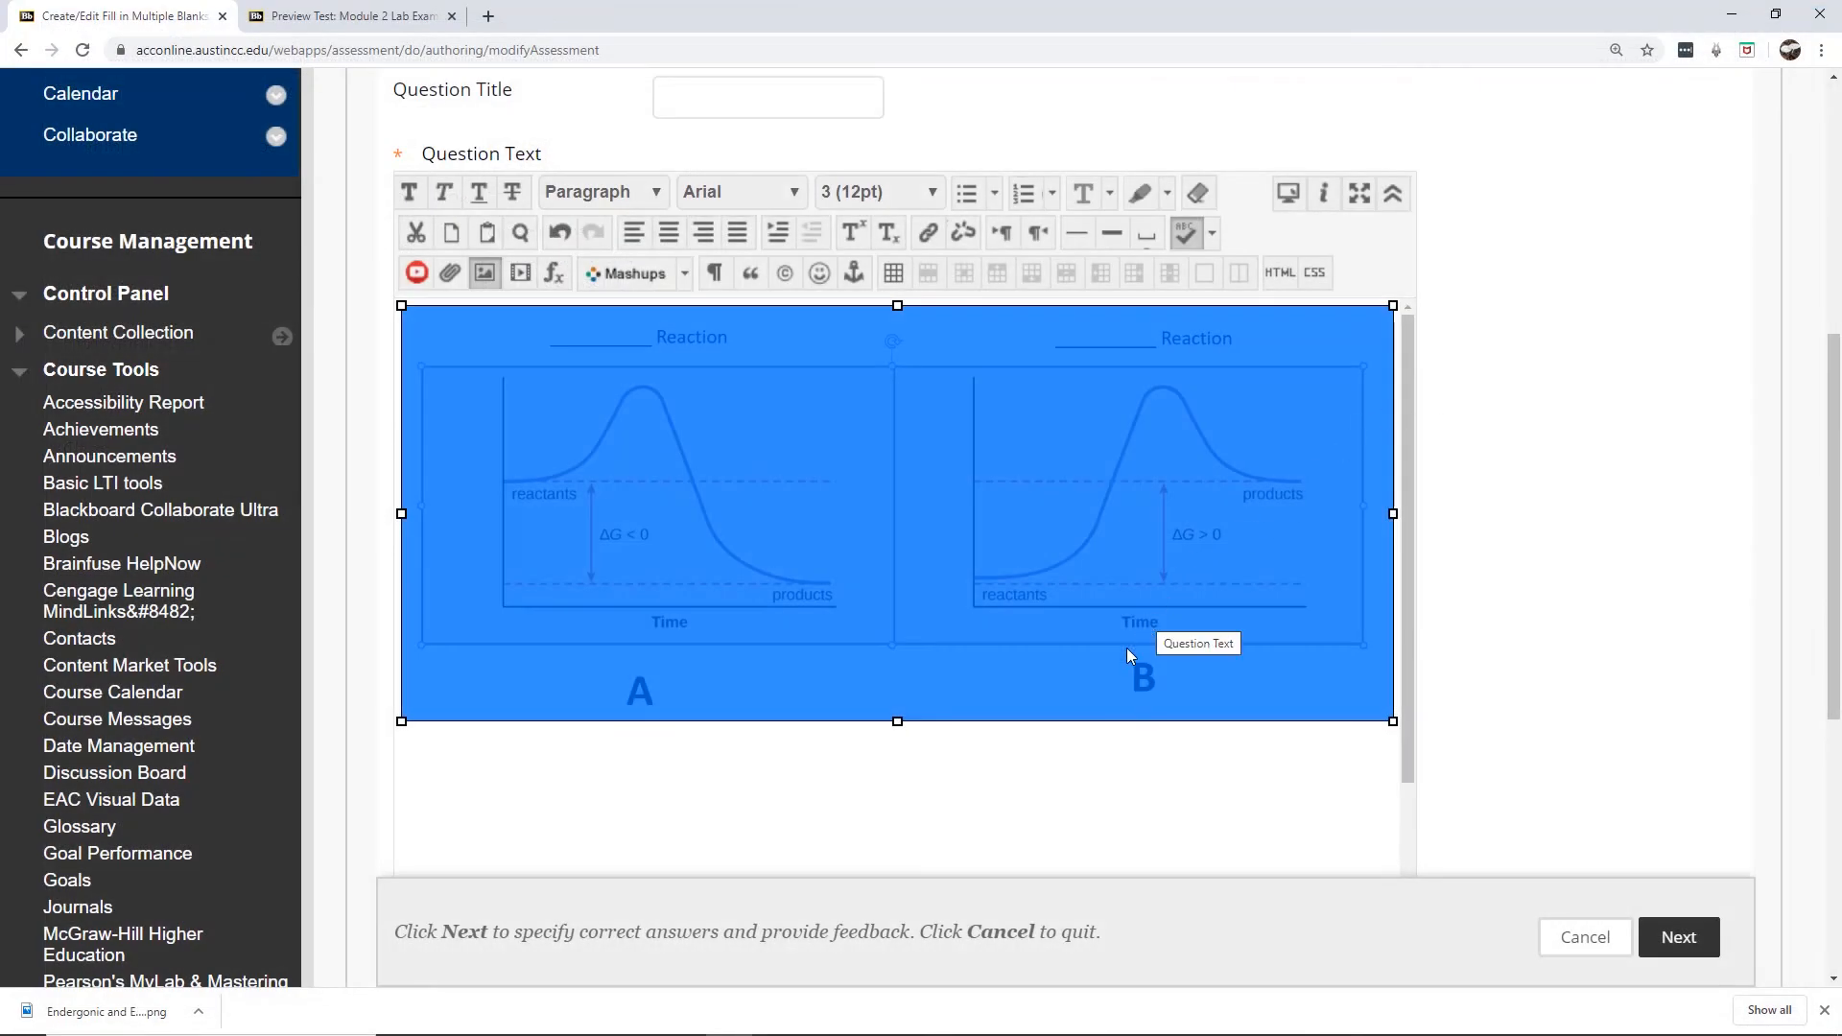
Check the reaction image's dimensions in its appearance settings.
{"action": "right_click", "coordinate": [960, 570]}
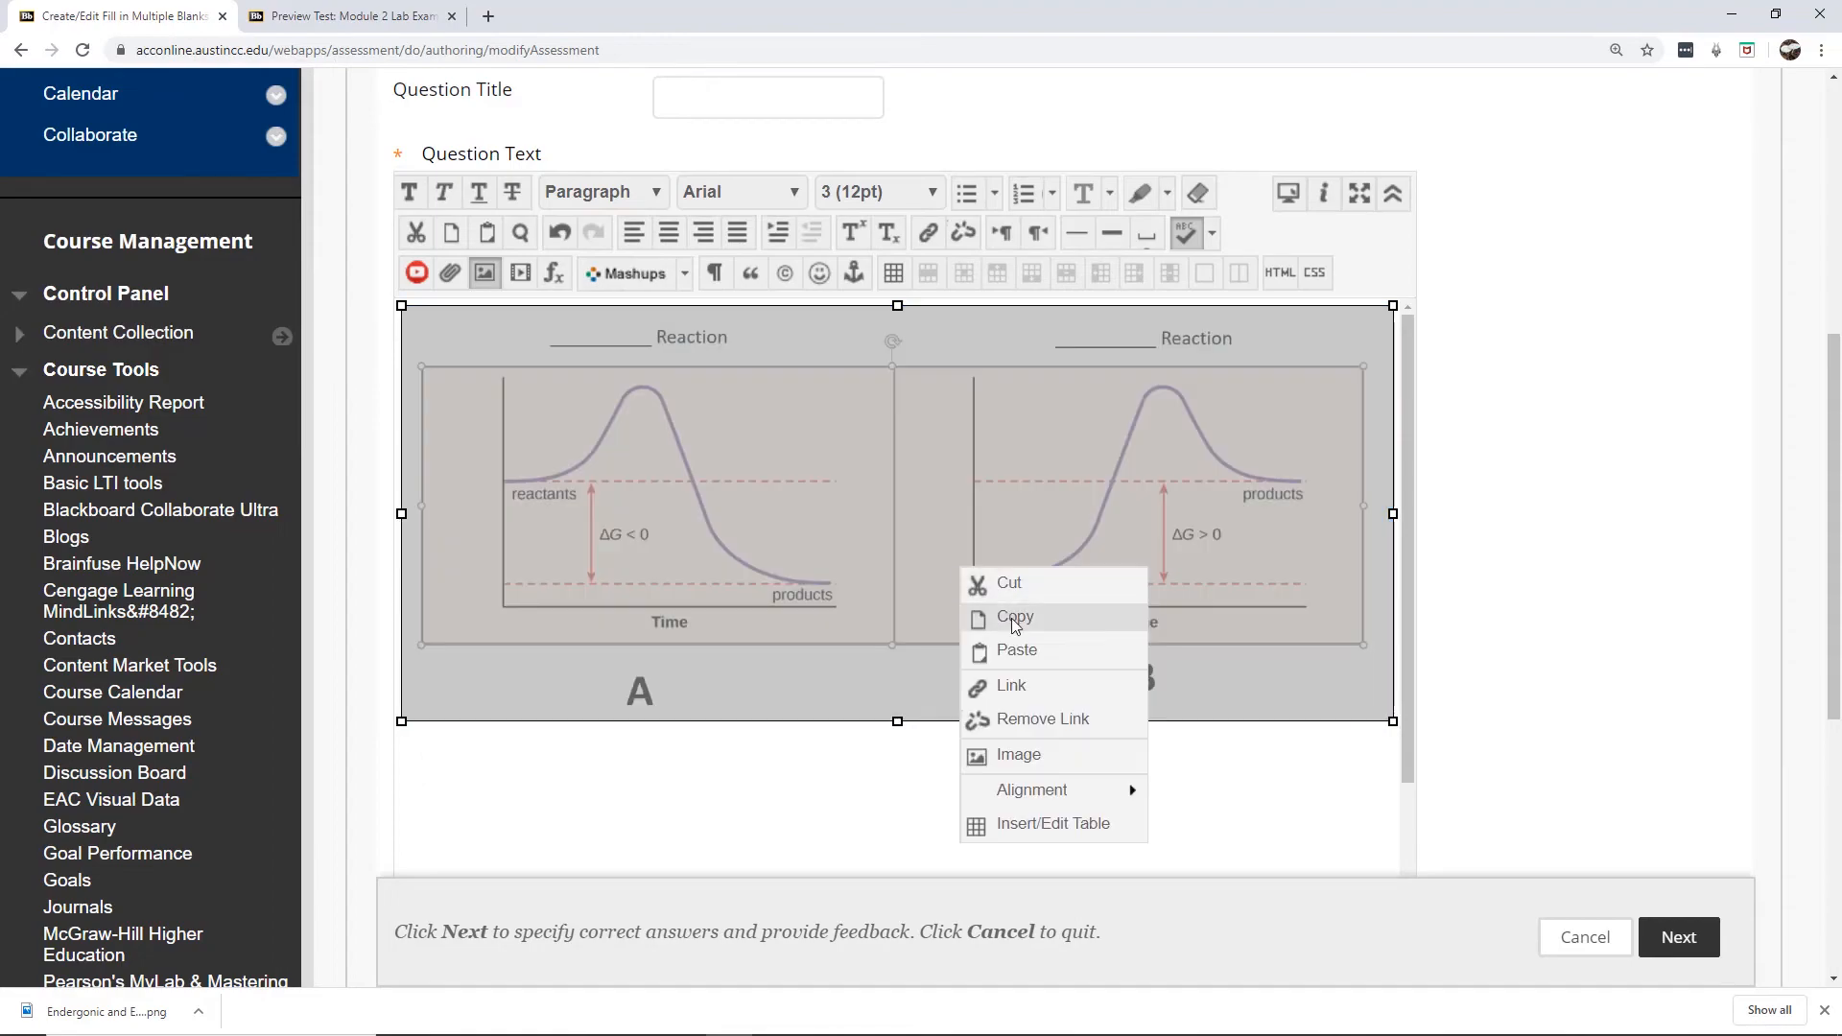
{"action": "left_click", "coordinate": [1035, 748]}
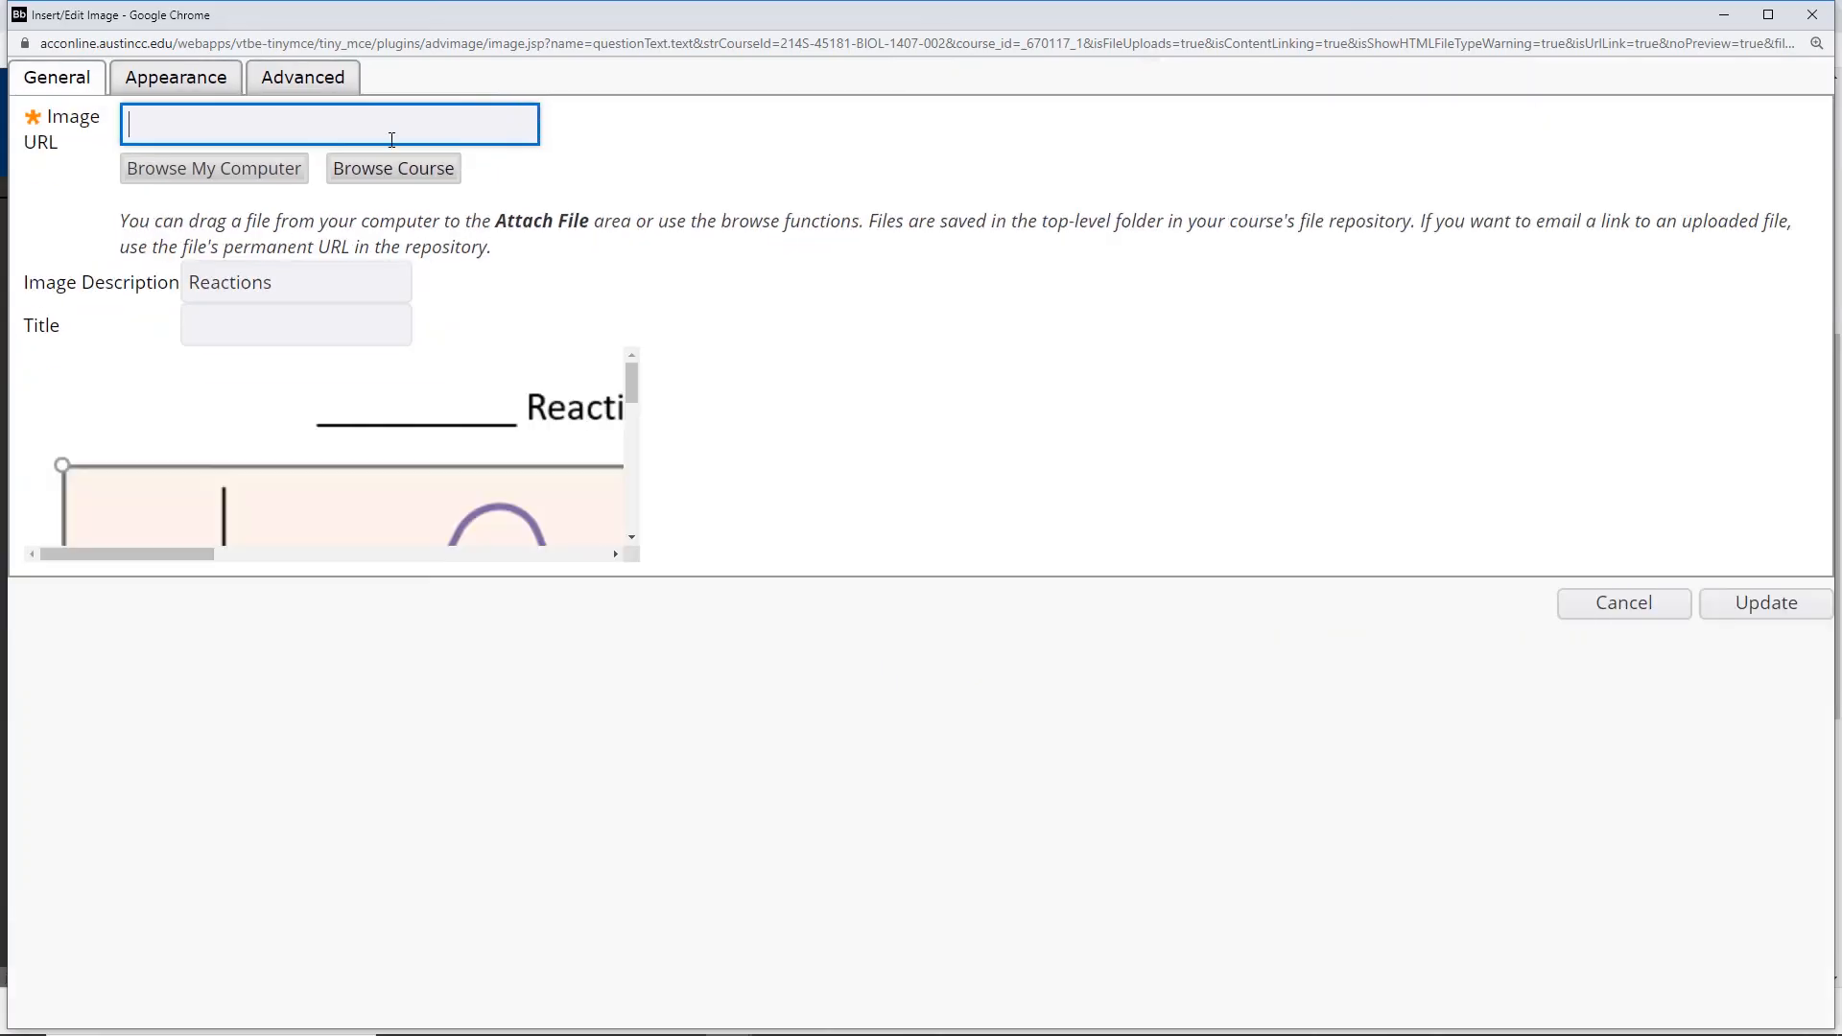
{"action": "left_click", "coordinate": [182, 86]}
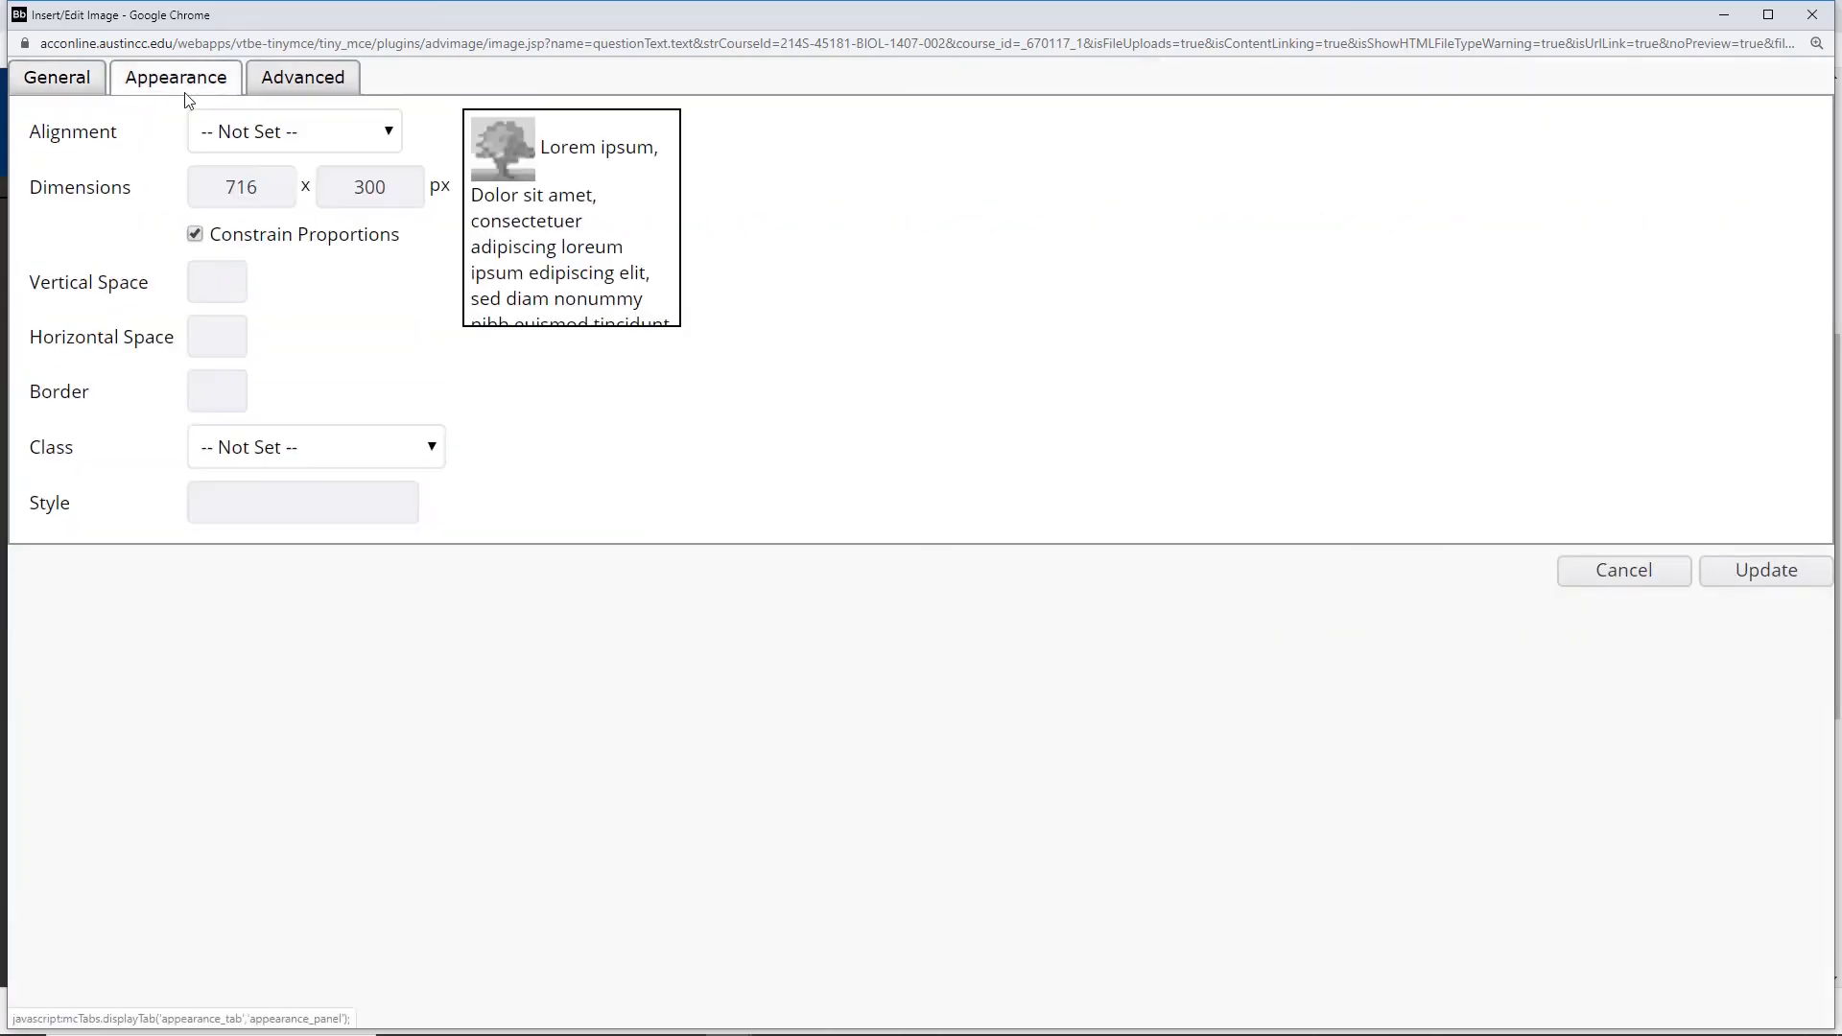
{"action": "left_click", "coordinate": [1766, 572]}
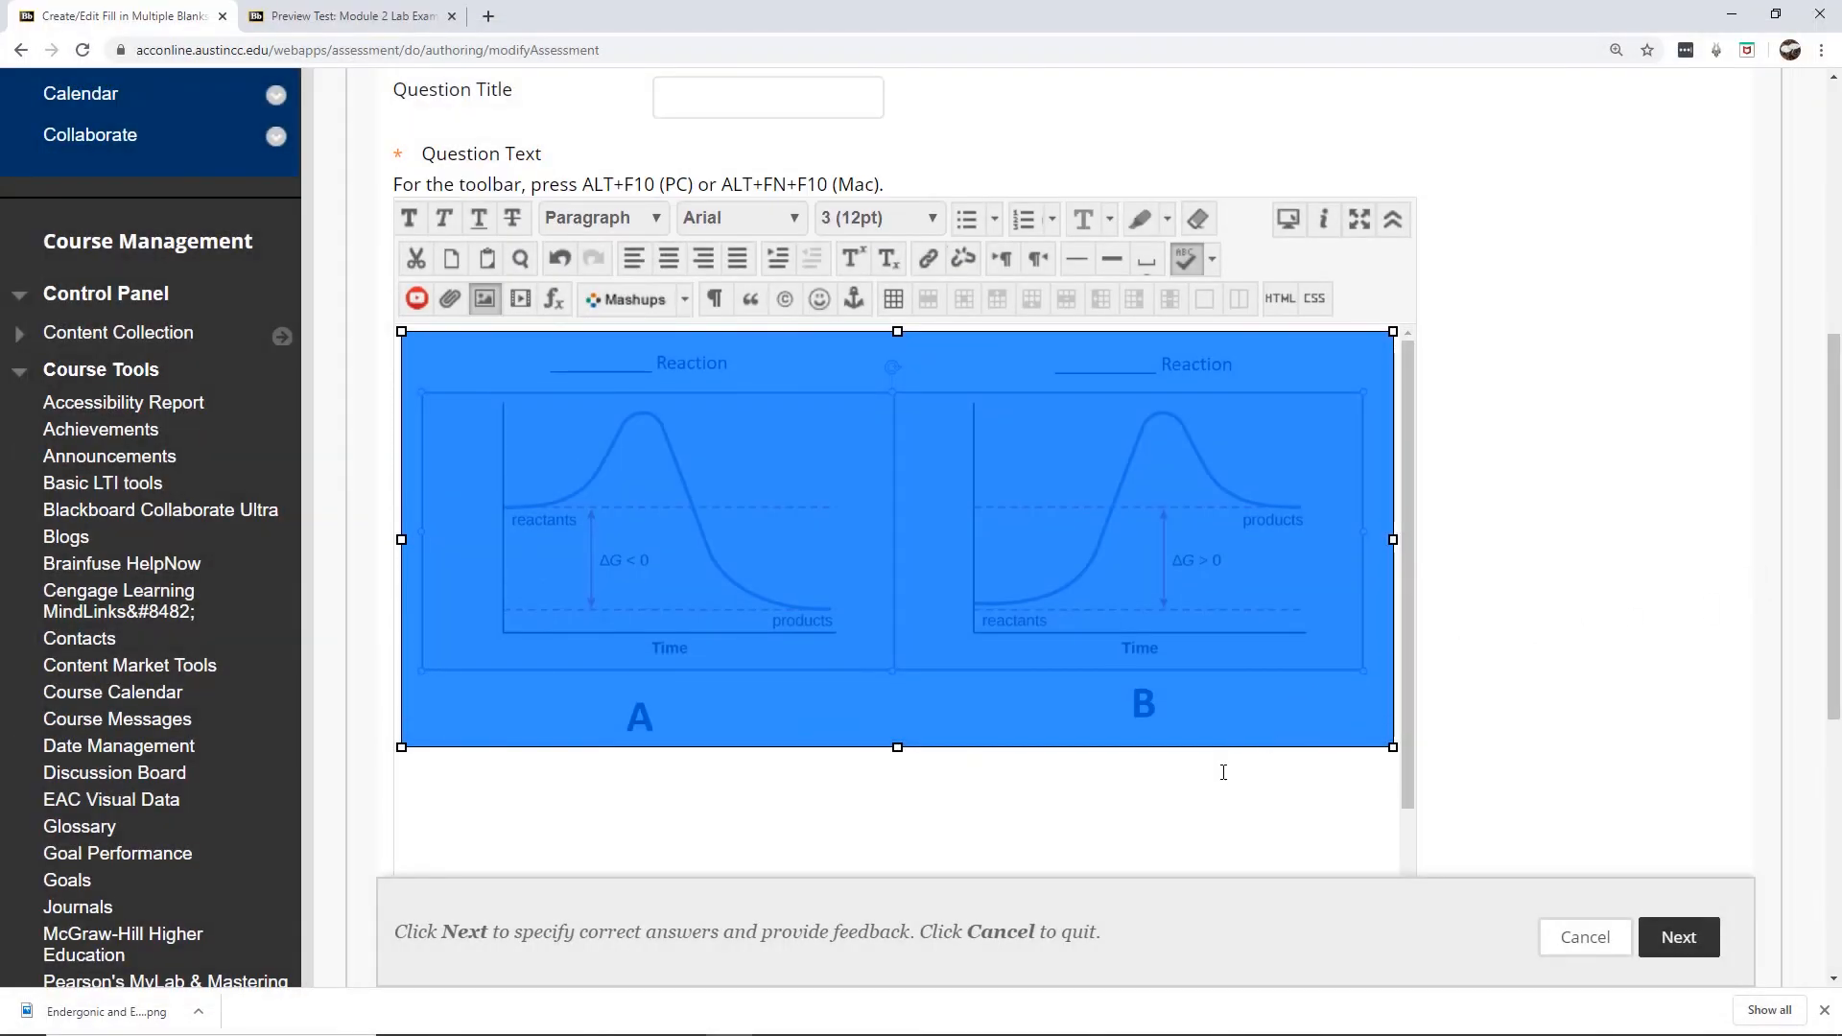
Below the reaction image, enter the questions "What type of reaction is Graph A? [1]" and "What is the Y-axis in both graphs? [2]".
{"action": "left_click", "coordinate": [1223, 773]}
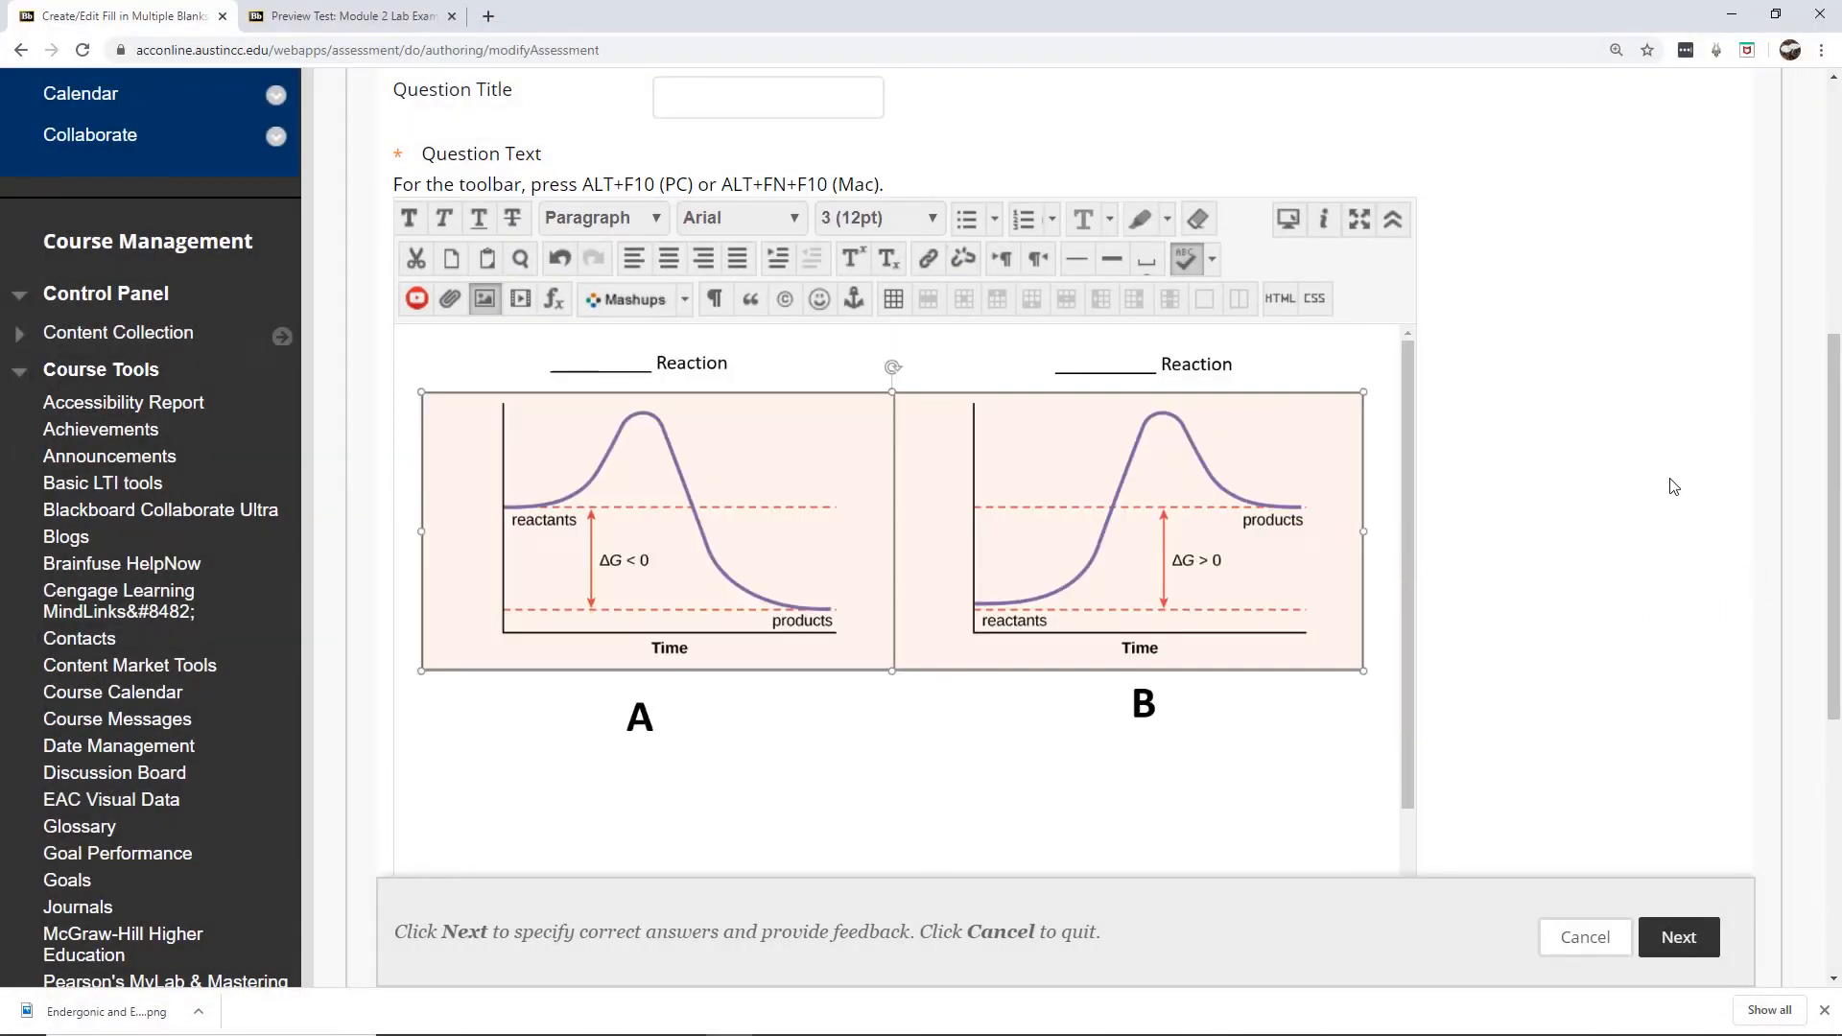
{"action": "left_click_drag", "start_coordinate": [1835, 374], "coordinate": [1839, 451]}
{"action": "left_click", "coordinate": [1355, 545]}
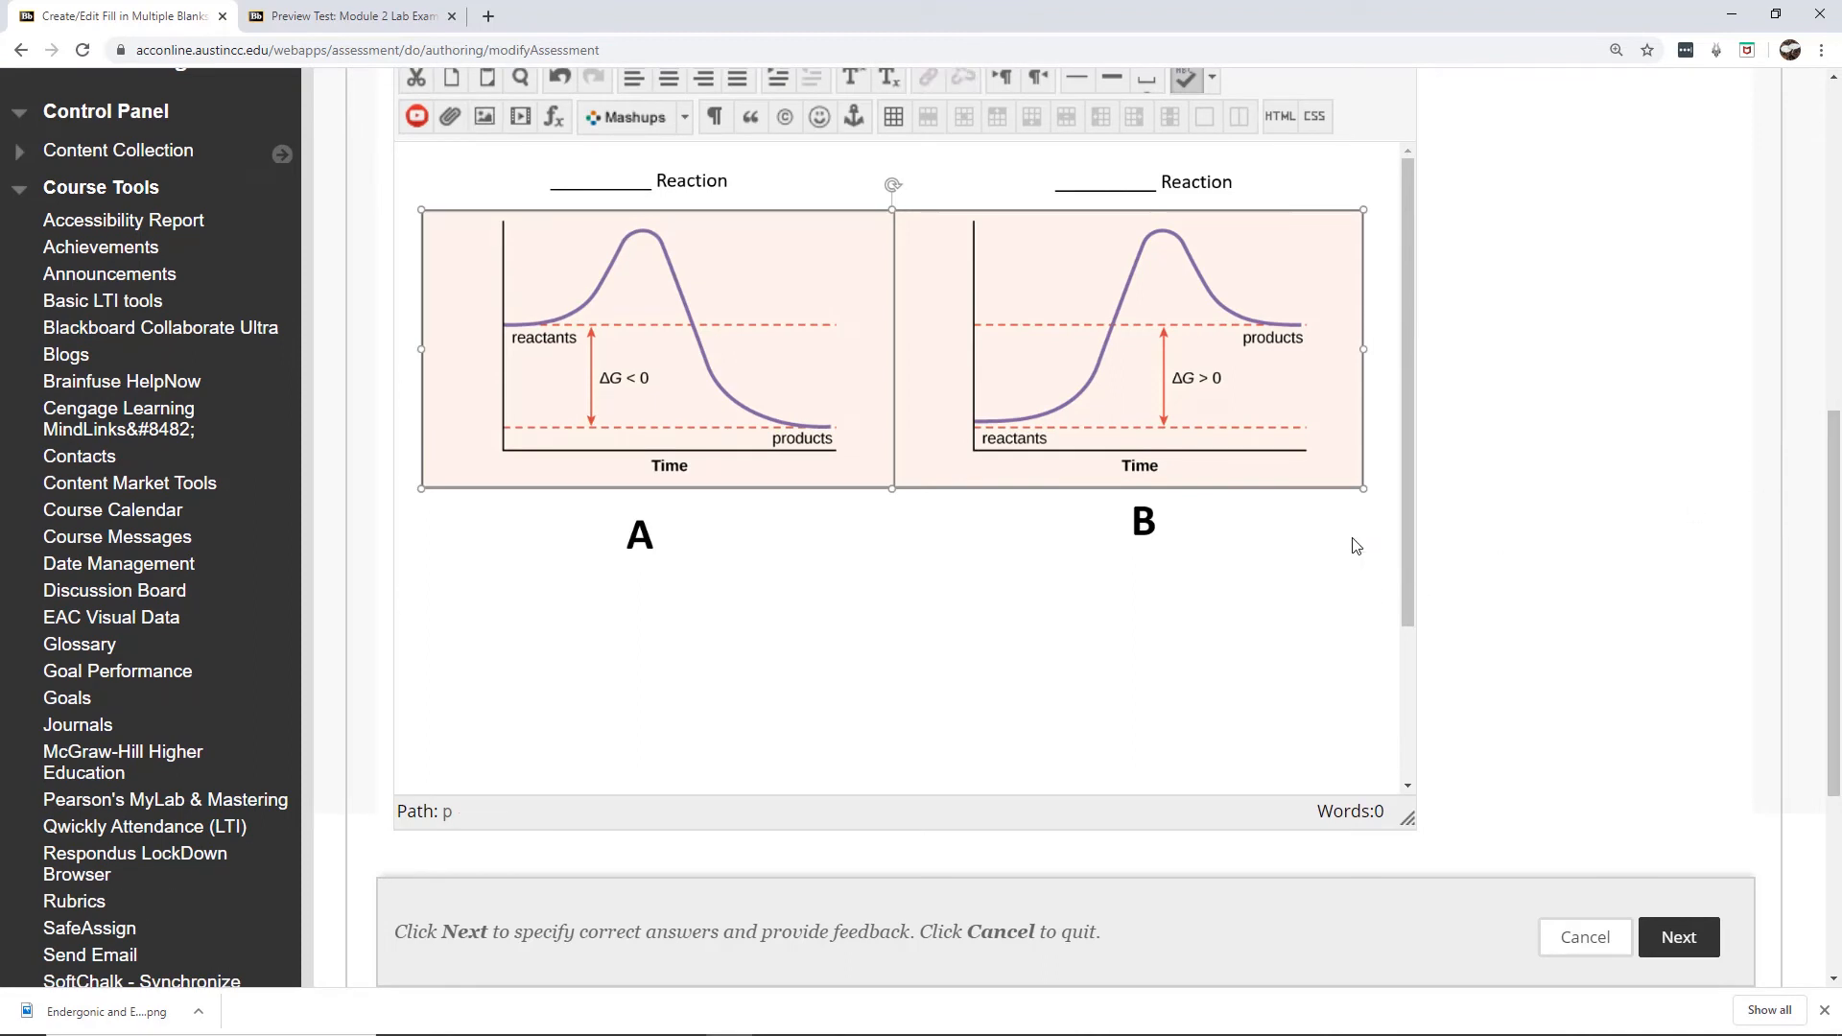
{"action": "type", "text": "What type of reaction is "}
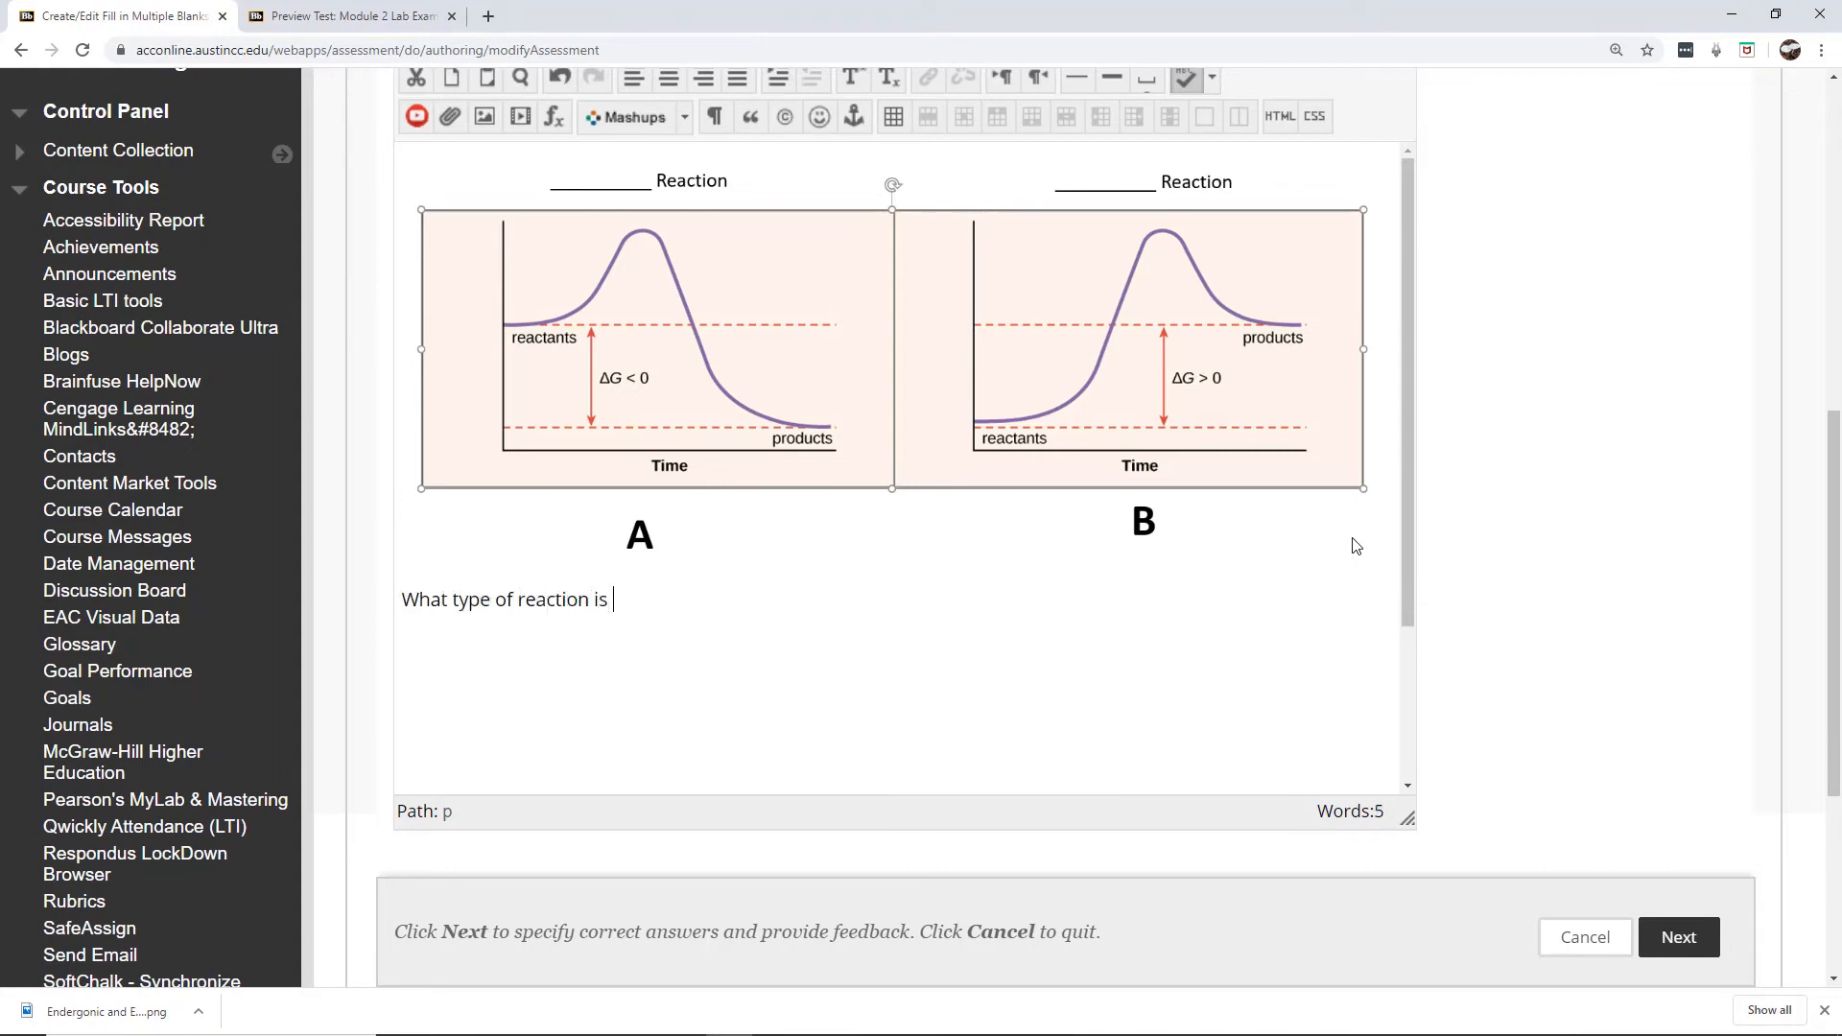
{"action": "type", "text": "Graph A? []"}
{"action": "key", "text": "Left"}
{"action": "type", "text": "1"}
{"action": "key", "text": "Return"}
{"action": "type", "text": "What i"}
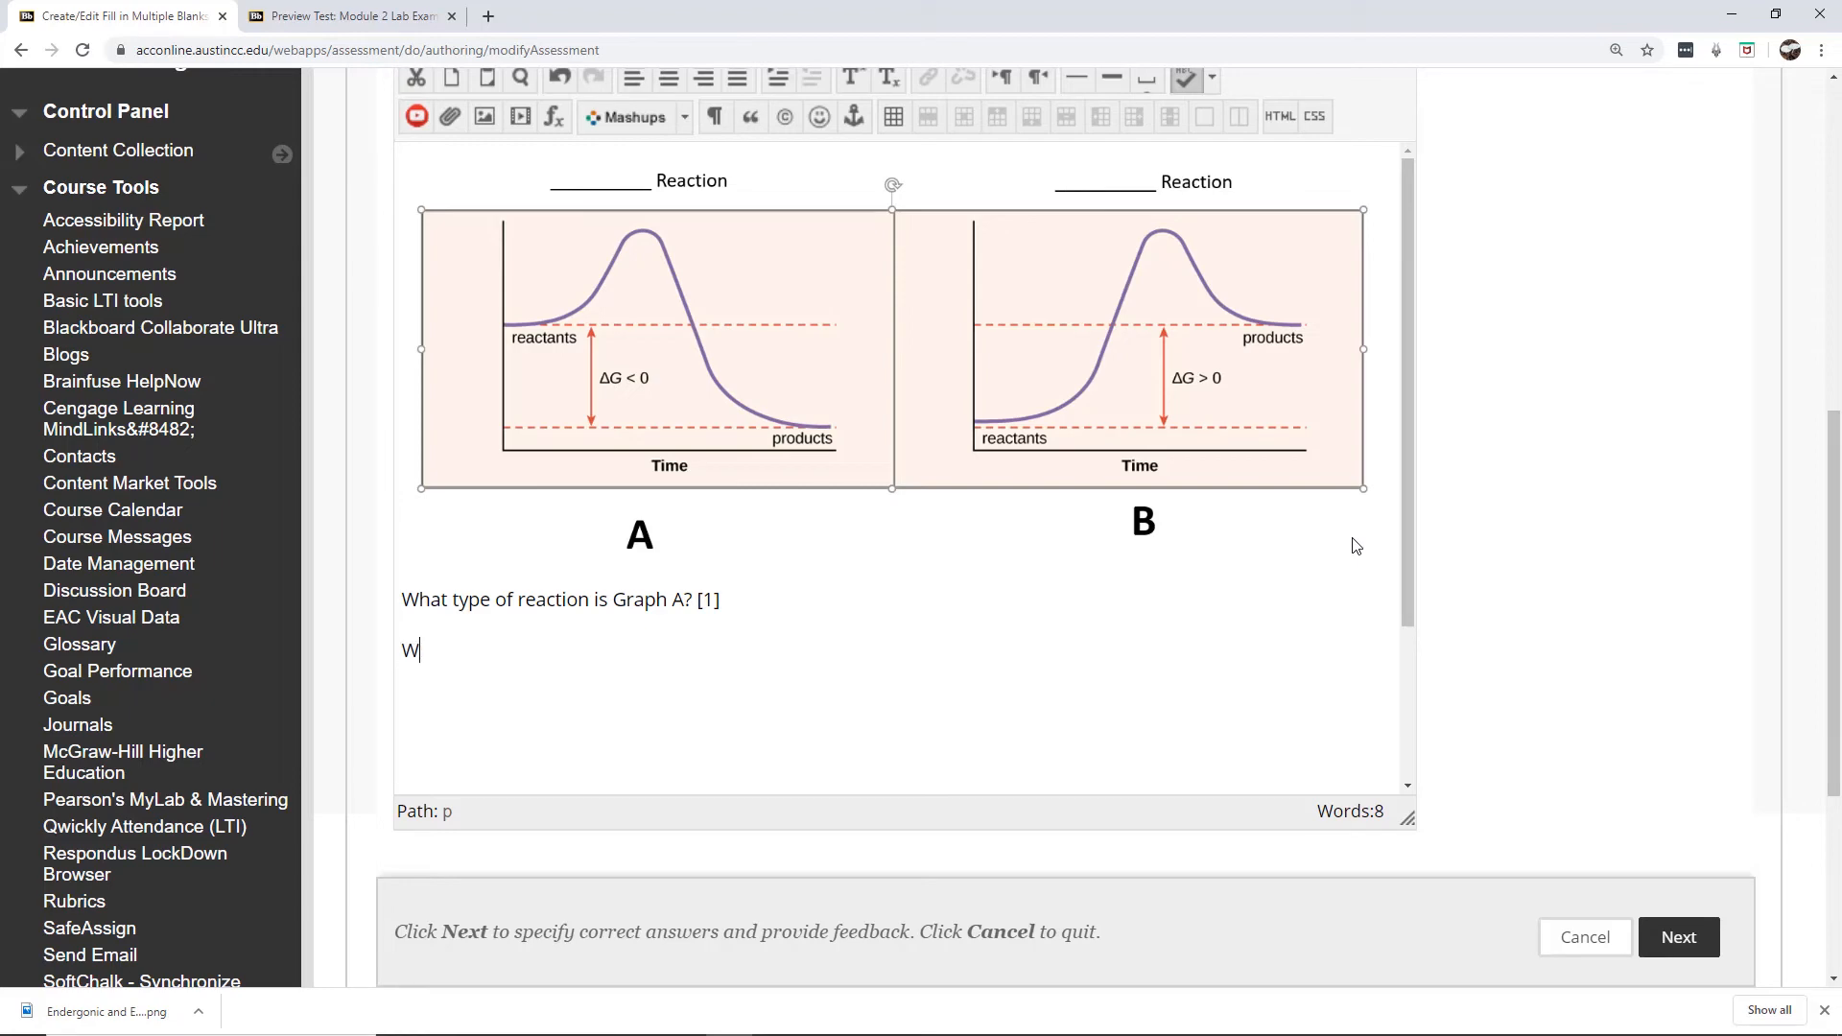
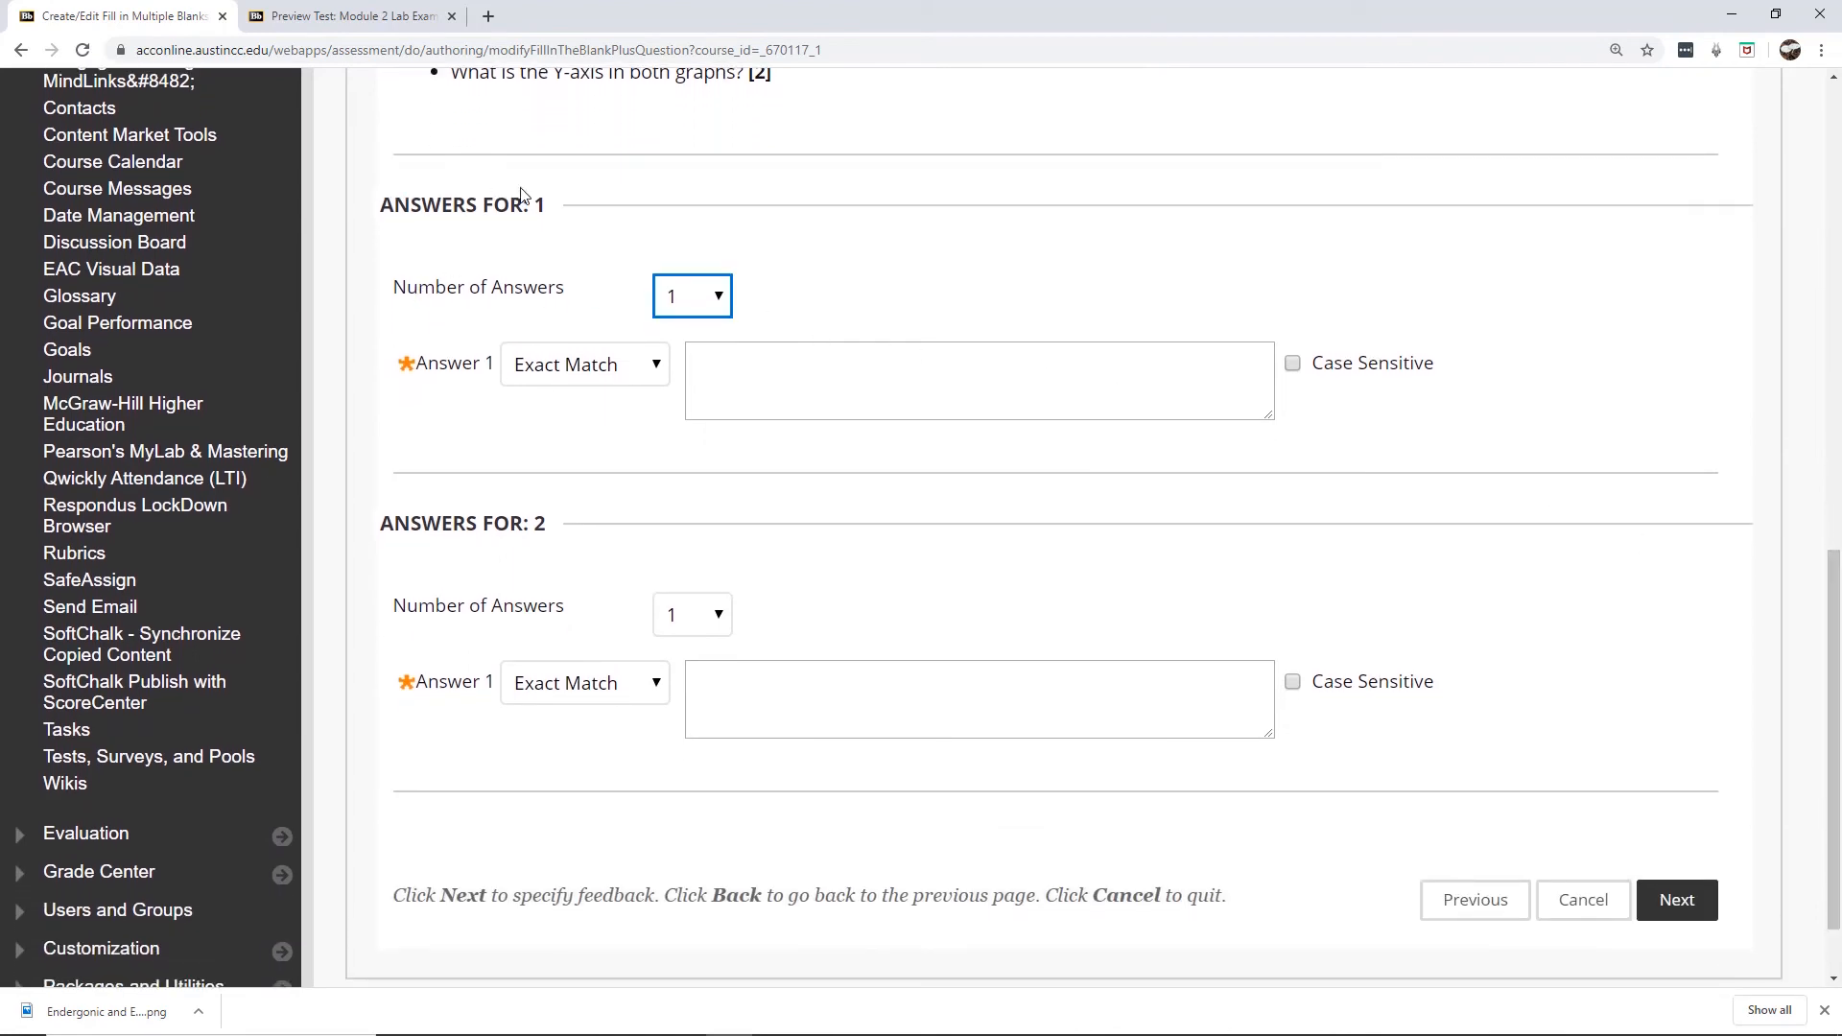
Enter "exergonic" in lowercase as the exact-match answer for blank 1.
{"action": "left_click", "coordinate": [850, 388]}
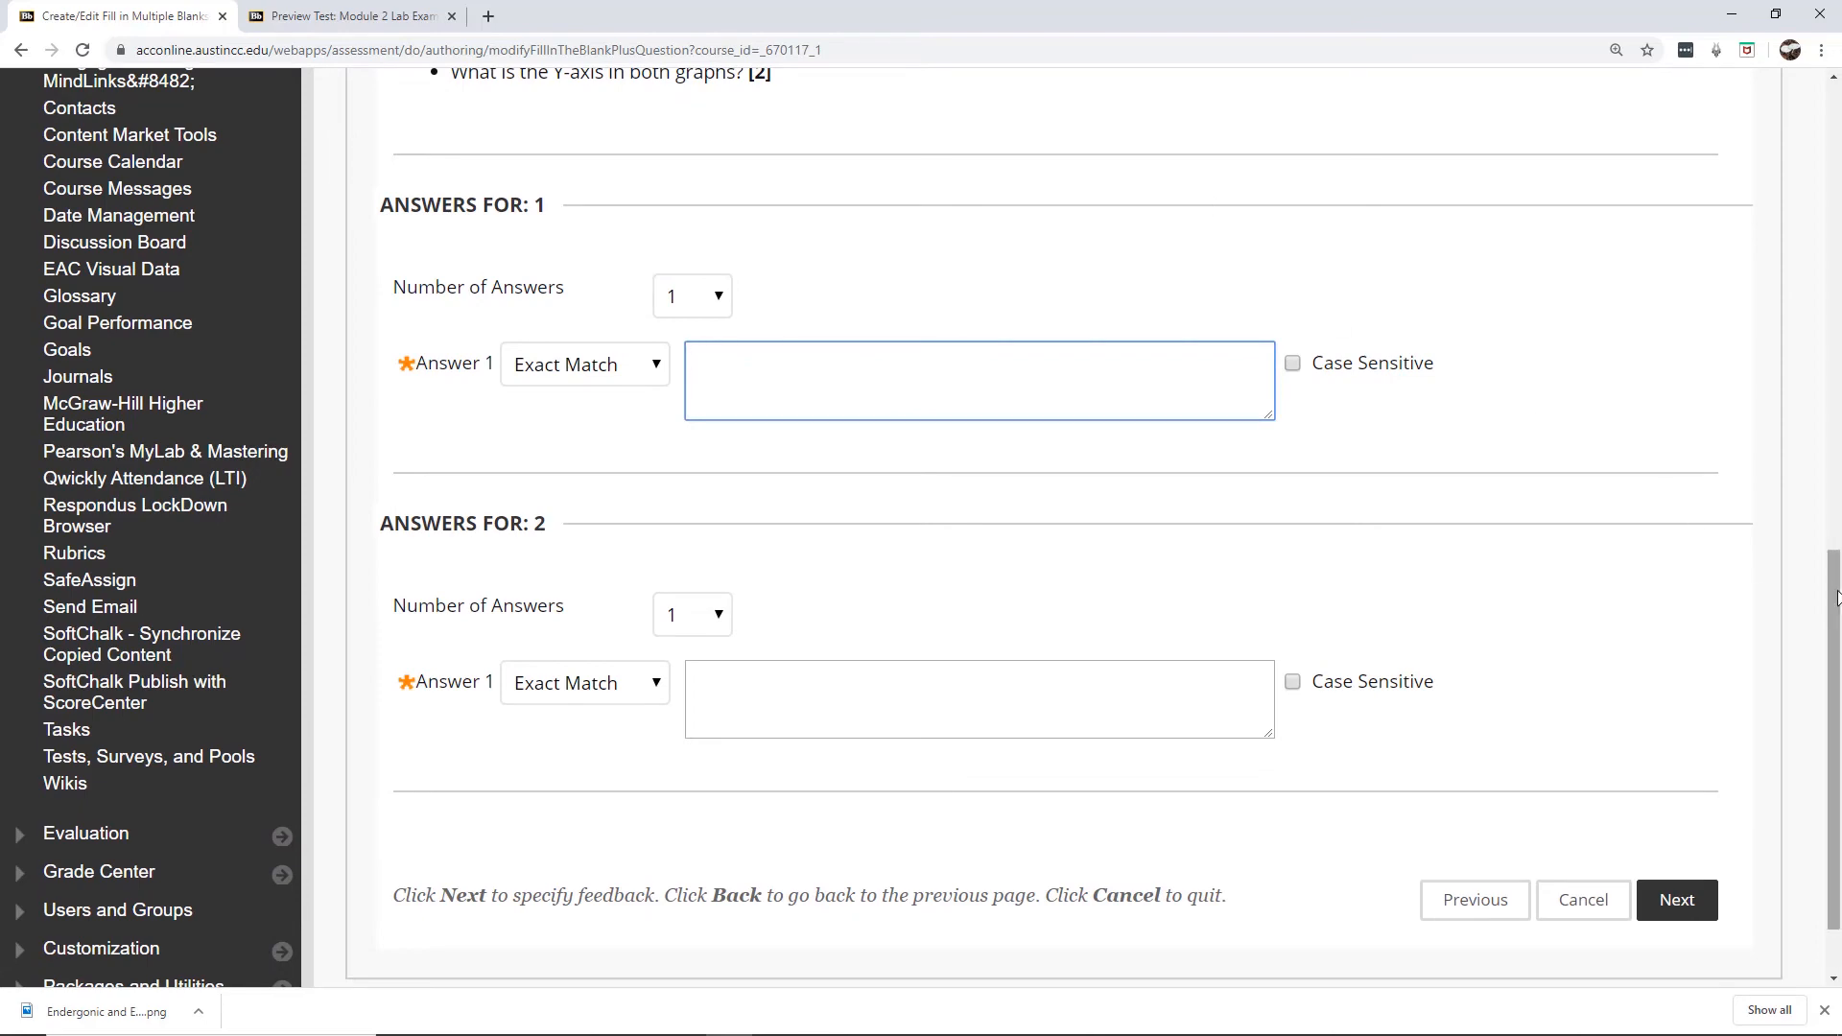
{"action": "left_click_drag", "start_coordinate": [1834, 590], "coordinate": [1796, 319]}
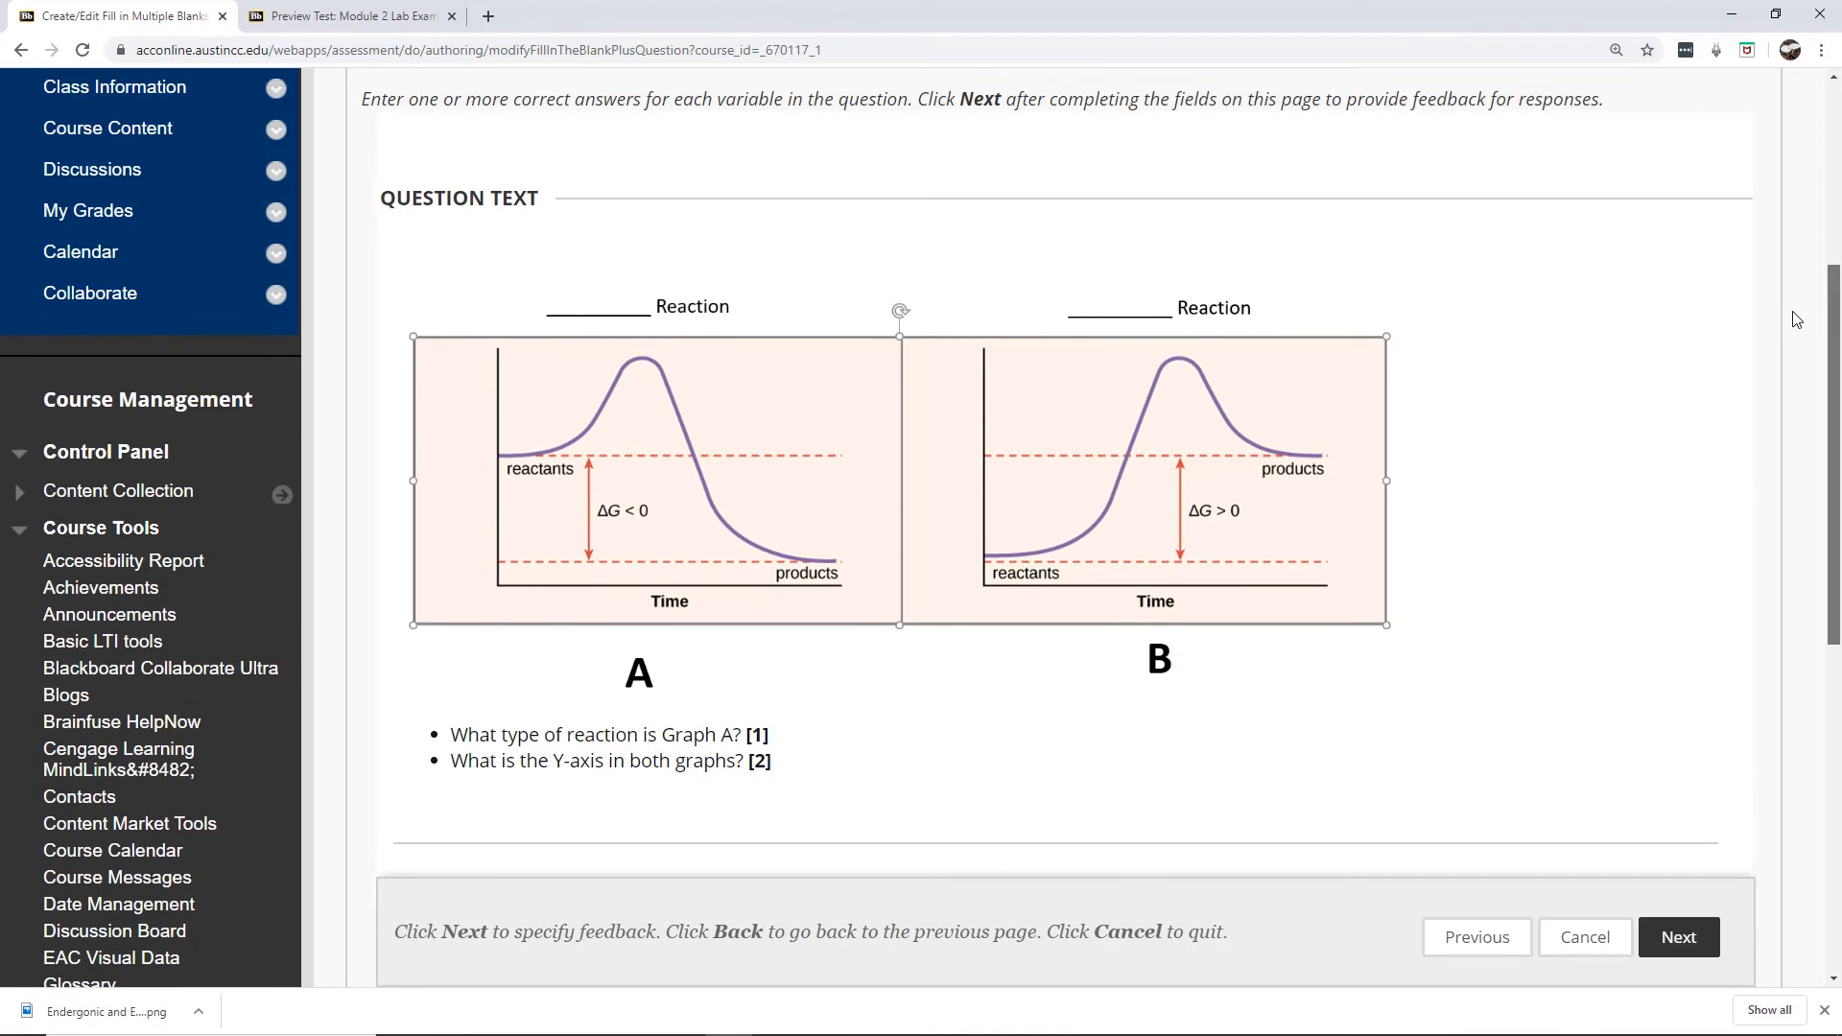
{"action": "left_click_drag", "start_coordinate": [1797, 321], "coordinate": [1796, 614]}
{"action": "left_click", "coordinate": [993, 388]}
{"action": "type", "text": "Exergo"}
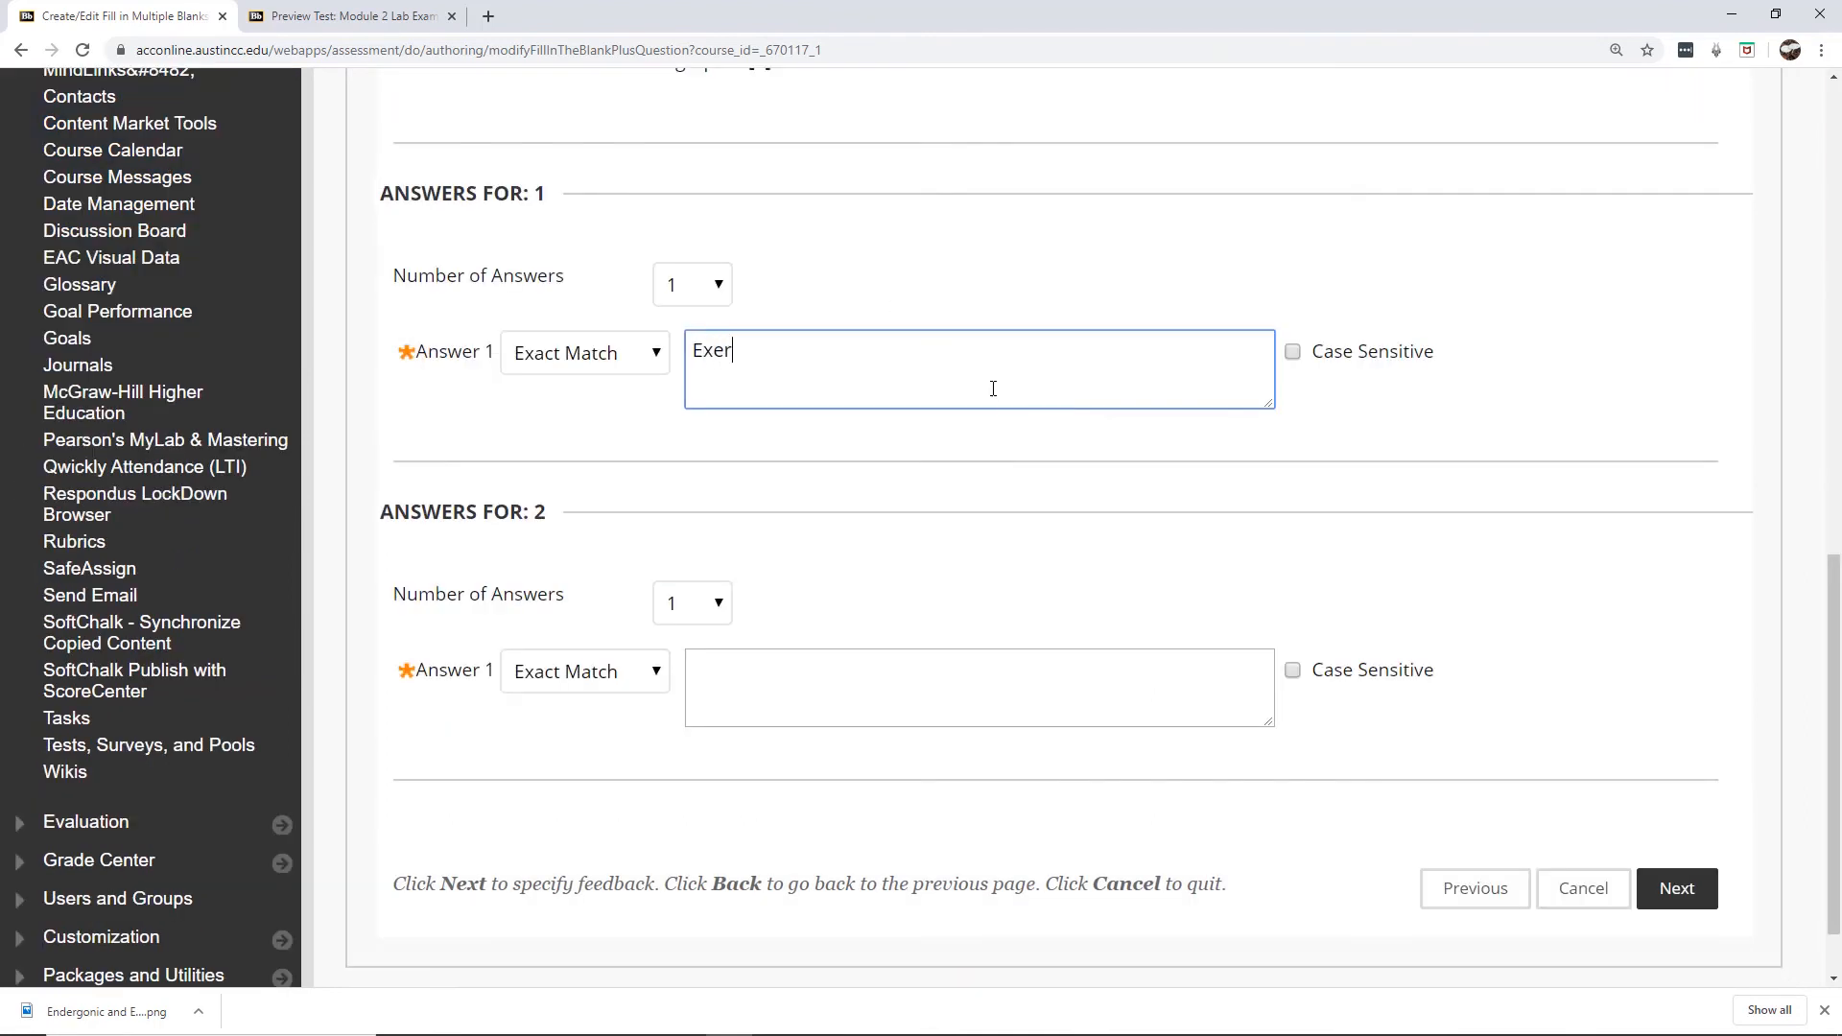
{"action": "key", "text": "BackSpace"}
{"action": "key", "text": "BackSpace"}
{"action": "key", "text": "BackSpace"}
{"action": "key", "text": "BackSpace"}
{"action": "key", "text": "BackSpace"}
{"action": "key", "text": "BackSpace"}
{"action": "key", "text": "BackSpace"}
{"action": "key", "text": "BackSpace"}
{"action": "type", "text": "exergonic"}
{"action": "left_click", "coordinate": [818, 255]}
Set the number of answers for blank 1 to 2 and enter "exothermic" as the second answer.
{"action": "left_click", "coordinate": [721, 288]}
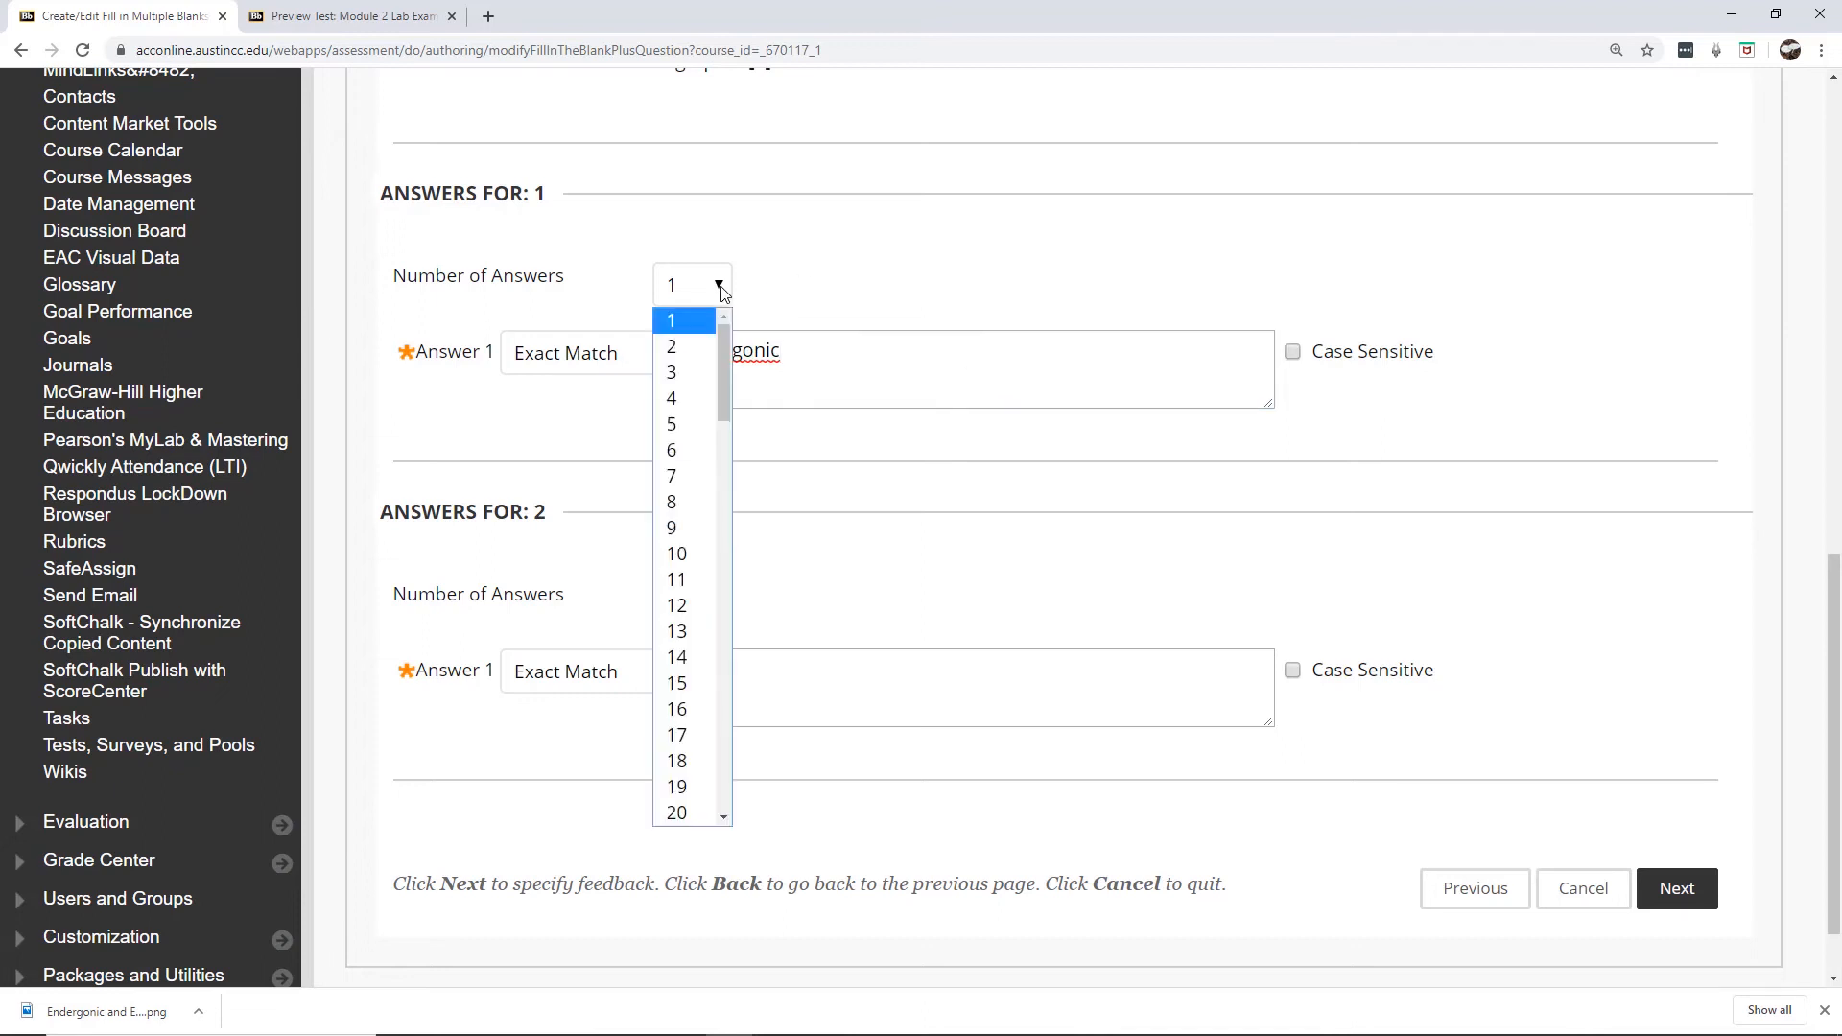
{"action": "left_click", "coordinate": [679, 347]}
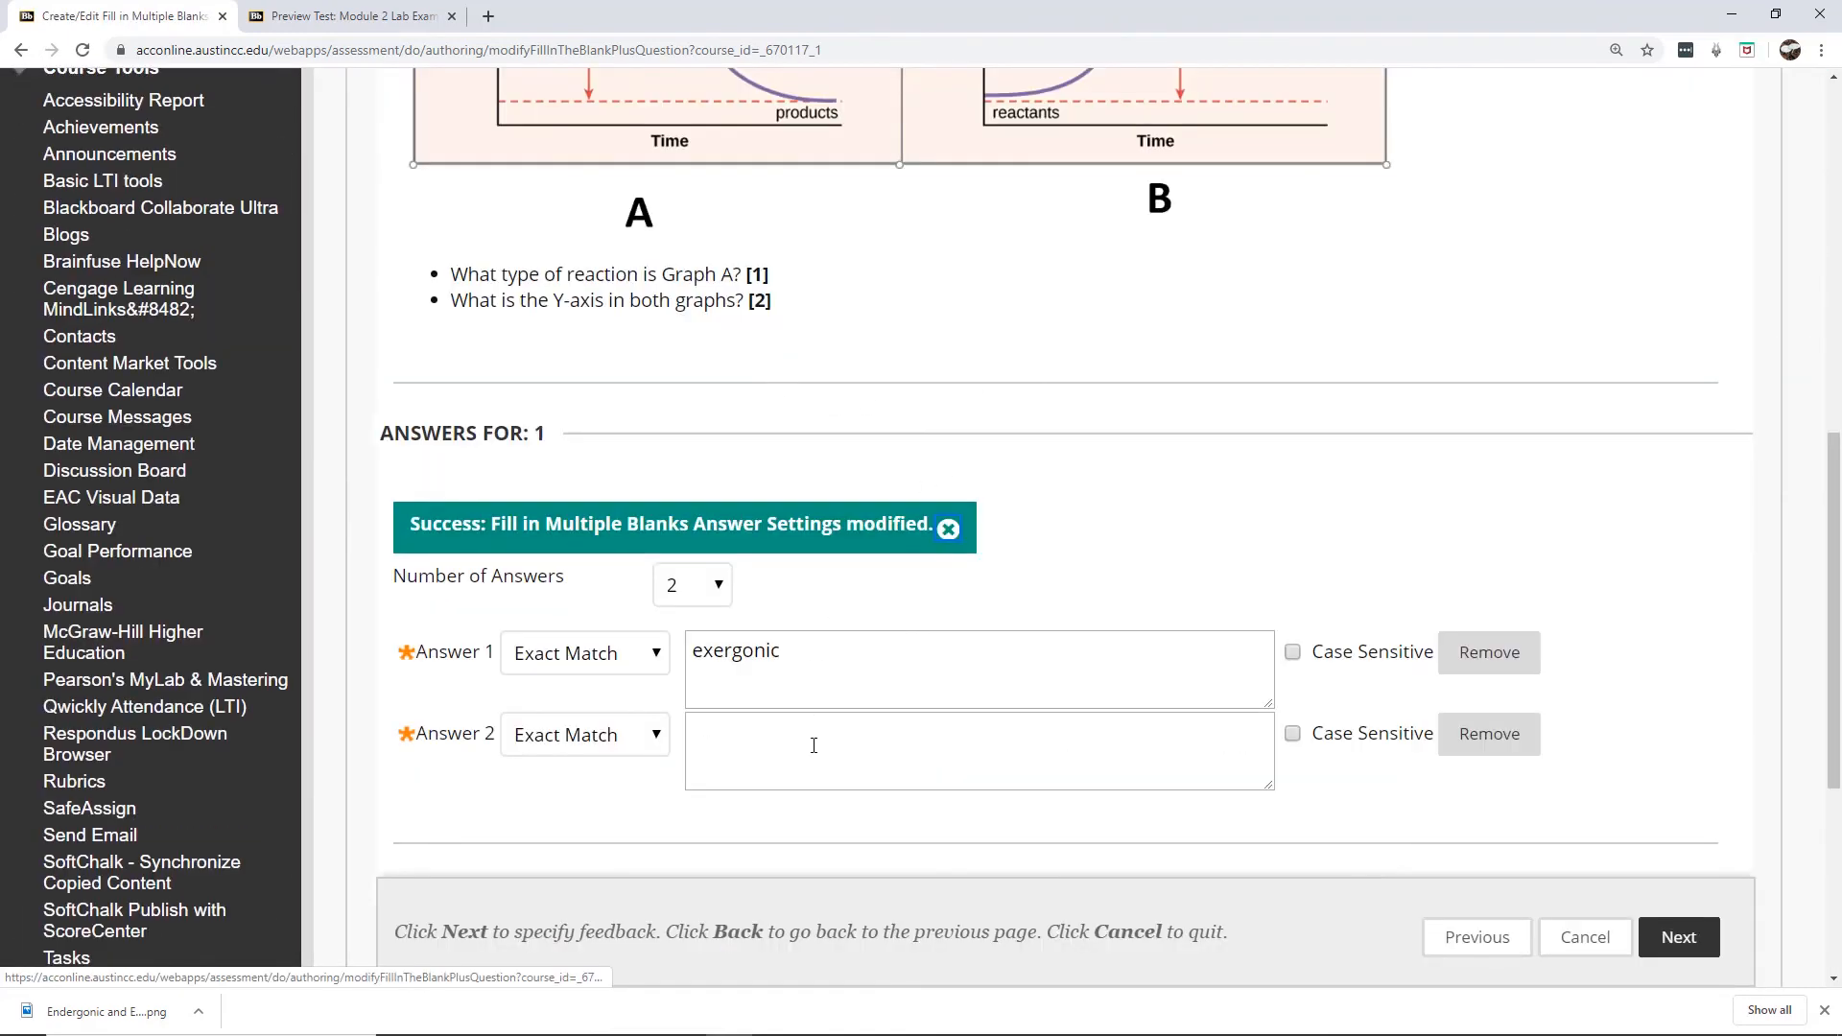
{"action": "left_click", "coordinate": [814, 745]}
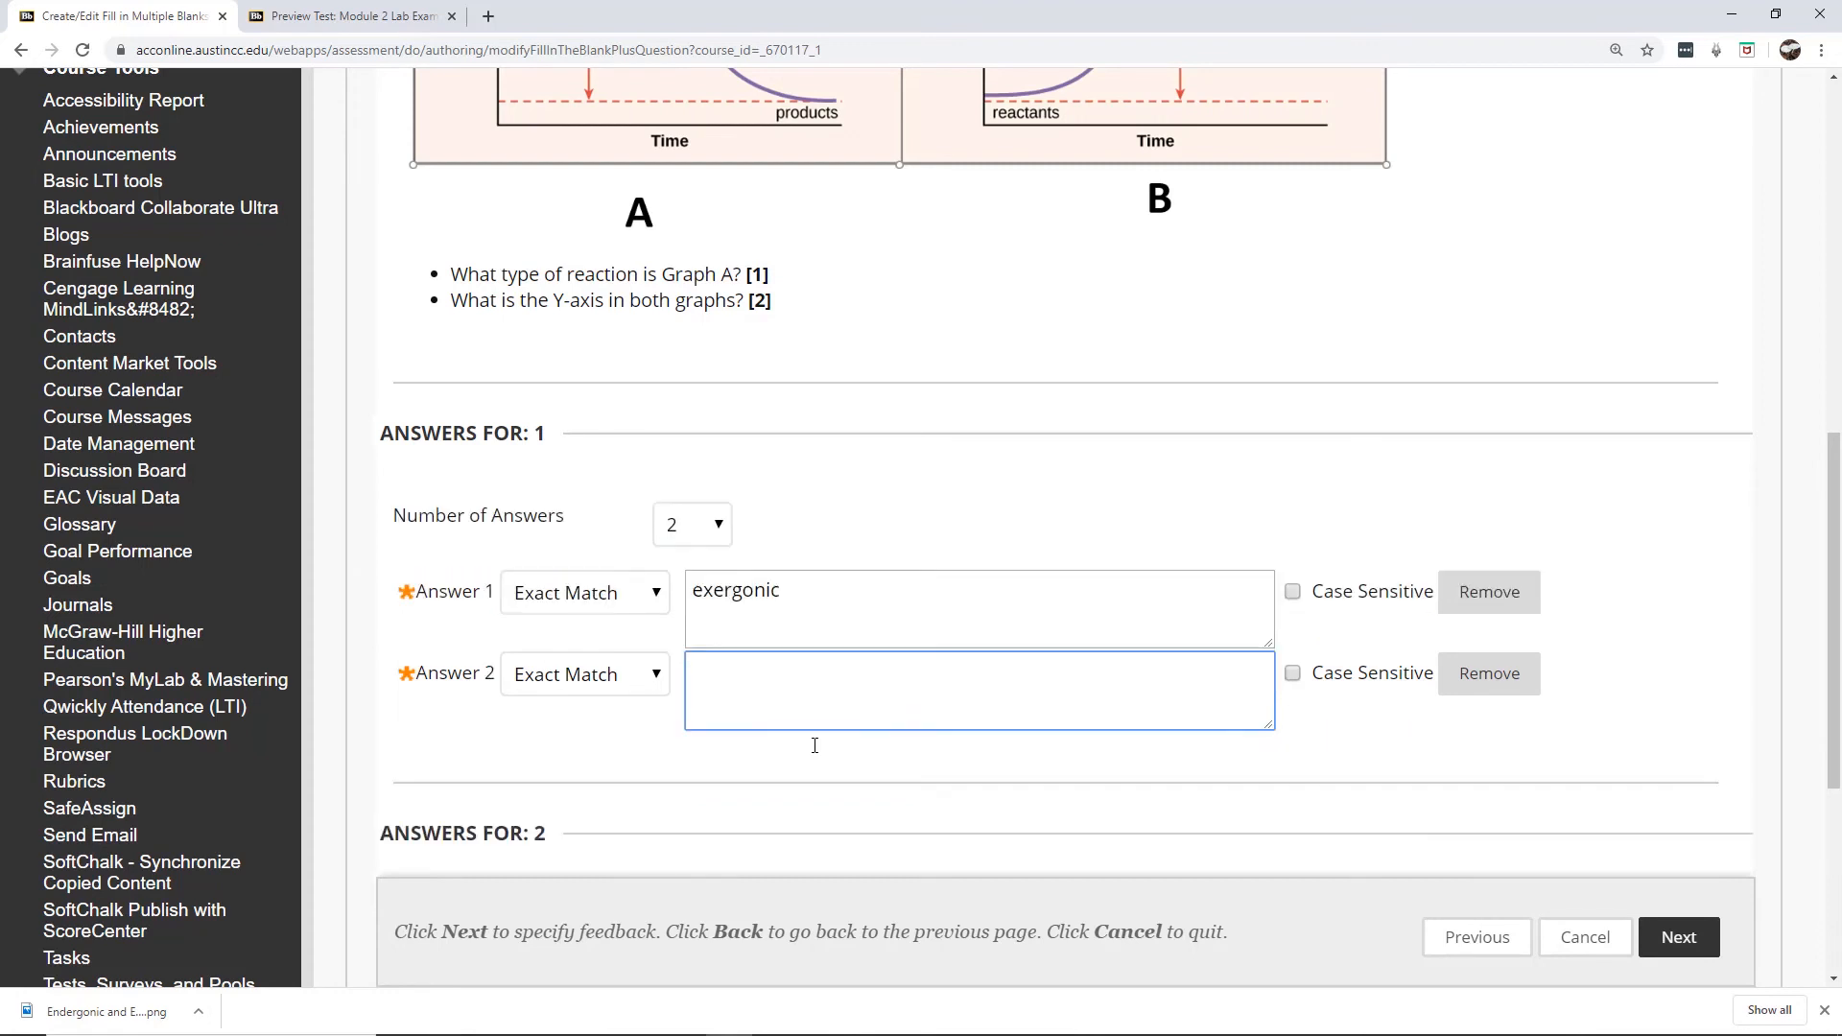
{"action": "type", "text": "exothermic"}
Set the answer for blank 2 to match by Contains and enter "energy" as the answer text.
{"action": "scroll", "coordinate": [1794, 440], "scroll_direction": "down", "scroll_amount": 3}
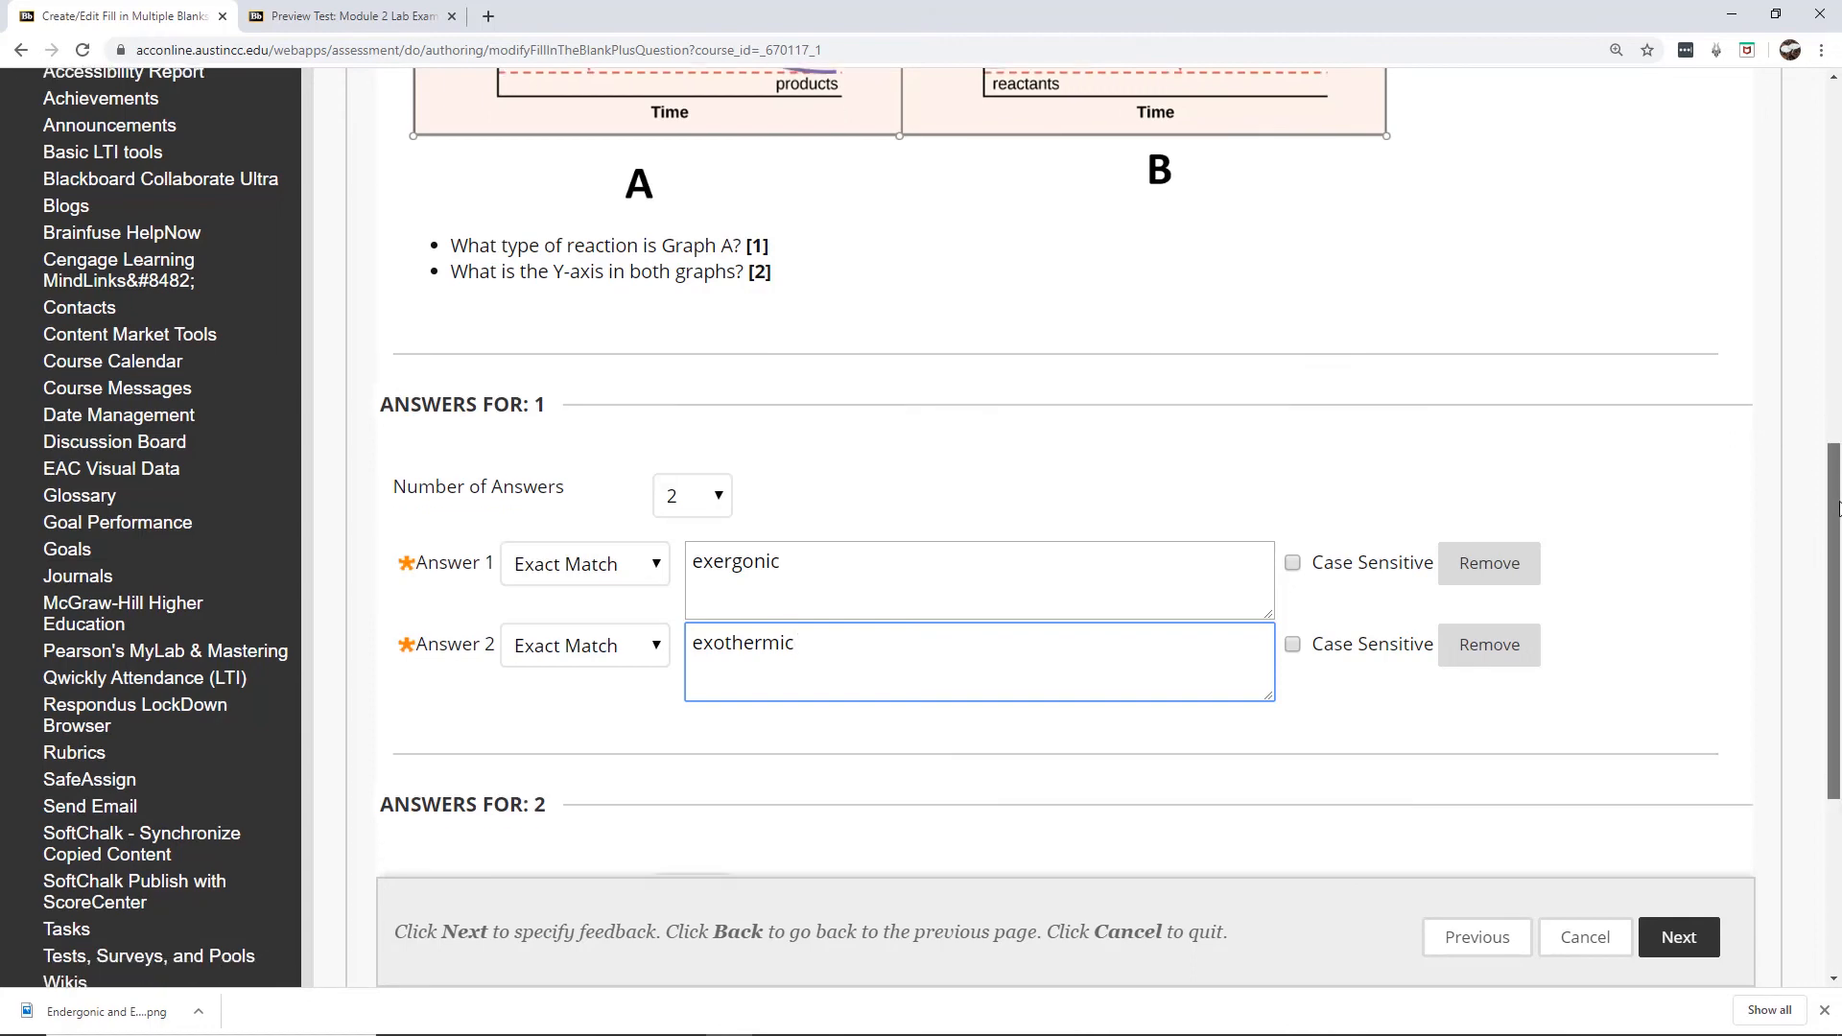
{"action": "scroll", "coordinate": [1811, 434], "scroll_direction": "up", "scroll_amount": 4}
{"action": "scroll", "coordinate": [1814, 434], "scroll_direction": "up", "scroll_amount": 1}
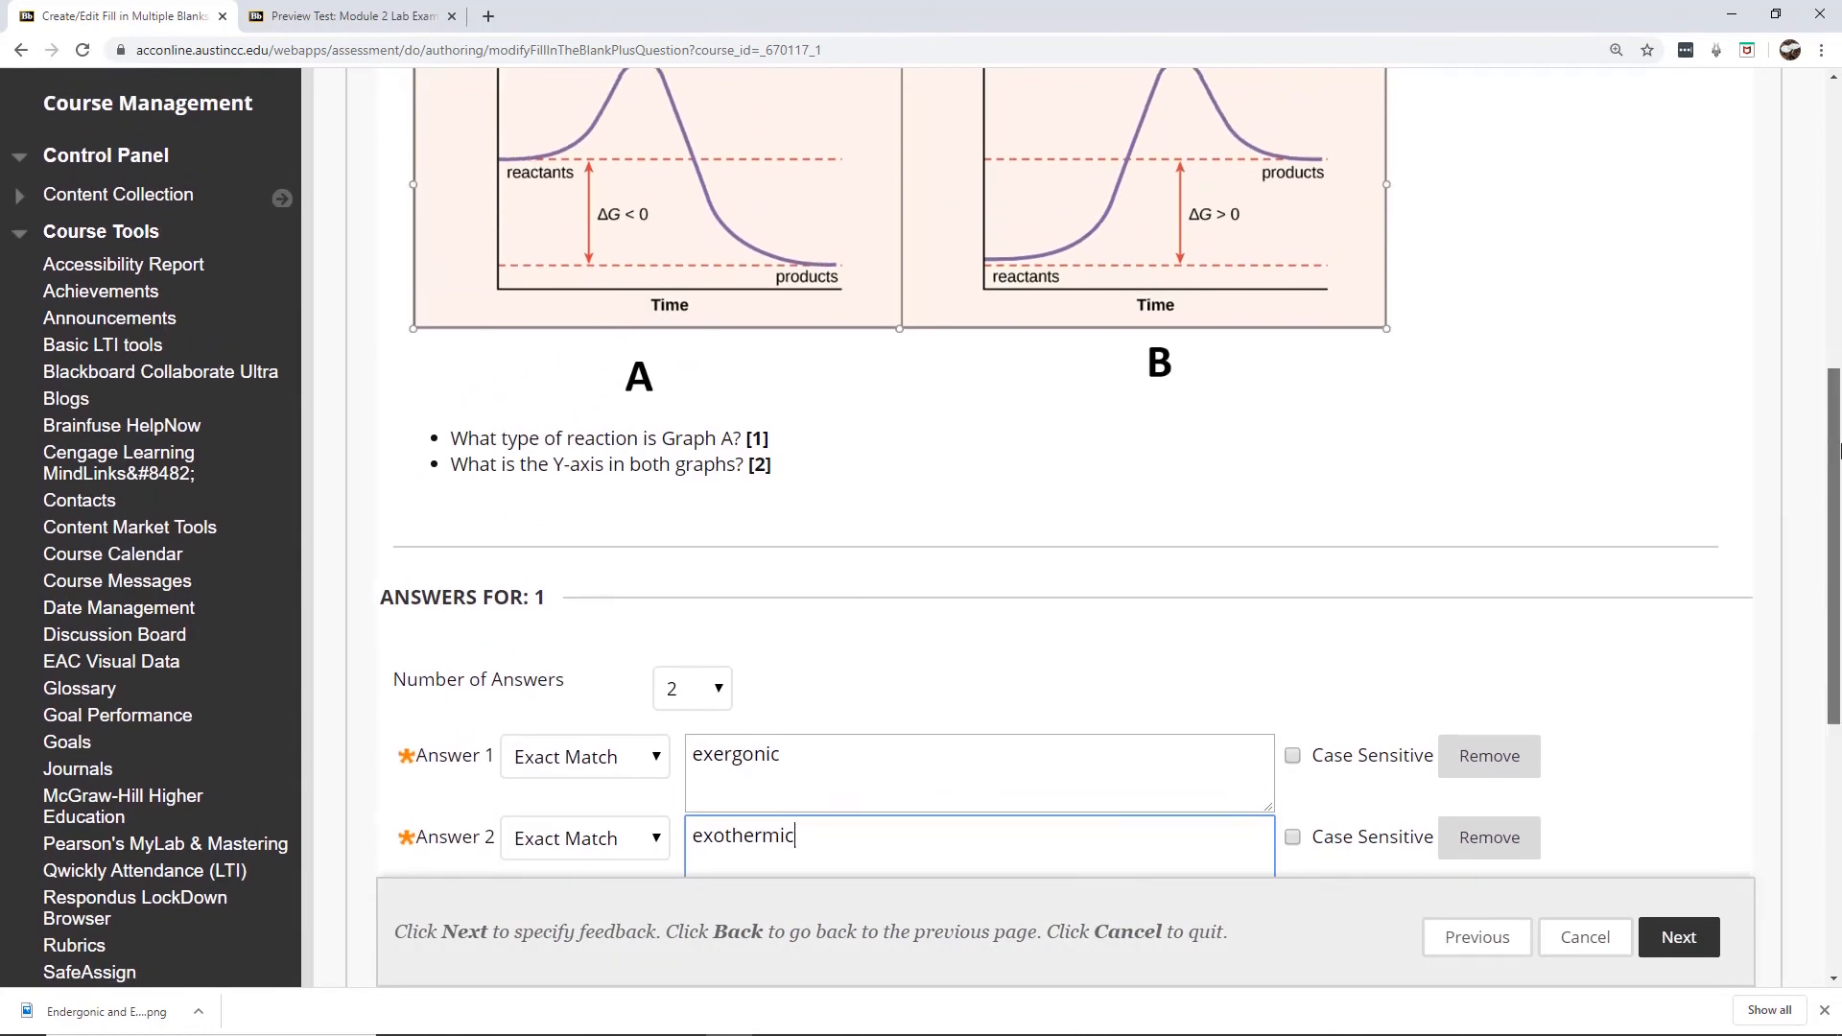
{"action": "left_click_drag", "start_coordinate": [1838, 444], "coordinate": [1838, 640]}
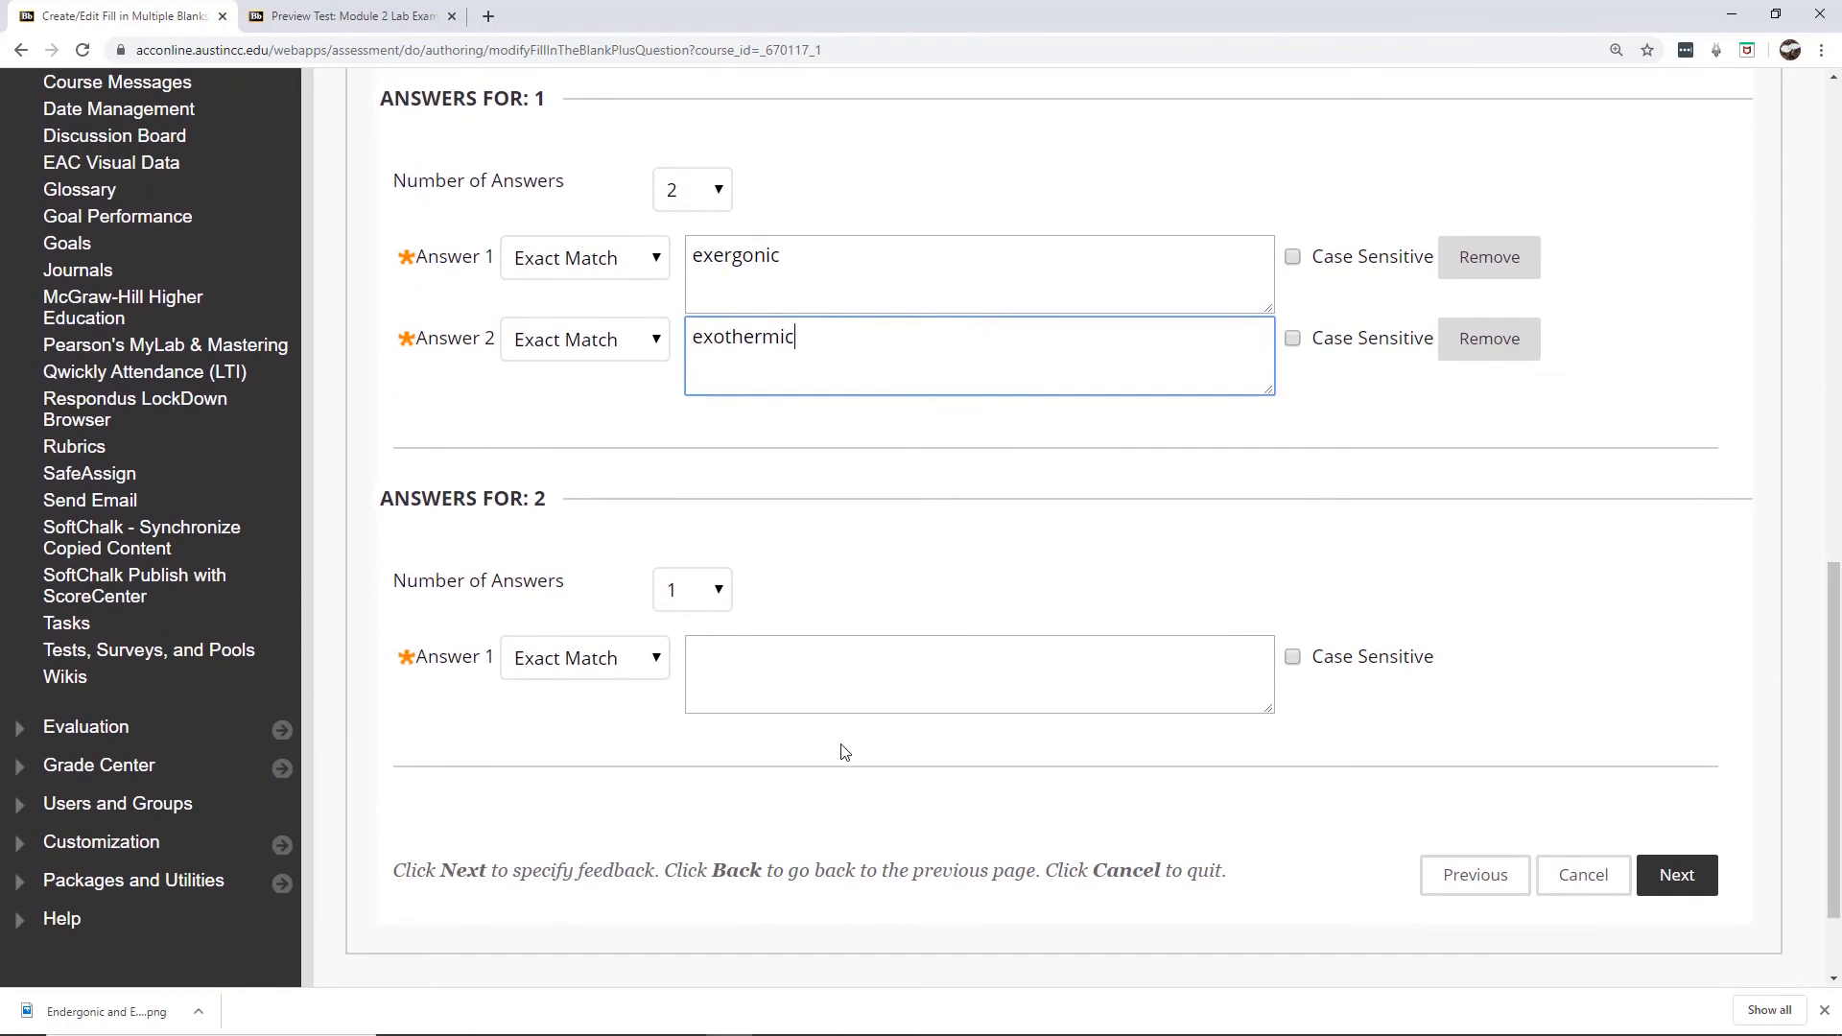
{"action": "left_click", "coordinate": [651, 675]}
{"action": "left_click", "coordinate": [605, 693]}
{"action": "left_click", "coordinate": [794, 680]}
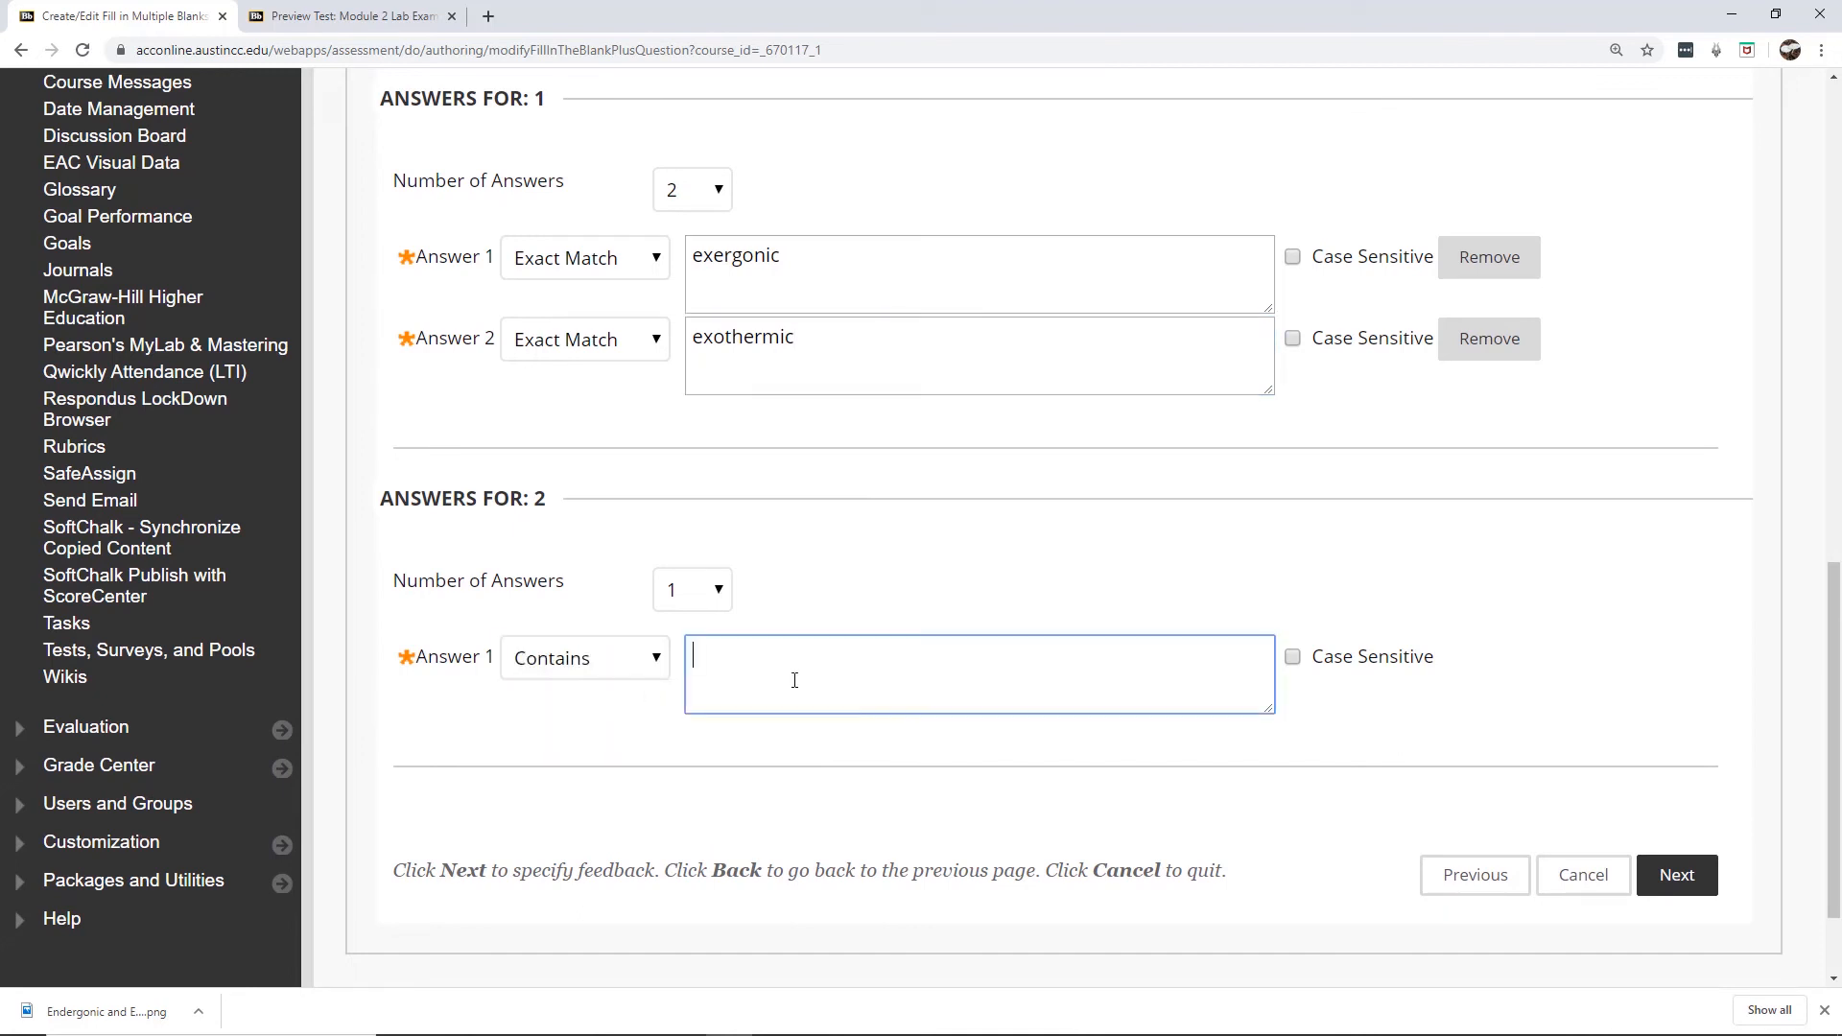
{"action": "type", "text": "energy"}
{"action": "left_click", "coordinate": [917, 609]}
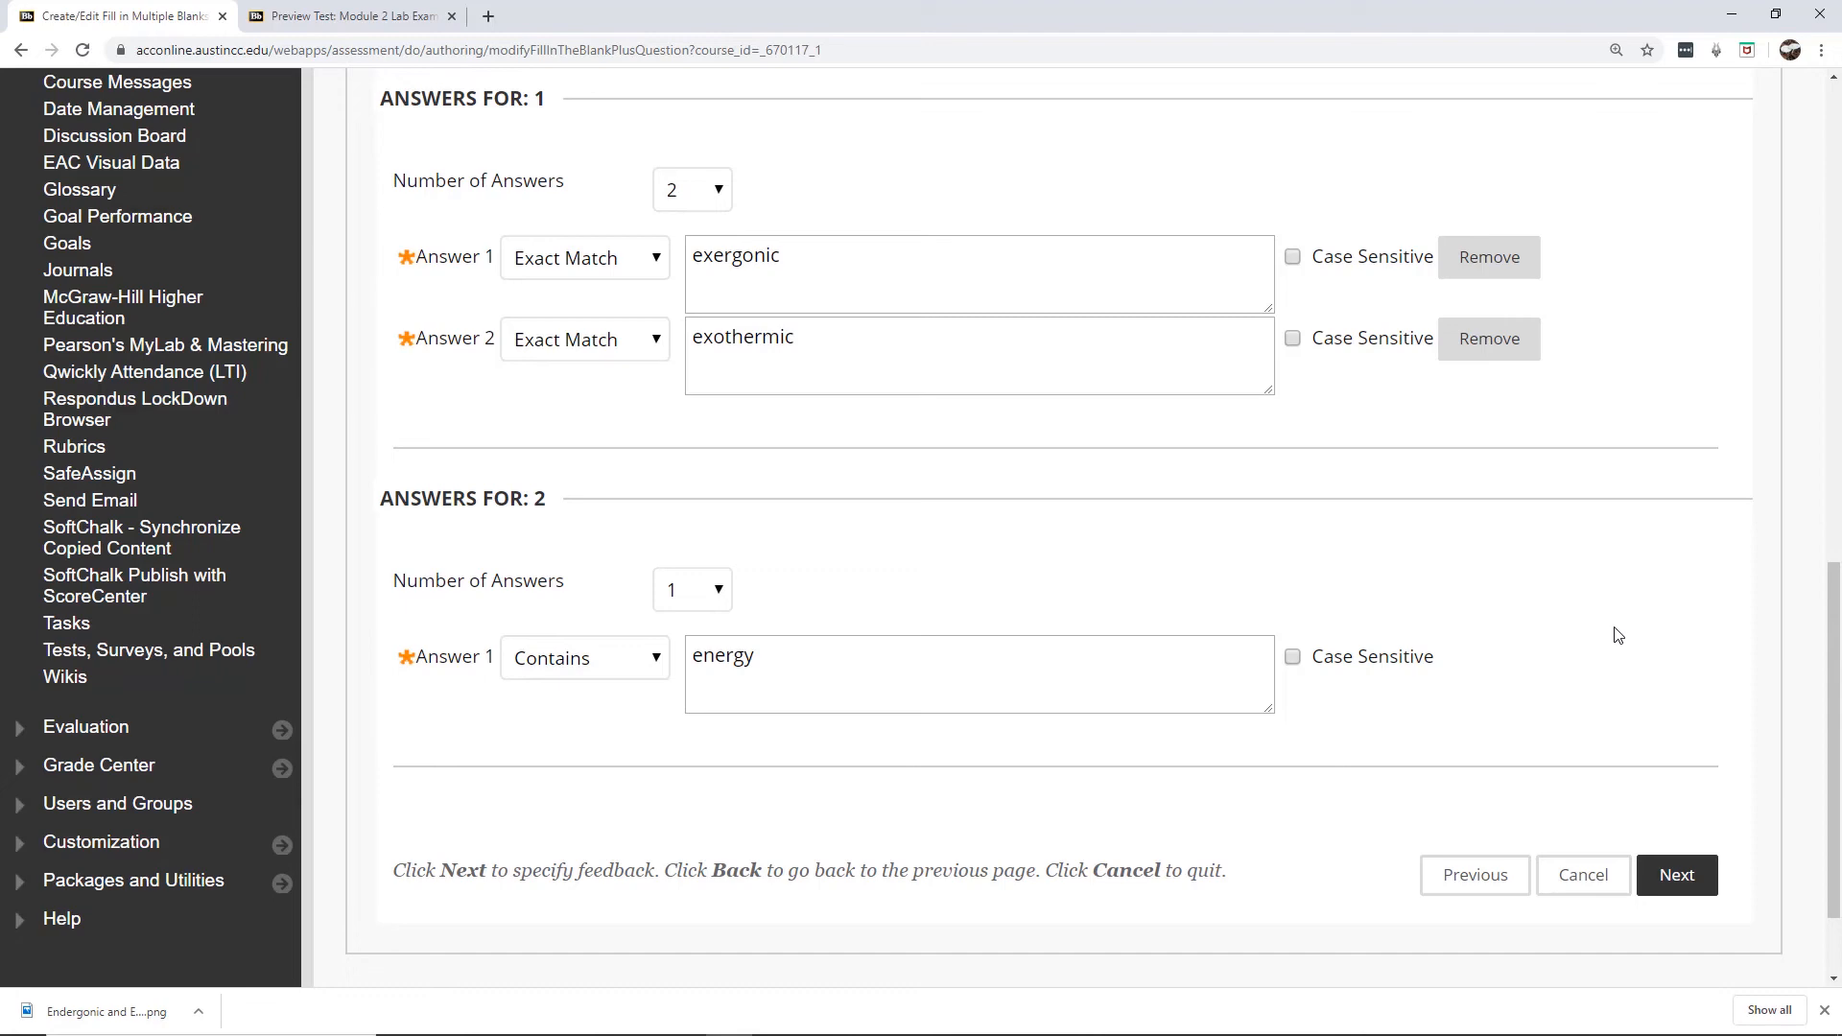
Continue past the answers without adding feedback and submit the Fill in Multiple Blanks question.
{"action": "left_click", "coordinate": [1677, 875]}
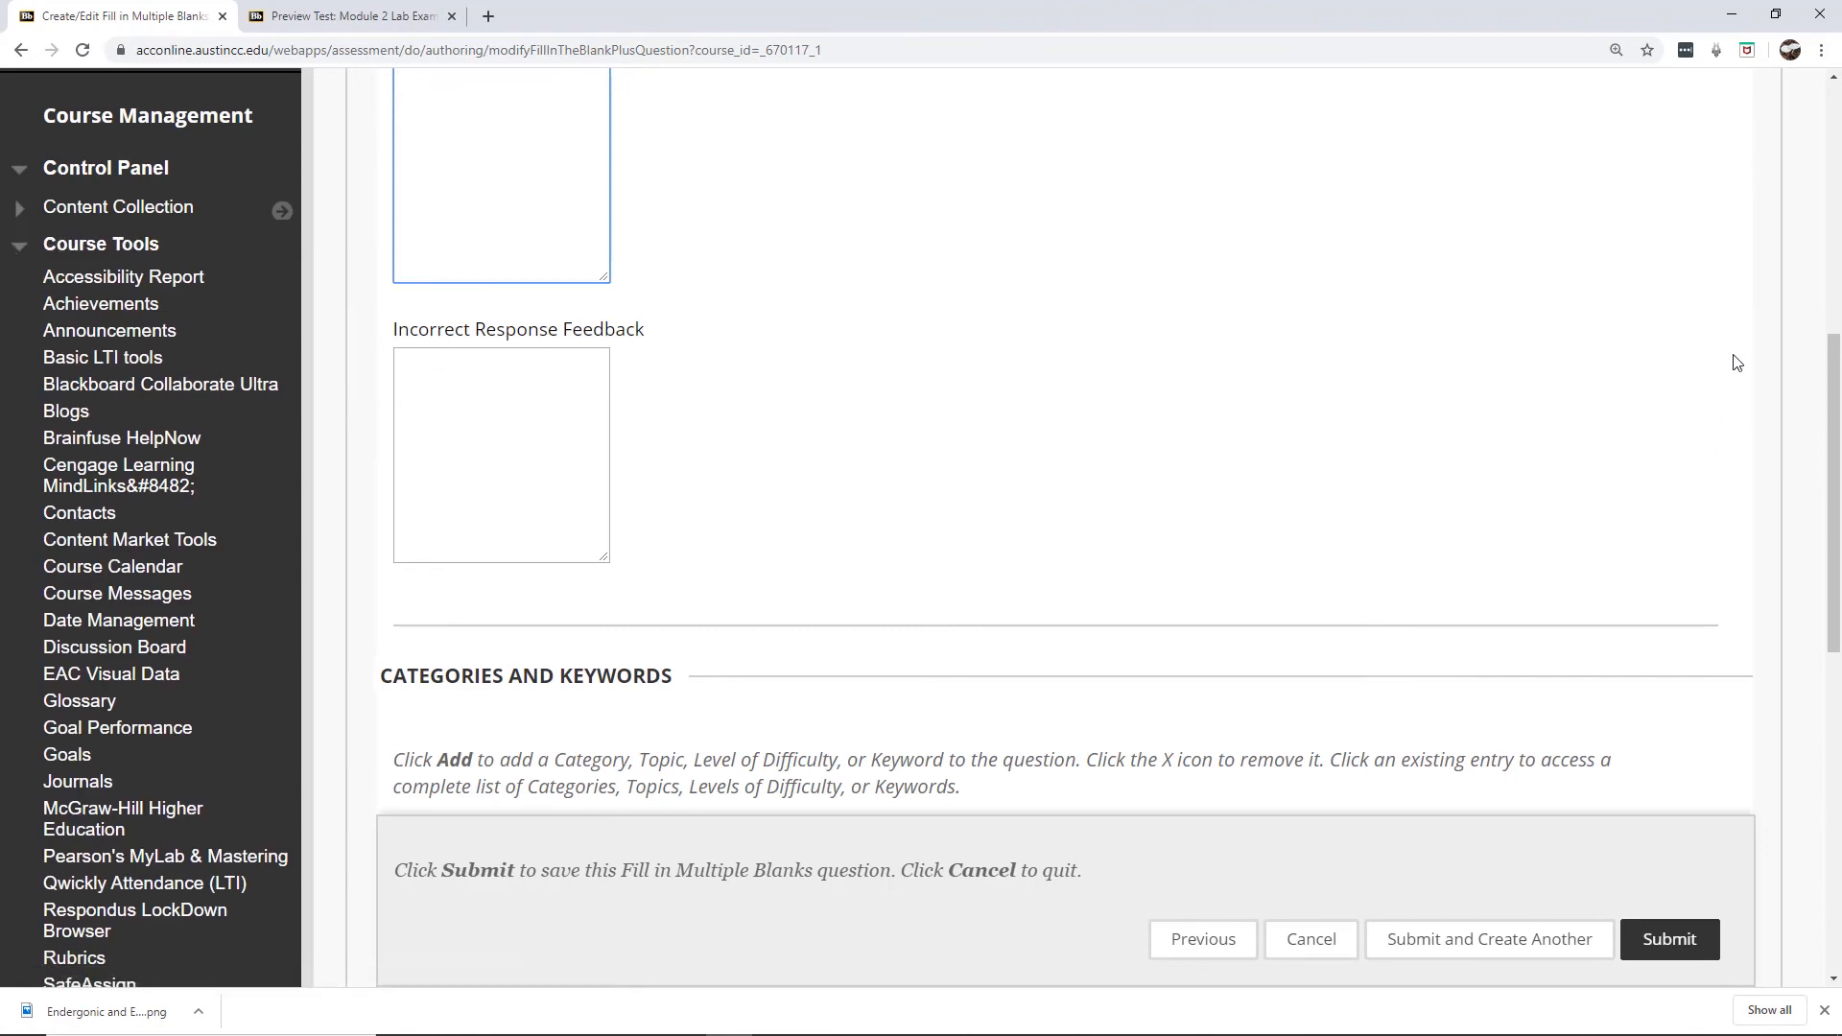
{"action": "left_click_drag", "start_coordinate": [1838, 451], "coordinate": [1832, 839]}
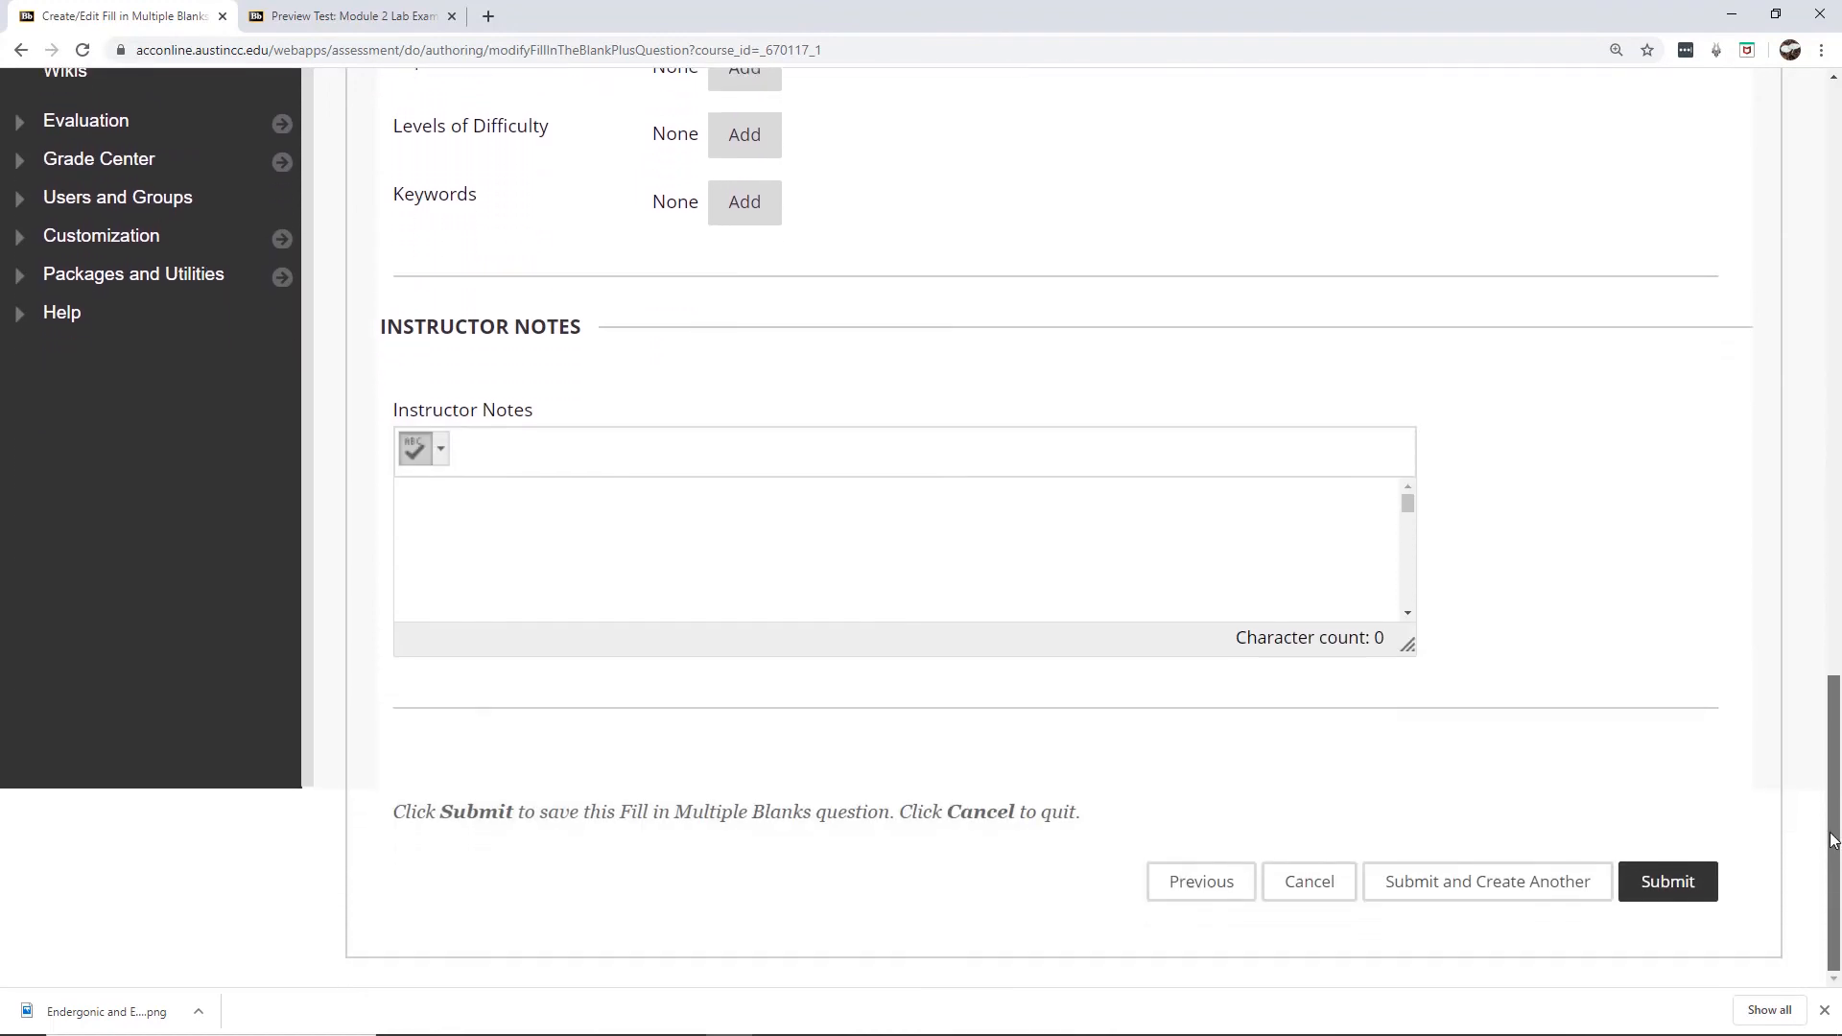
{"action": "left_click", "coordinate": [1669, 882]}
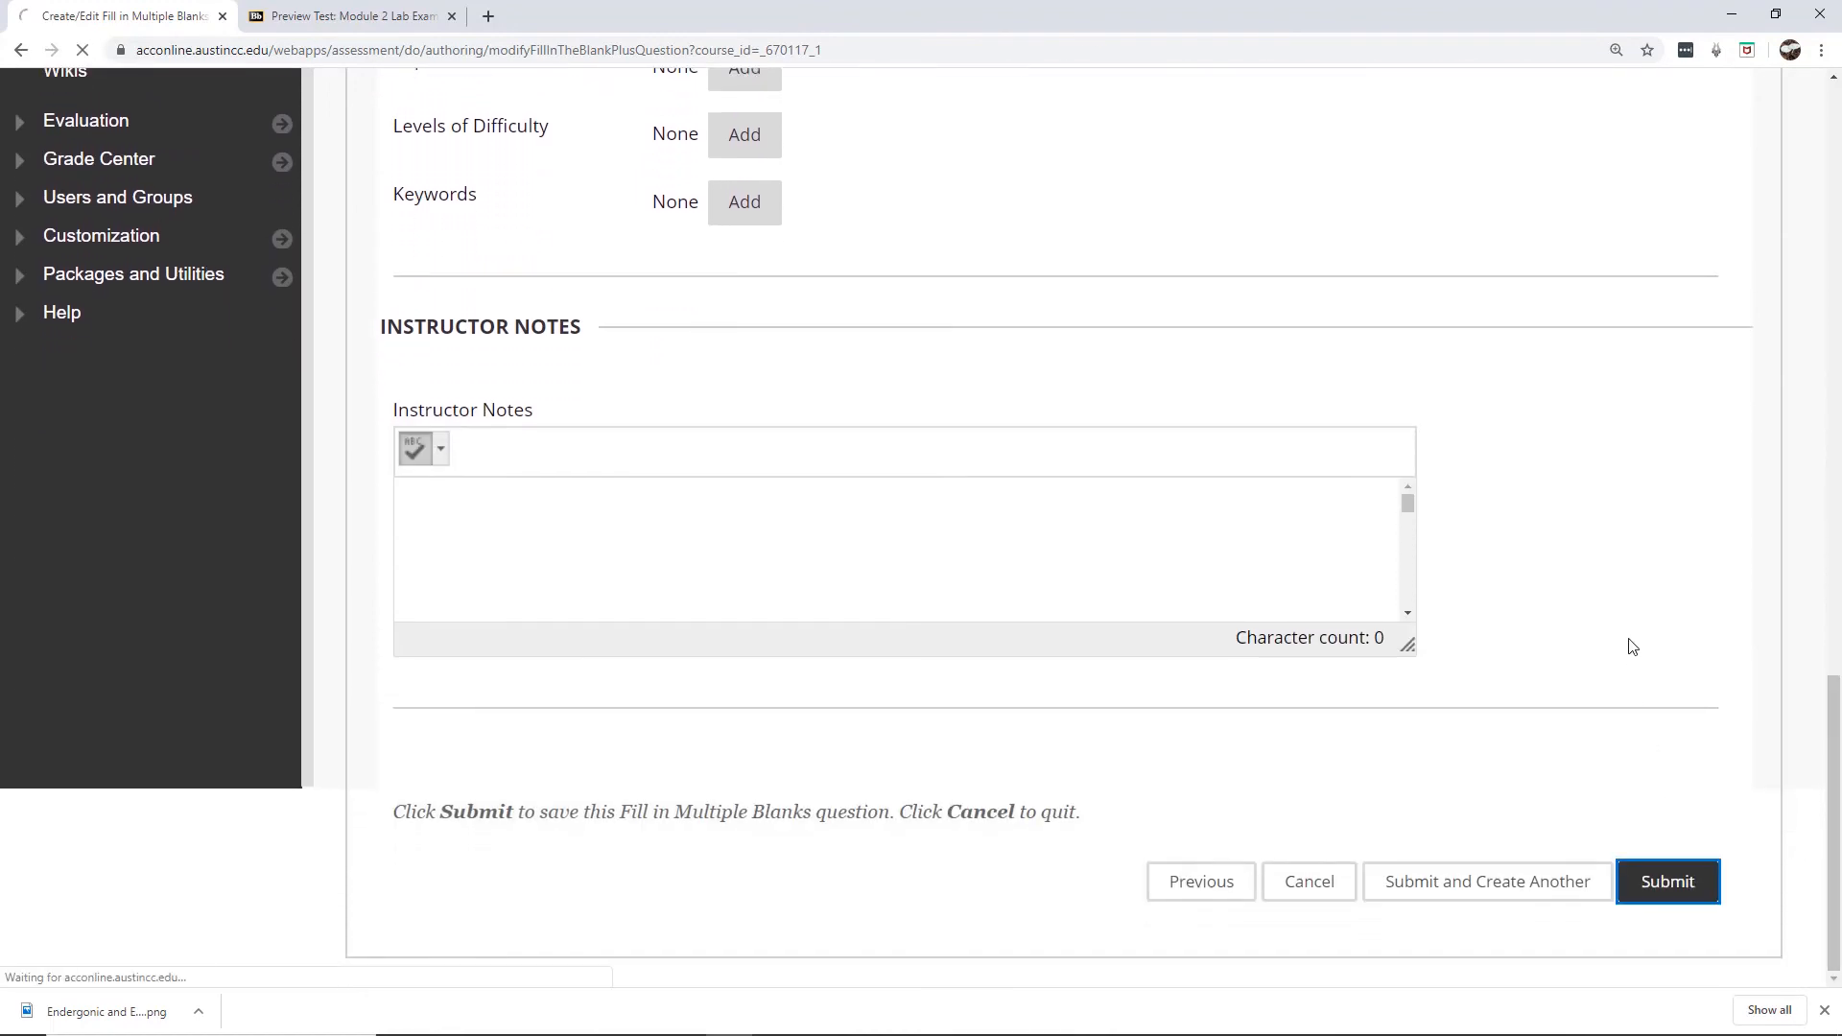
Compare the details of the new reaction-graph question with those of the letter C multiple choice question in the pool.
{"action": "left_click_drag", "start_coordinate": [1835, 344], "coordinate": [1780, 784]}
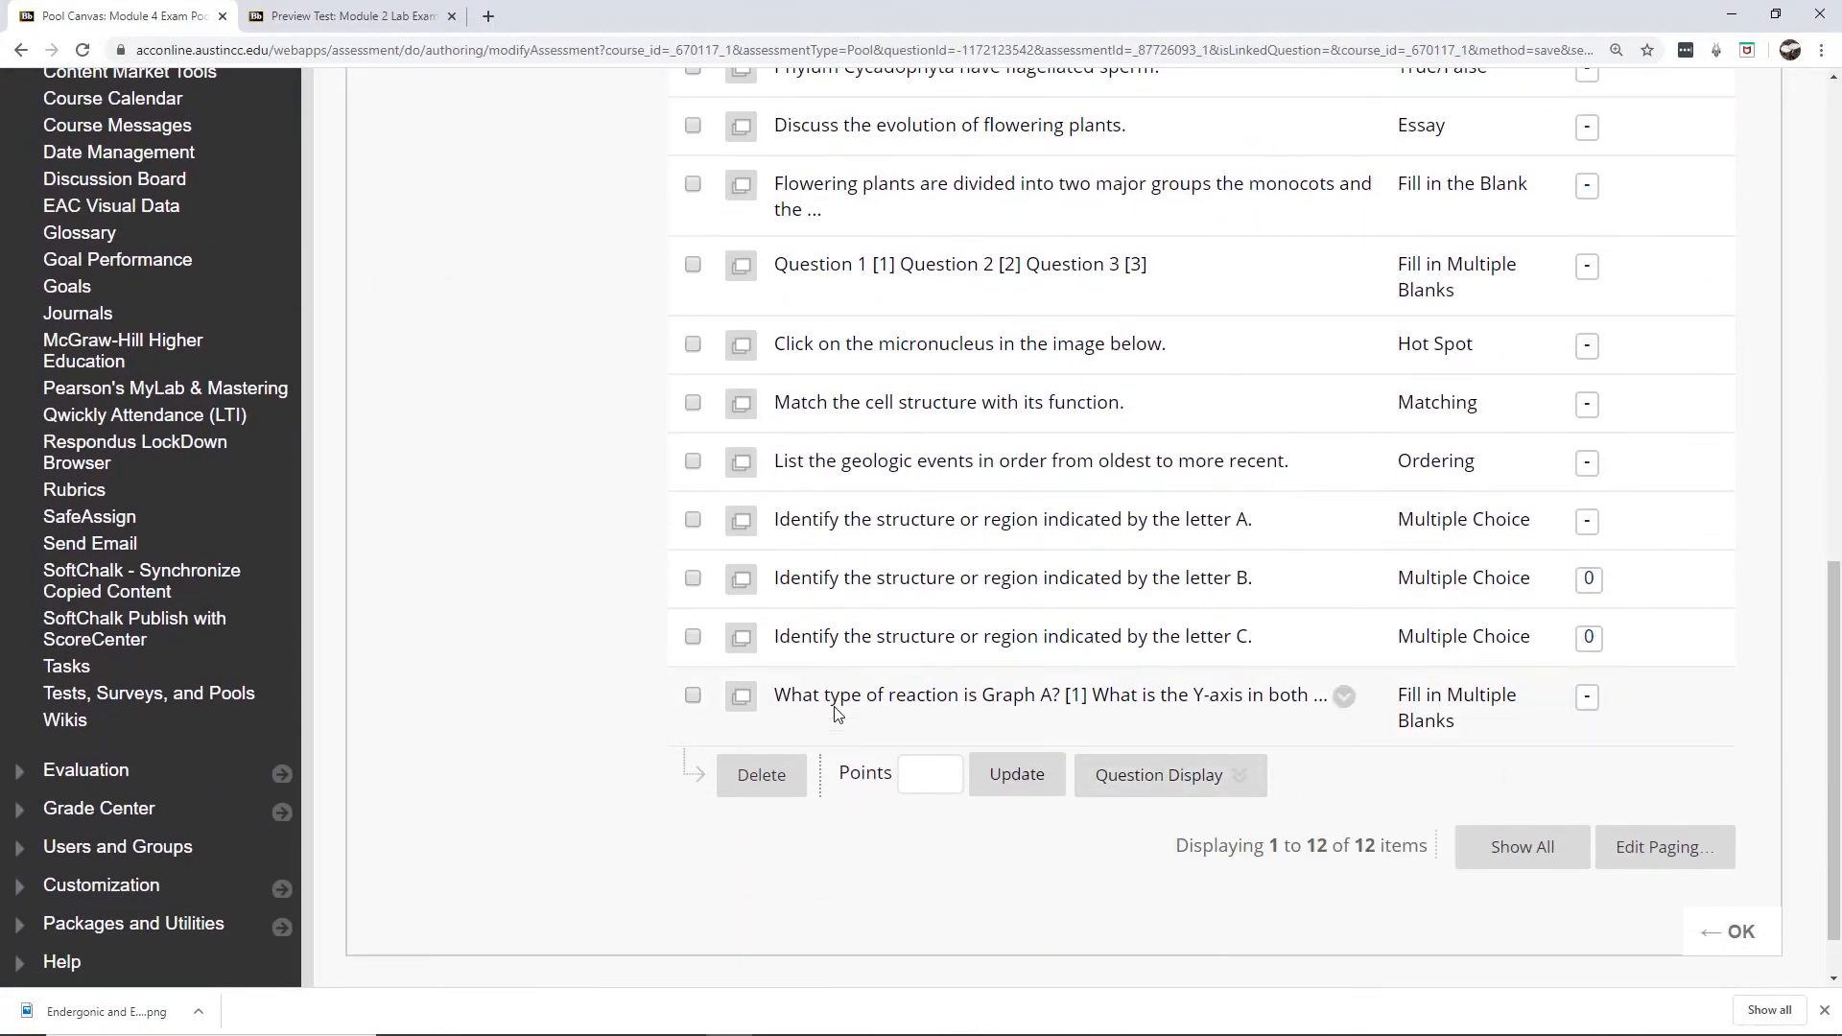
{"action": "left_click", "coordinate": [742, 697]}
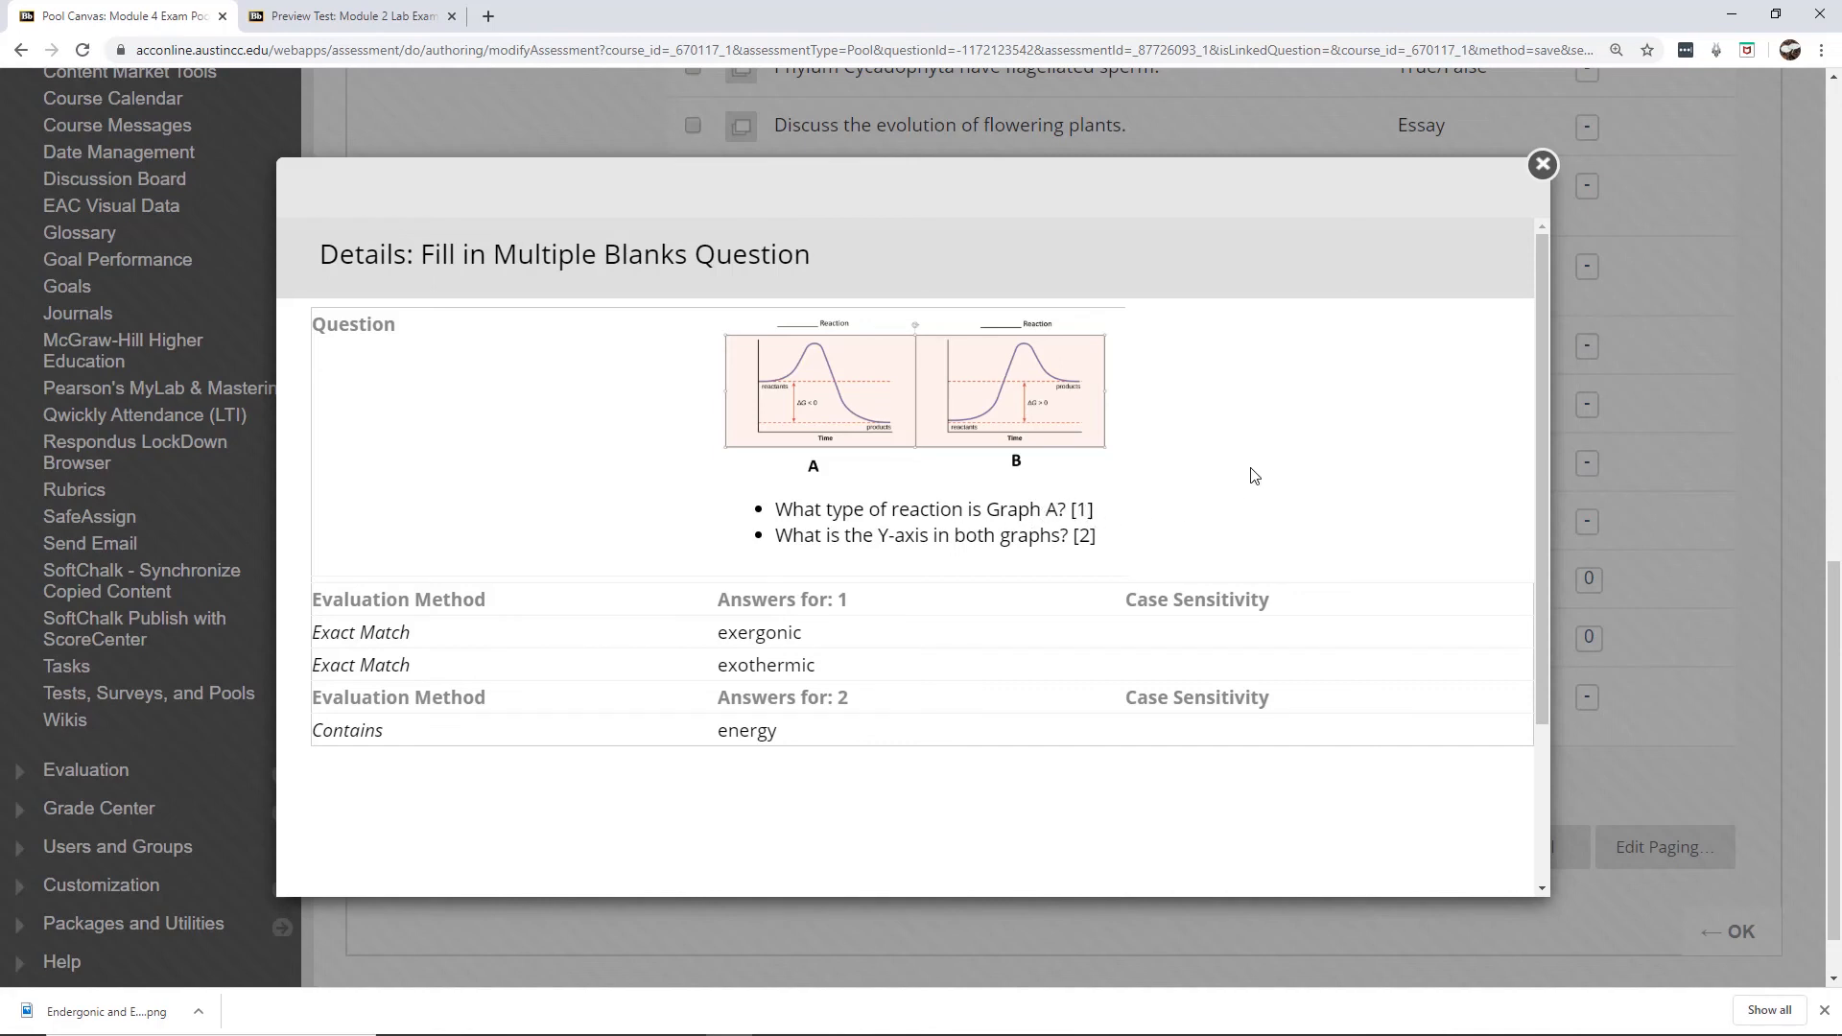
{"action": "left_click", "coordinate": [1539, 165]}
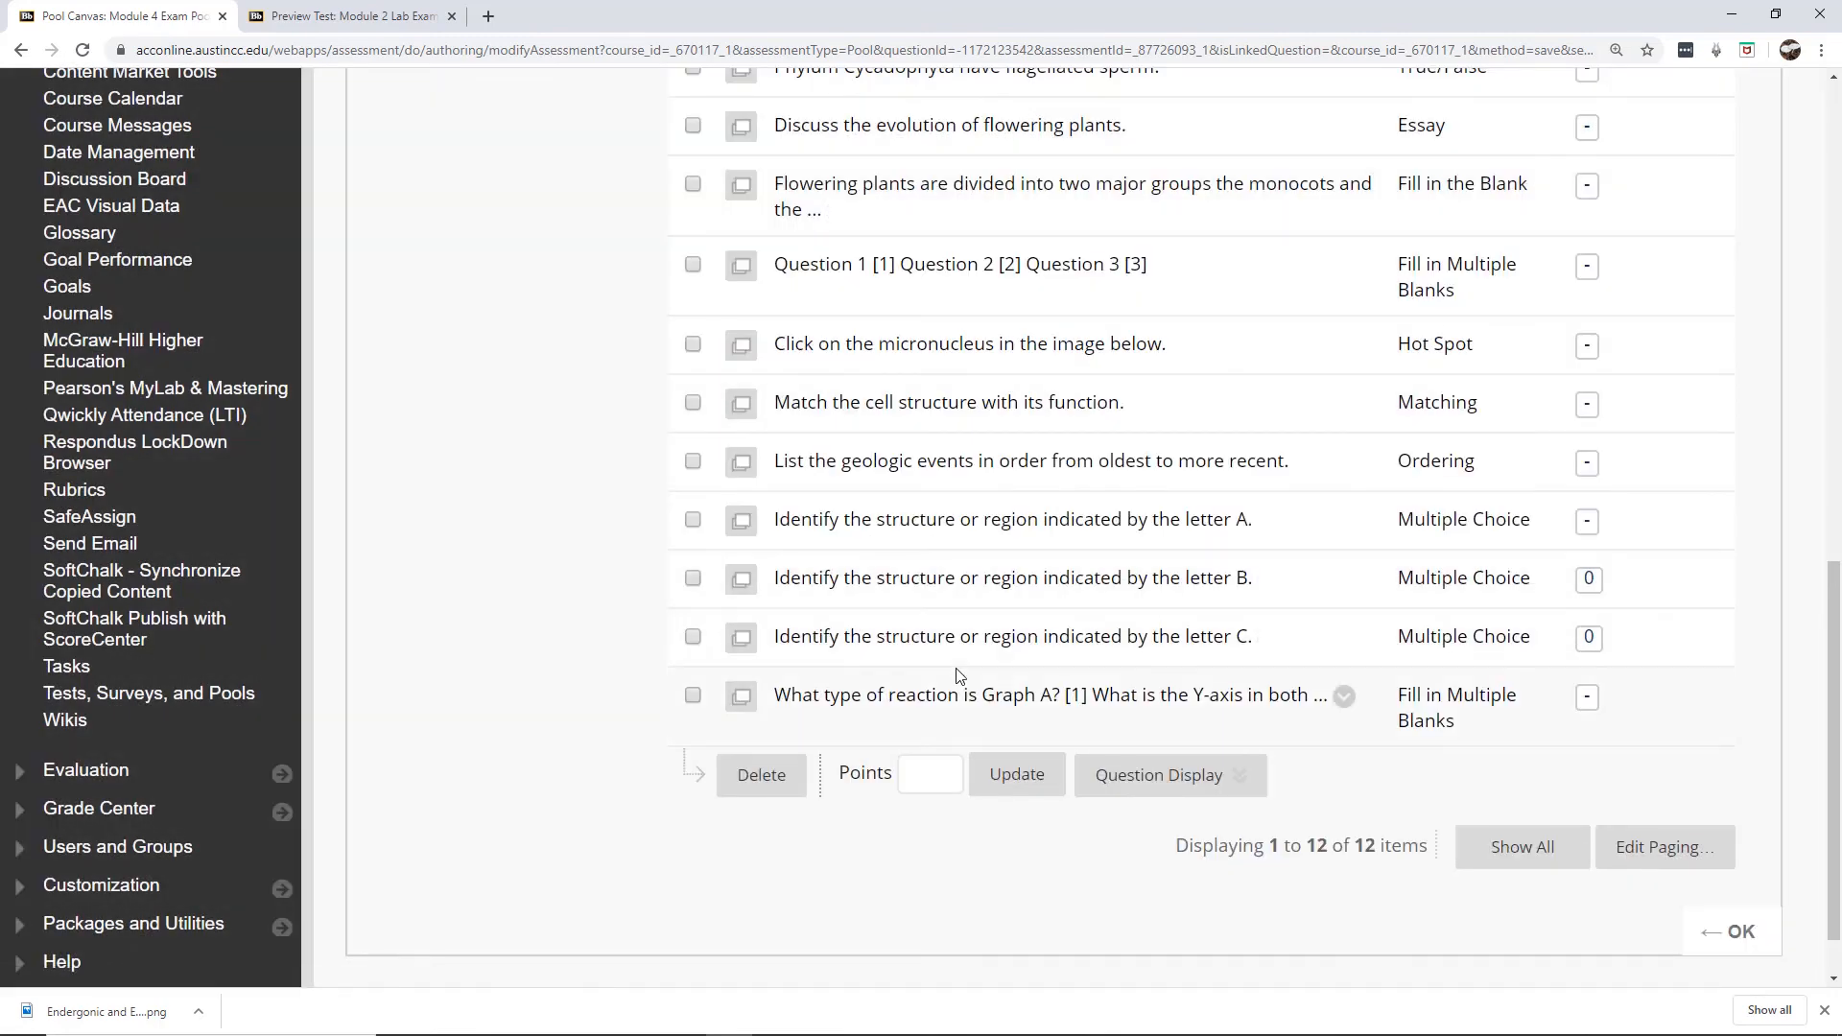
{"action": "left_click", "coordinate": [749, 639]}
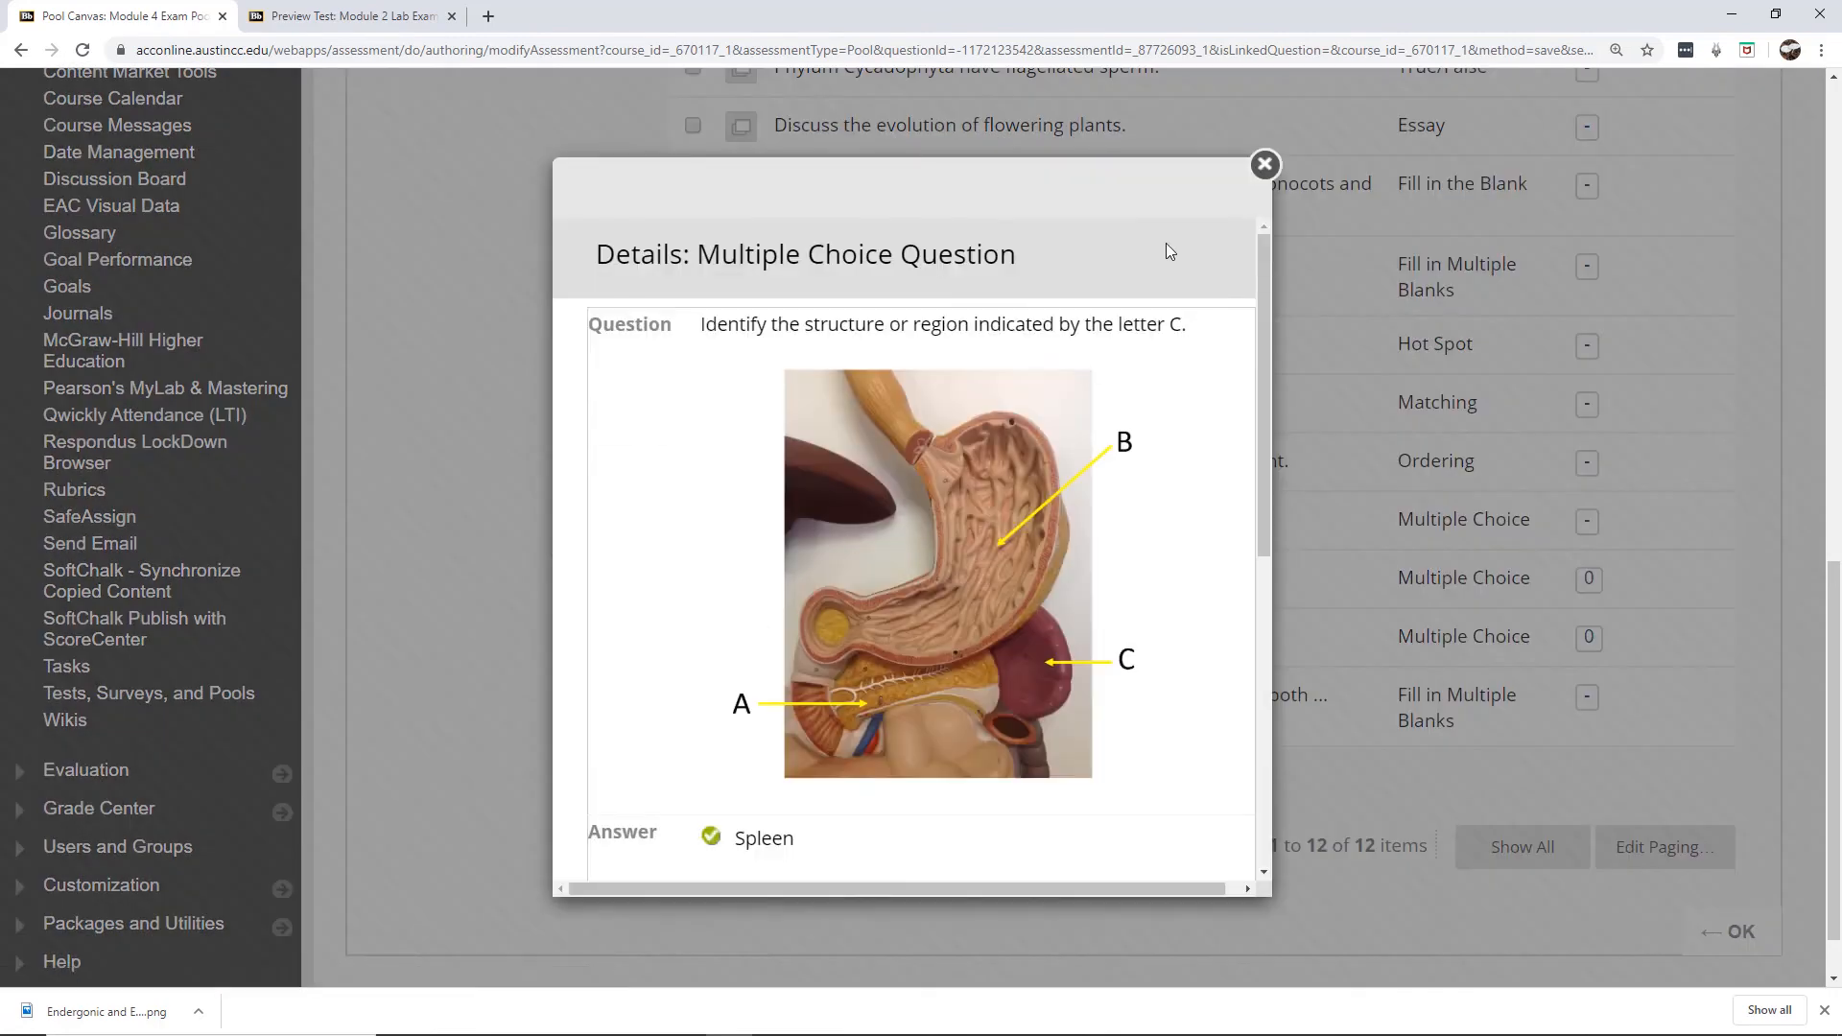
{"action": "left_click", "coordinate": [1263, 170]}
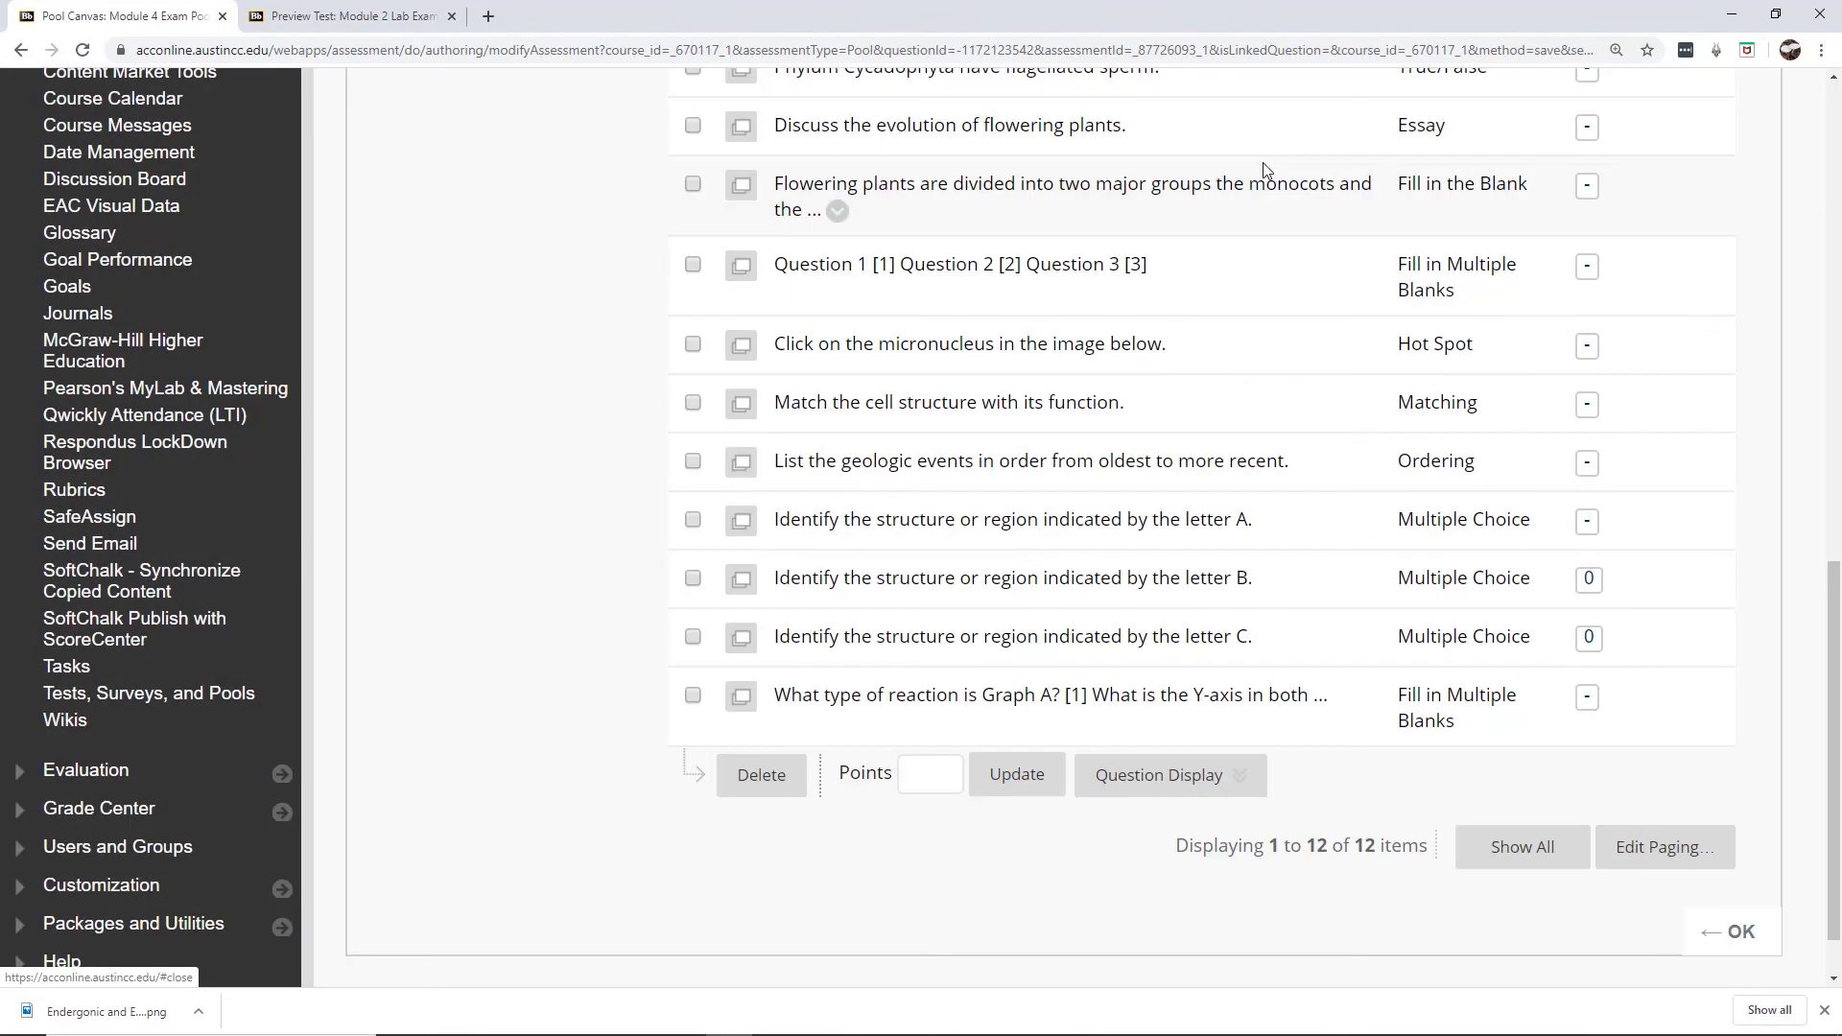
{"action": "left_click", "coordinate": [740, 697]}
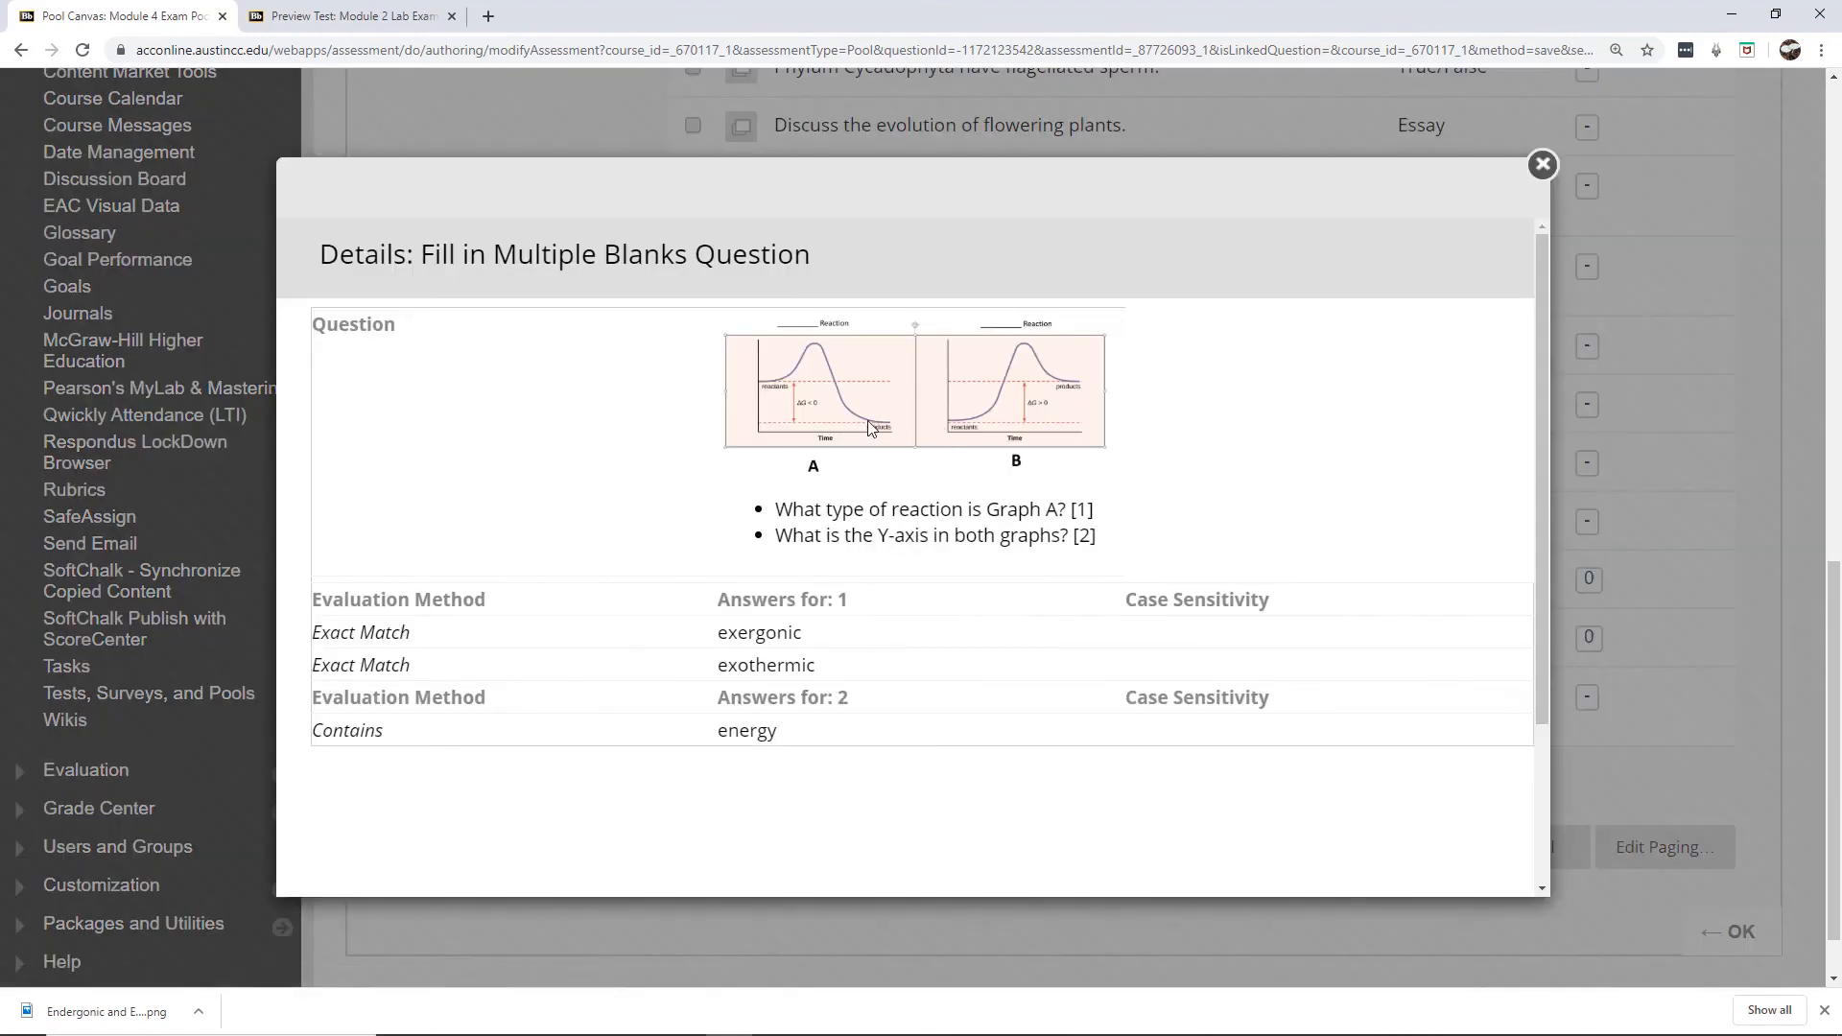
{"action": "left_click", "coordinate": [1542, 165]}
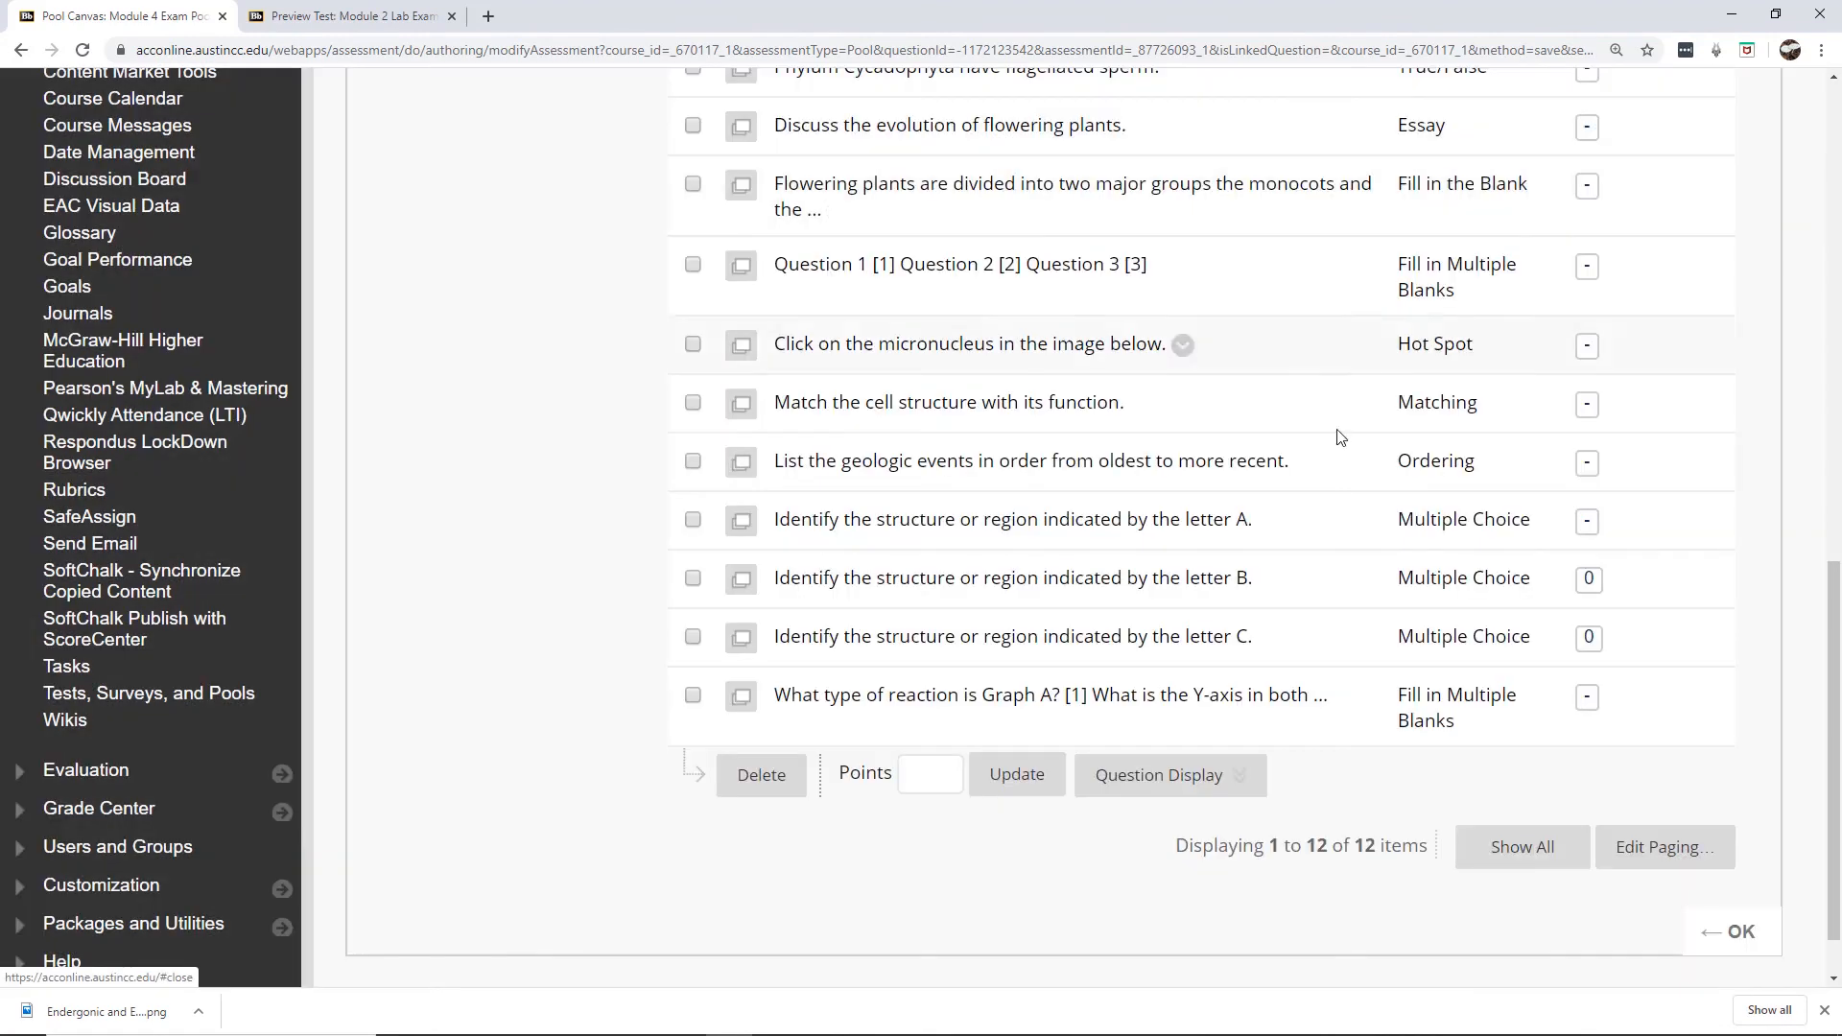
Open the reaction-graph Fill in Multiple Blanks question in the pool for editing.
{"action": "left_click", "coordinate": [1342, 695]}
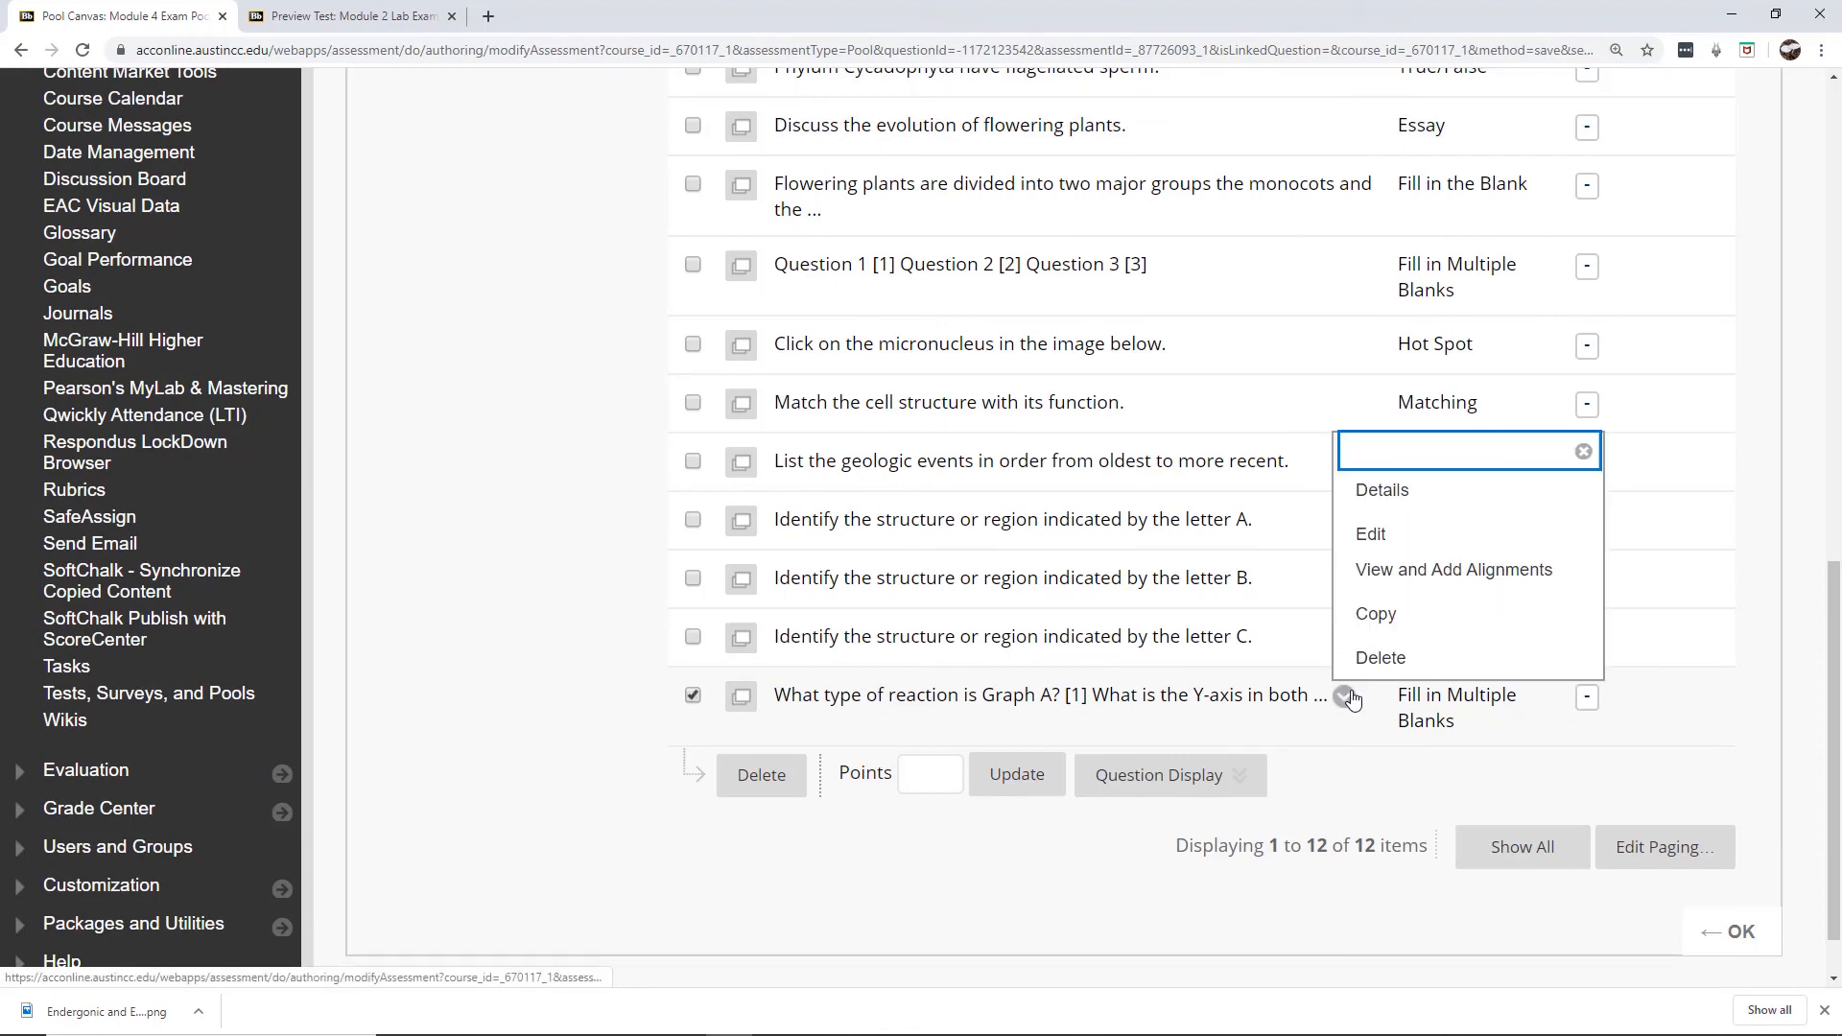
{"action": "left_click", "coordinate": [1399, 539]}
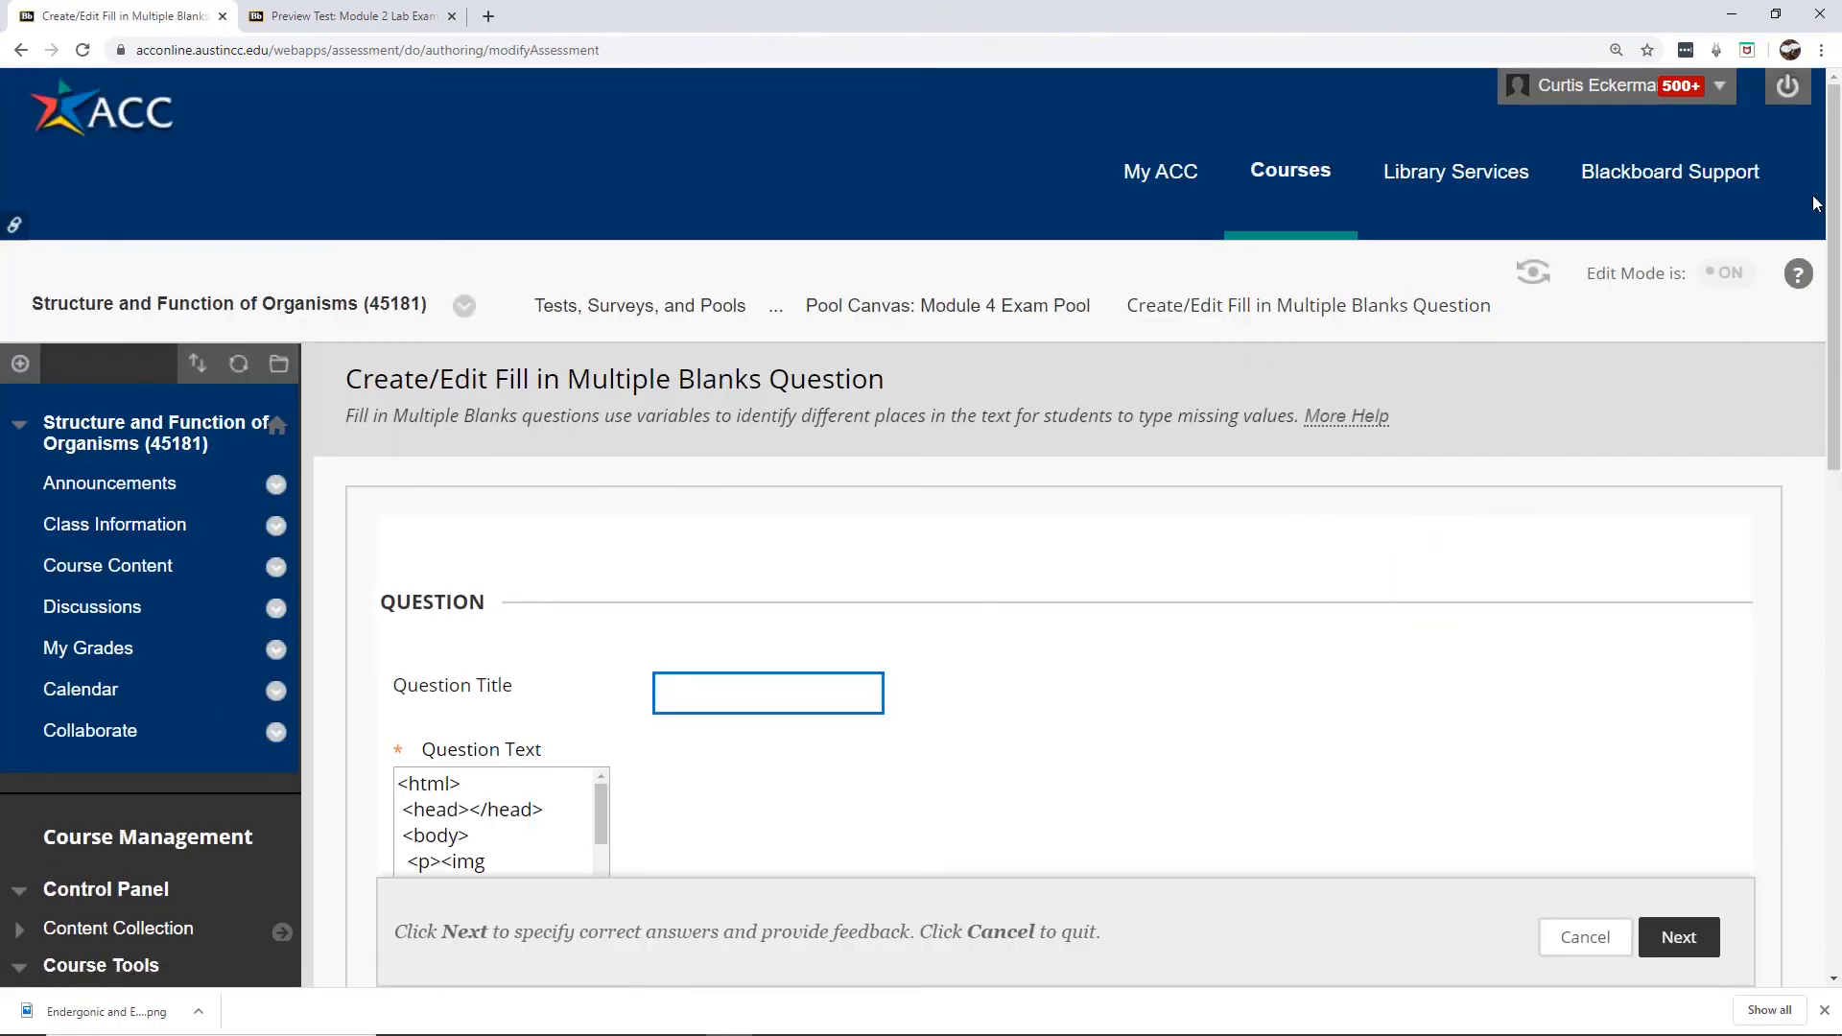
{"action": "left_click_drag", "start_coordinate": [1838, 178], "coordinate": [1839, 383]}
Set the reaction-graph image's height to 400 px with proportions constrained and update the image.
{"action": "left_click", "coordinate": [734, 460]}
{"action": "right_click", "coordinate": [735, 460]}
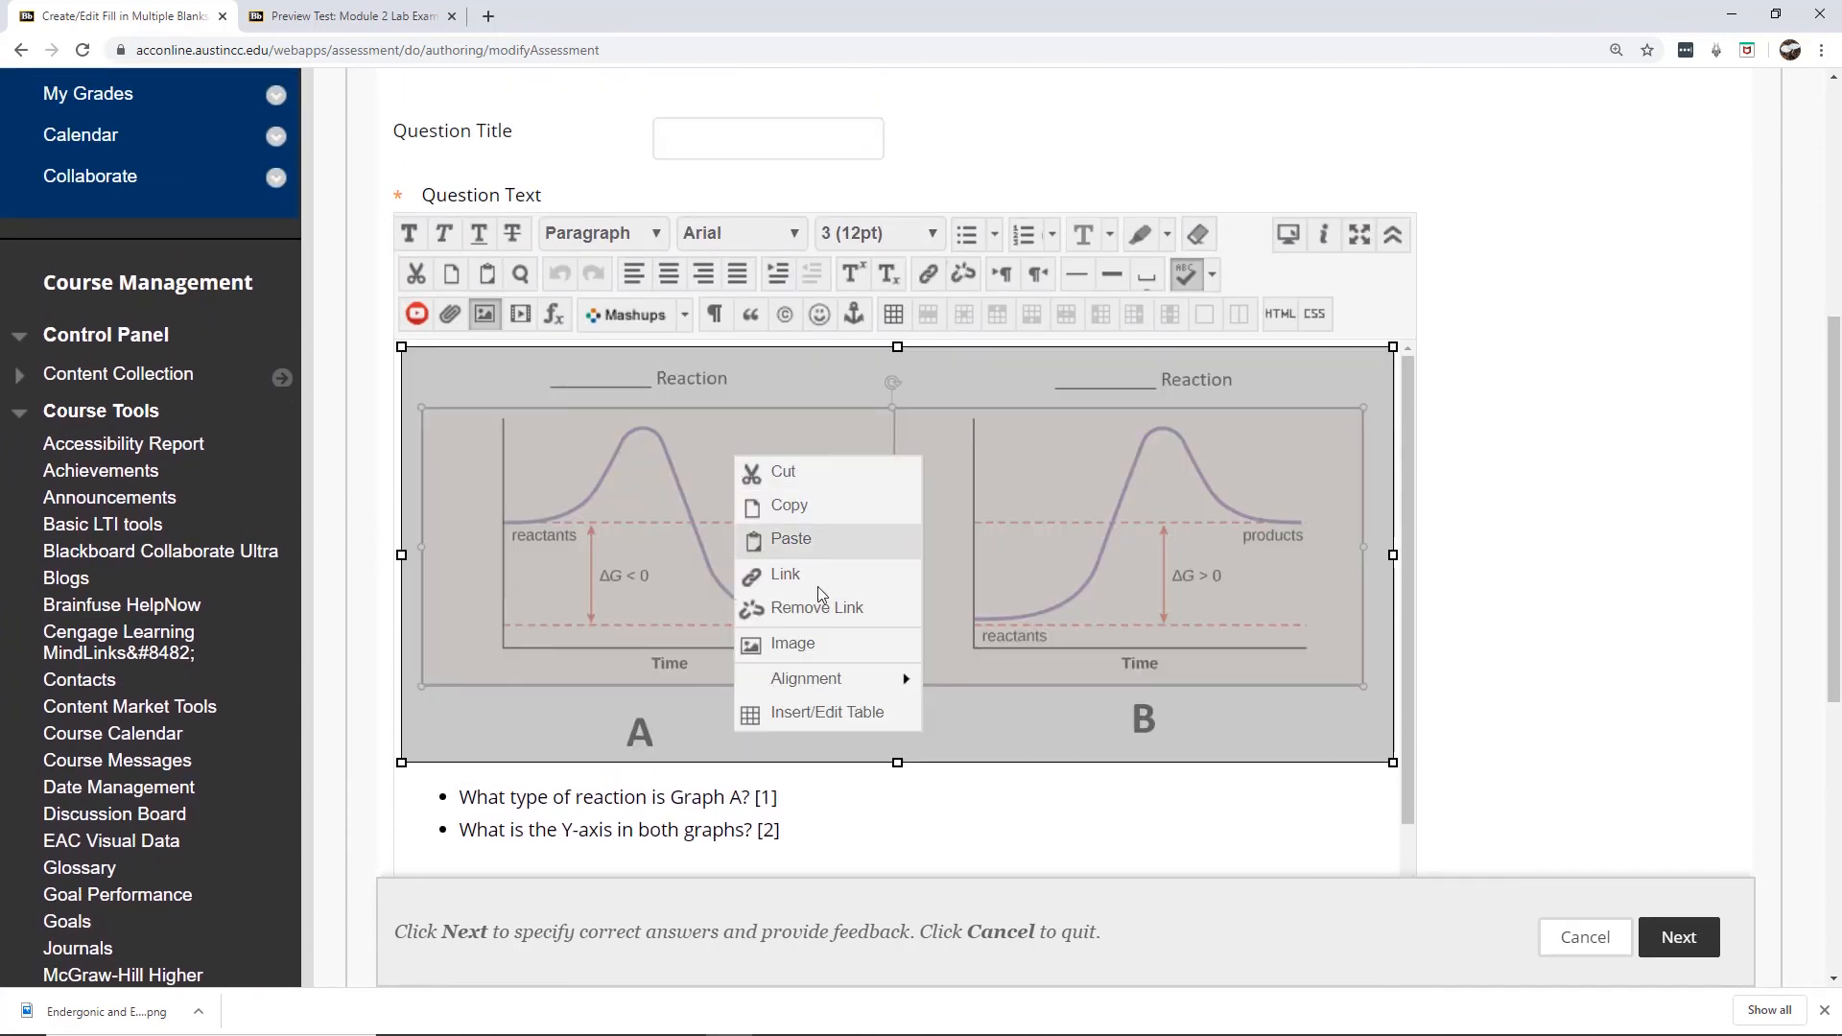
{"action": "left_click", "coordinate": [814, 647]}
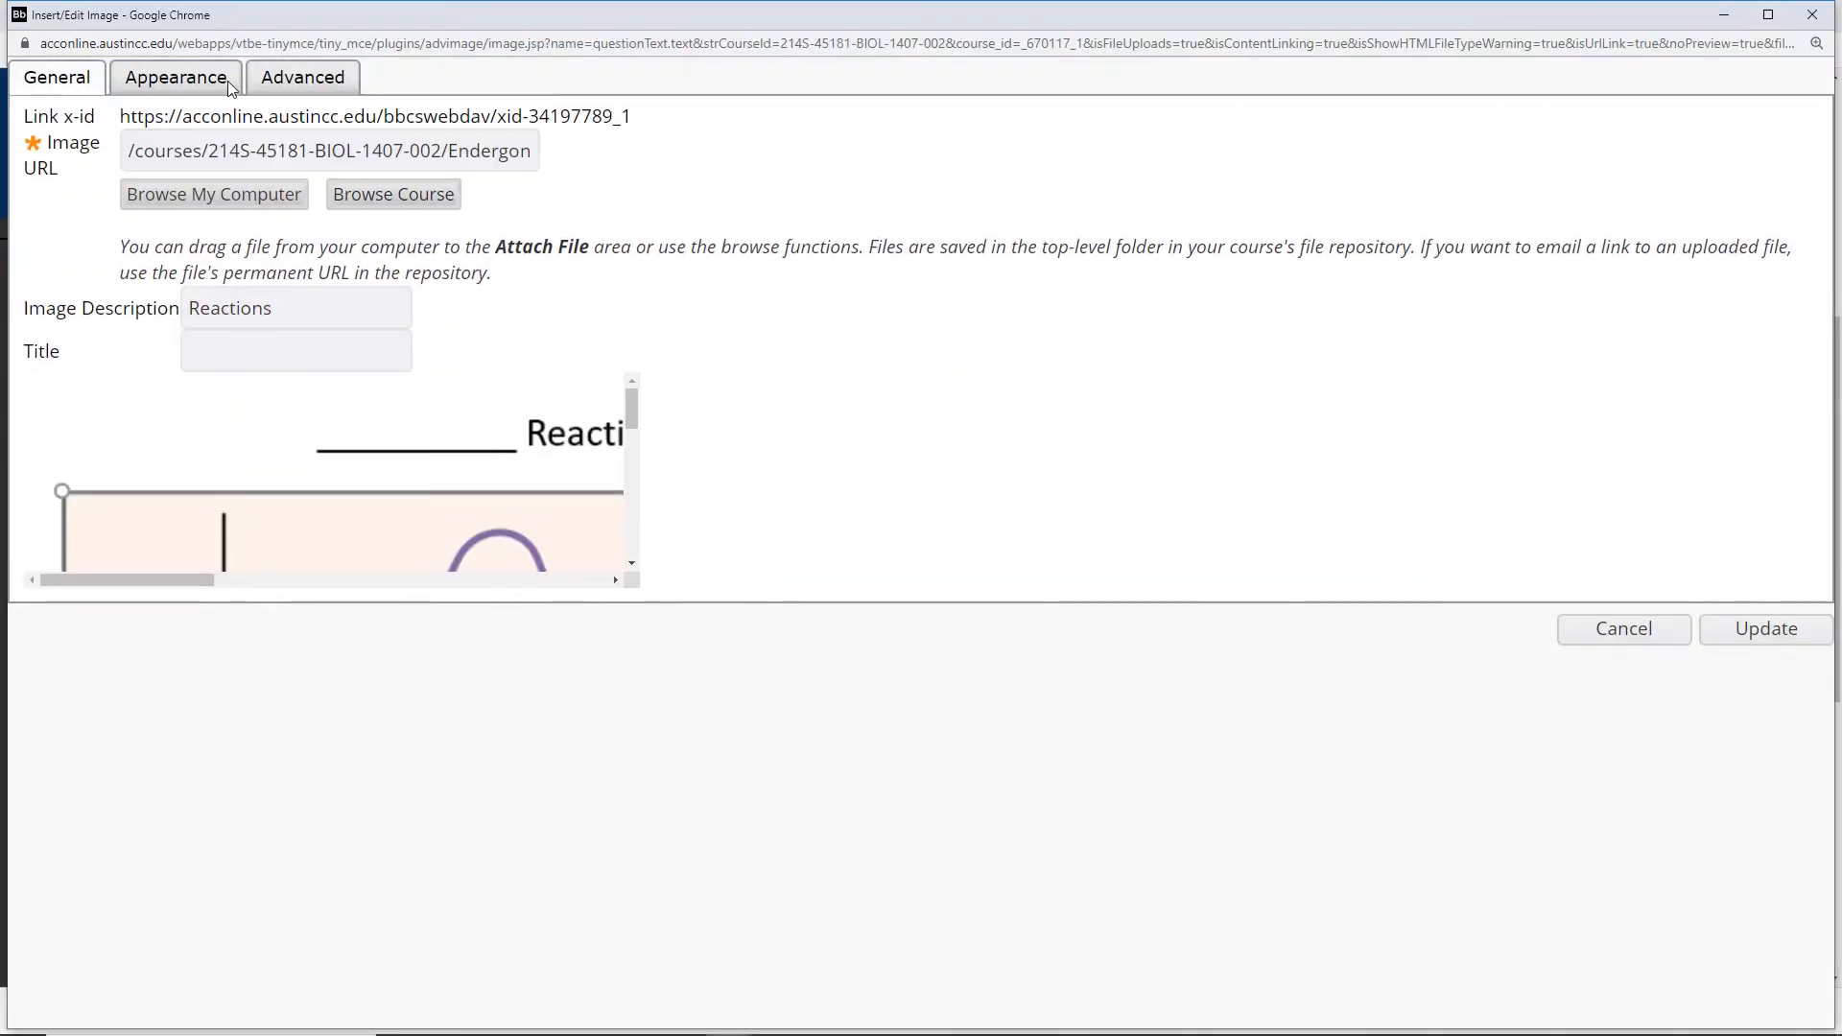
{"action": "left_click", "coordinate": [230, 86]}
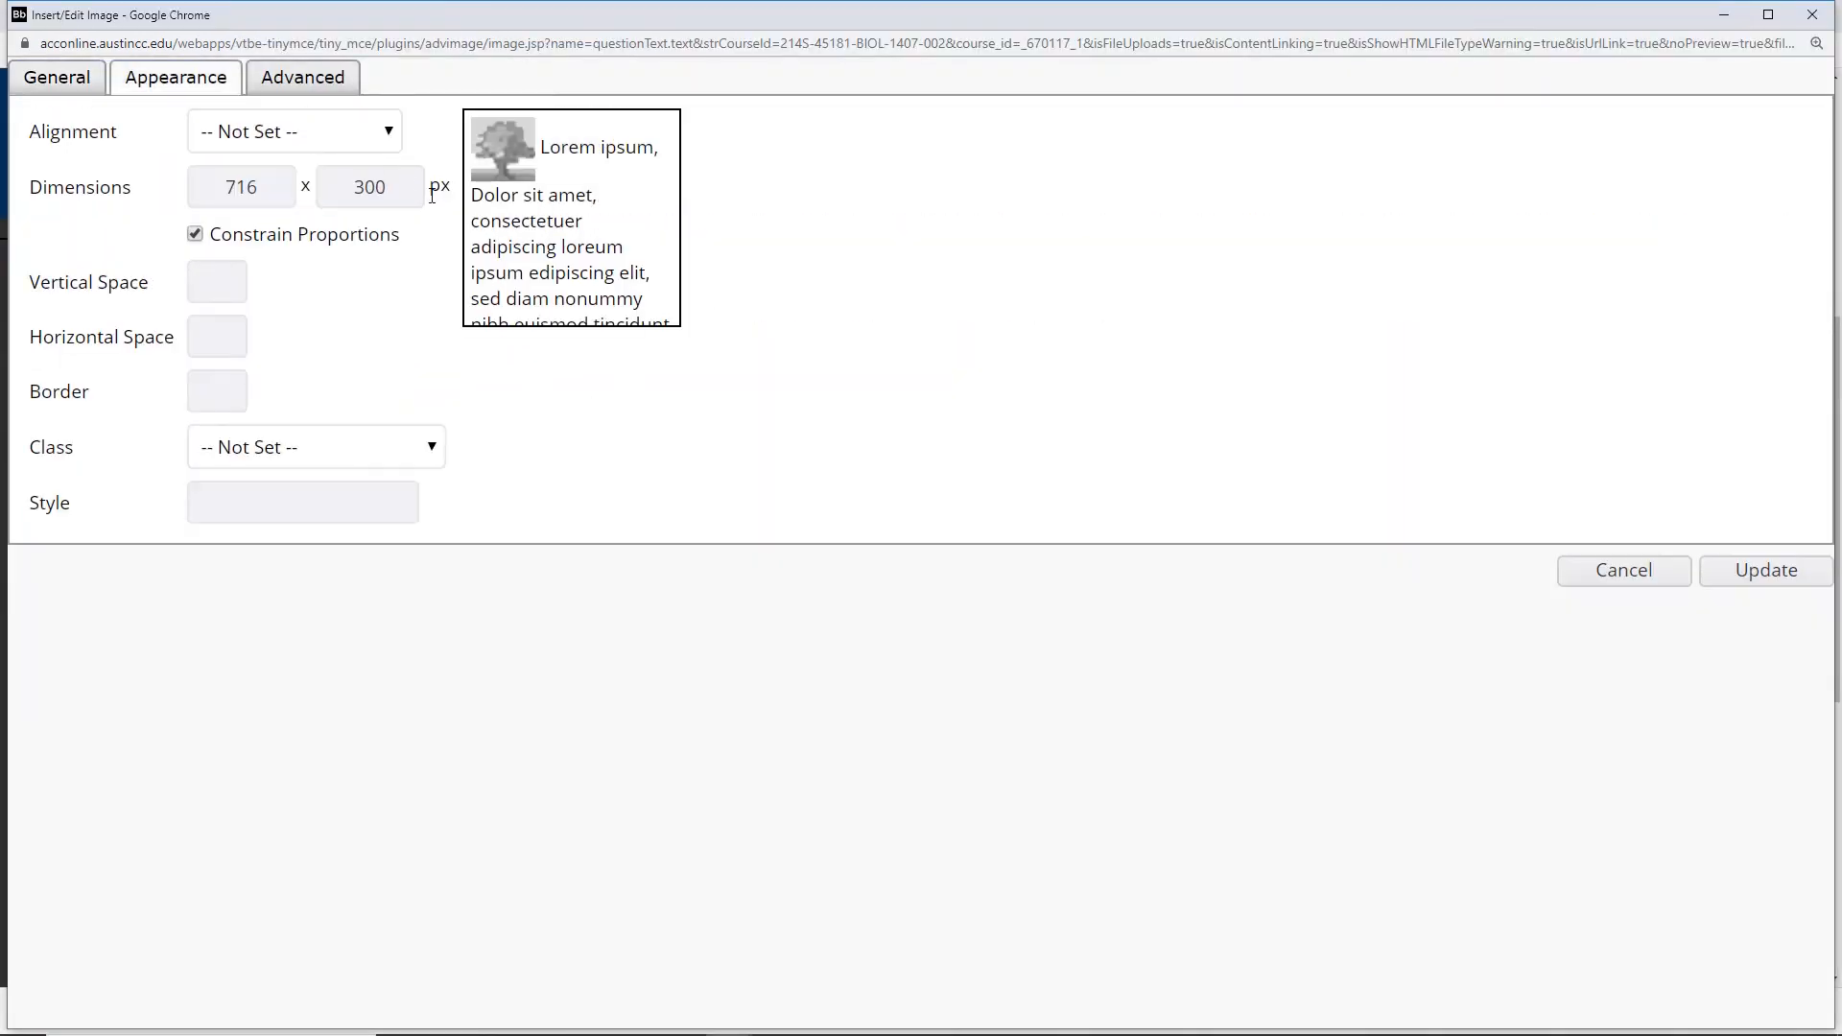
{"action": "left_click", "coordinate": [368, 187]}
{"action": "key", "text": "BackSpace"}
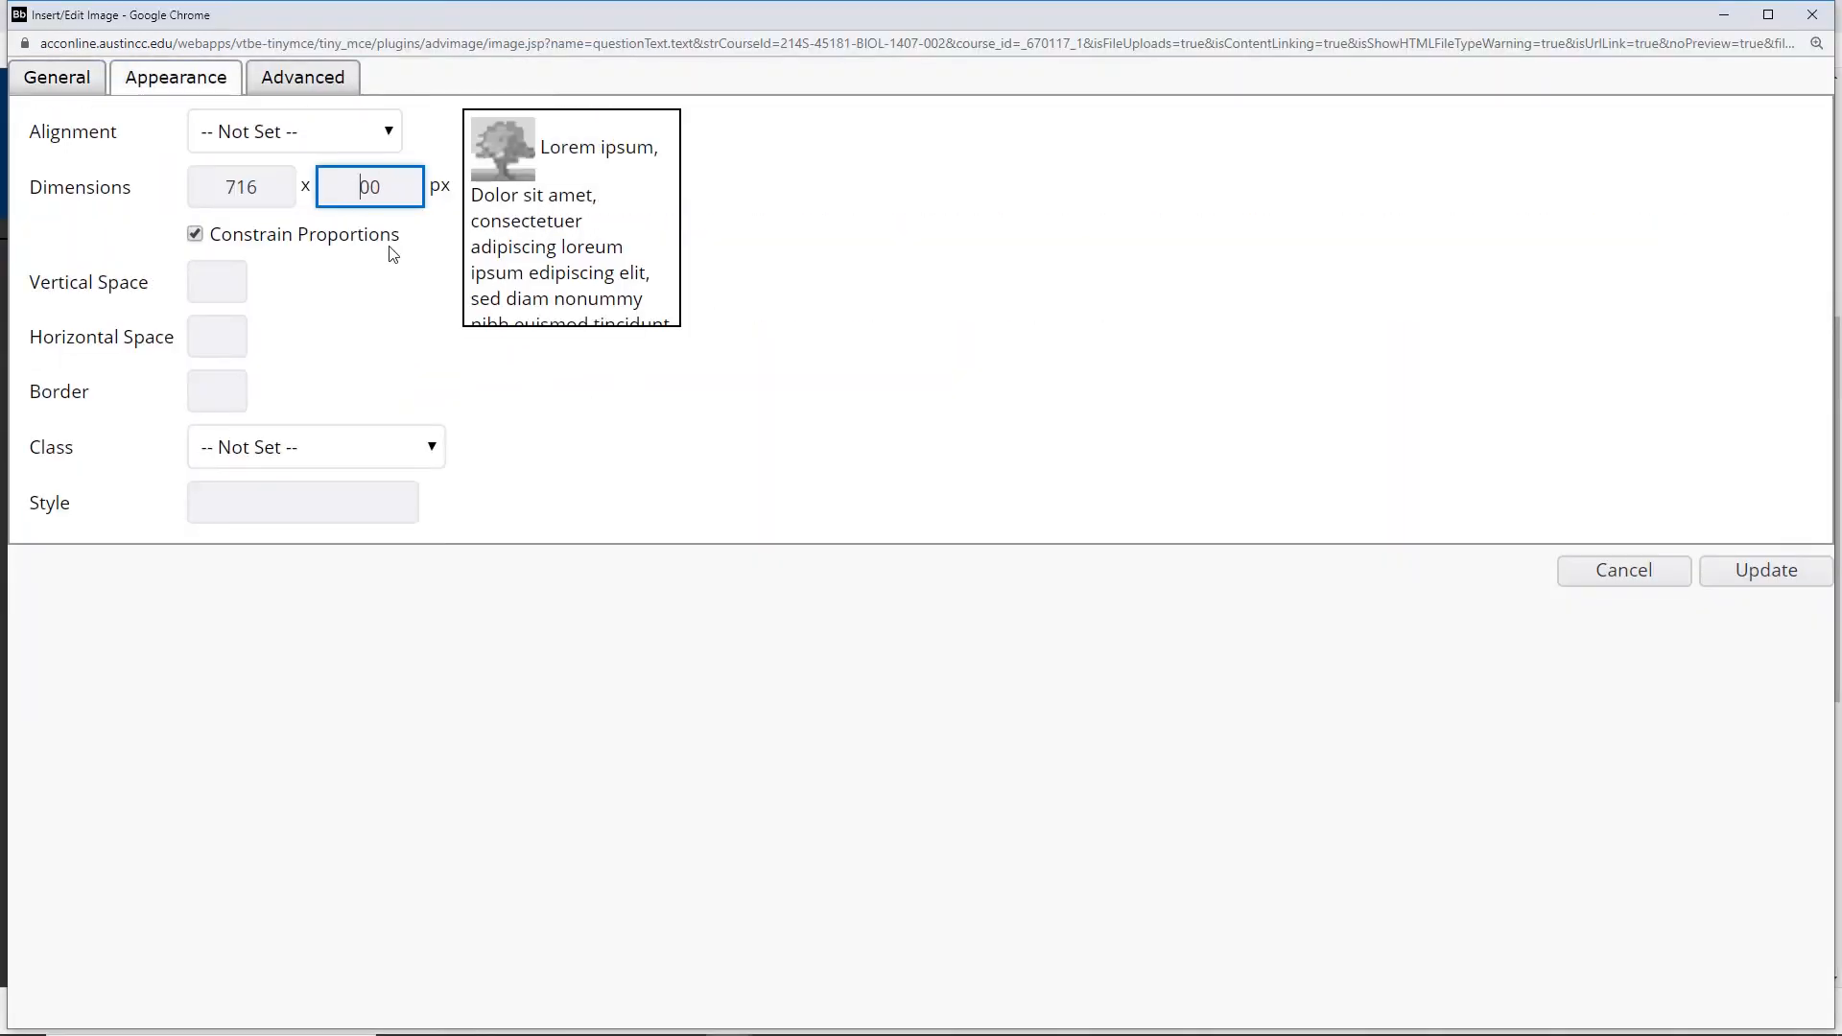
{"action": "type", "text": "4"}
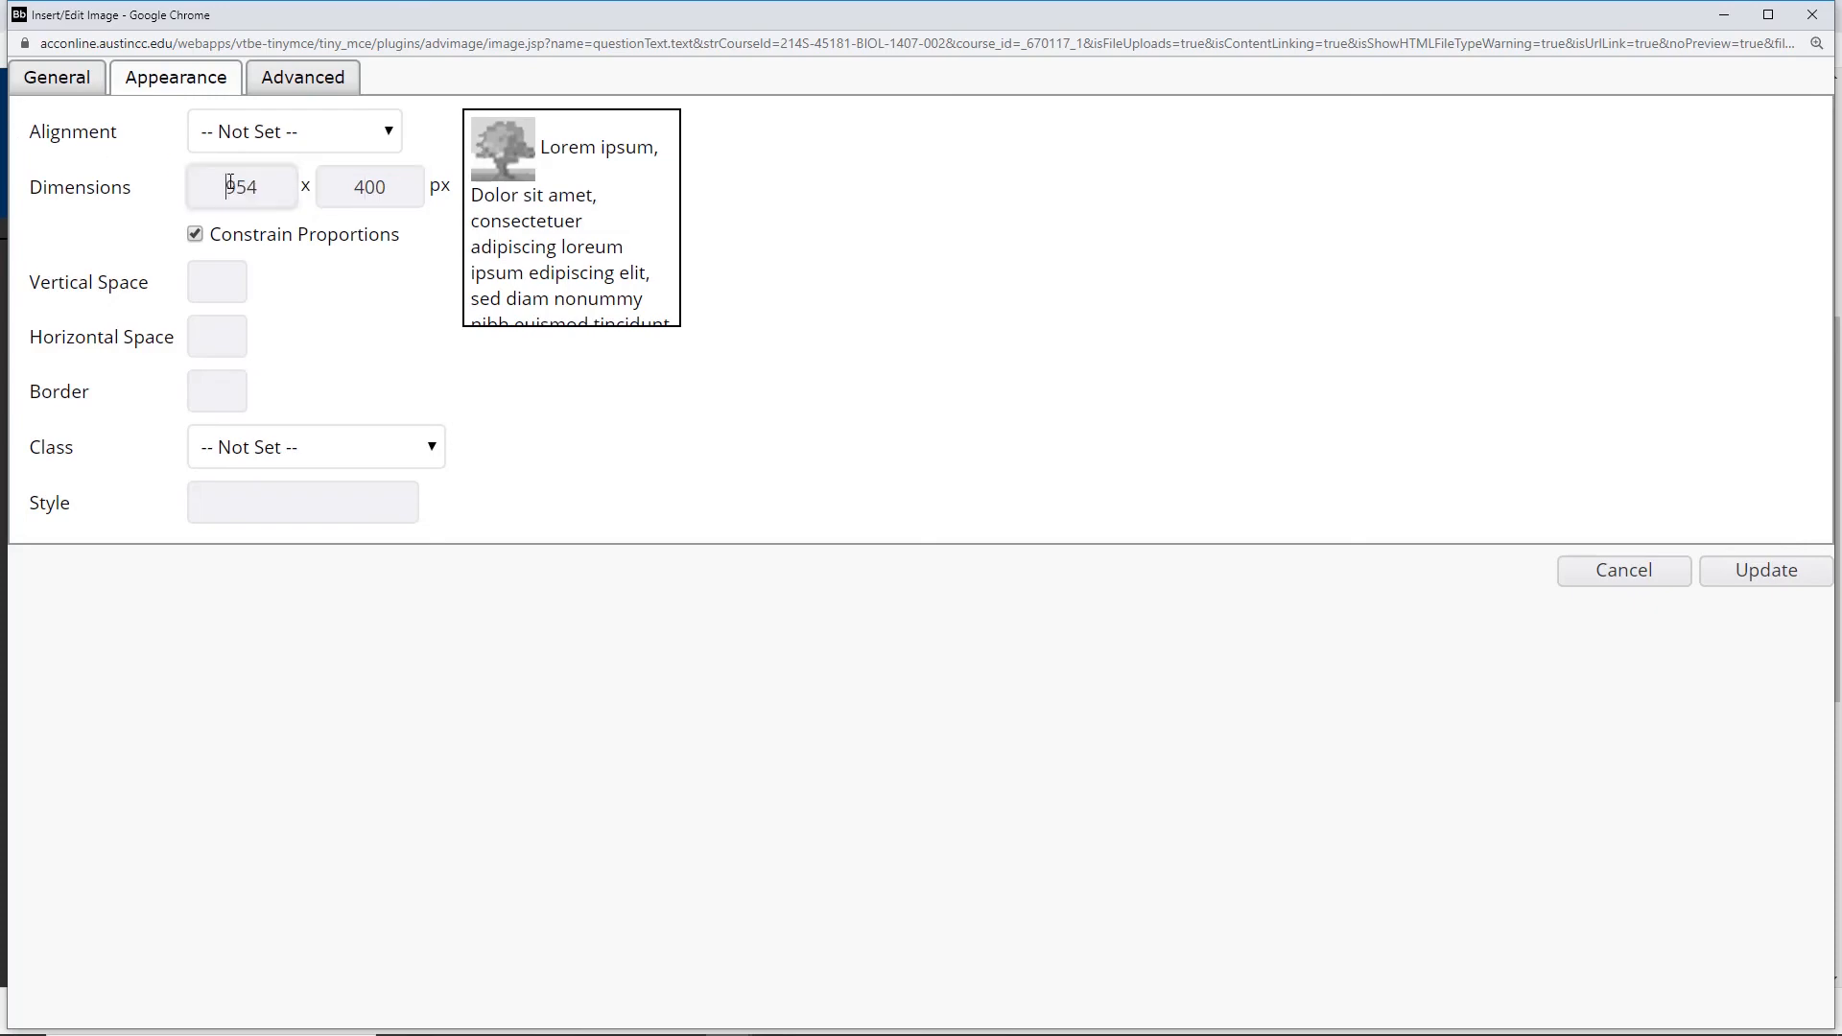
{"action": "left_click", "coordinate": [233, 187]}
{"action": "left_click", "coordinate": [1770, 570]}
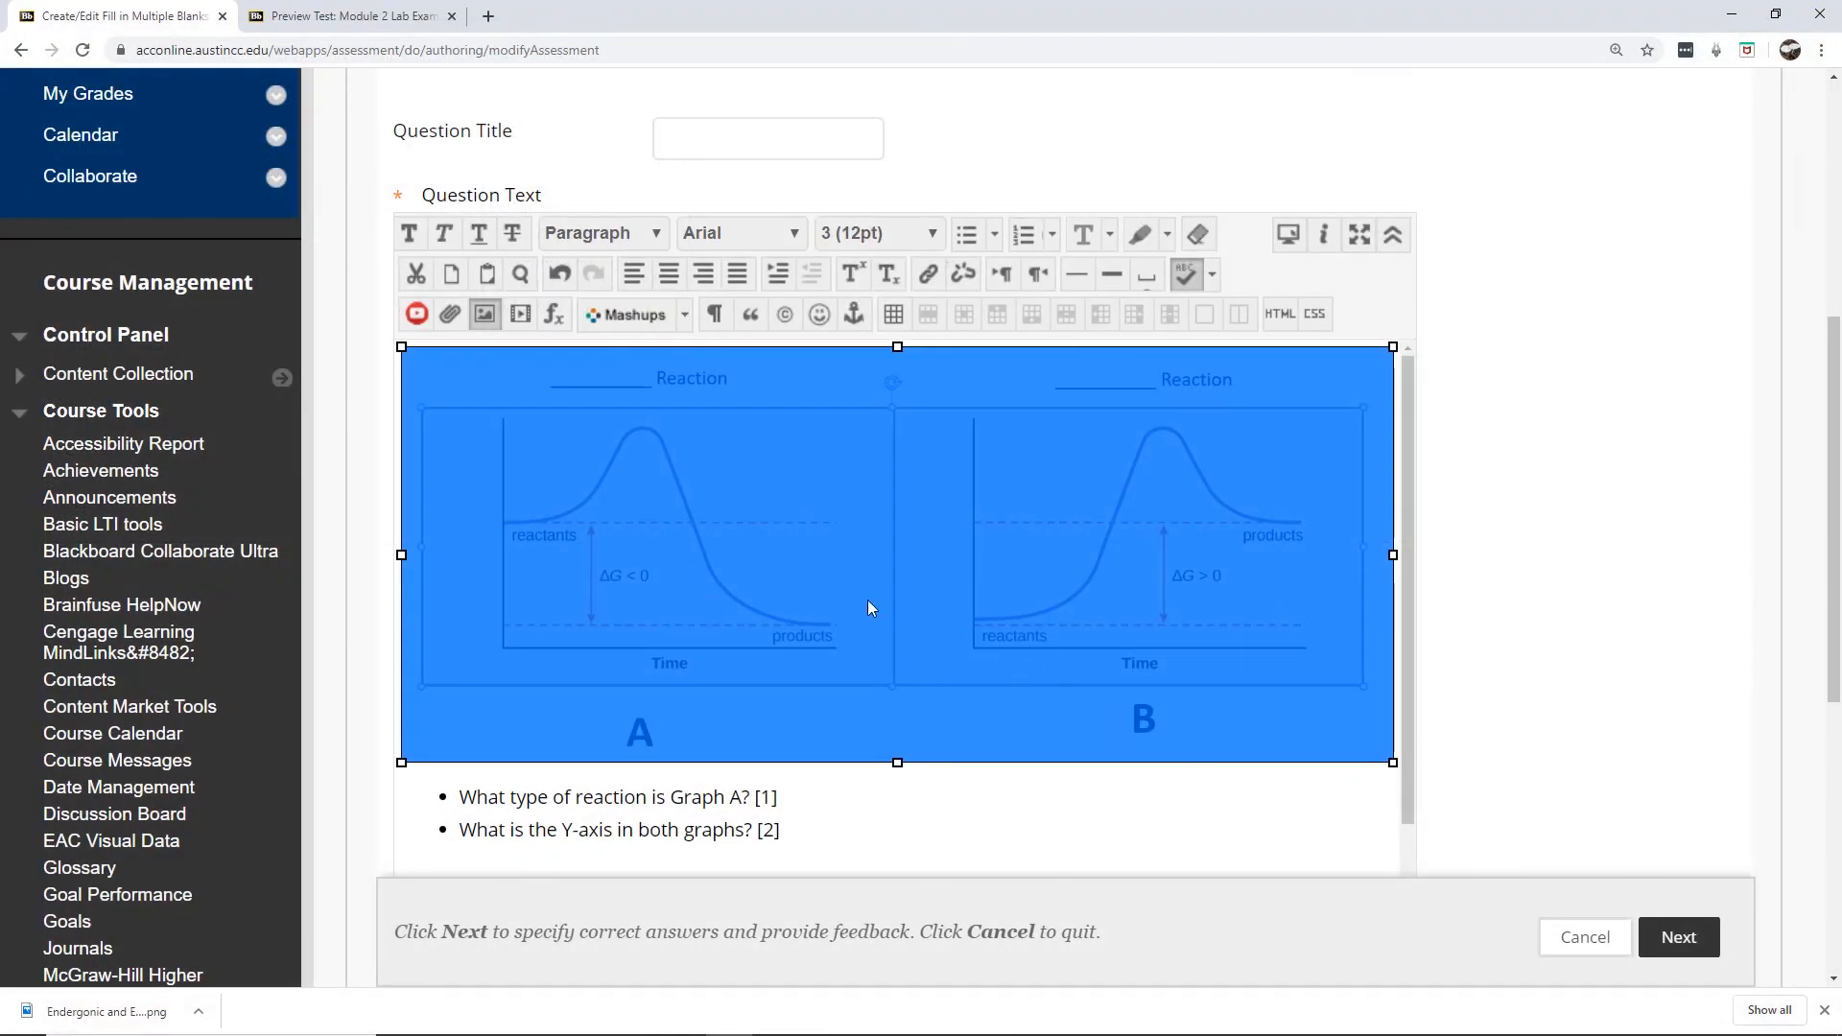
Submit the edited question, keeping its existing answers and feedback, and check its details in the pool.
{"action": "left_click", "coordinate": [1686, 949]}
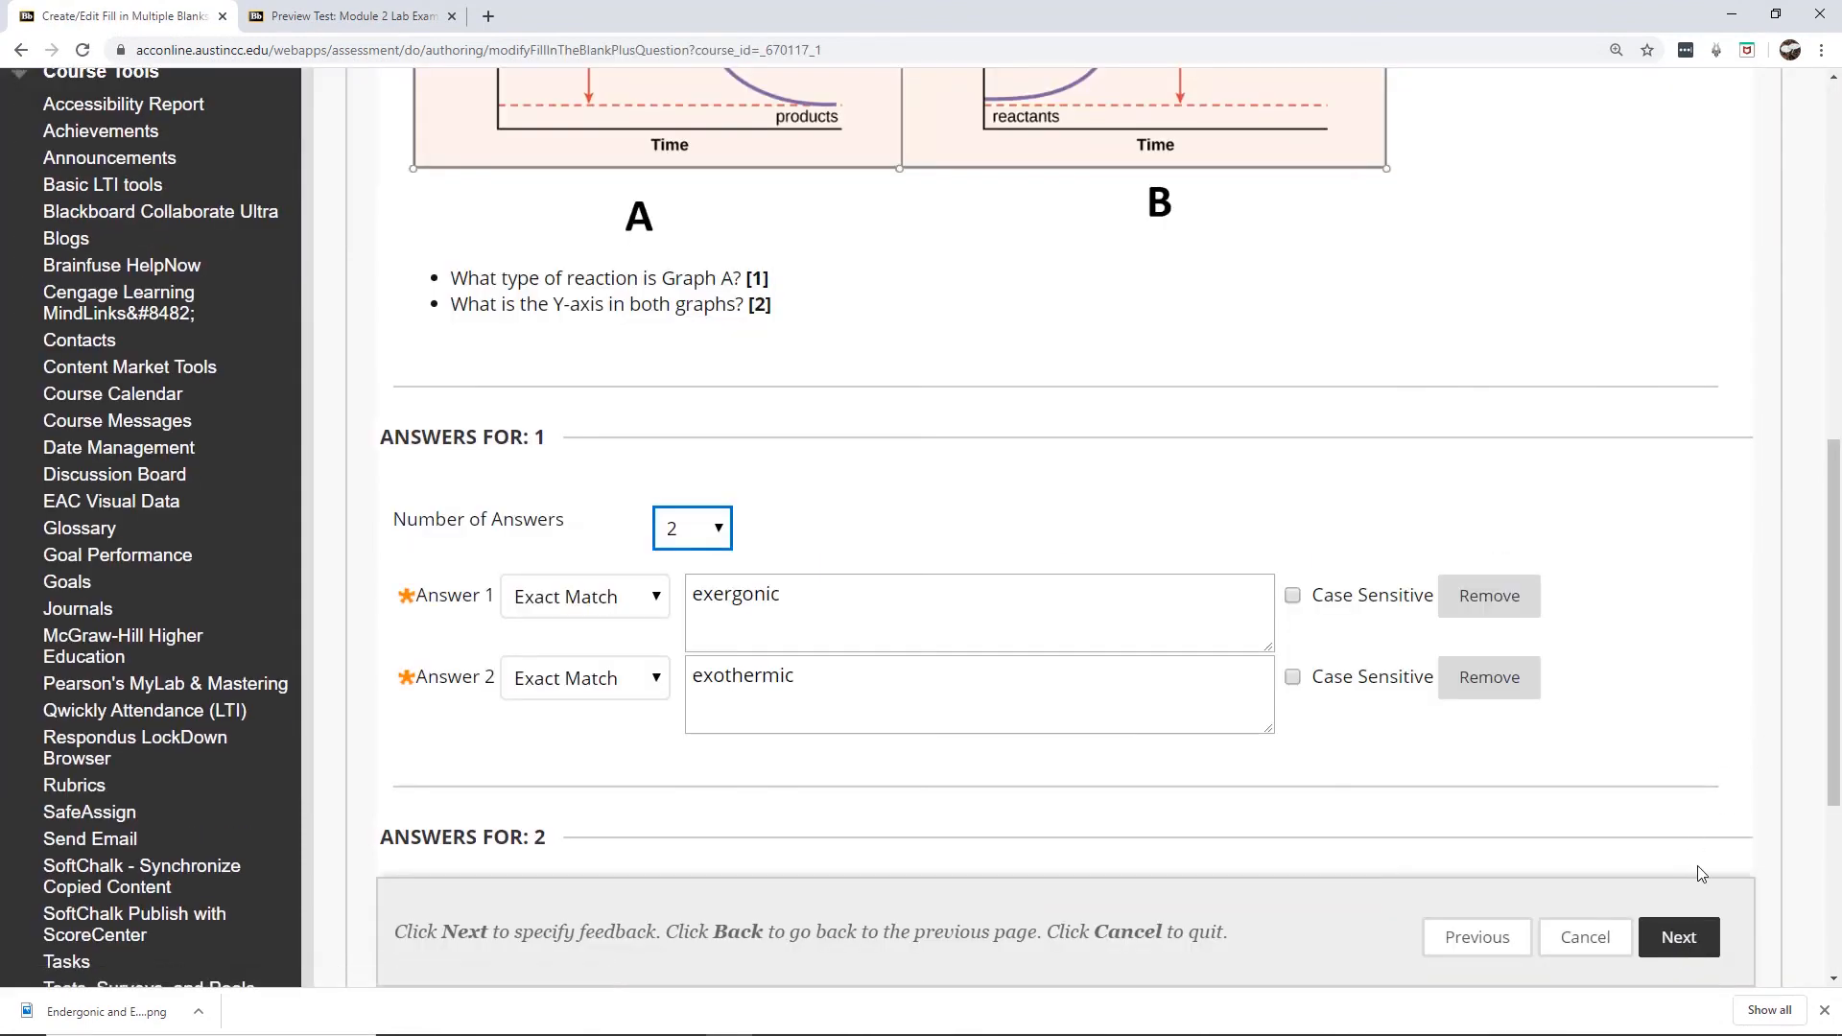
{"action": "left_click", "coordinate": [1679, 940]}
{"action": "left_click", "coordinate": [1692, 945]}
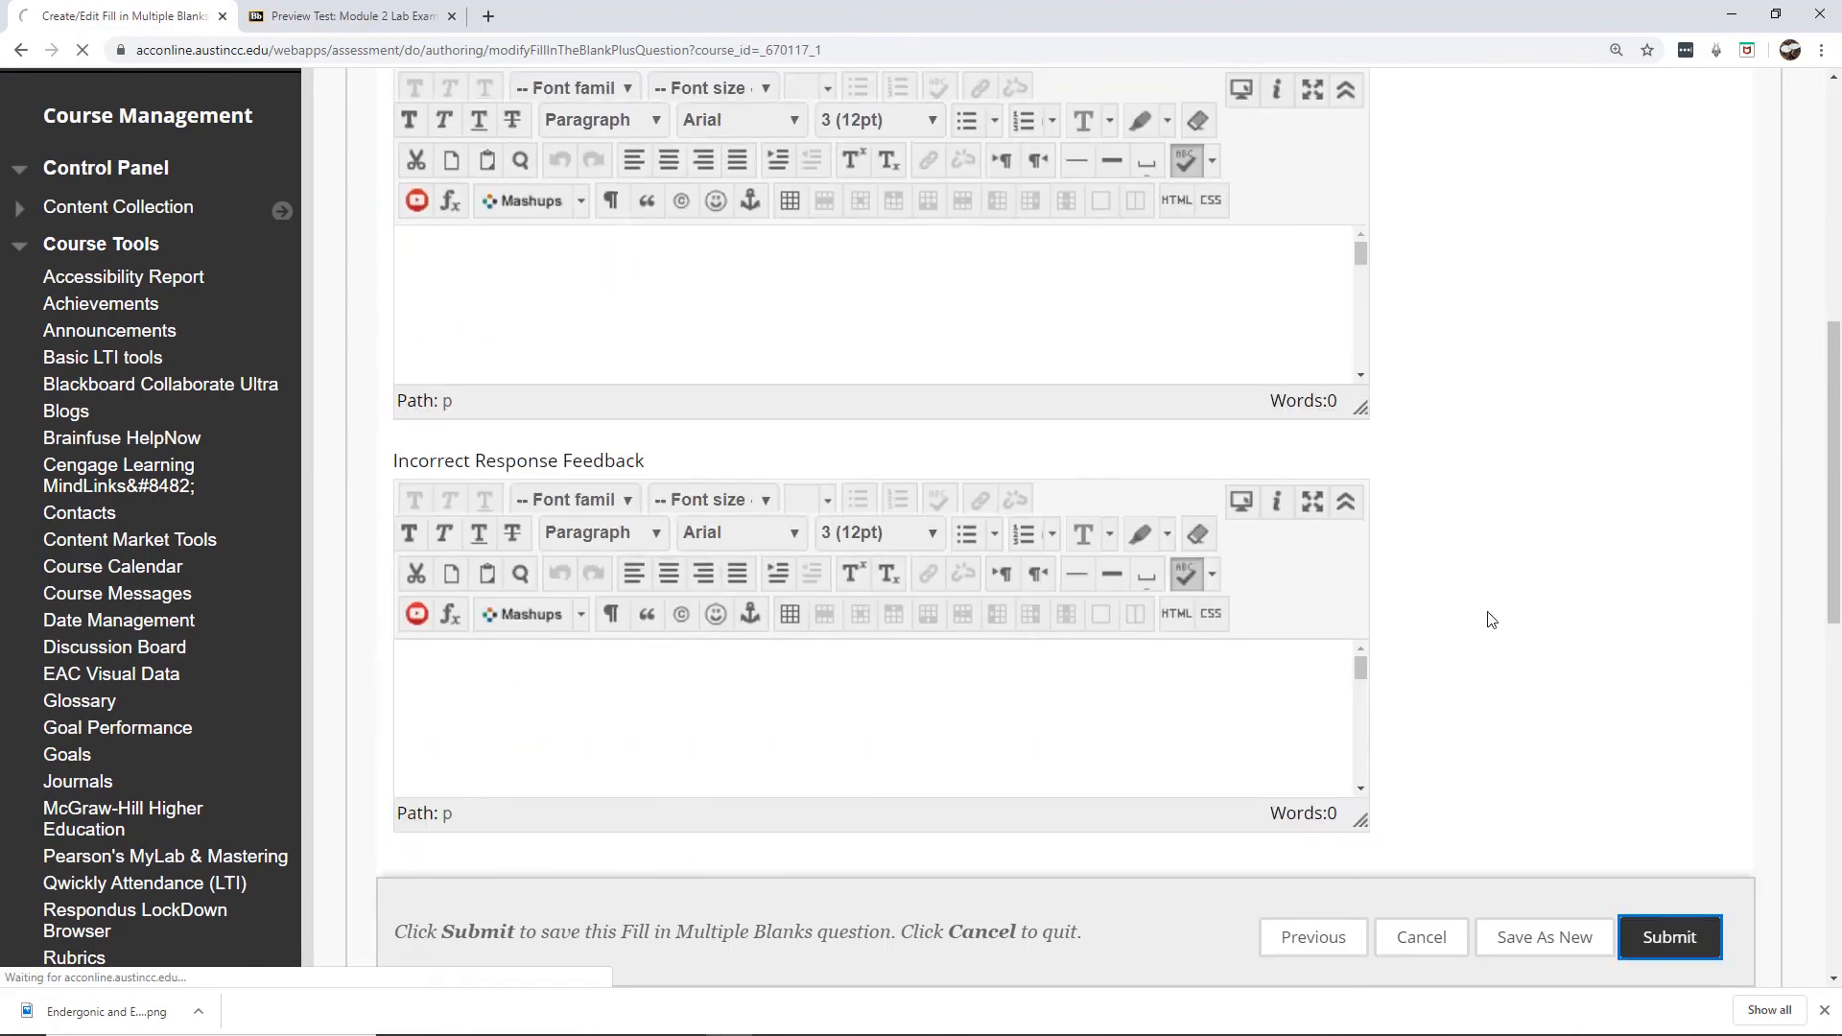
{"action": "scroll", "coordinate": [755, 718], "scroll_direction": "down", "scroll_amount": 12}
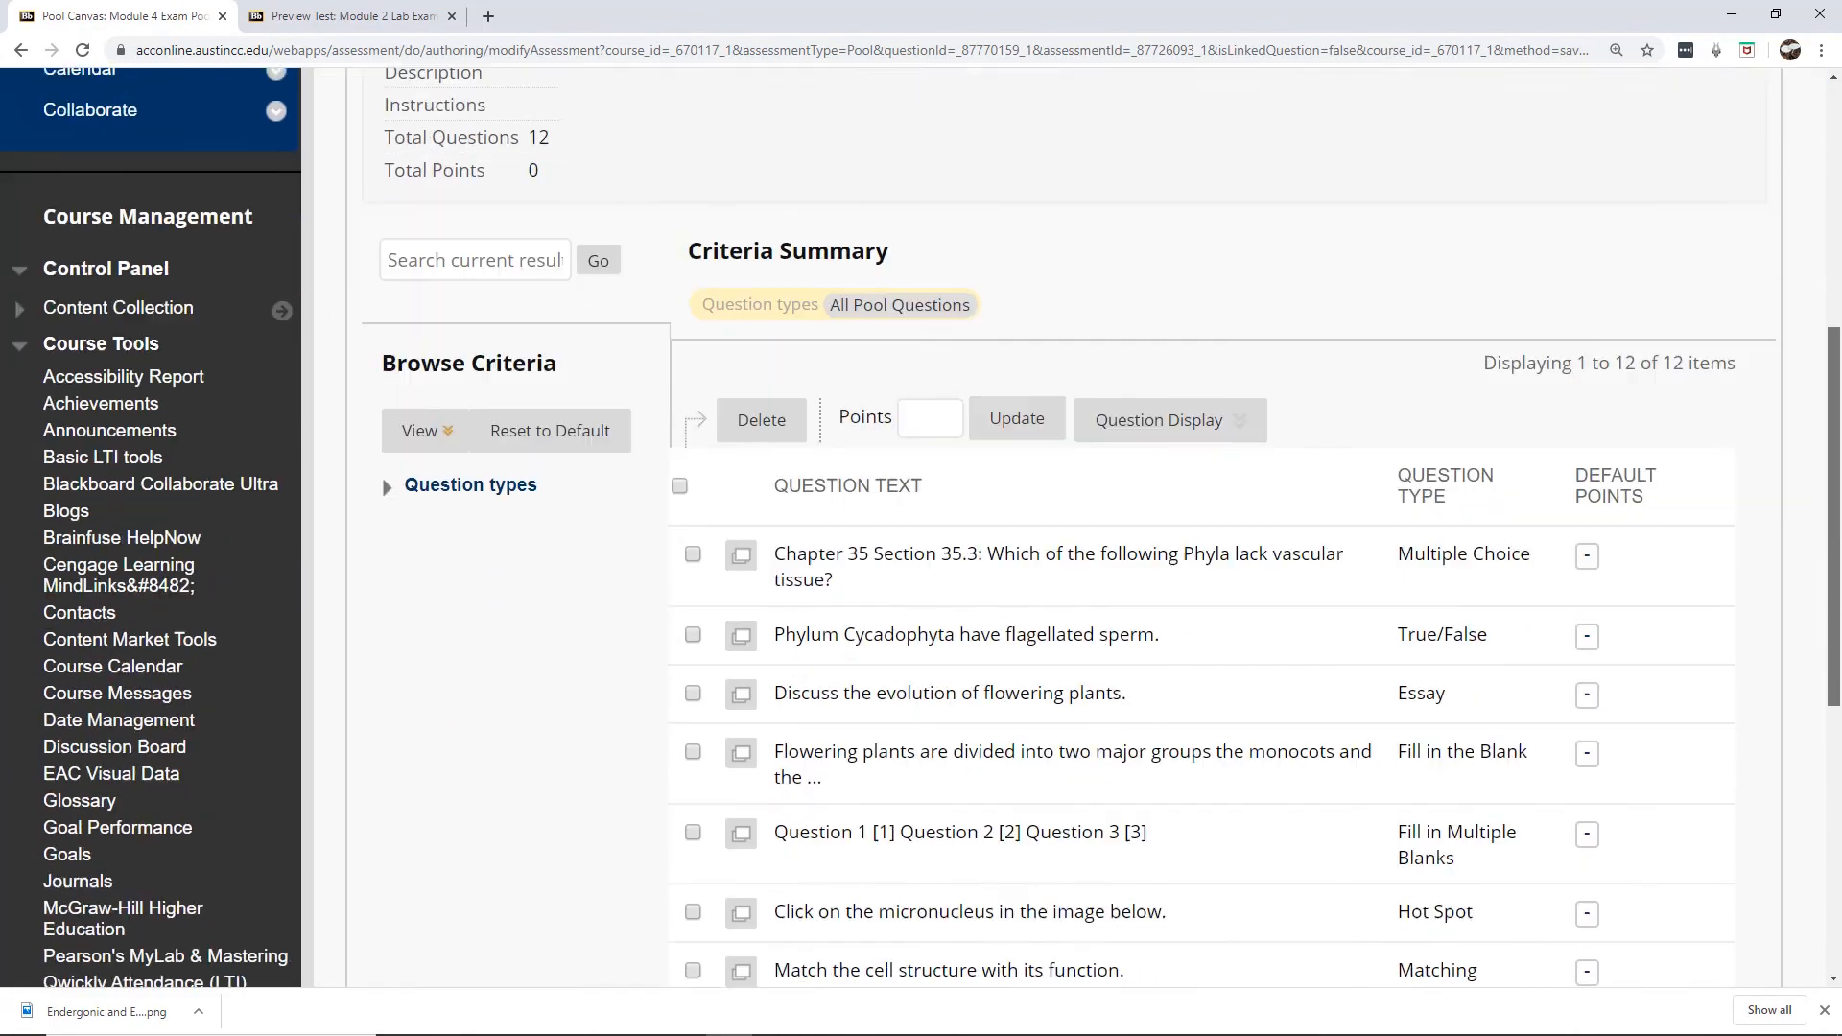
{"action": "left_click", "coordinate": [754, 715]}
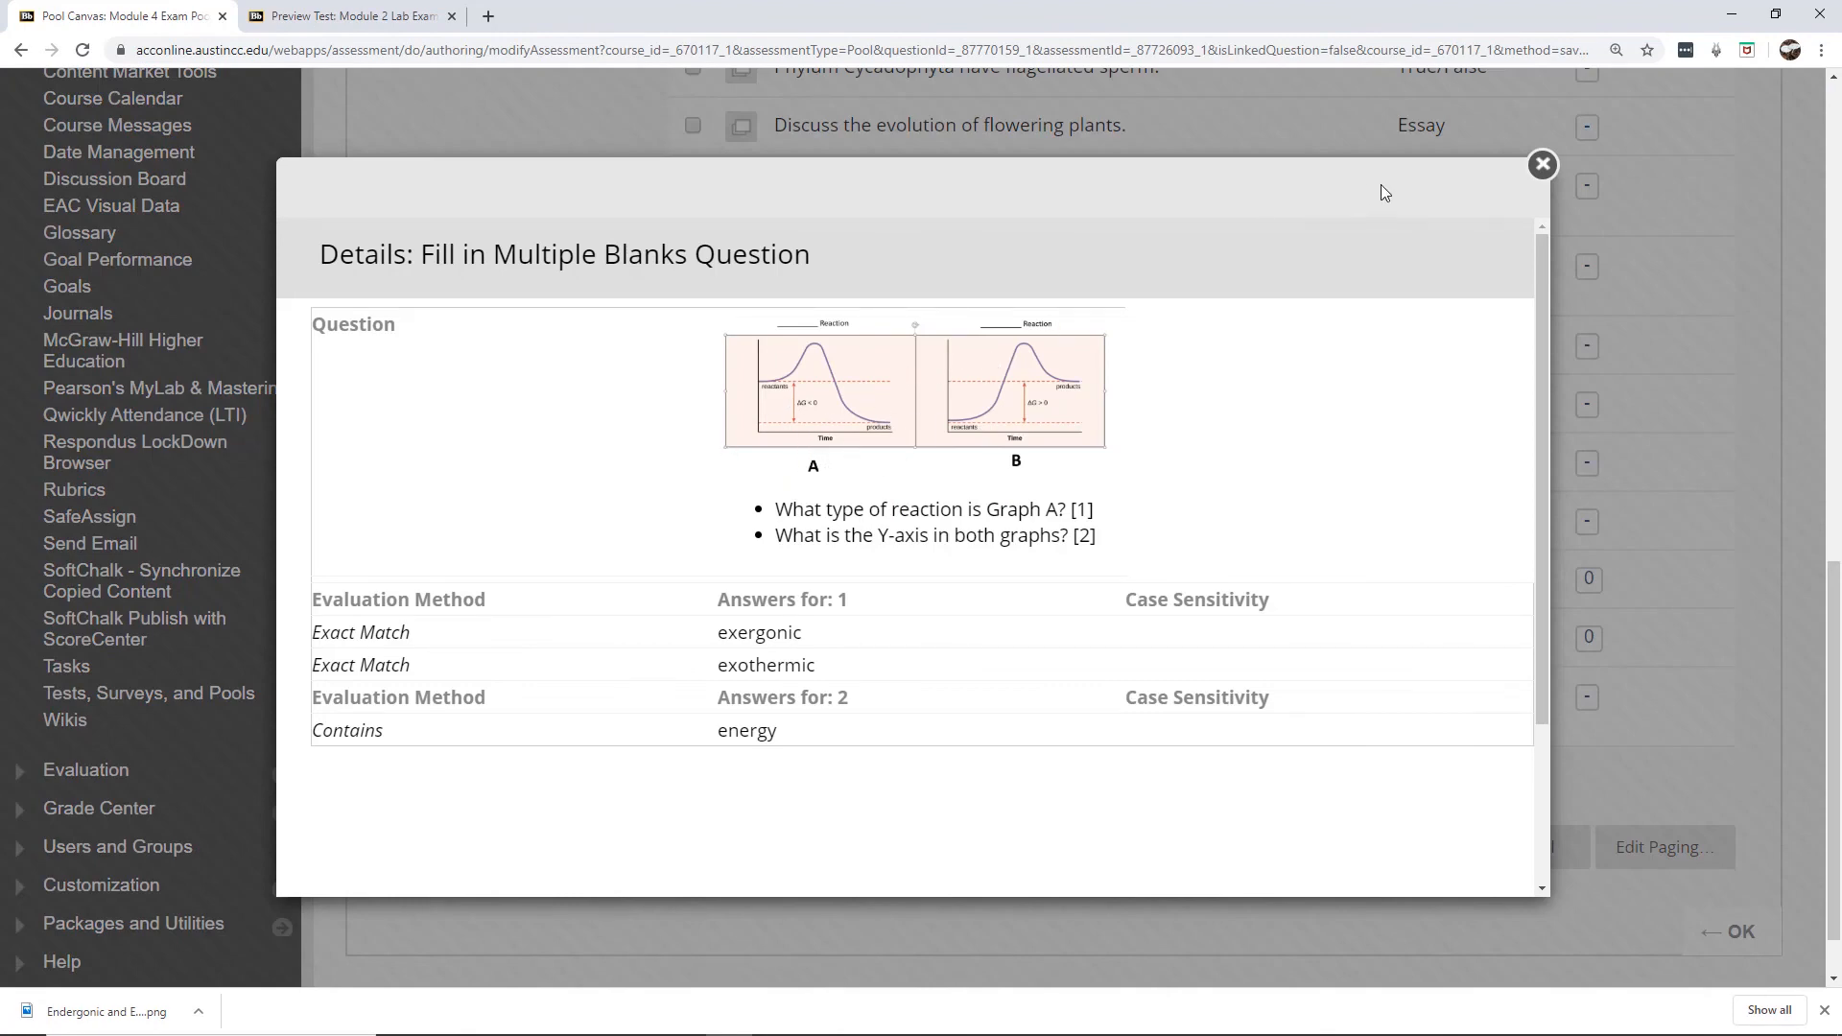
{"action": "left_click", "coordinate": [1543, 166]}
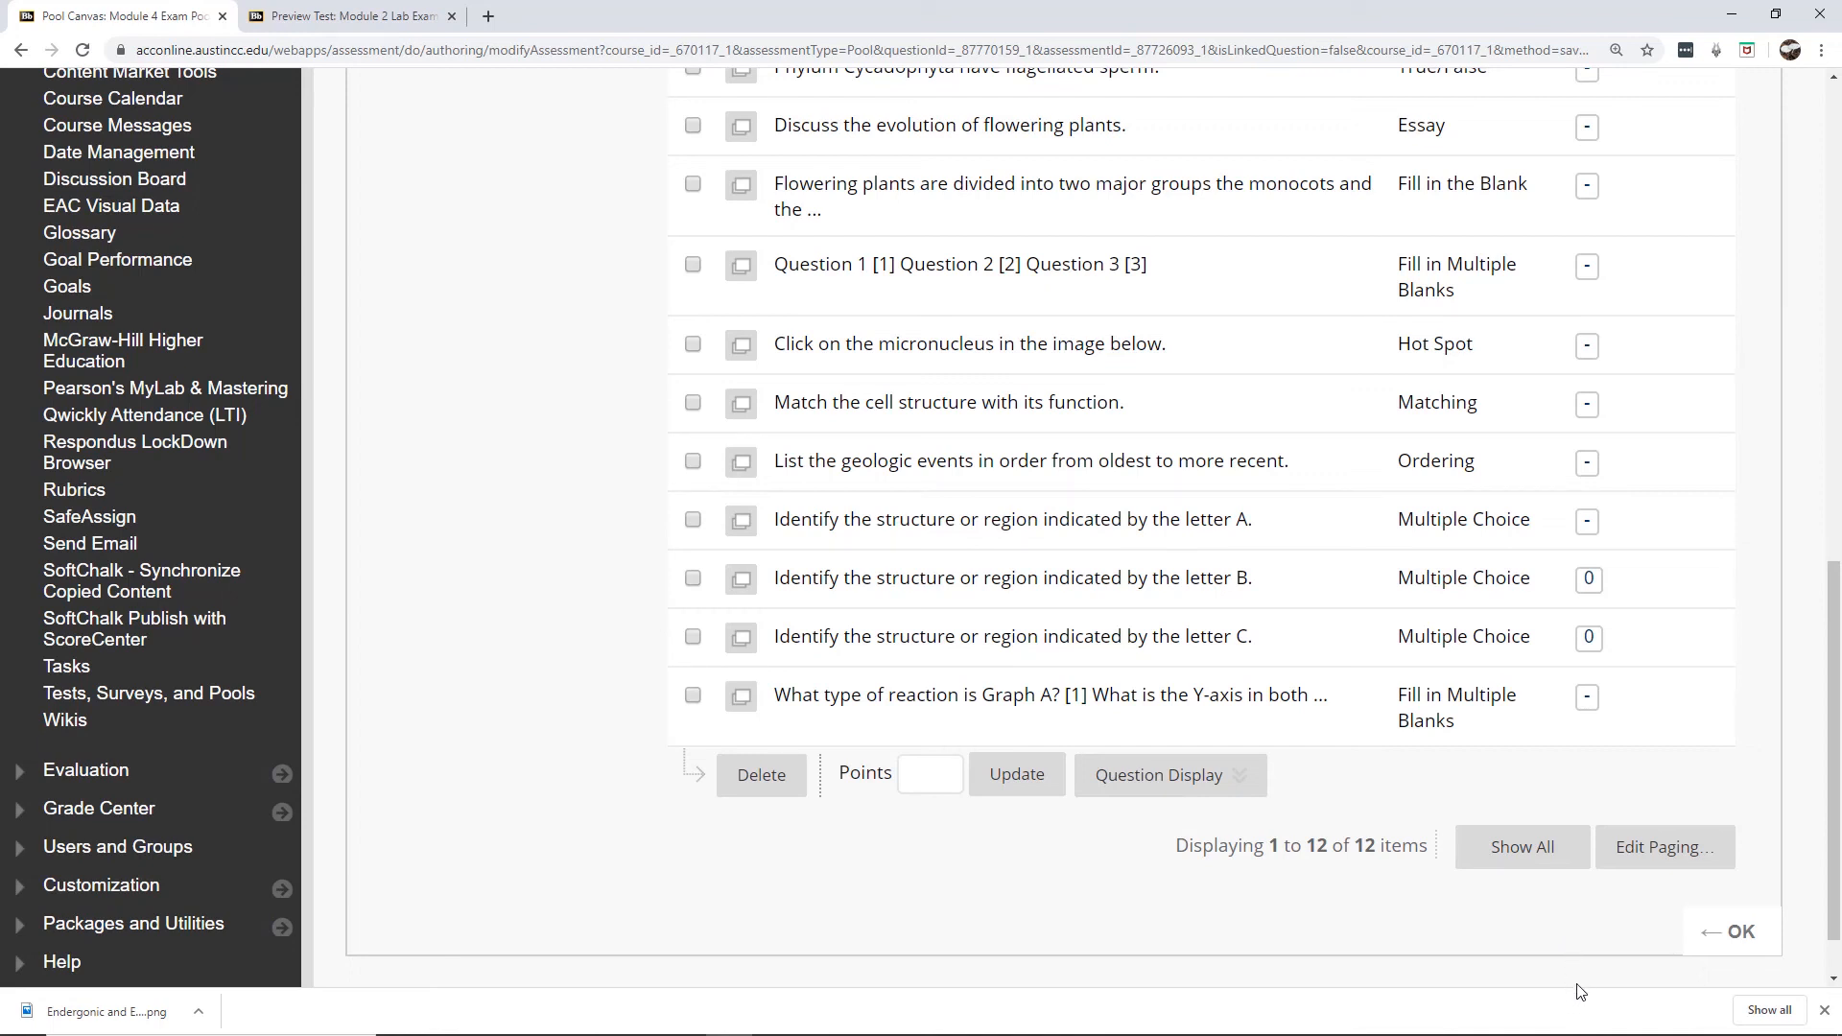
{"action": "mouse_move", "coordinate": [1631, 1029]}
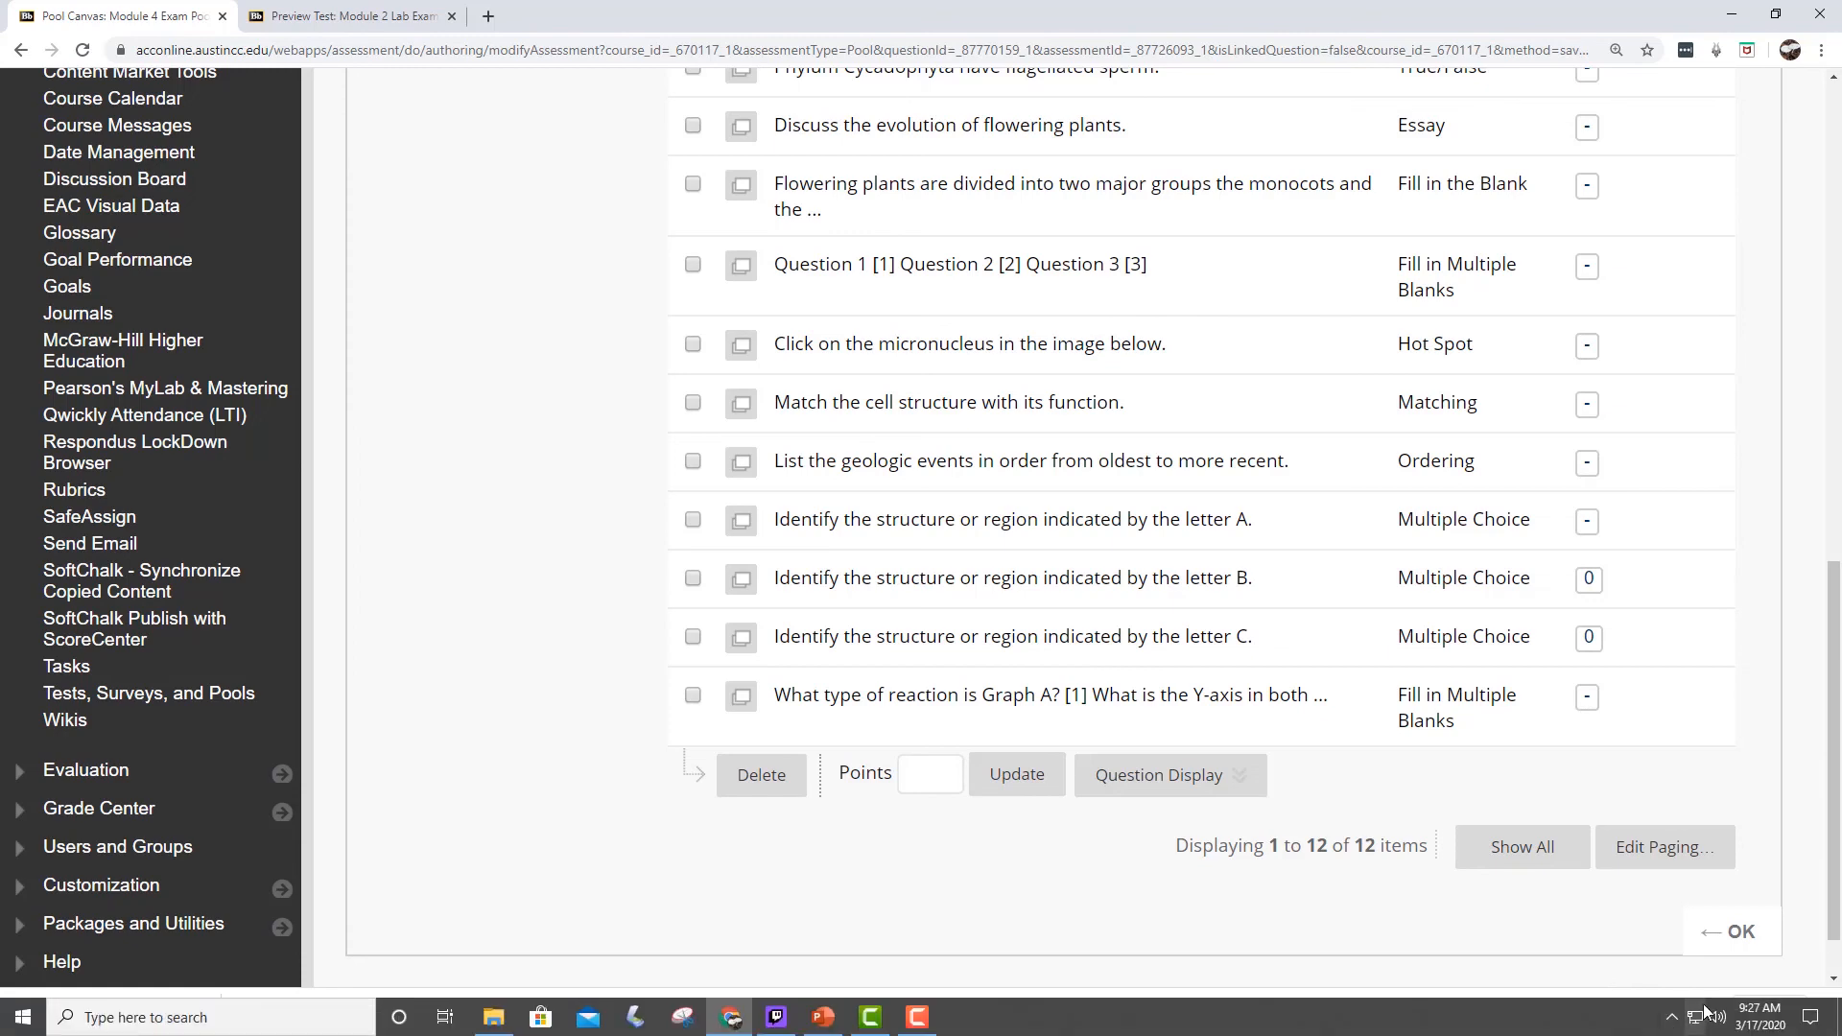
{"action": "left_click", "coordinate": [937, 1015]}
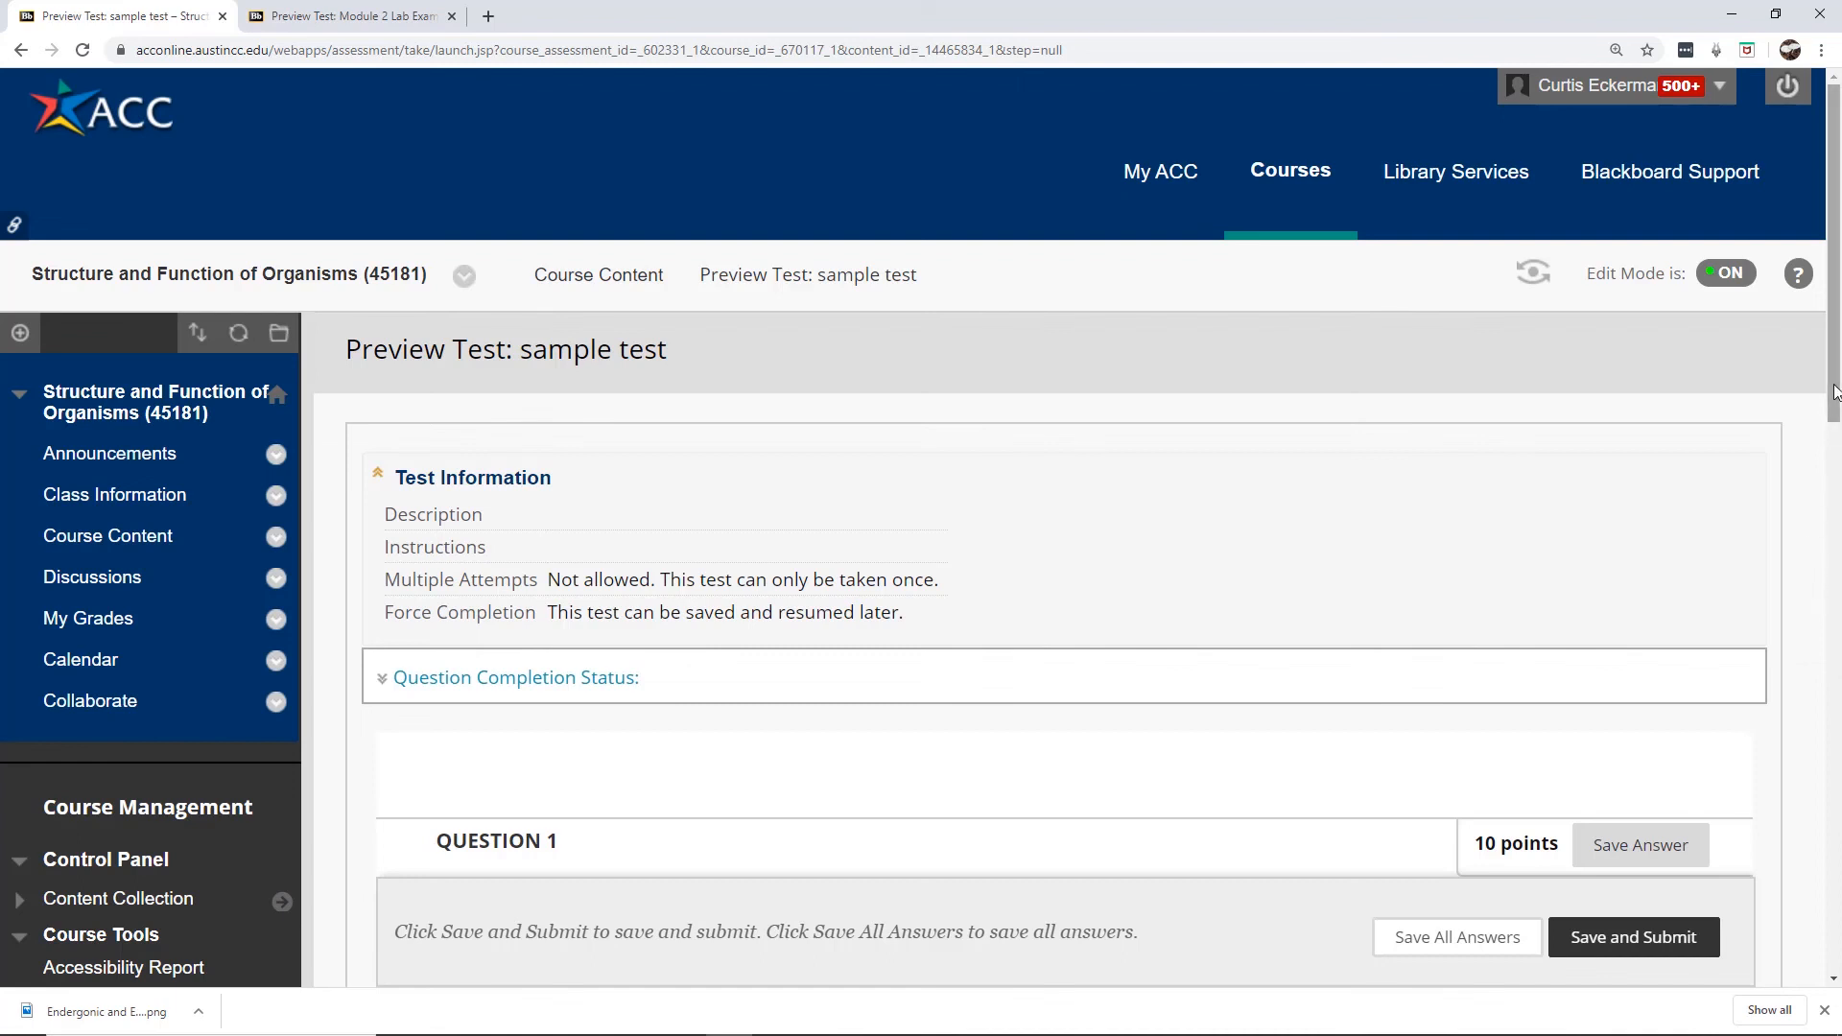
In the sample test preview, answer Question 1 with Spleen and fill Question 2's blanks with "exergonic" and "free energy".
{"action": "left_click_drag", "start_coordinate": [1834, 391], "coordinate": [1836, 657]}
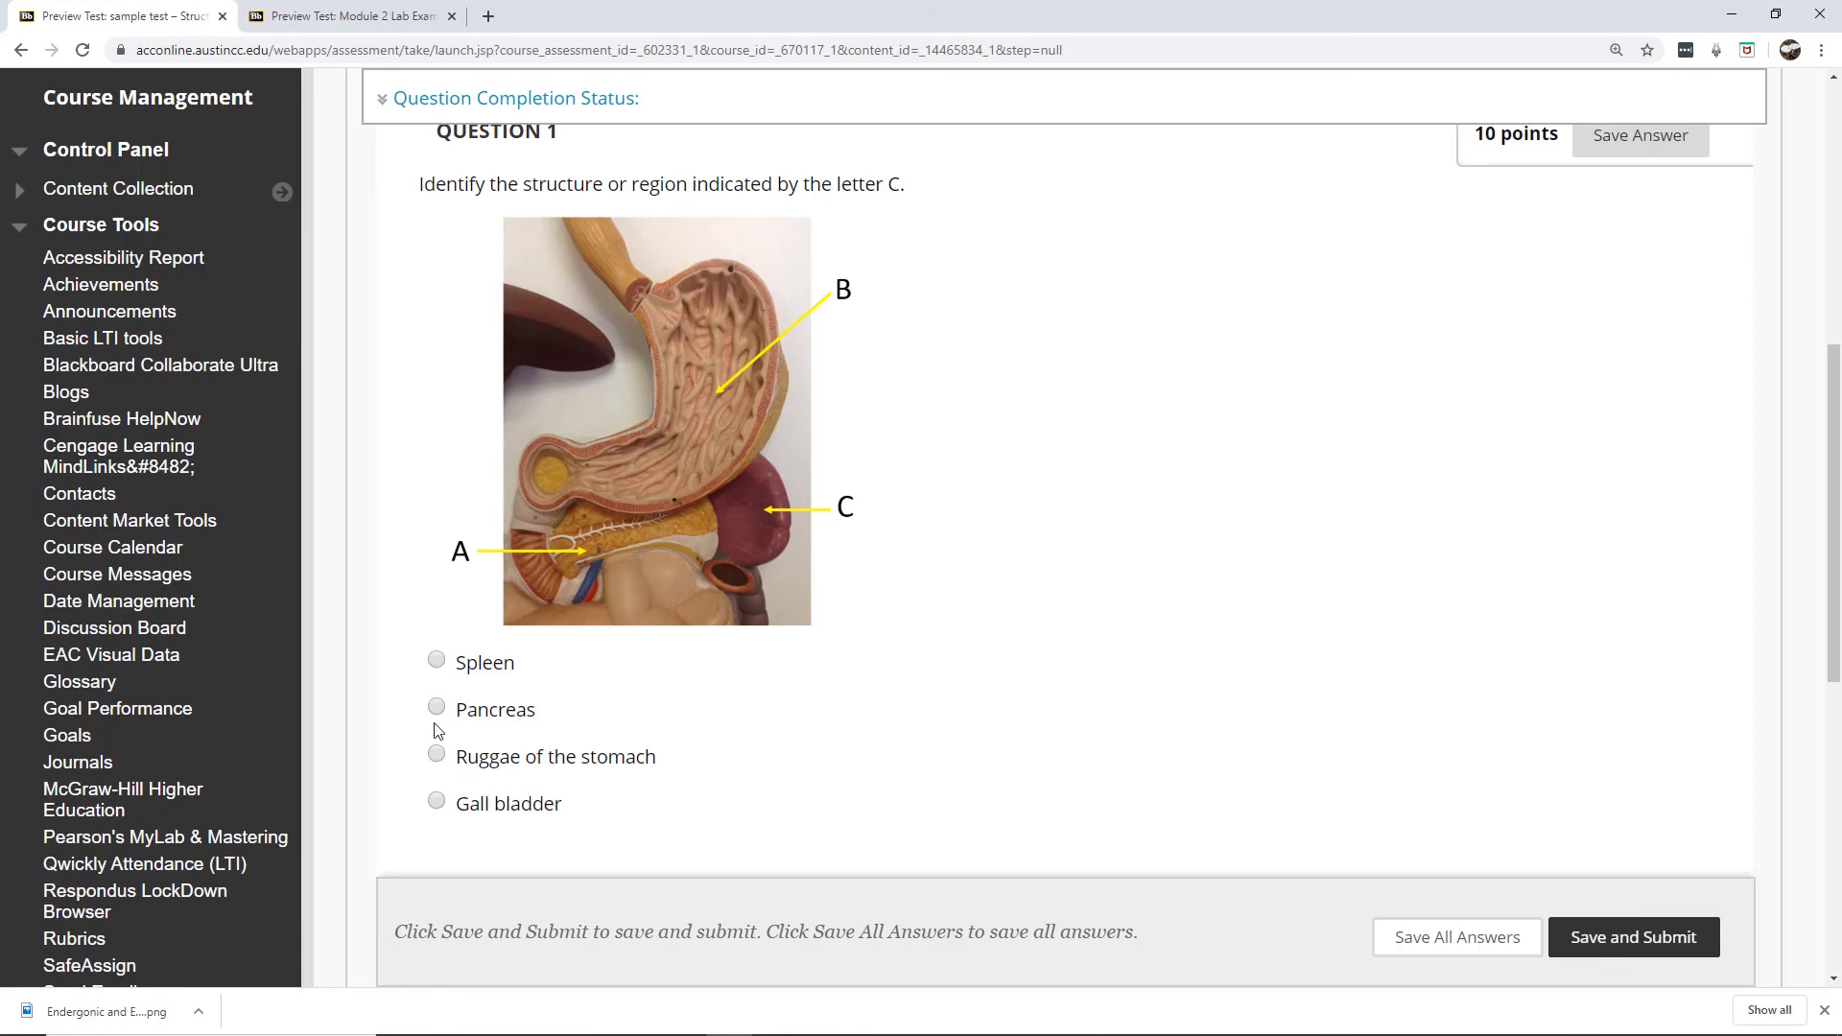
{"action": "left_click", "coordinate": [437, 662]}
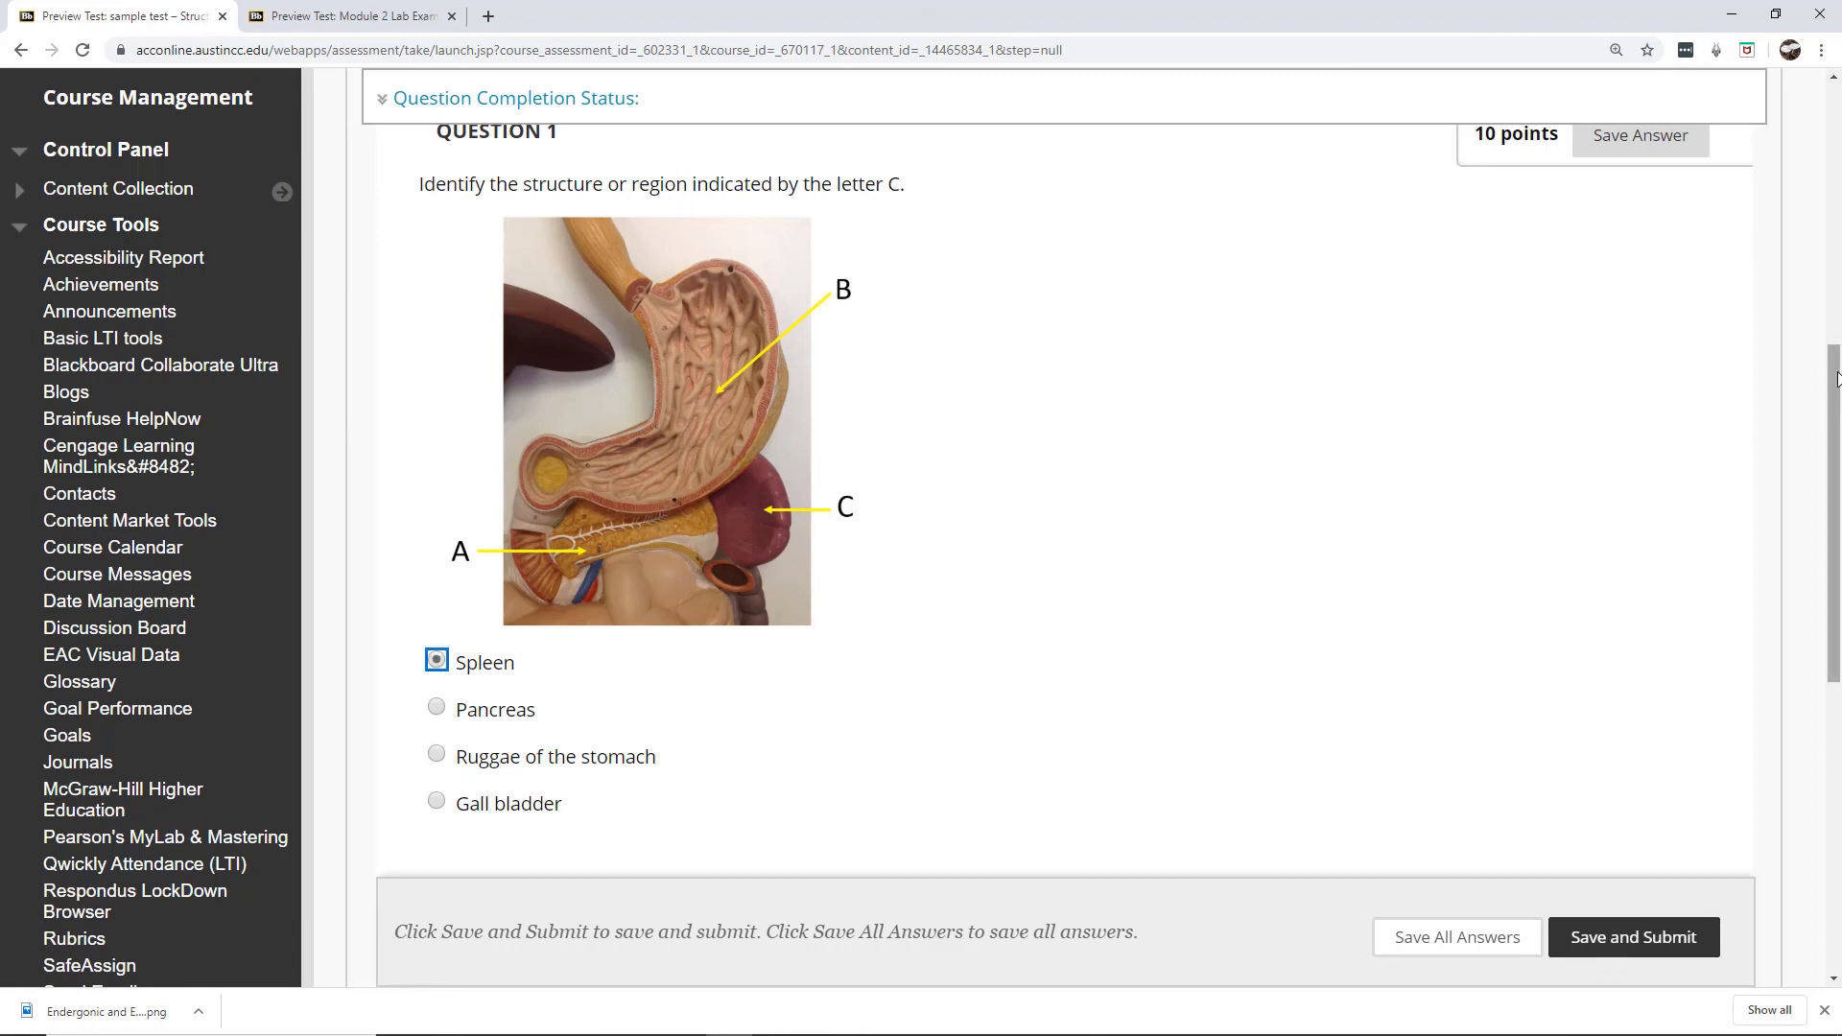
{"action": "left_click_drag", "start_coordinate": [1837, 393], "coordinate": [1837, 653]}
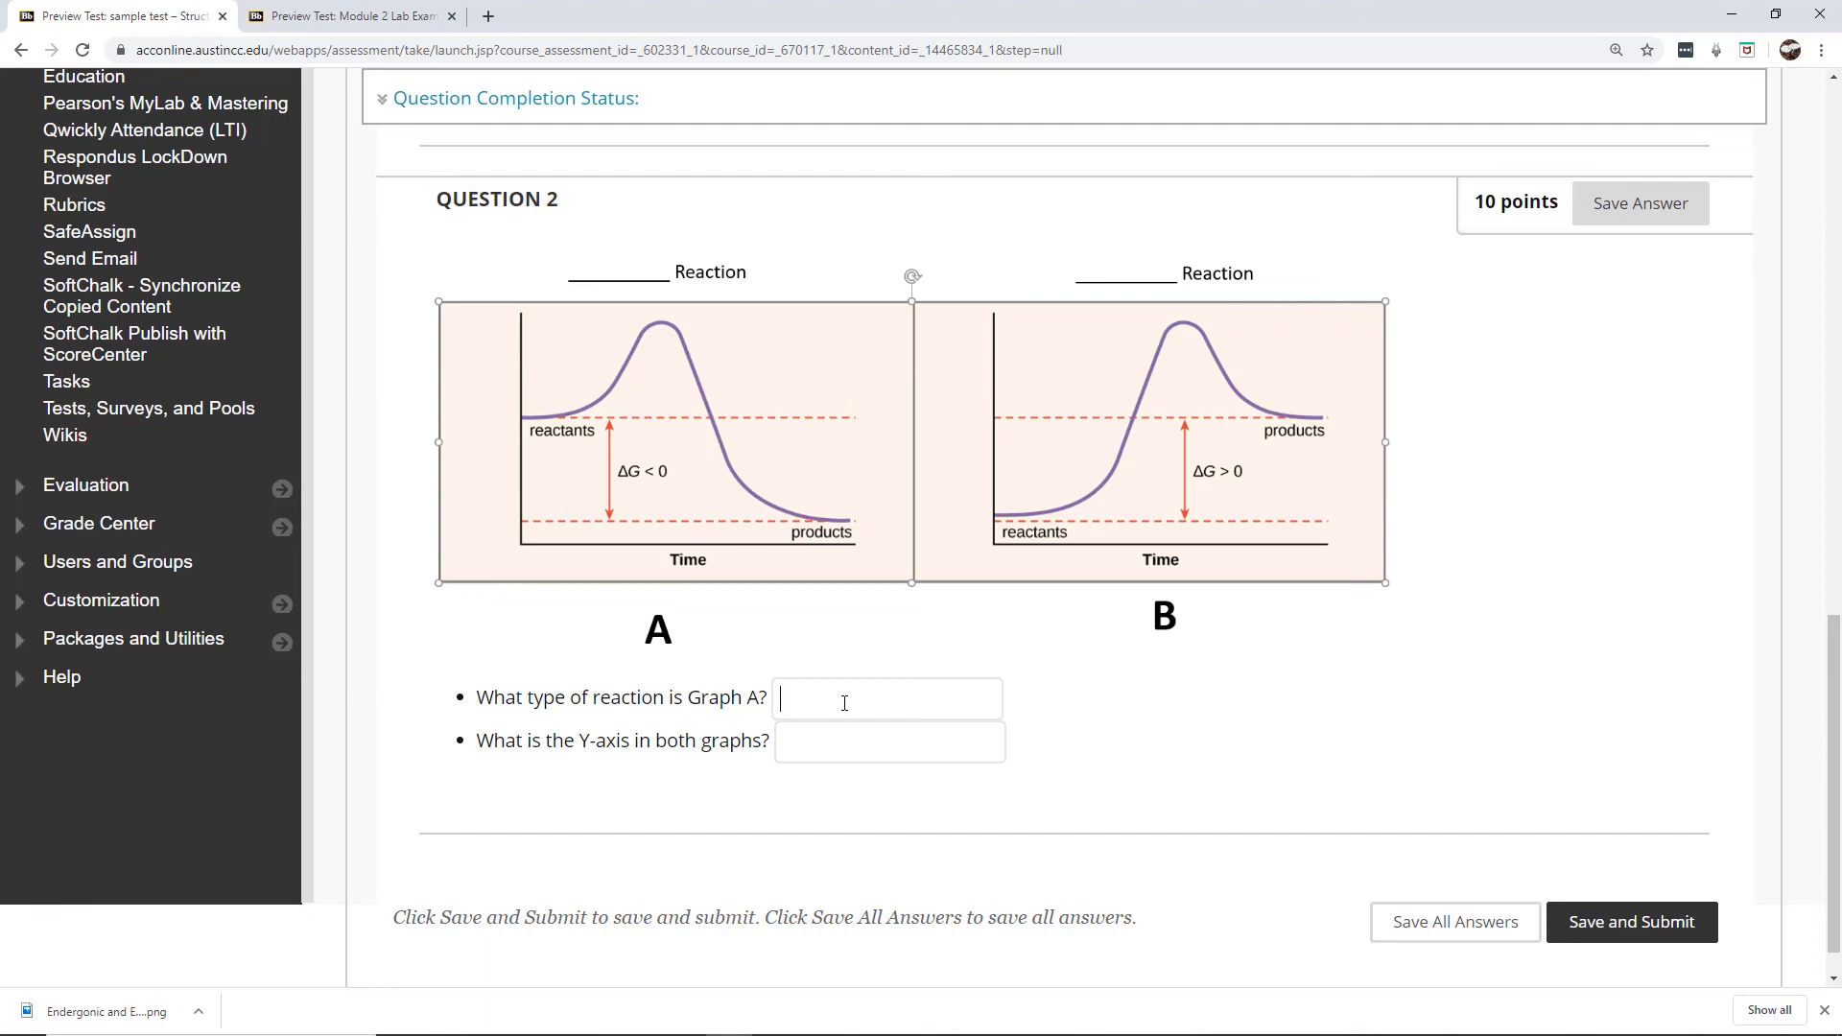
{"action": "type", "text": "xergo"}
{"action": "type", "text": "nic"}
{"action": "left_click", "coordinate": [847, 757]}
{"action": "type", "text": "free energy"}
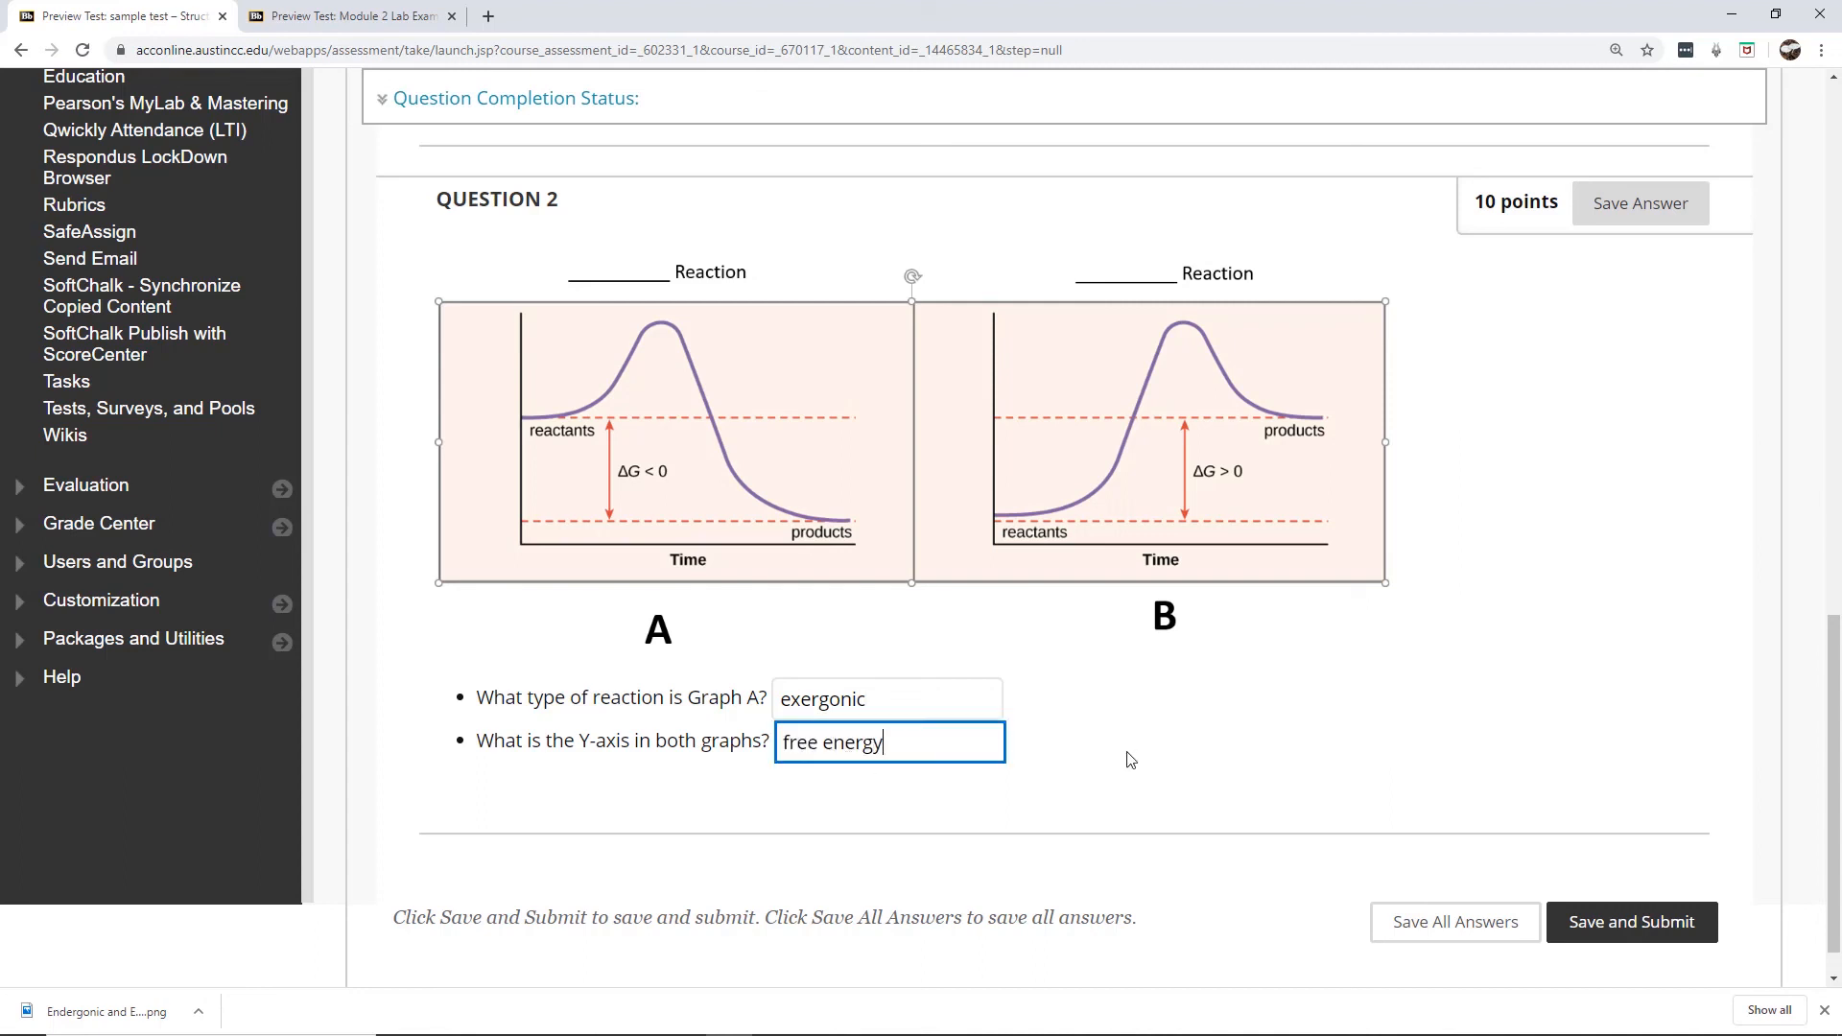
{"action": "left_click", "coordinate": [1132, 757]}
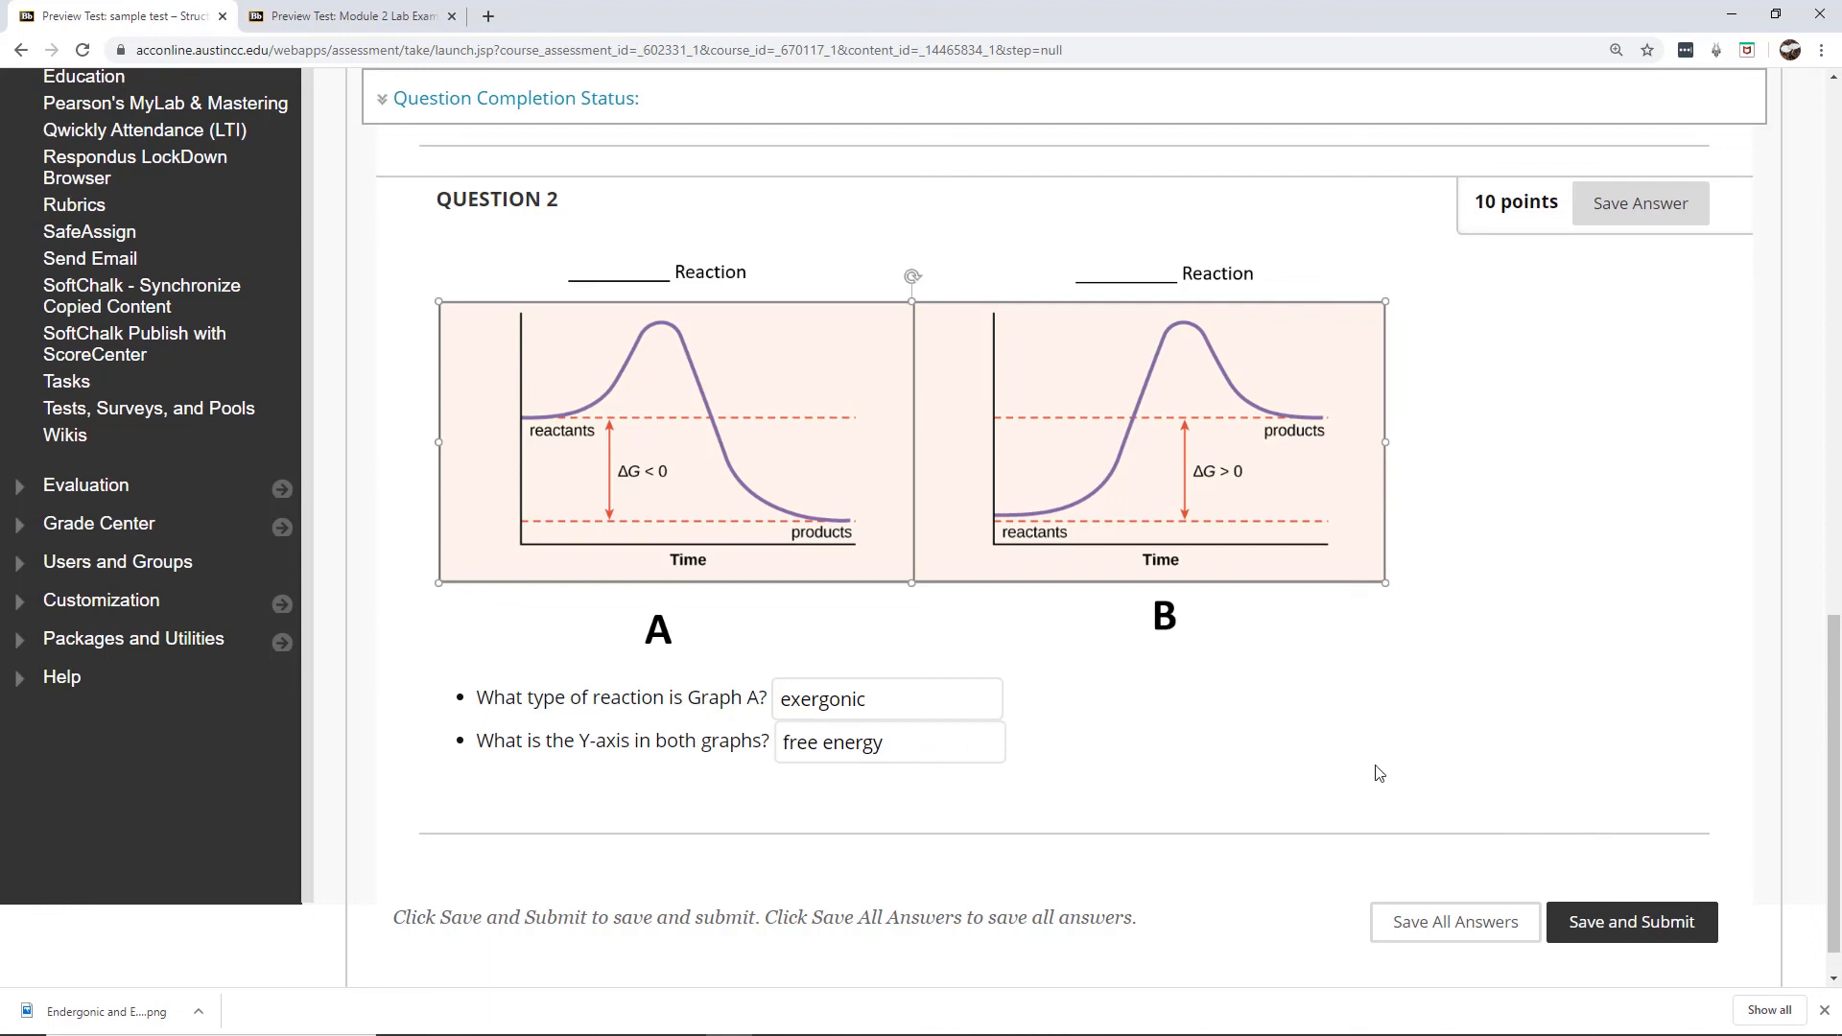
Save and submit the sample test, and review the points awarded per question in the submission results.
{"action": "left_click", "coordinate": [1636, 923]}
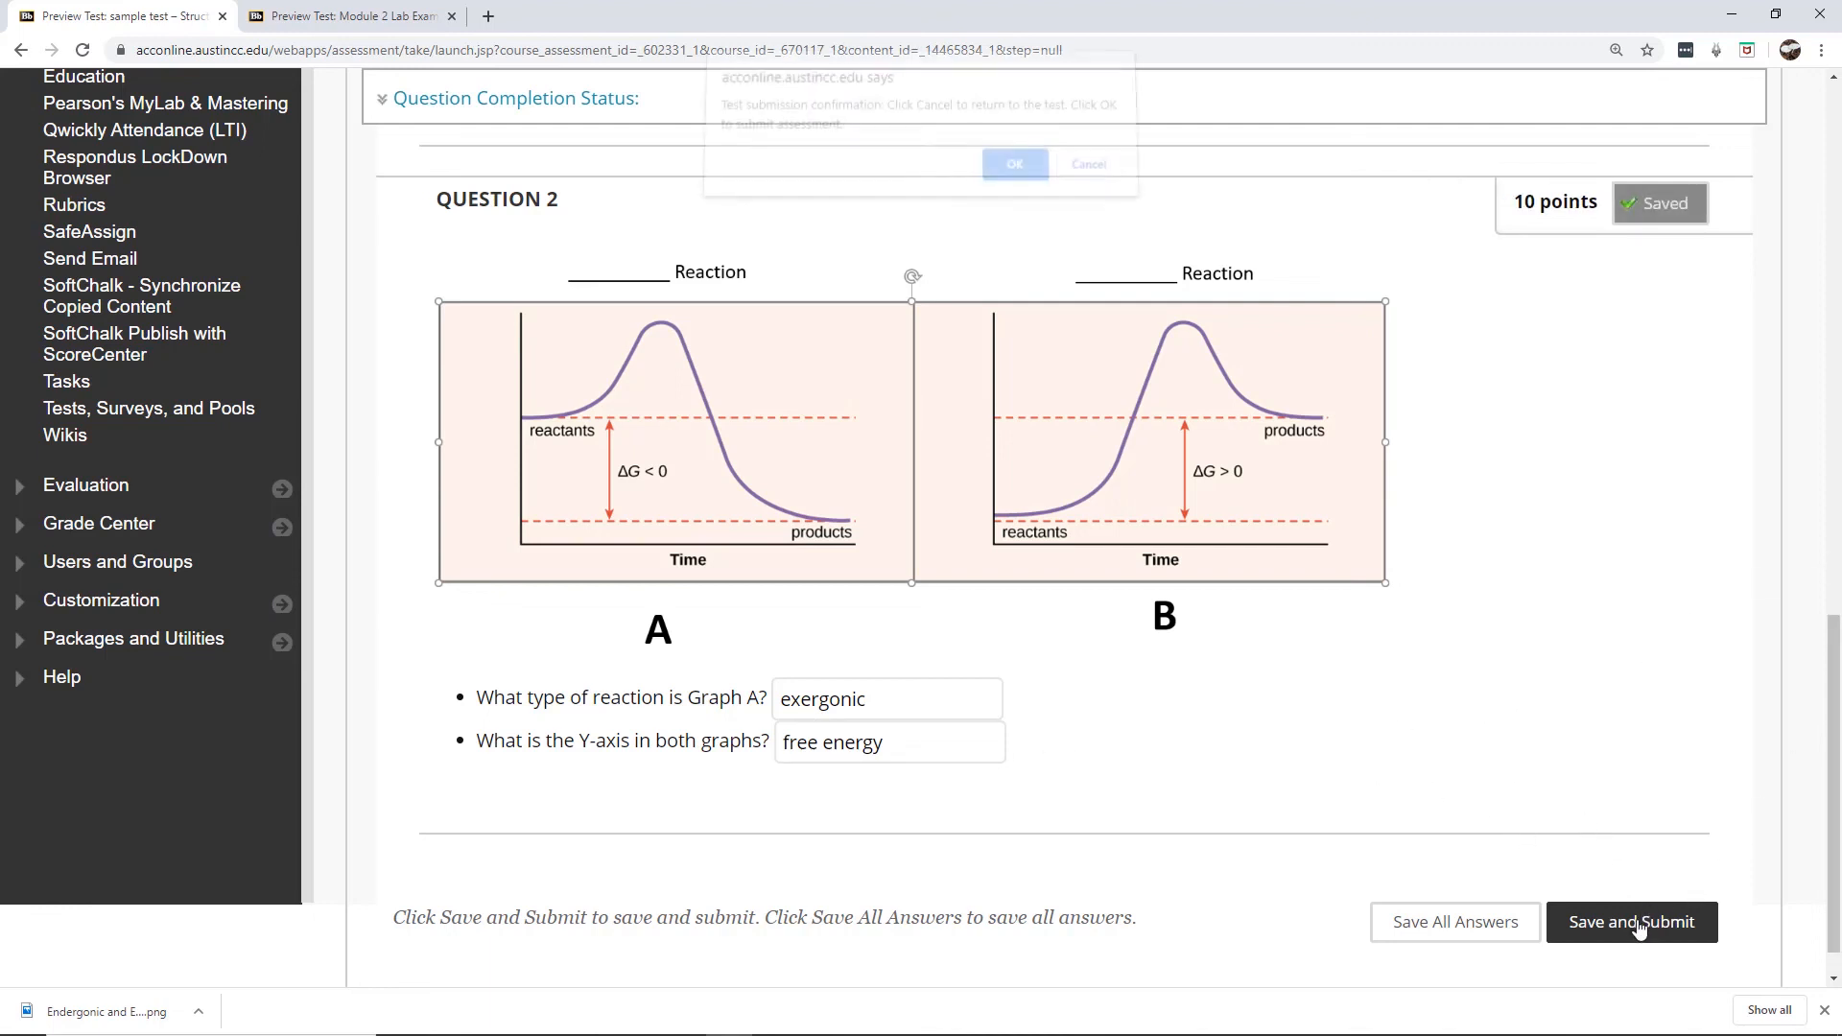
{"action": "left_click", "coordinate": [1011, 183]}
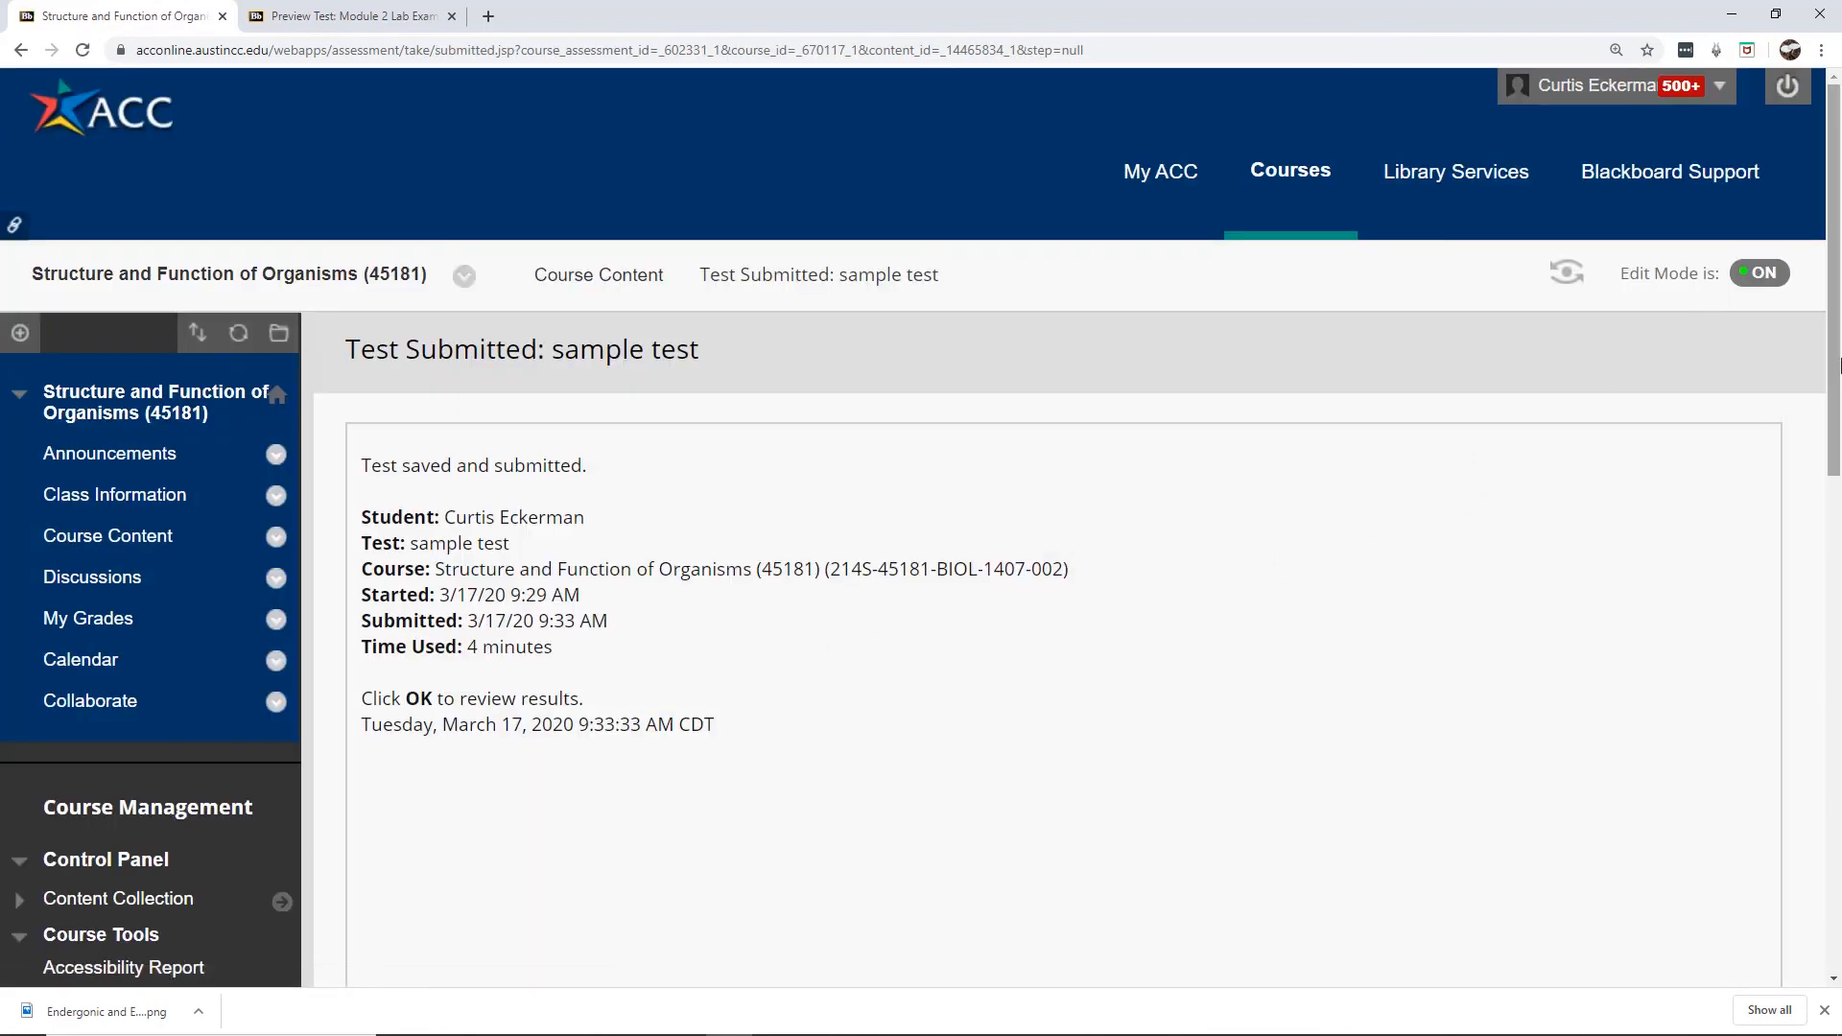
{"action": "left_click_drag", "start_coordinate": [1837, 367], "coordinate": [1840, 492]}
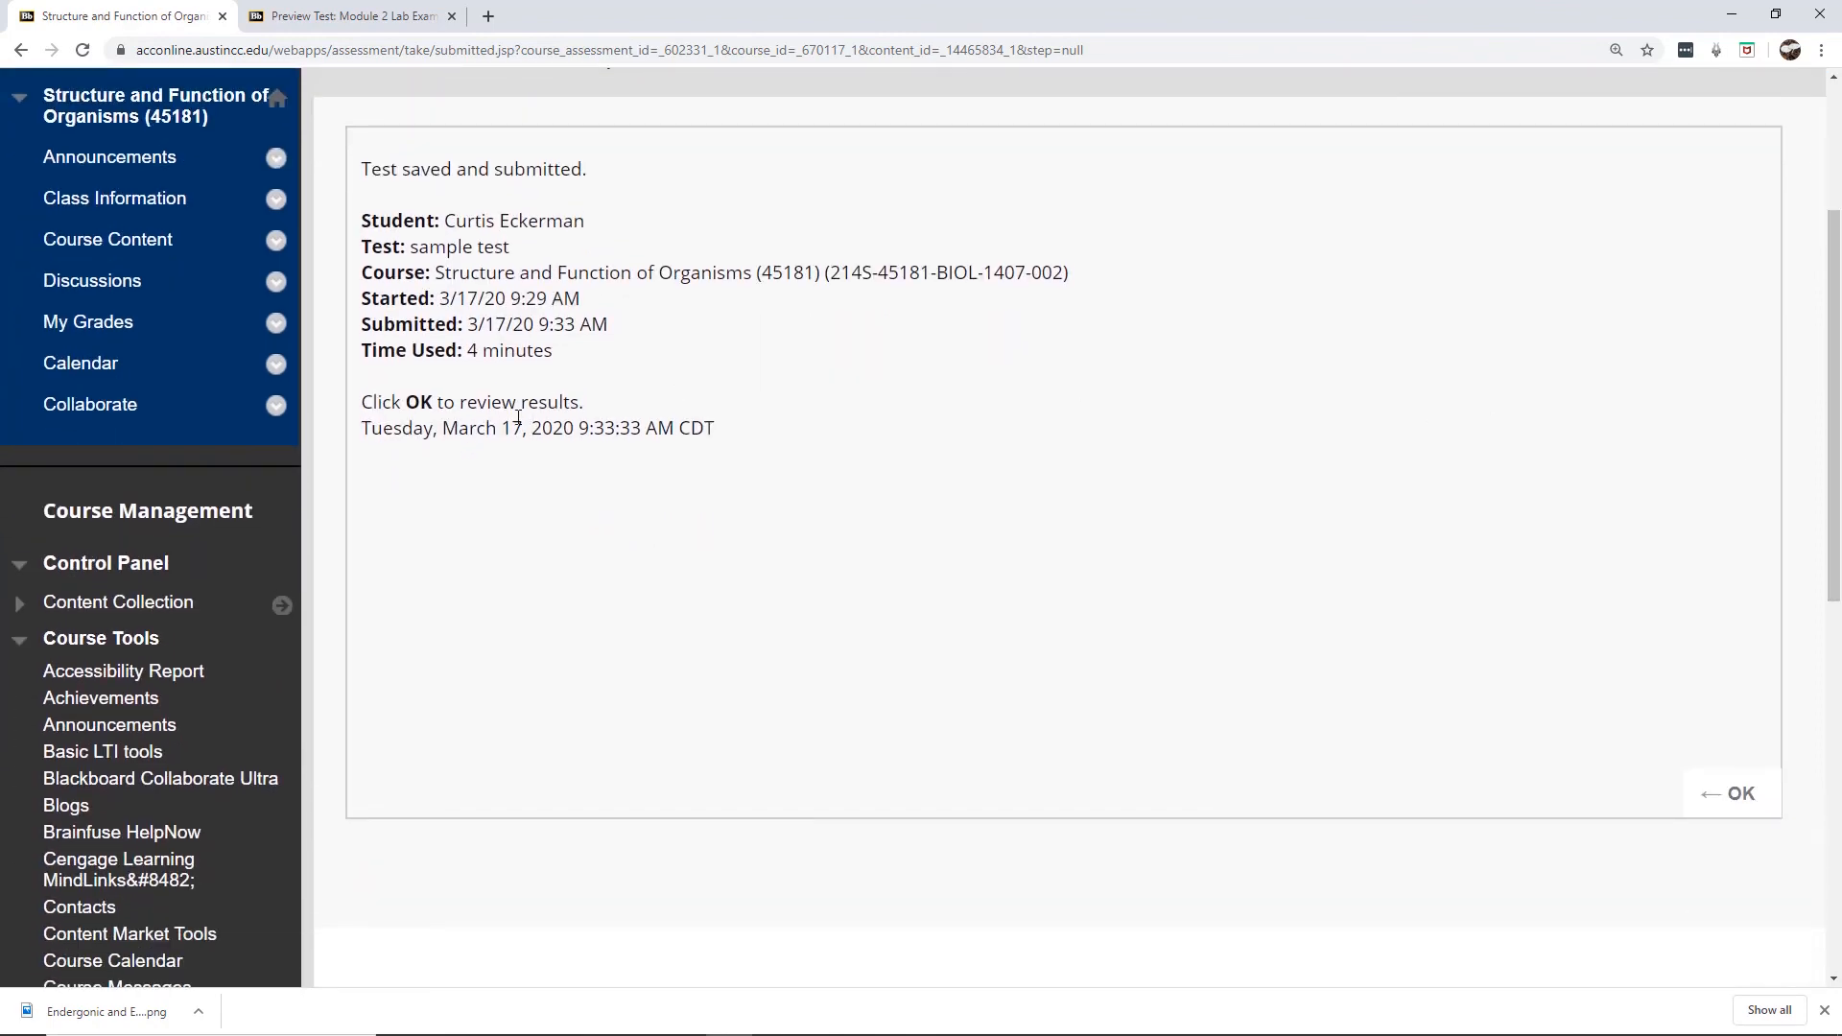
{"action": "left_click", "coordinate": [1737, 796]}
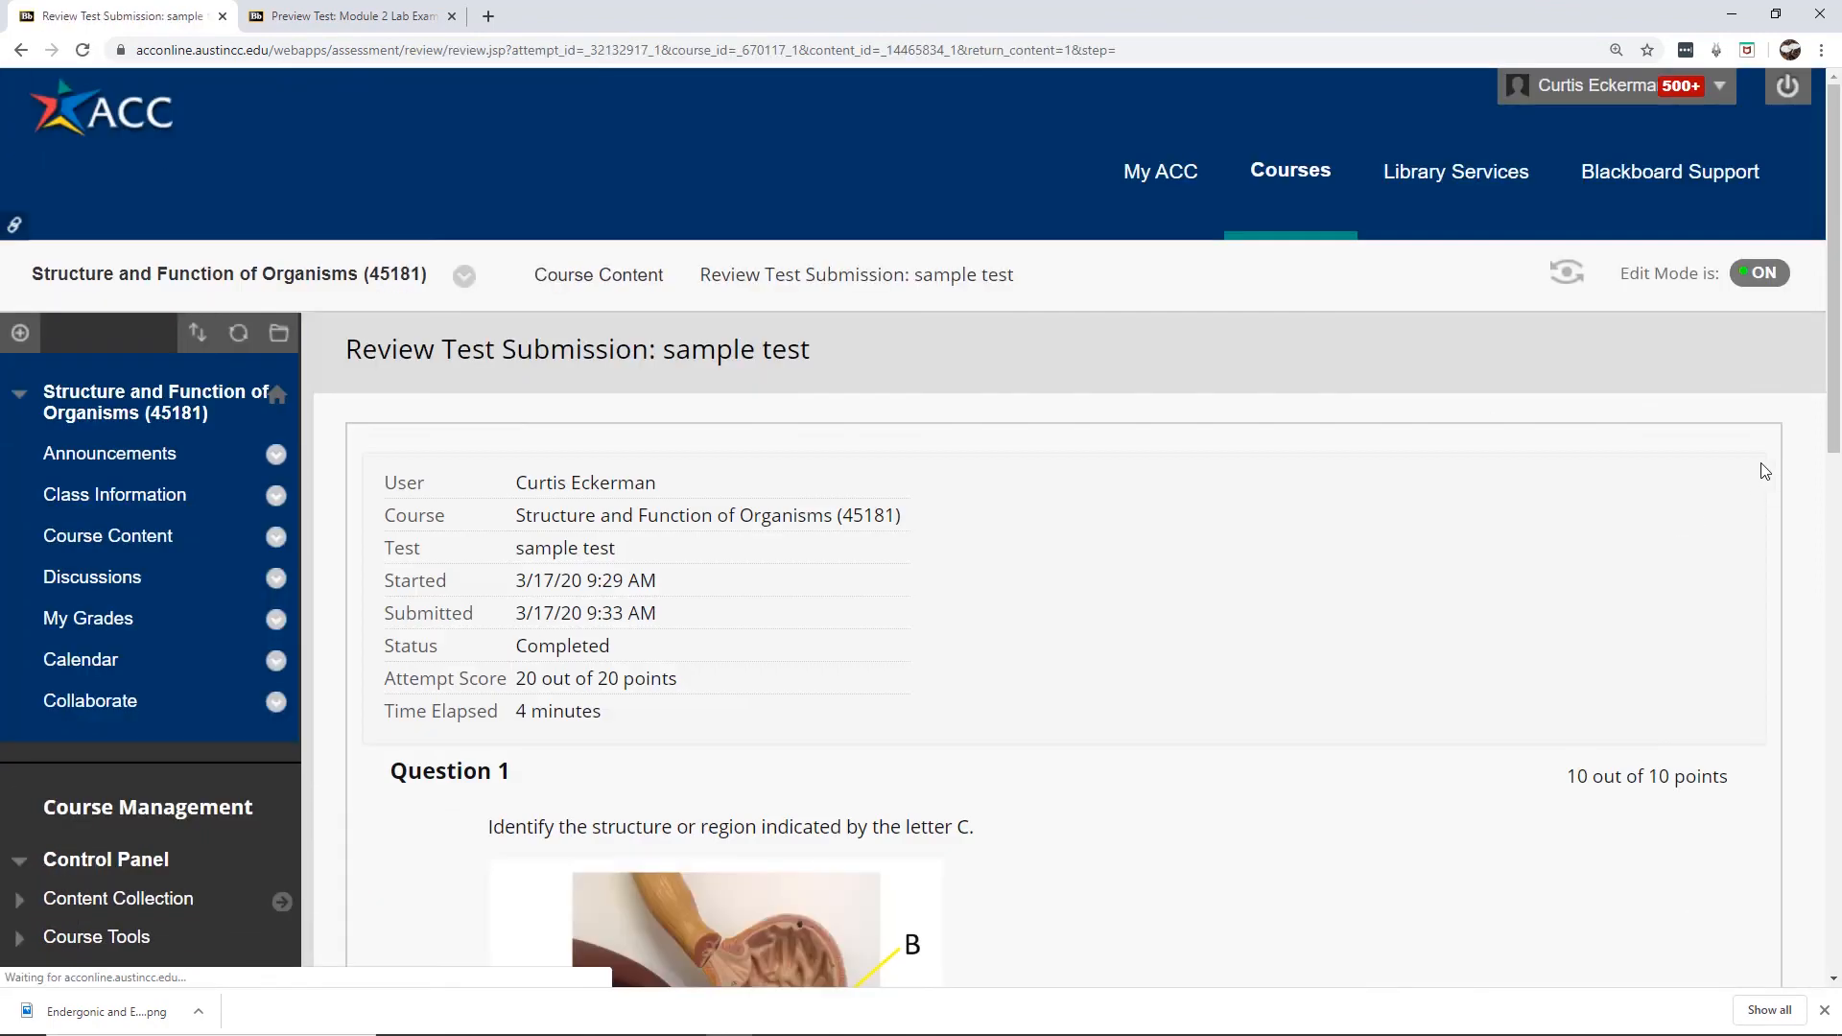
{"action": "left_click_drag", "start_coordinate": [1837, 329], "coordinate": [1840, 555]}
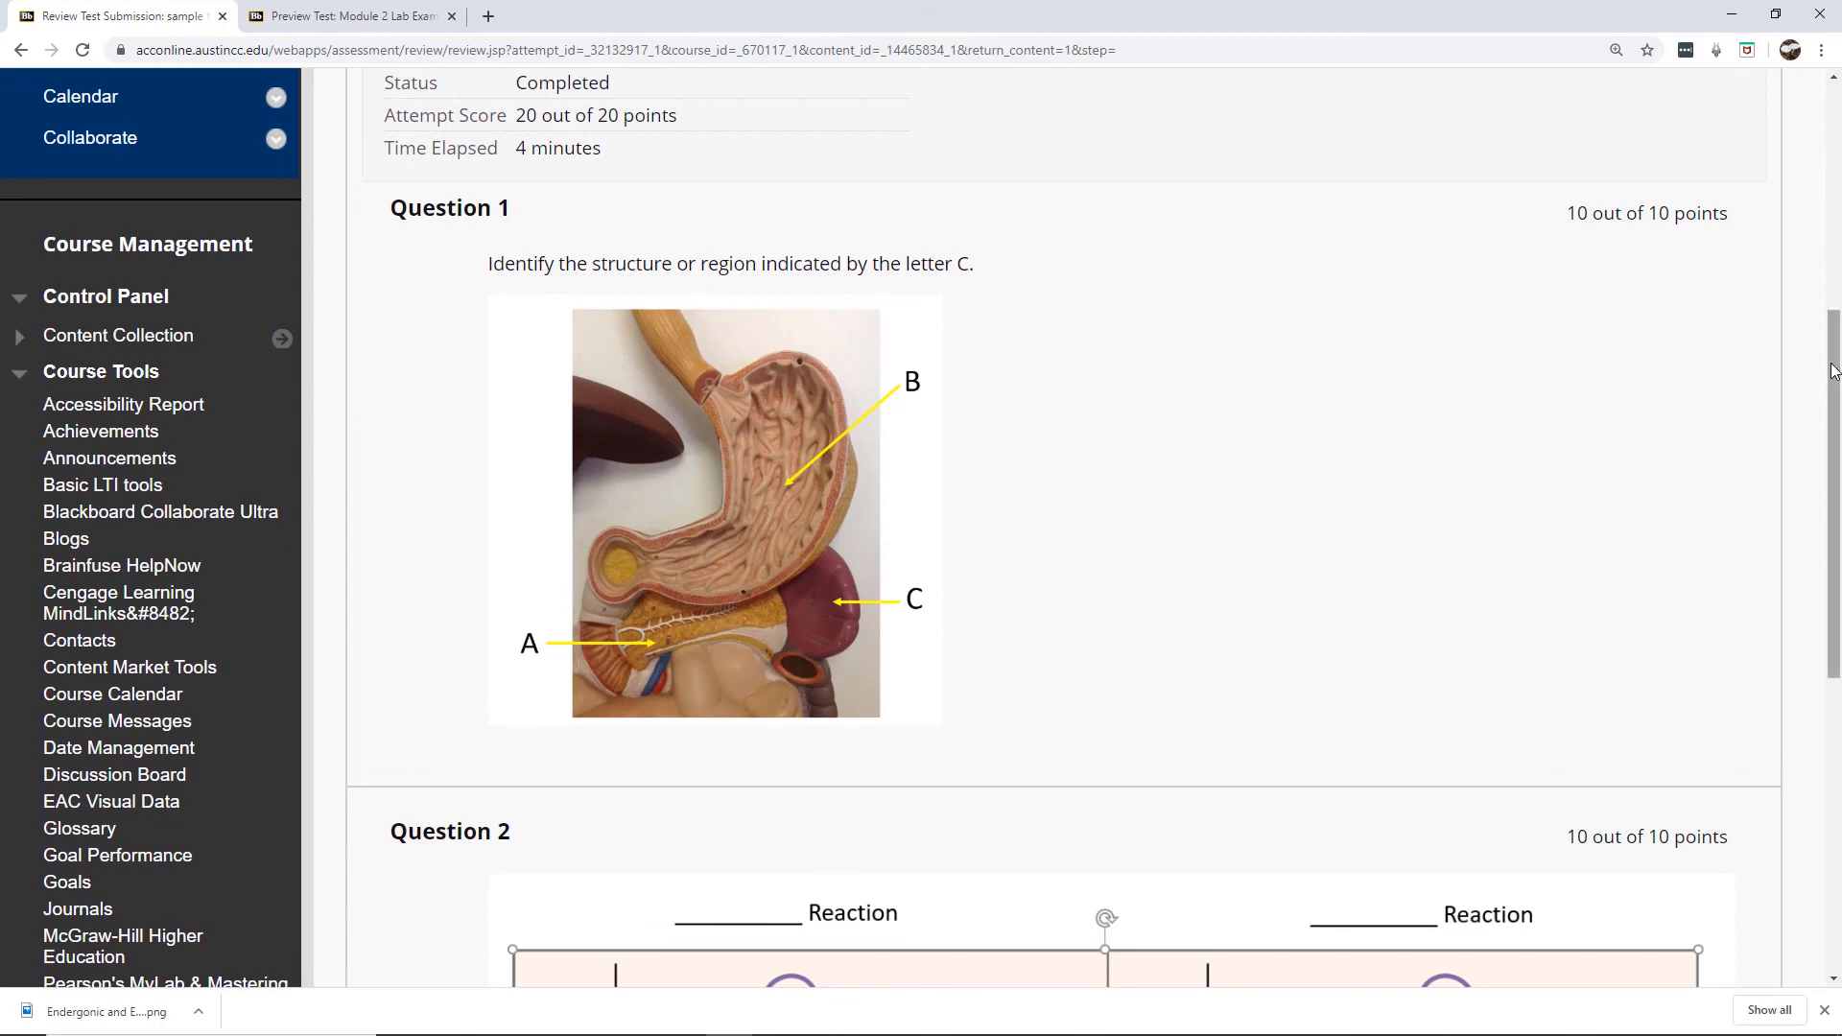
{"action": "mouse_move", "coordinate": [1834, 372]}
{"action": "left_mouse_down"}
{"action": "mouse_move", "coordinate": [1839, 615]}
{"action": "mouse_move", "coordinate": [1826, 354]}
{"action": "left_mouse_up"}
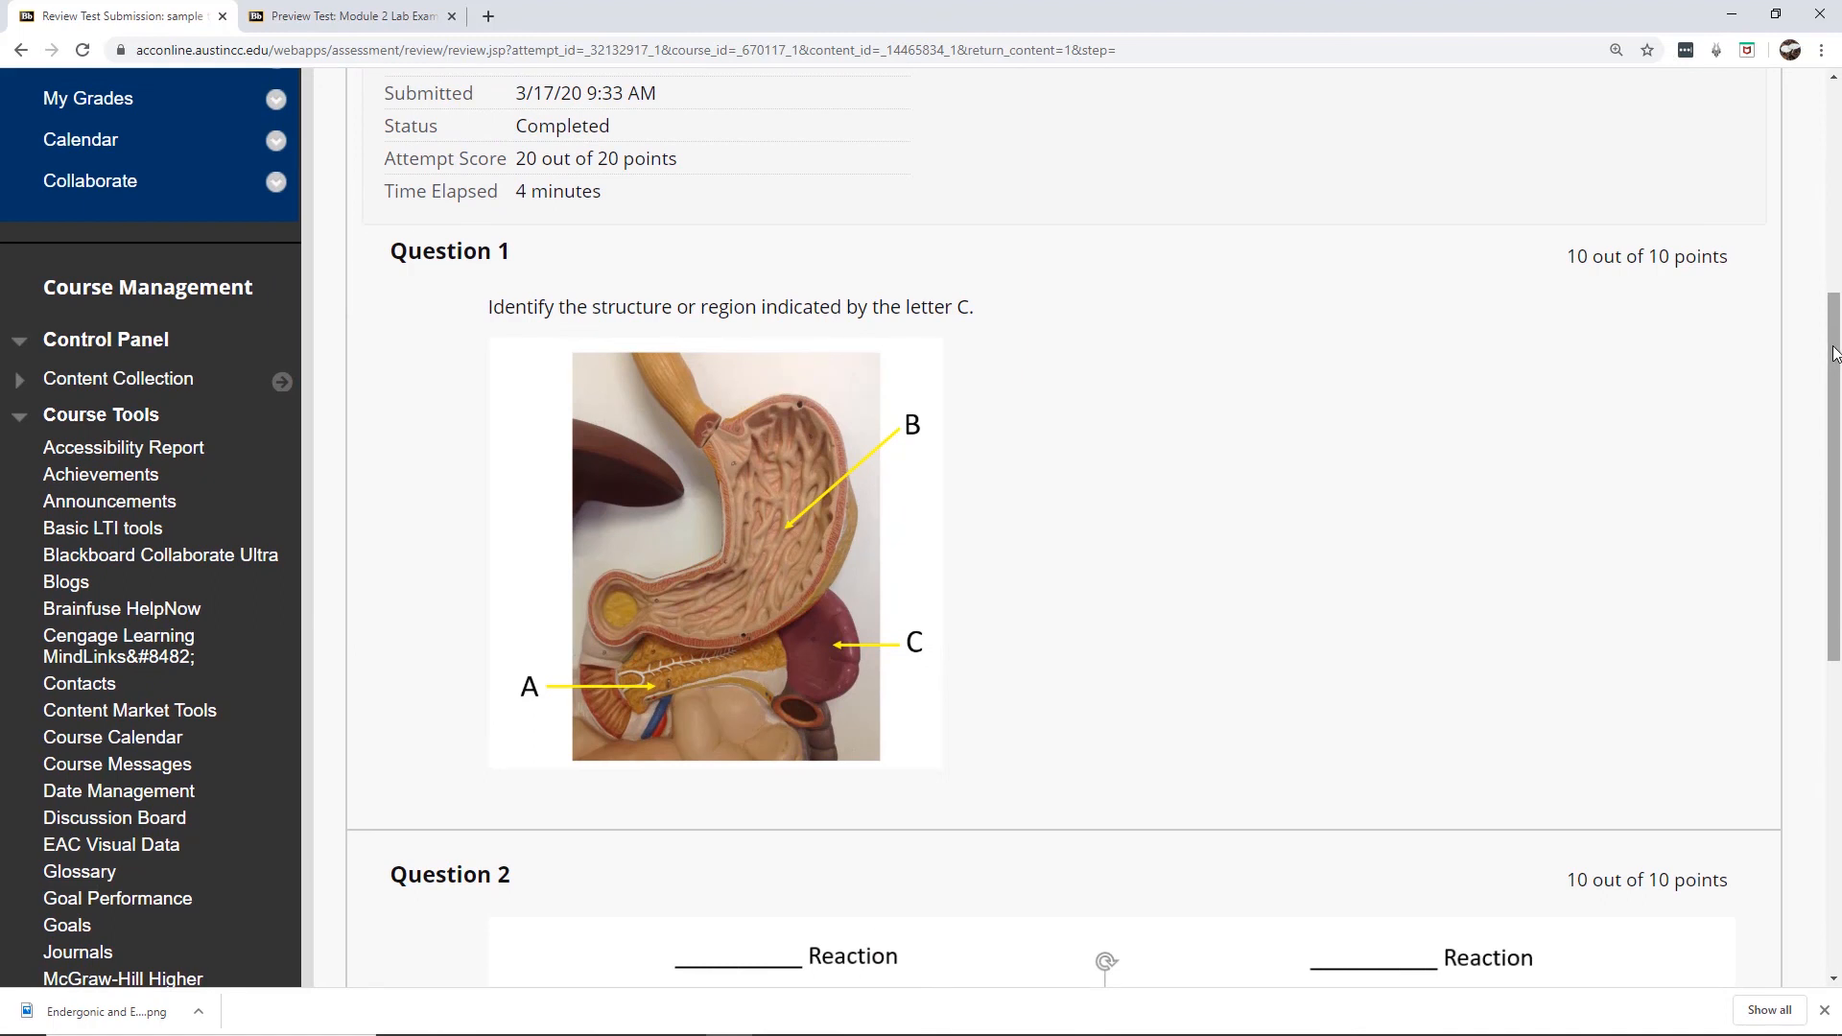
{"action": "left_click_drag", "start_coordinate": [1834, 353], "coordinate": [1837, 311]}
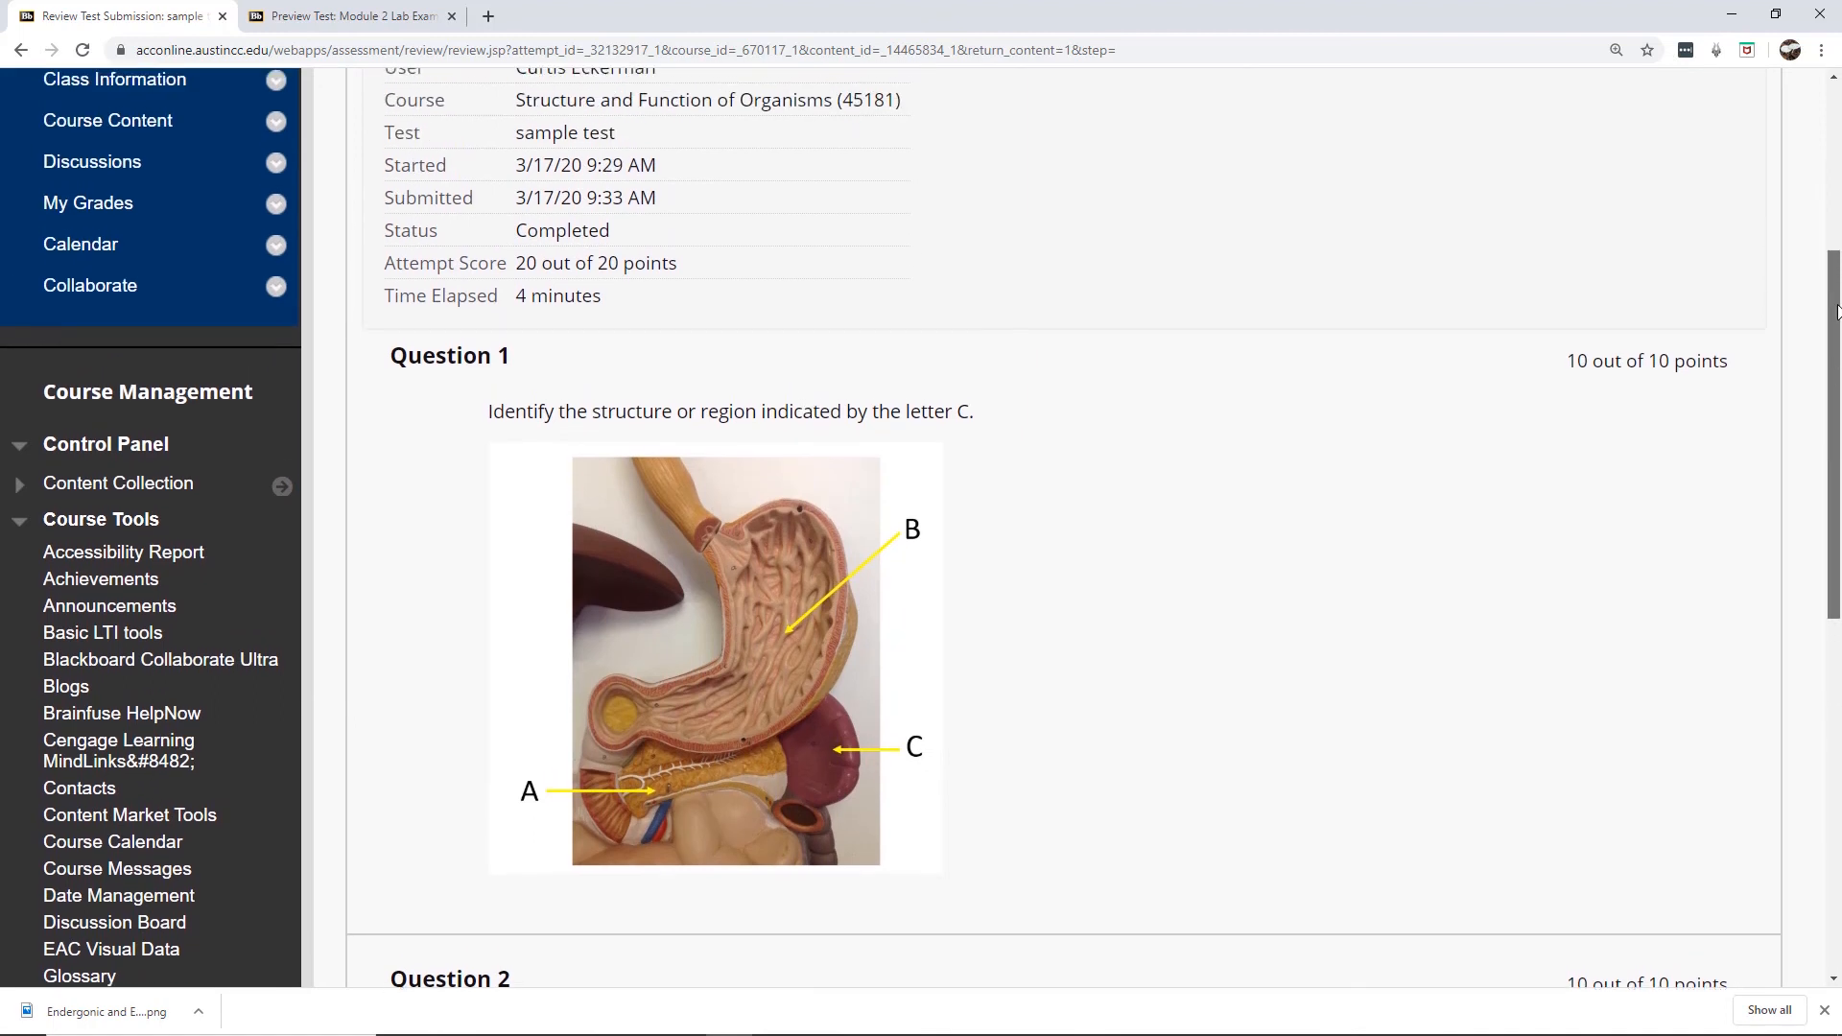
{"action": "left_click_drag", "start_coordinate": [1837, 312], "coordinate": [1838, 292]}
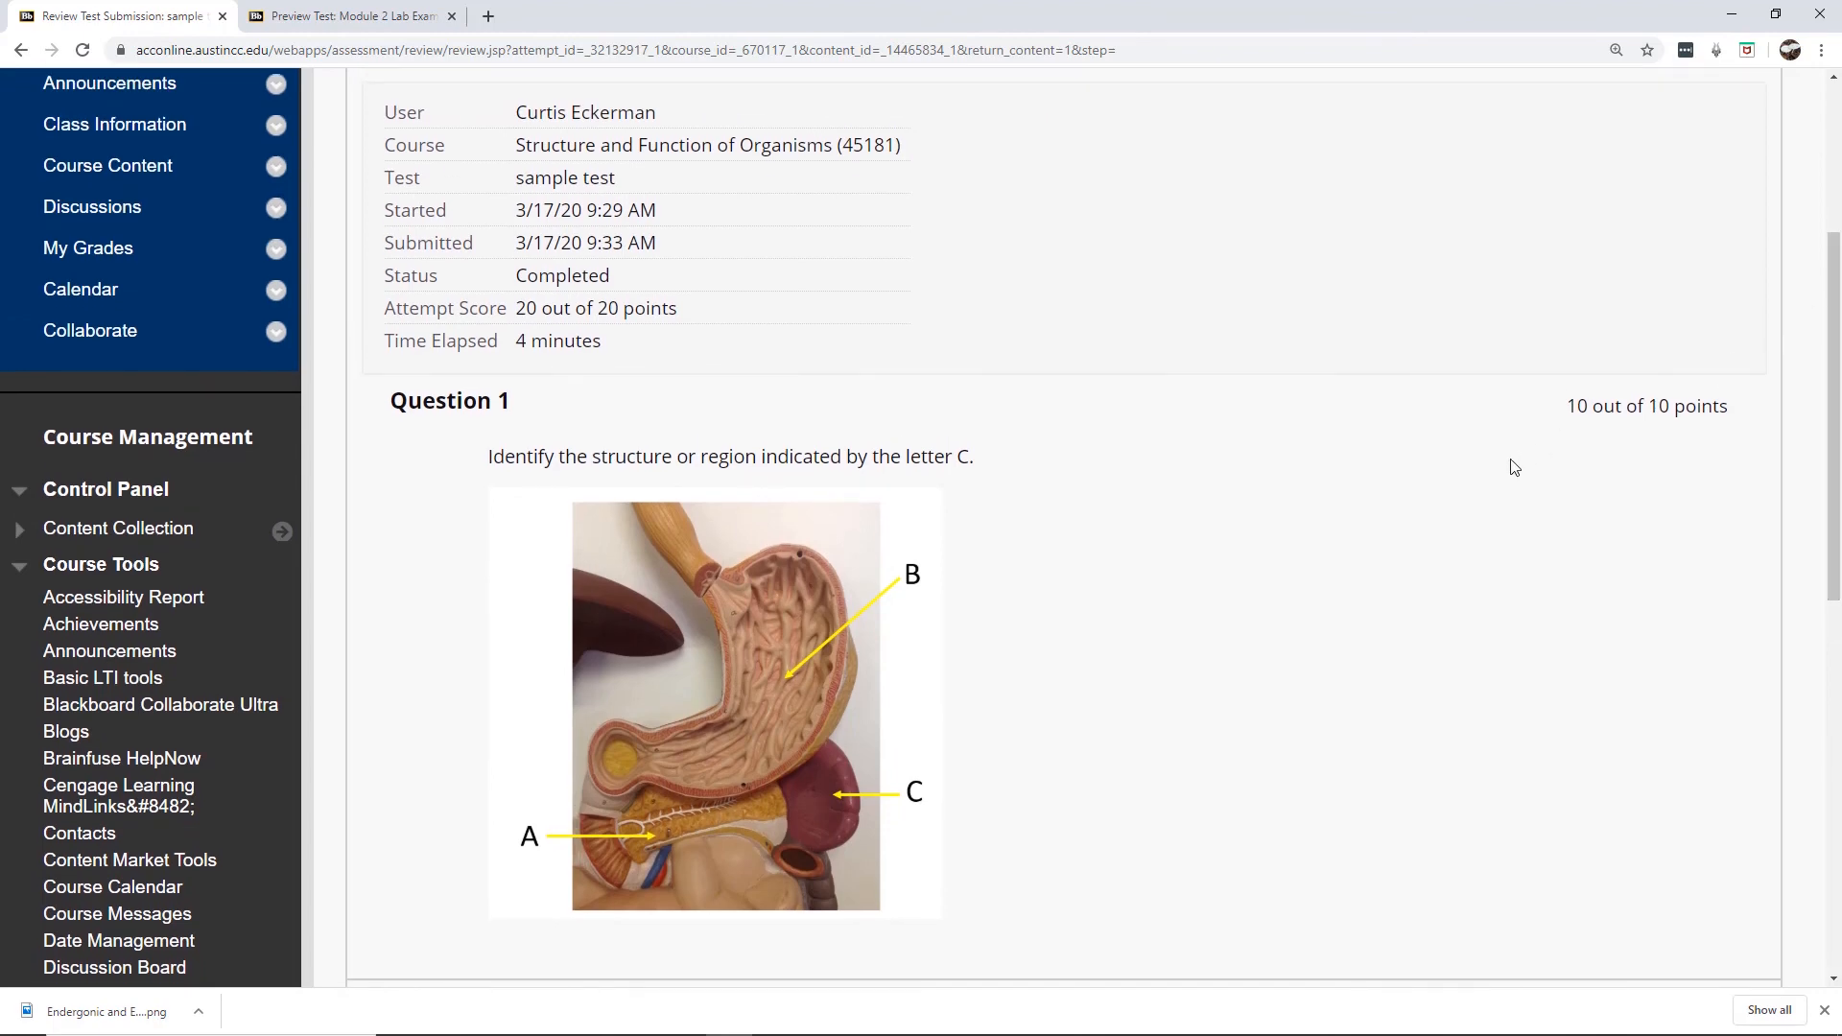